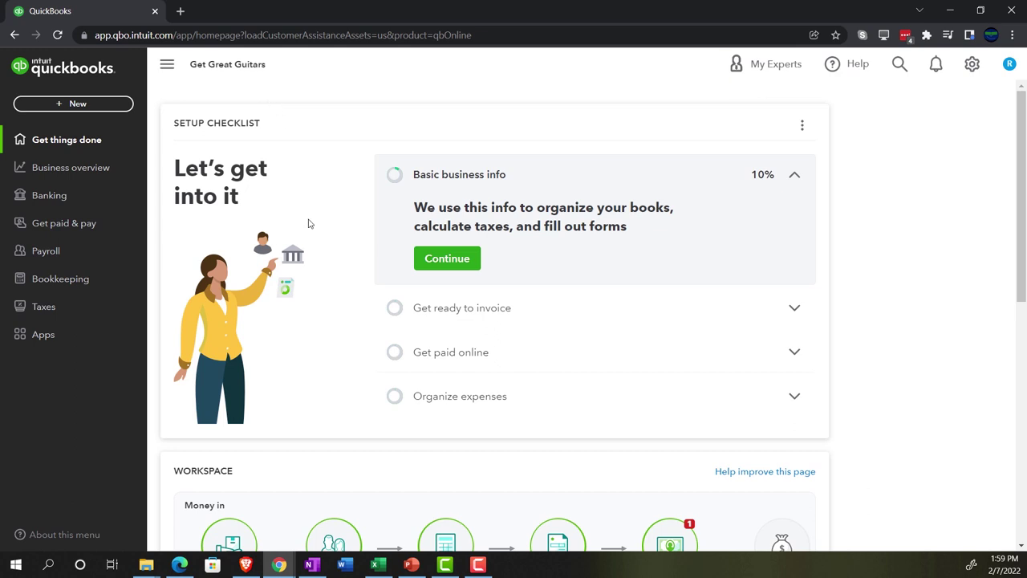
View the Get Great Guitars settings options, check the sample company in Microsoft Edge, and return to Get Great Guitars in Chrome
{"action": "key", "text": "ctrl+plus"}
{"action": "key", "text": "ctrl+plus"}
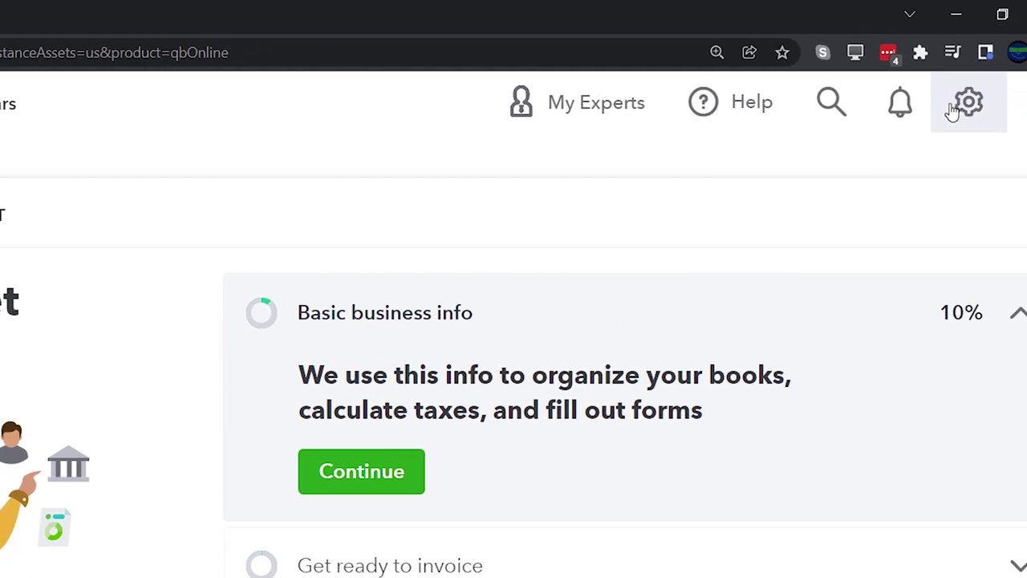
{"action": "left_click", "coordinate": [924, 103]}
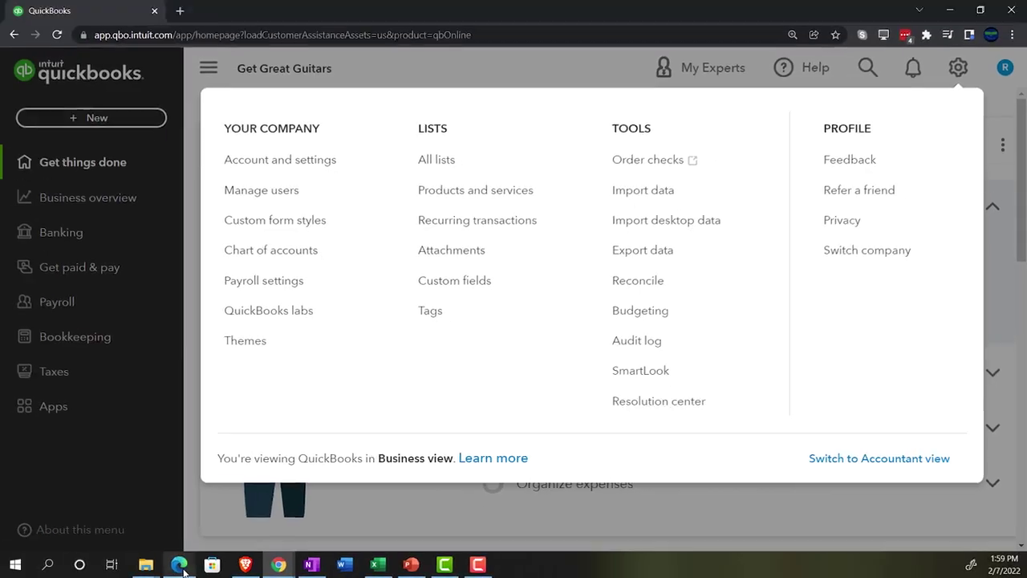
{"action": "left_click", "coordinate": [180, 566]}
{"action": "left_click", "coordinate": [181, 566]}
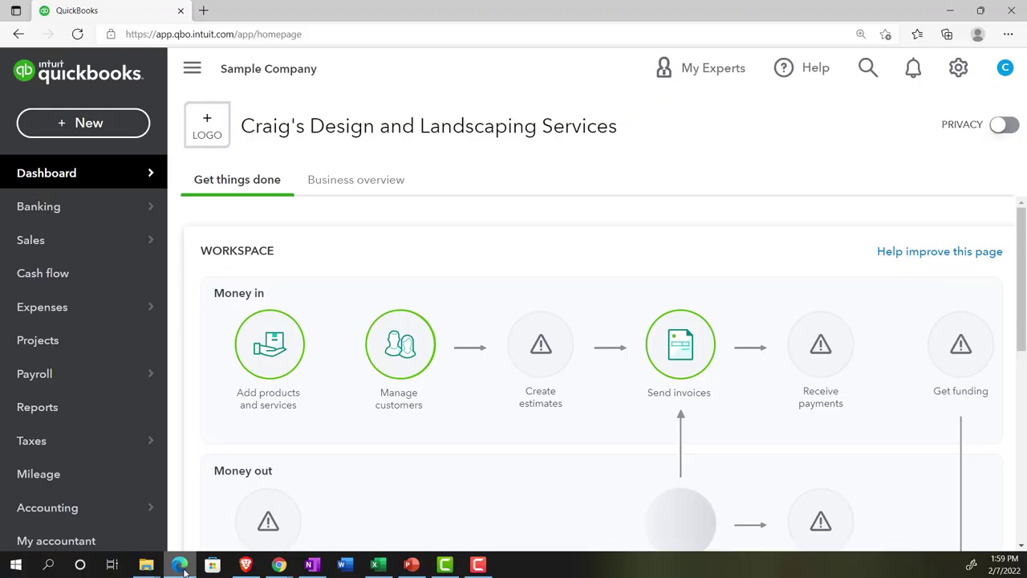
{"action": "left_click", "coordinate": [182, 567]}
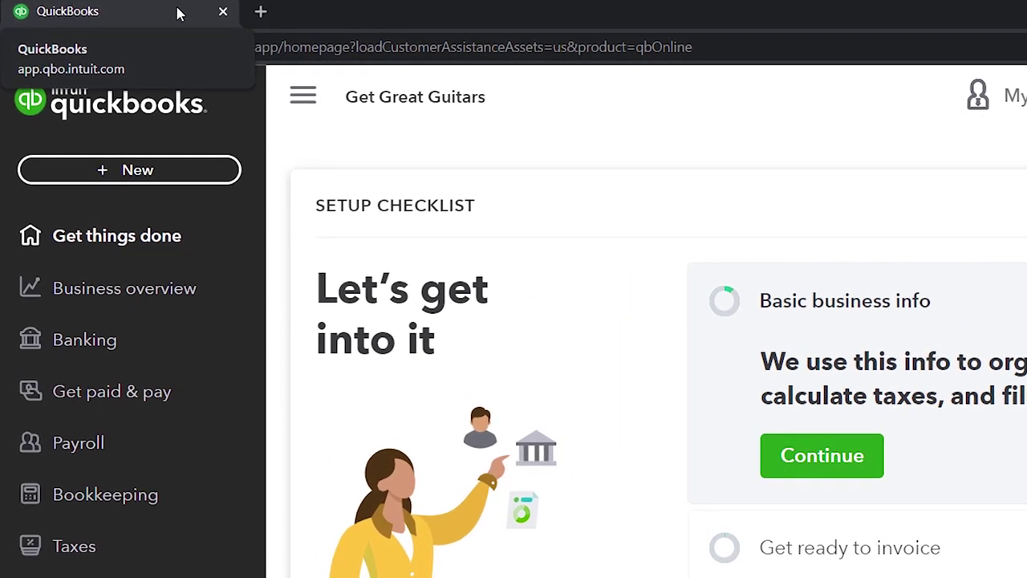
Duplicate the Get Great Guitars browser tab twice so that three QuickBooks tabs are open
{"action": "right_click", "coordinate": [178, 13]}
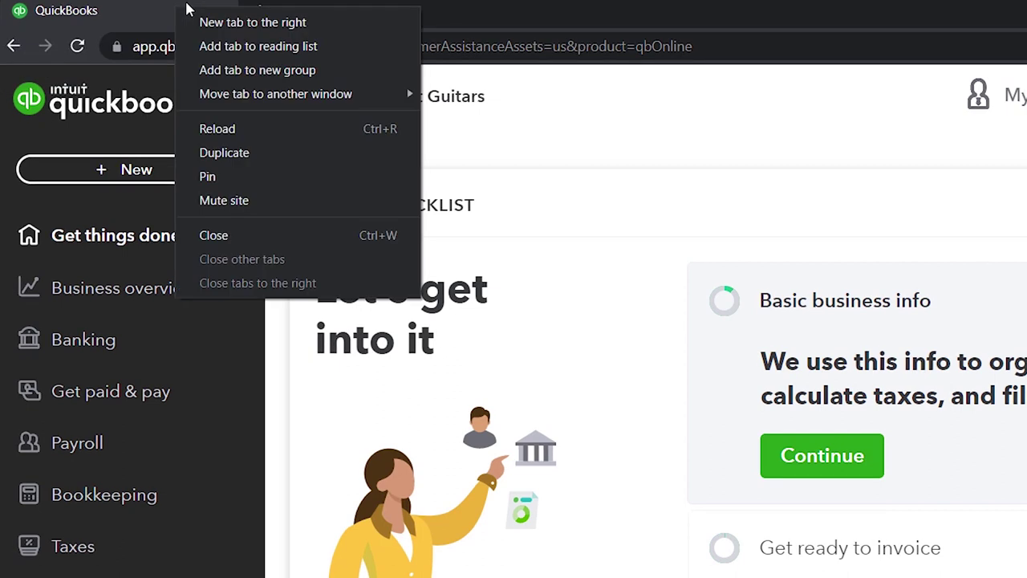
{"action": "left_click", "coordinate": [206, 152]}
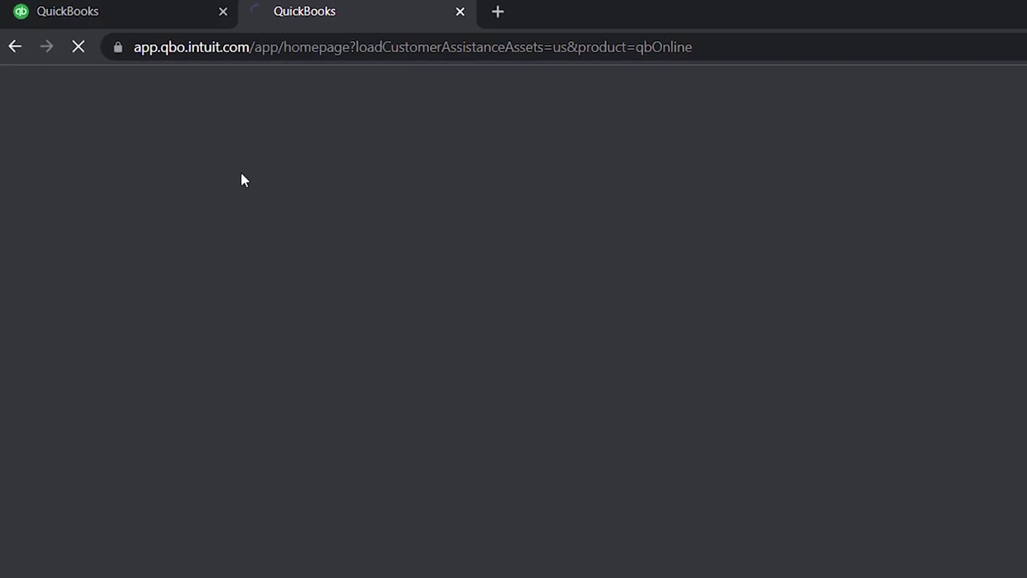
{"action": "left_click", "coordinate": [150, 10]}
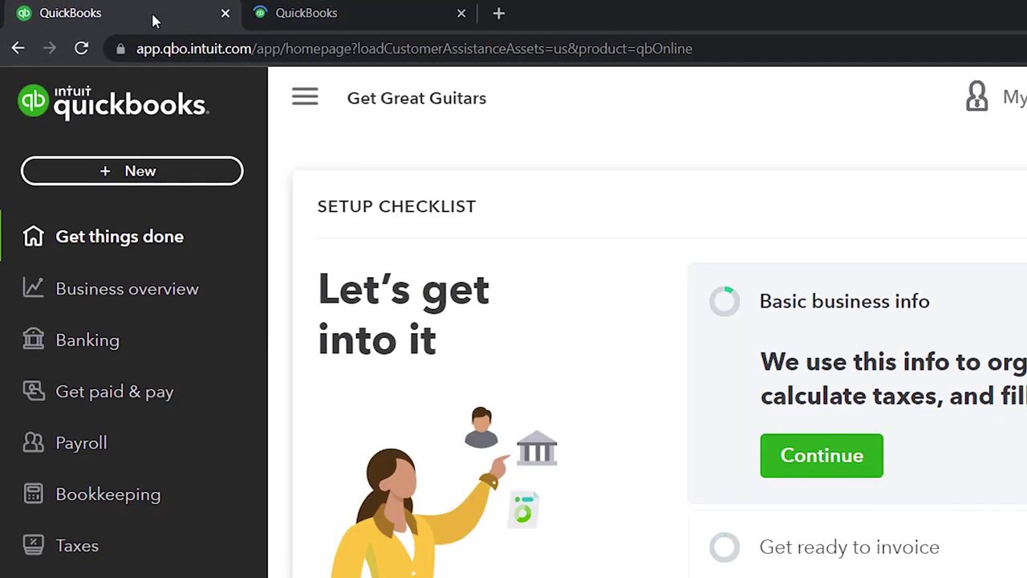
{"action": "right_click", "coordinate": [151, 11]}
{"action": "left_click", "coordinate": [202, 159]}
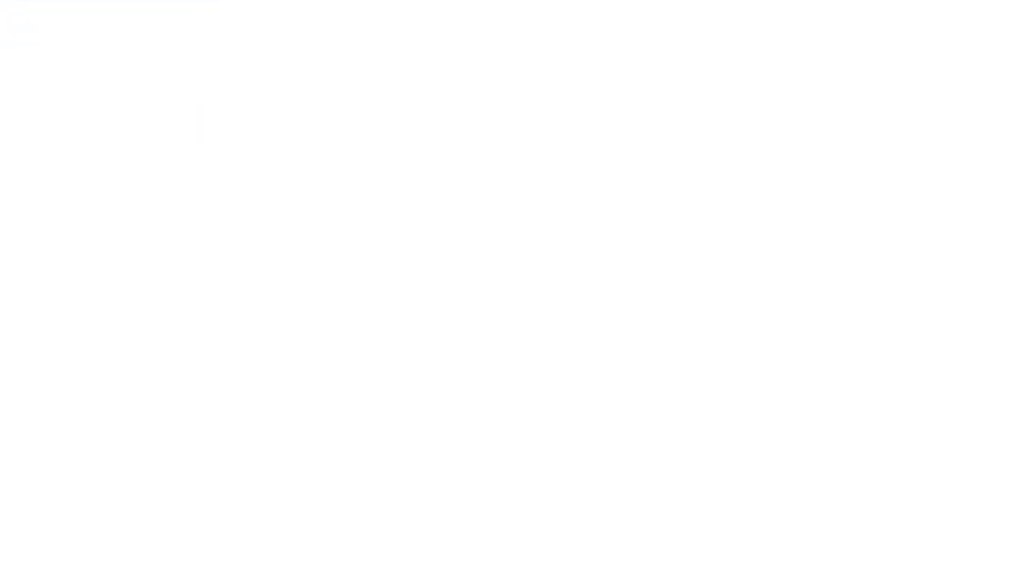
Open the favourite Profit and Loss report for Get Great Guitars in the second QuickBooks tab
{"action": "left_click", "coordinate": [267, 568]}
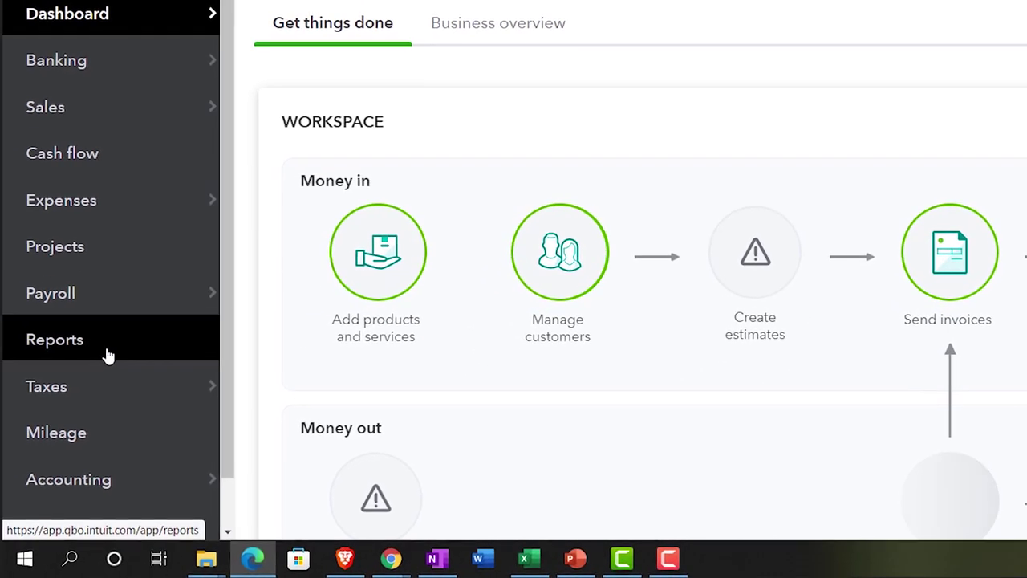
{"action": "left_click", "coordinate": [254, 560]}
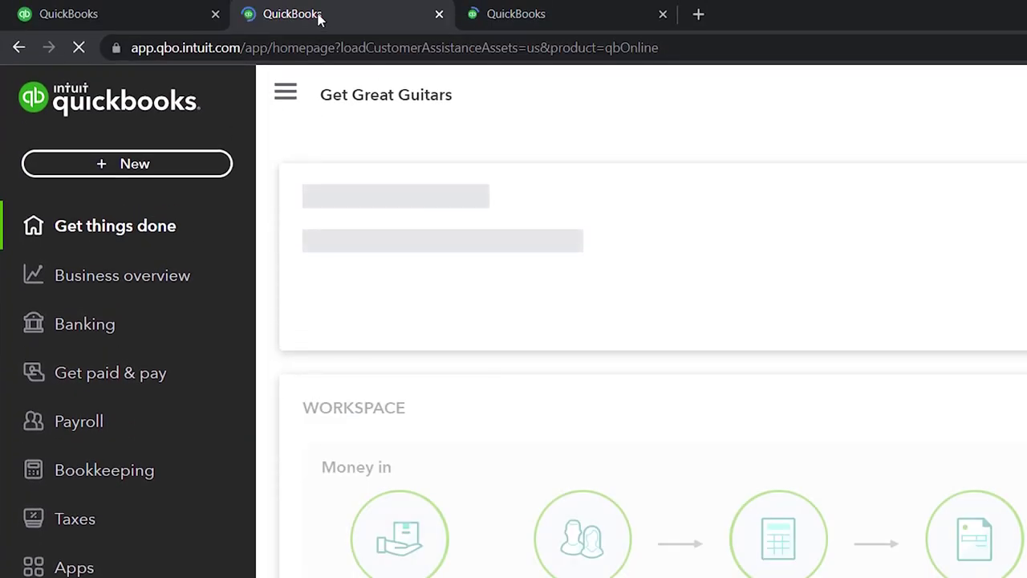
{"action": "left_click", "coordinate": [157, 285]}
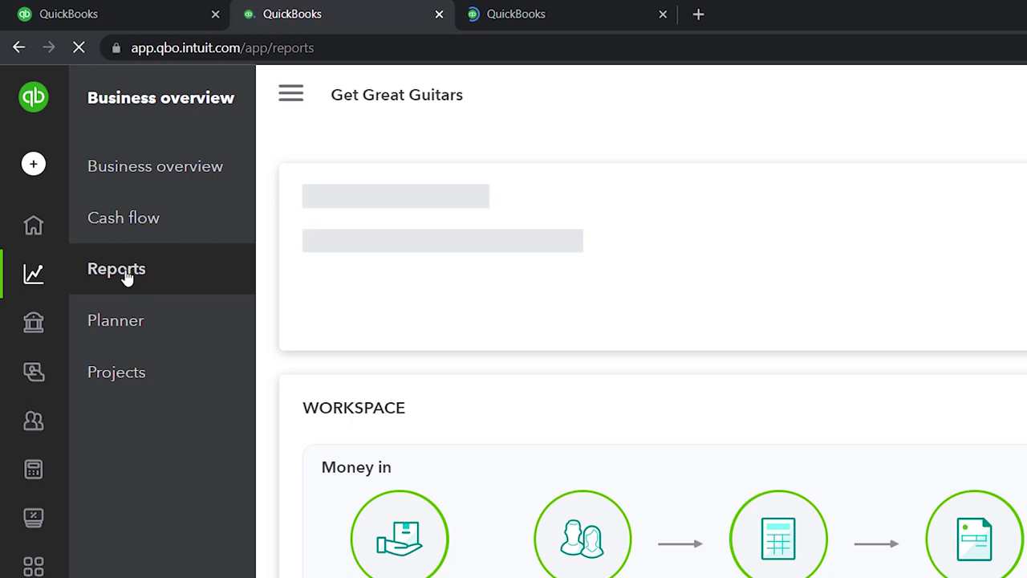
{"action": "left_click", "coordinate": [126, 276]}
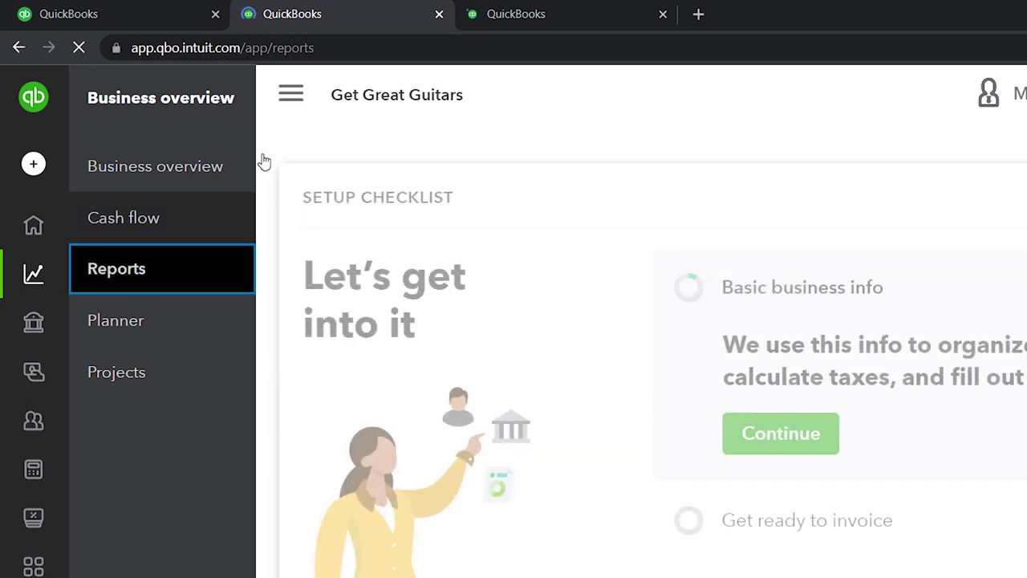
{"action": "left_click", "coordinate": [287, 98]}
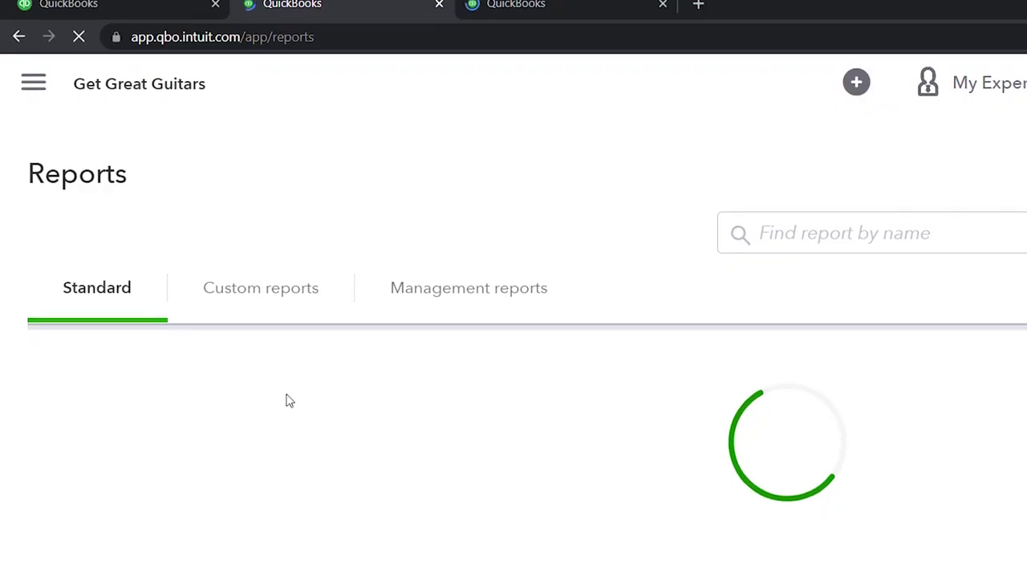
{"action": "scroll", "coordinate": [289, 401], "scroll_direction": "down", "scroll_amount": 2}
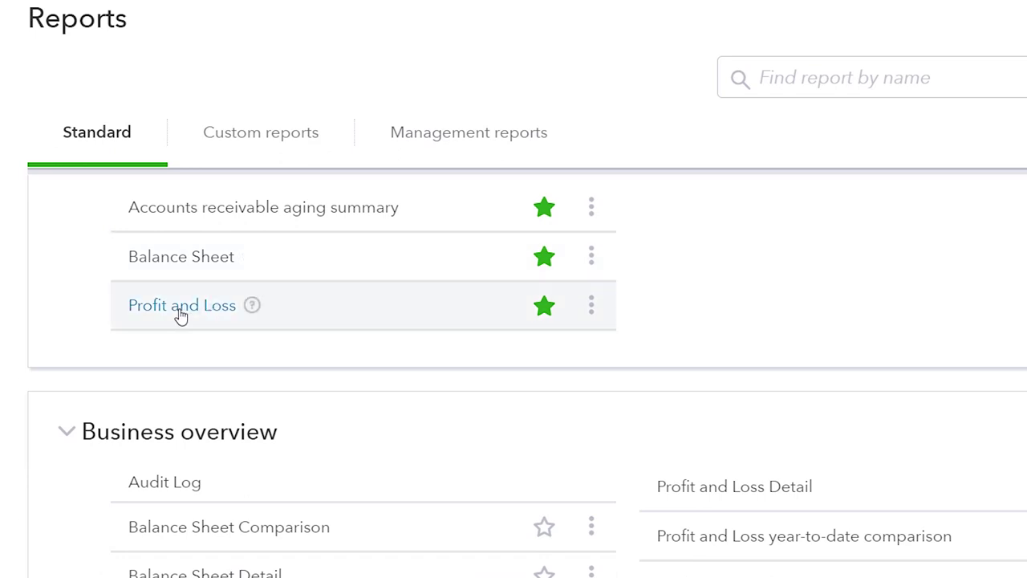
{"action": "left_click", "coordinate": [181, 313]}
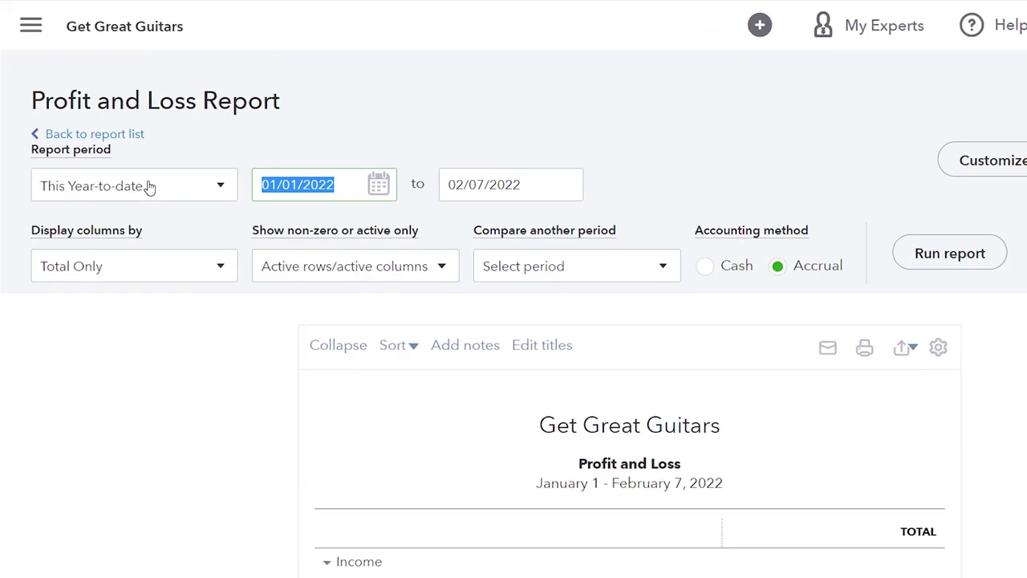
Set the Profit and Loss report period to 01/01/2022 through 02/28/2022 and run the report
{"action": "type", "text": "01/01/202"}
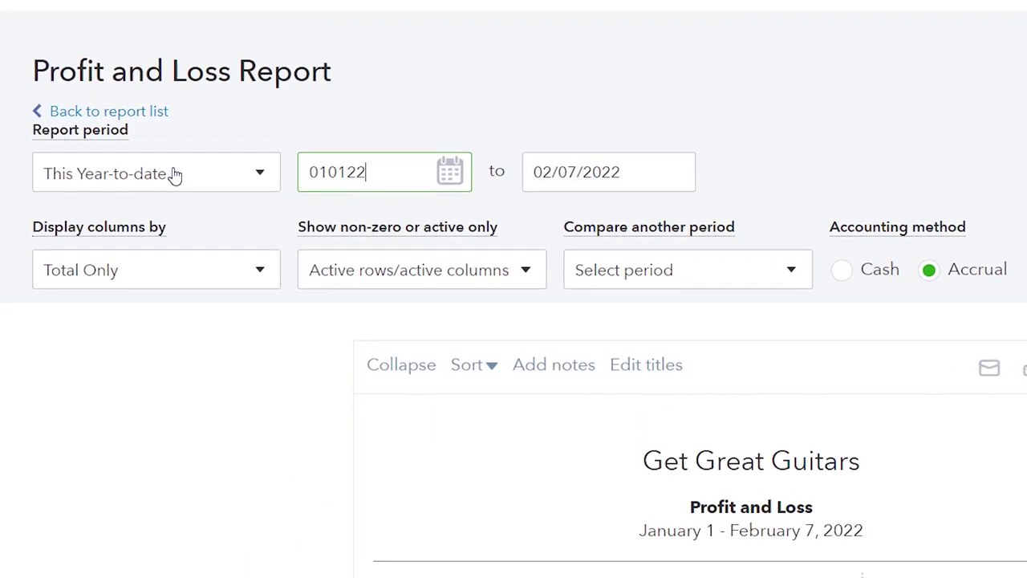
{"action": "key", "text": "Tab"}
{"action": "type", "text": "022822"}
{"action": "key", "text": "Tab"}
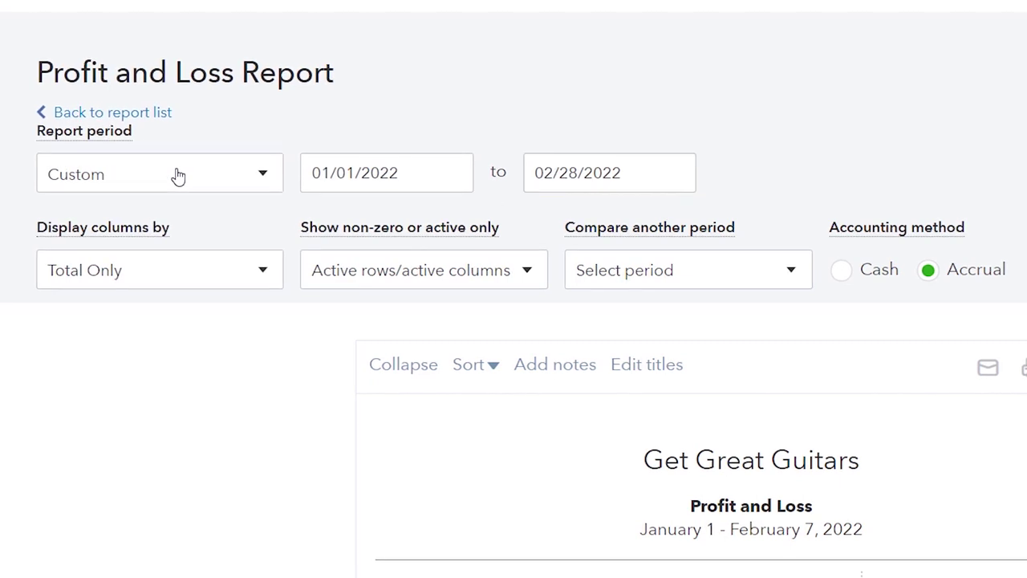
{"action": "left_click", "coordinate": [696, 252]}
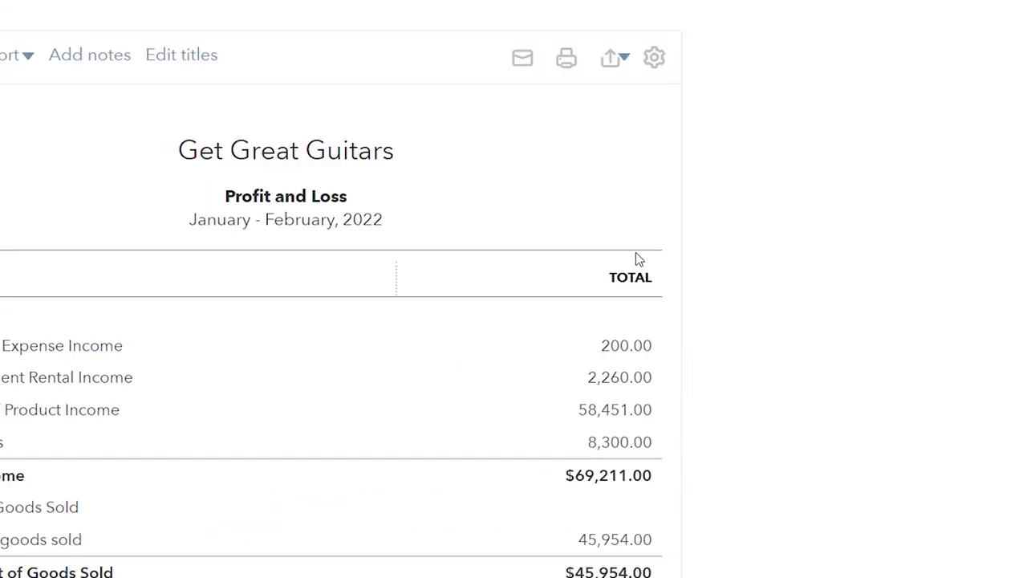
Open the Reports page in the third QuickBooks tab and collapse the navigation menu
{"action": "left_click", "coordinate": [555, 13]}
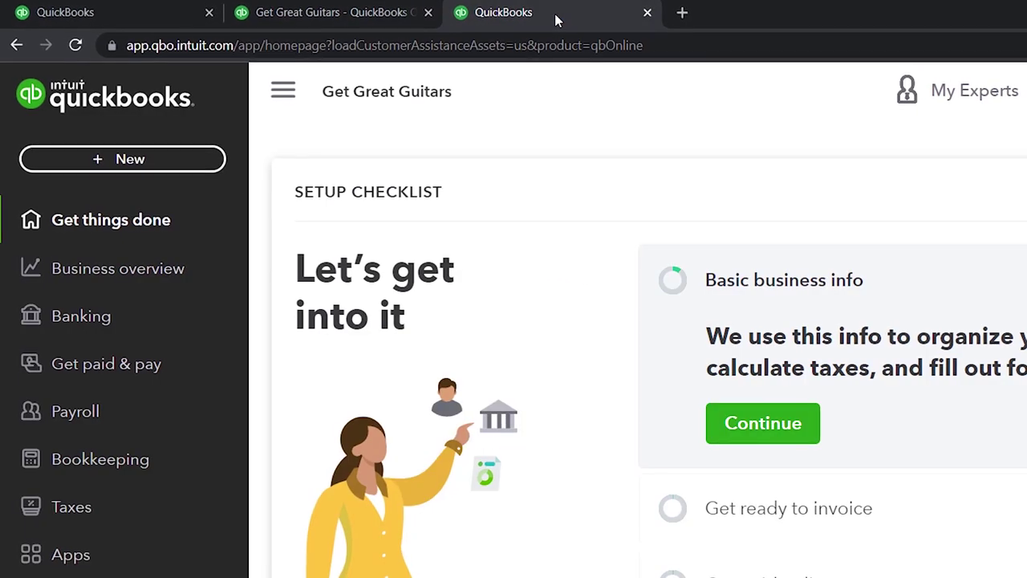
{"action": "left_click", "coordinate": [148, 273]}
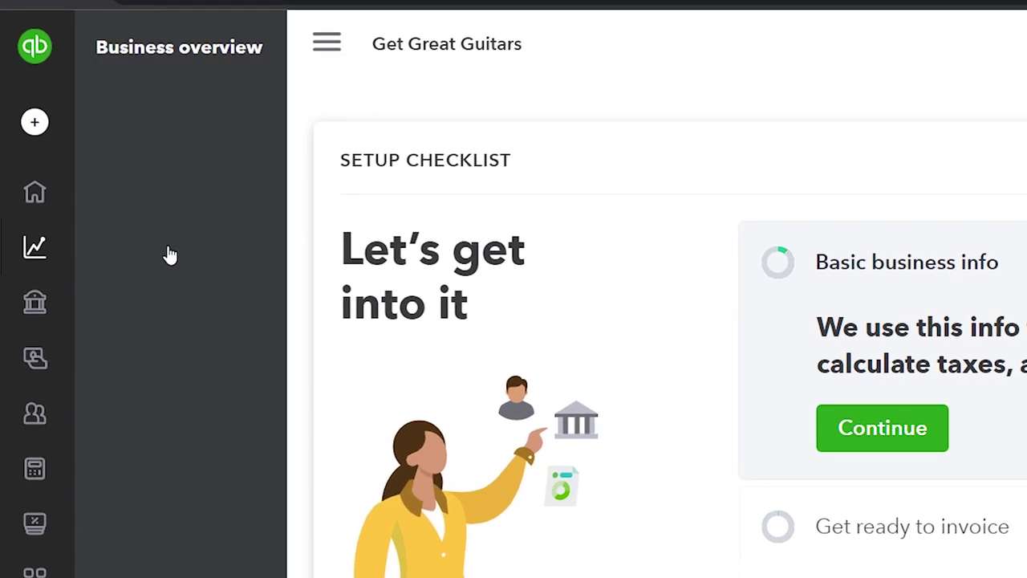
{"action": "left_click", "coordinate": [165, 252]}
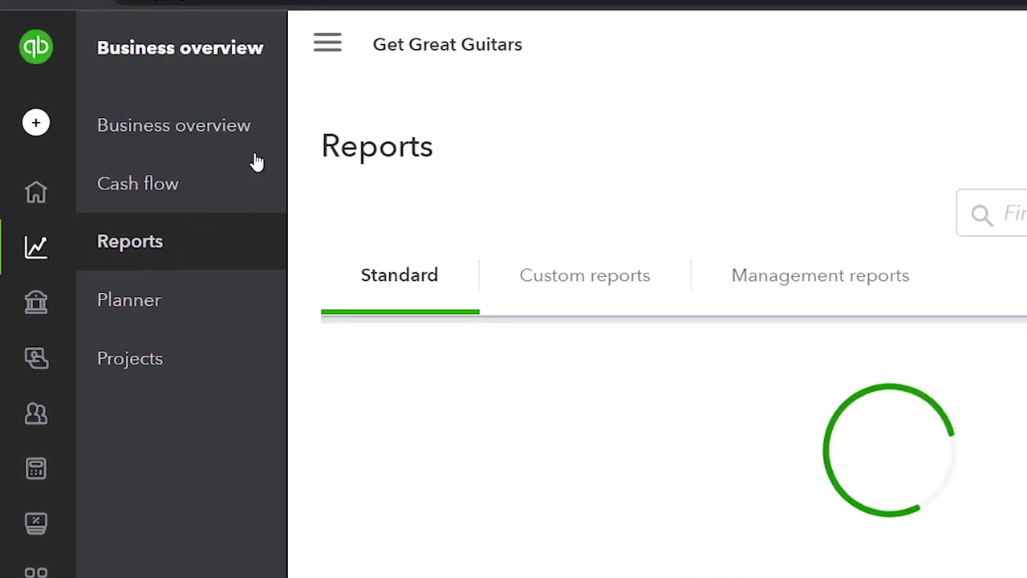
{"action": "left_click", "coordinate": [326, 45]}
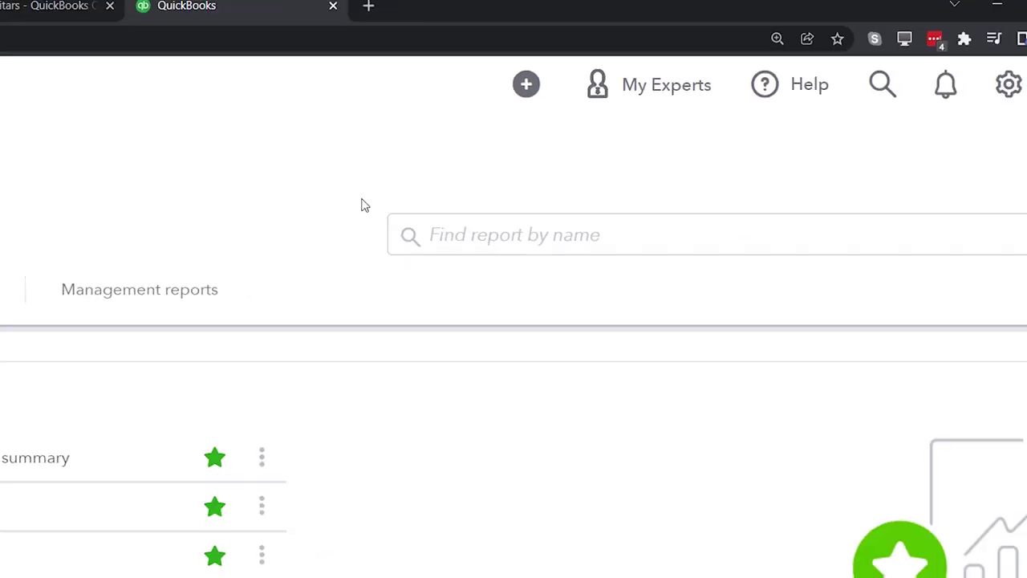
Search the reports for "trial" and open the standard Trial Balance report
{"action": "left_click", "coordinate": [477, 231]}
{"action": "type", "text": "trial"}
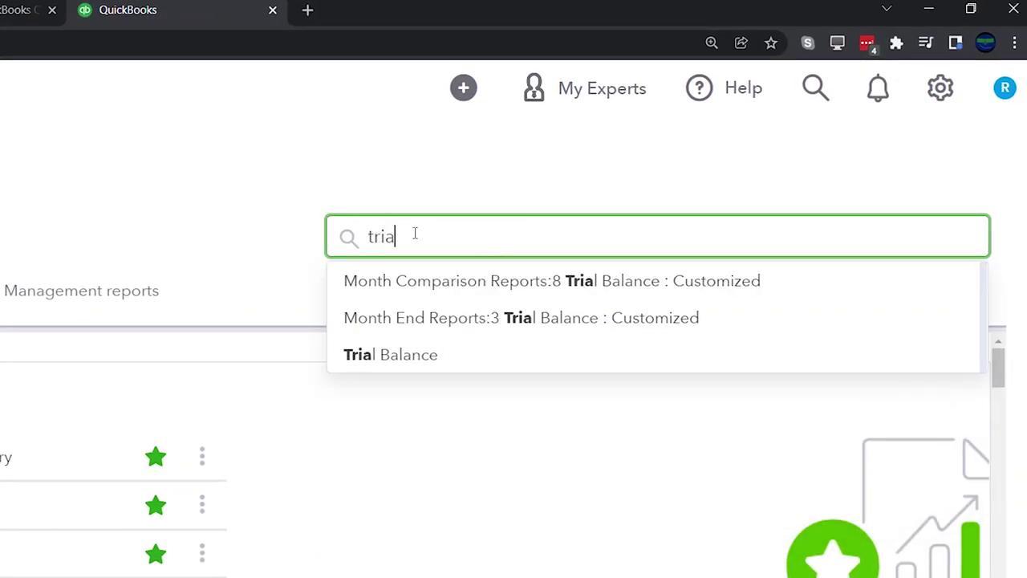
{"action": "key", "text": "Down"}
{"action": "key", "text": "Down"}
{"action": "key", "text": "Down"}
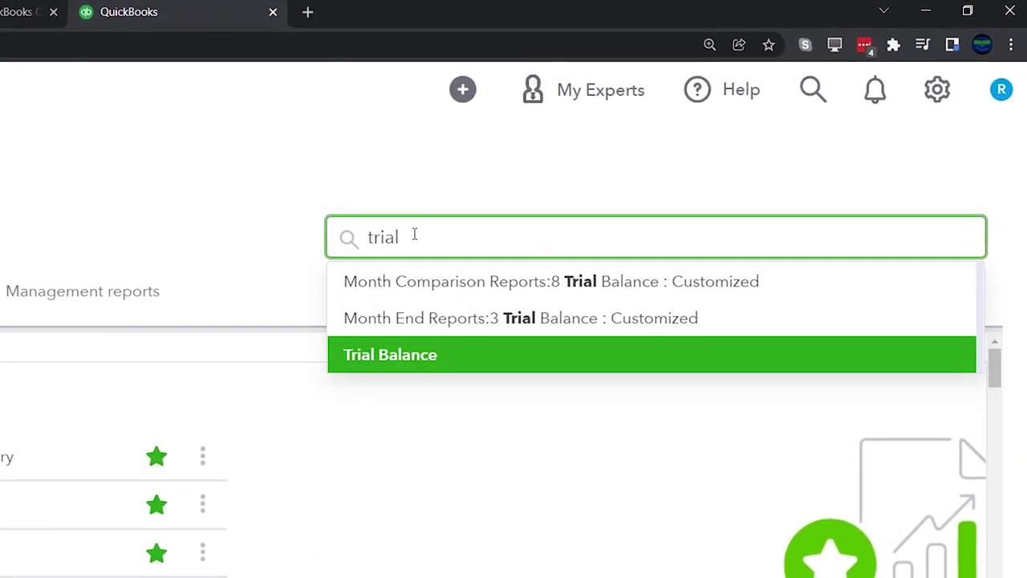
{"action": "key", "text": "Return"}
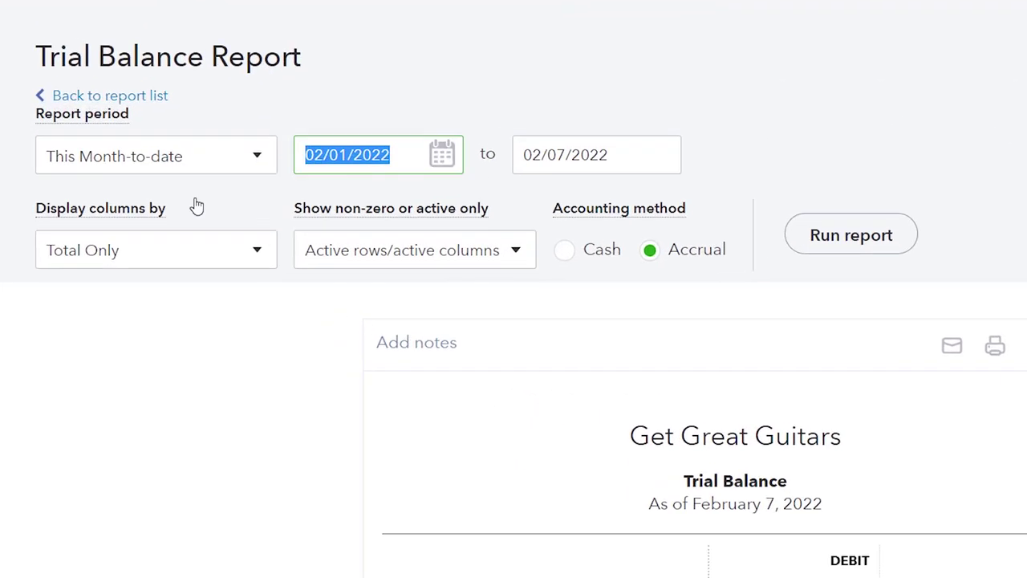
Set the Trial Balance report period to 01/01/2022 through 02/28/2022, run it, and display it enlarged
{"action": "type", "text": "01/01/202"}
{"action": "key", "text": "Tab"}
{"action": "type", "text": "02/2"}
{"action": "type", "text": "8"}
{"action": "key", "text": "Tab"}
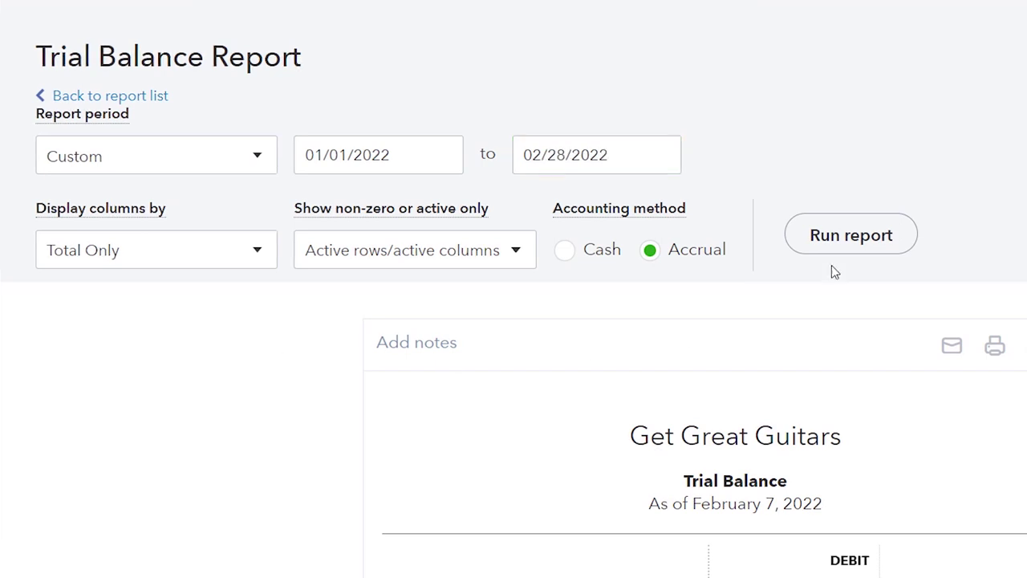
{"action": "left_click", "coordinate": [842, 241]}
{"action": "scroll", "coordinate": [203, 351], "scroll_direction": "down", "scroll_amount": 3}
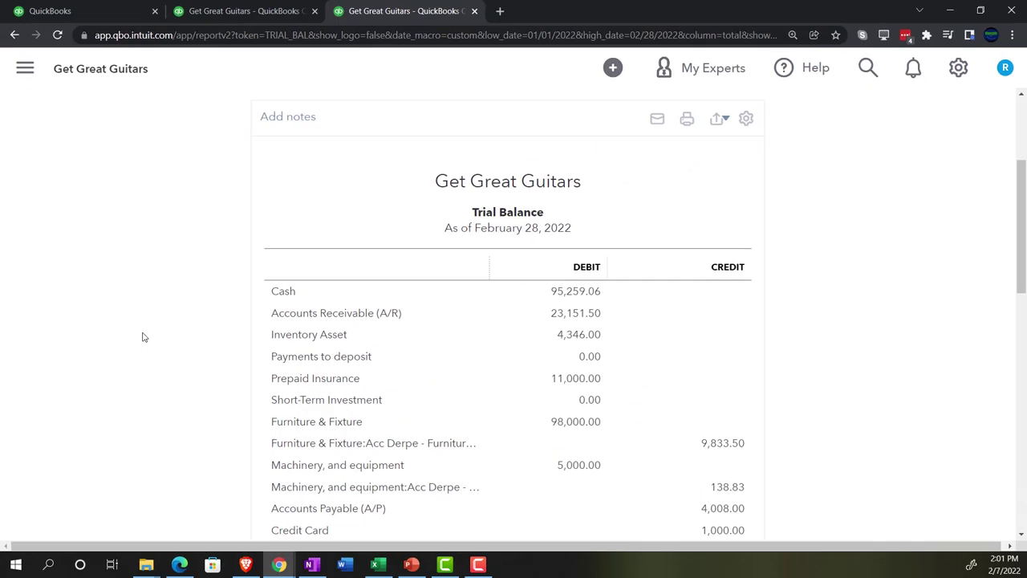
{"action": "key", "text": "ctrl+plus"}
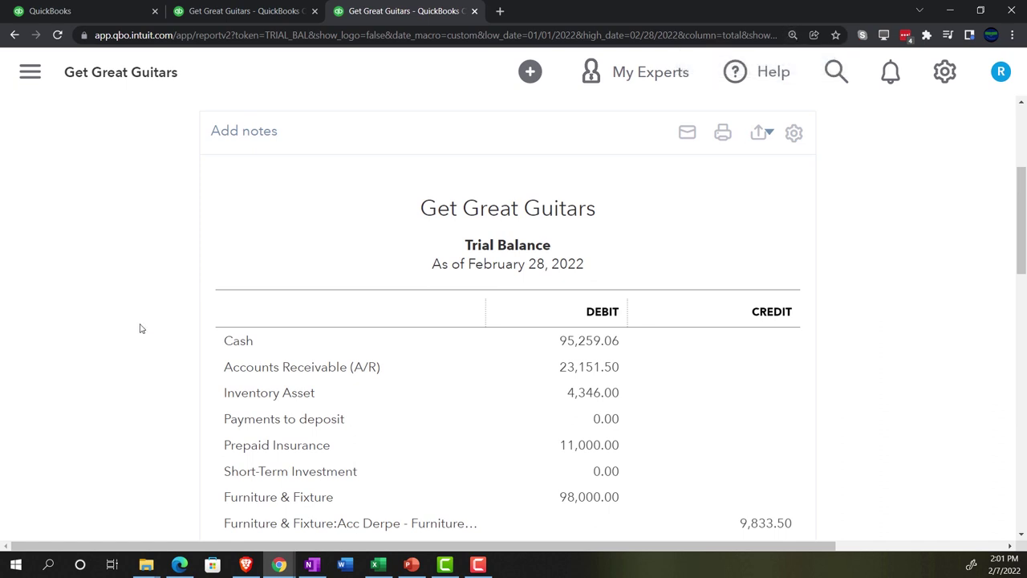
Locate the Budgeting tool among the company settings options in the first QuickBooks tab, and close the options
{"action": "left_click", "coordinate": [121, 11]}
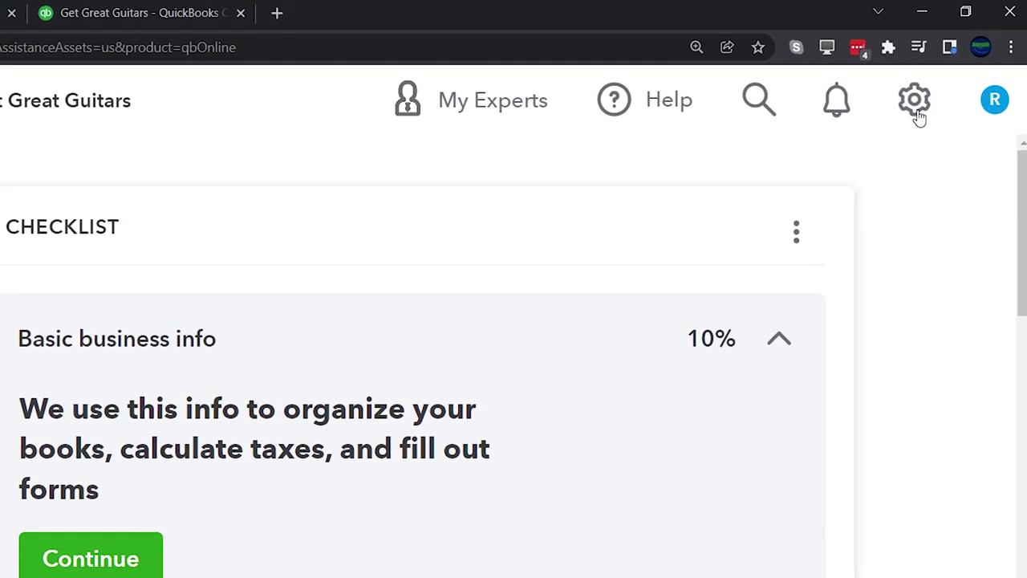
{"action": "left_click", "coordinate": [947, 80]}
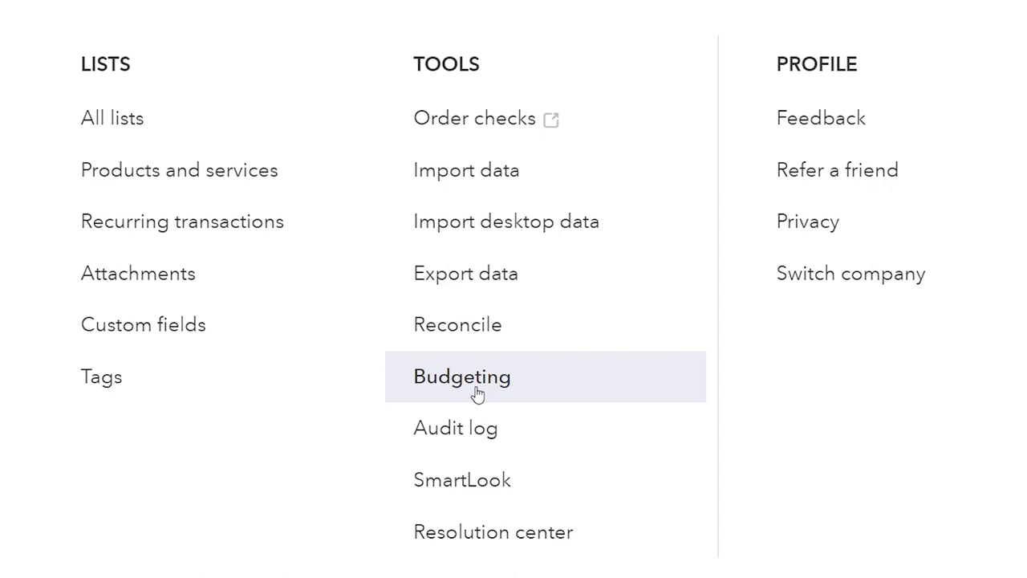
{"action": "left_click", "coordinate": [483, 72]}
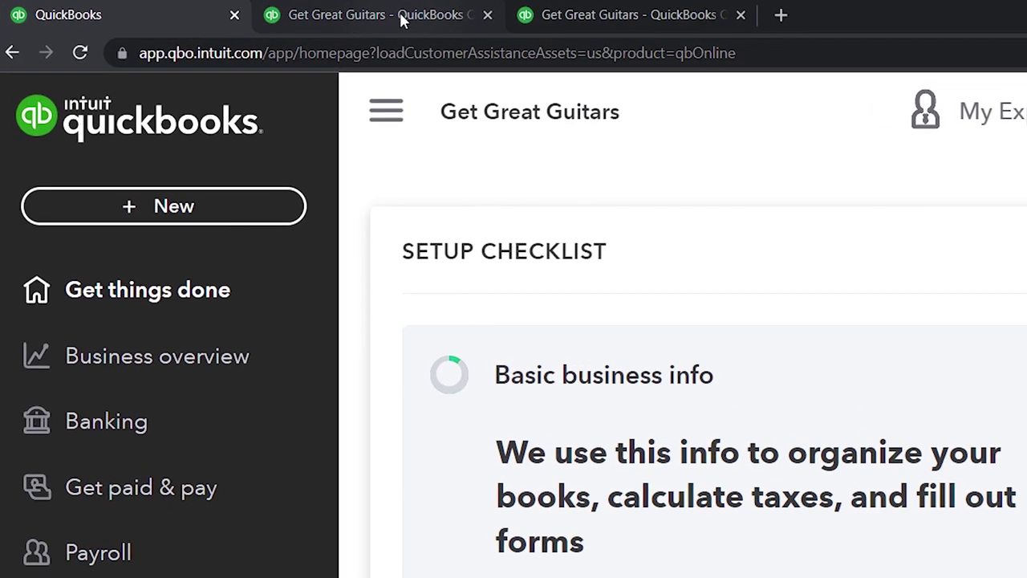
Examine the income, cost of goods sold and expense lines of the Profit and Loss report, and return to the Trial Balance
{"action": "left_click", "coordinate": [264, 12]}
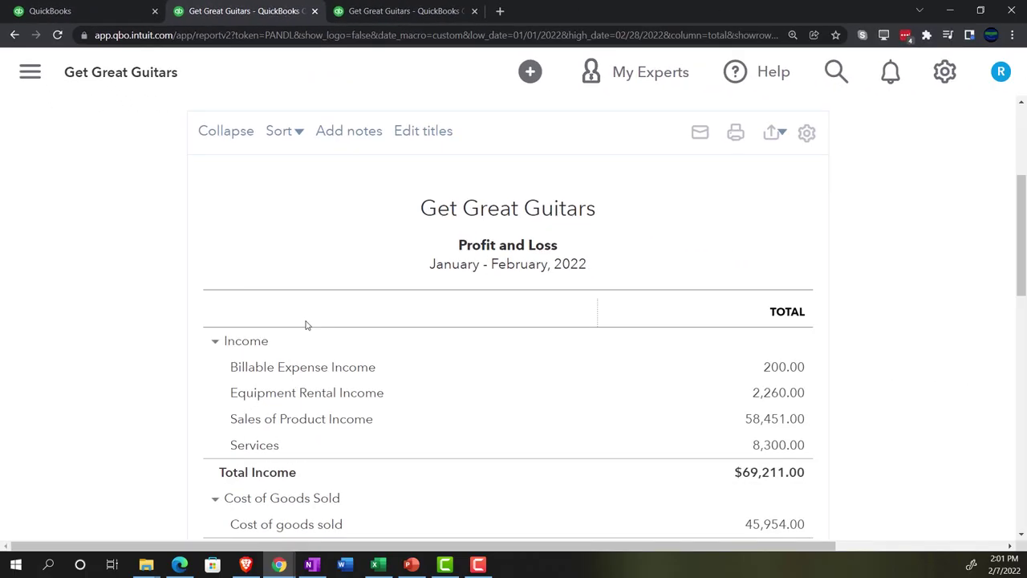
{"action": "scroll", "coordinate": [241, 346], "scroll_direction": "down", "scroll_amount": 1}
{"action": "key", "text": "ctrl+plus"}
{"action": "scroll", "coordinate": [161, 362], "scroll_direction": "down", "scroll_amount": 1}
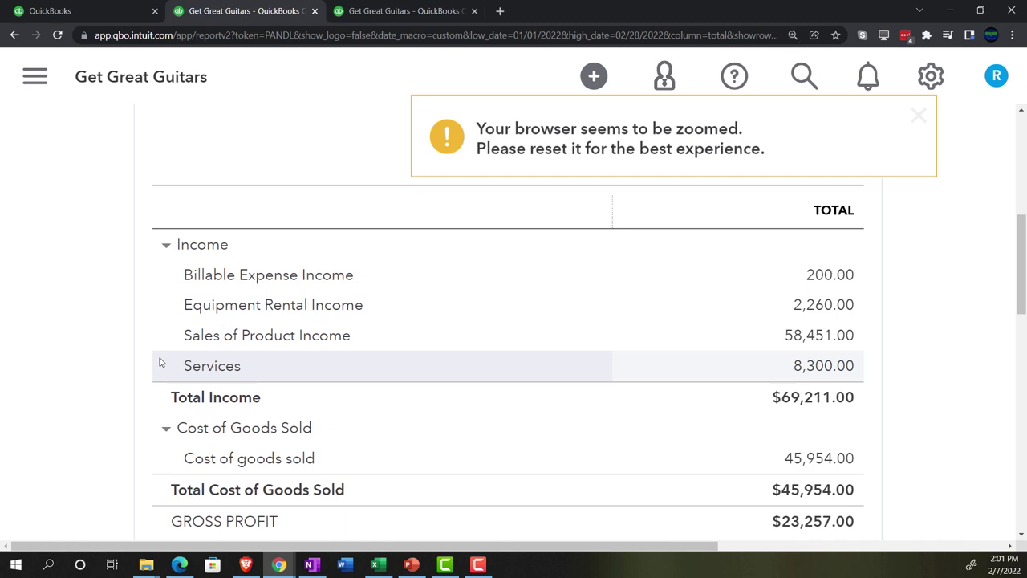
{"action": "scroll", "coordinate": [140, 380], "scroll_direction": "down", "scroll_amount": 4}
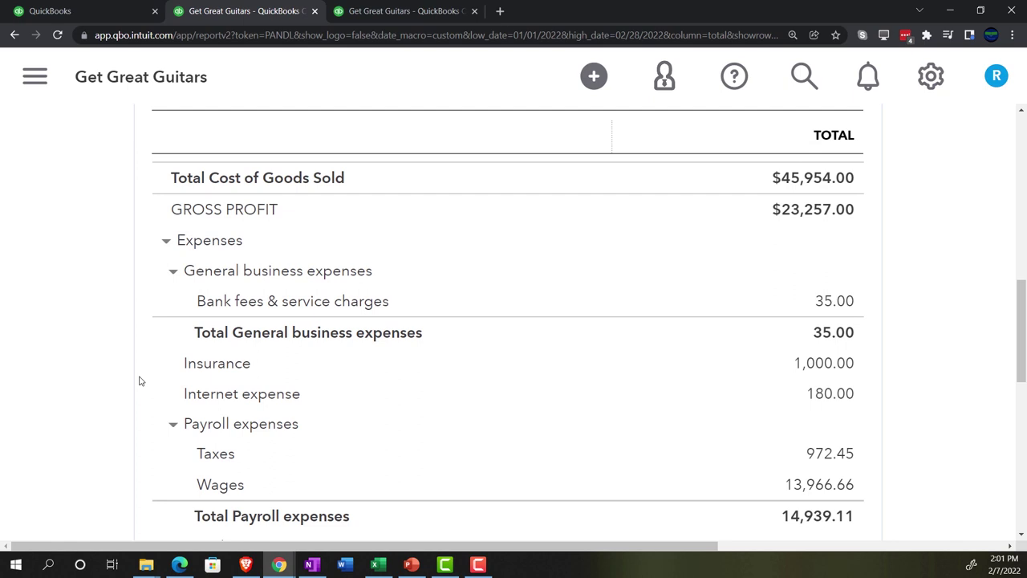
{"action": "left_click", "coordinate": [362, 10]}
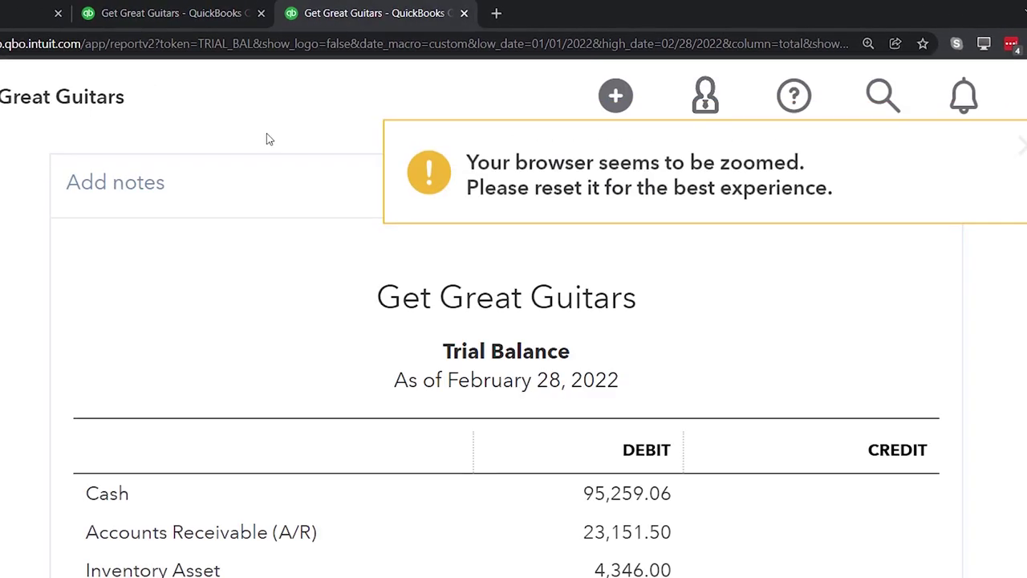
Examine the Trial Balance accounts from Cash through the expense lines down to the total
{"action": "scroll", "coordinate": [174, 289], "scroll_direction": "down", "scroll_amount": 2}
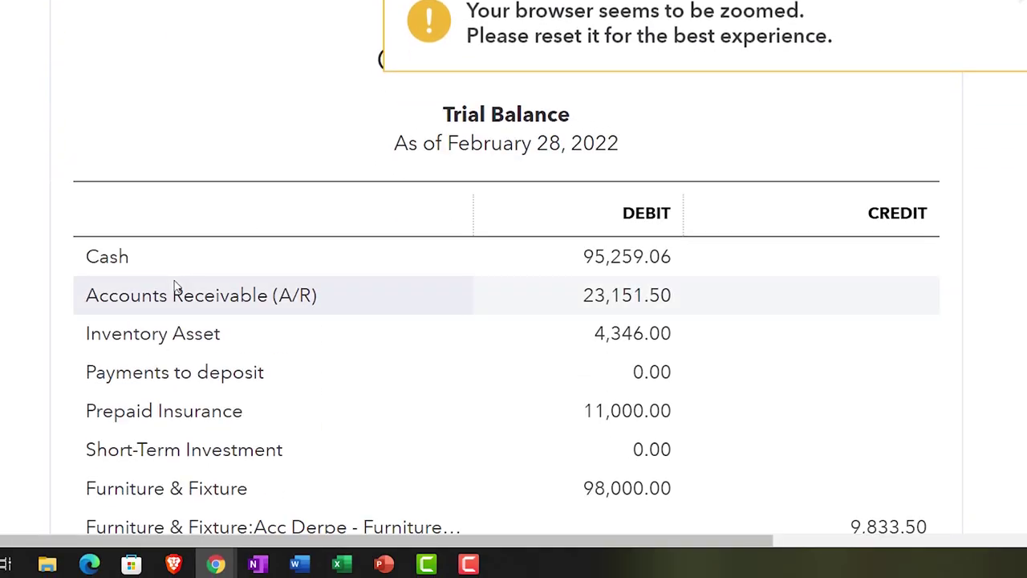
{"action": "scroll", "coordinate": [174, 283], "scroll_direction": "down", "scroll_amount": 7}
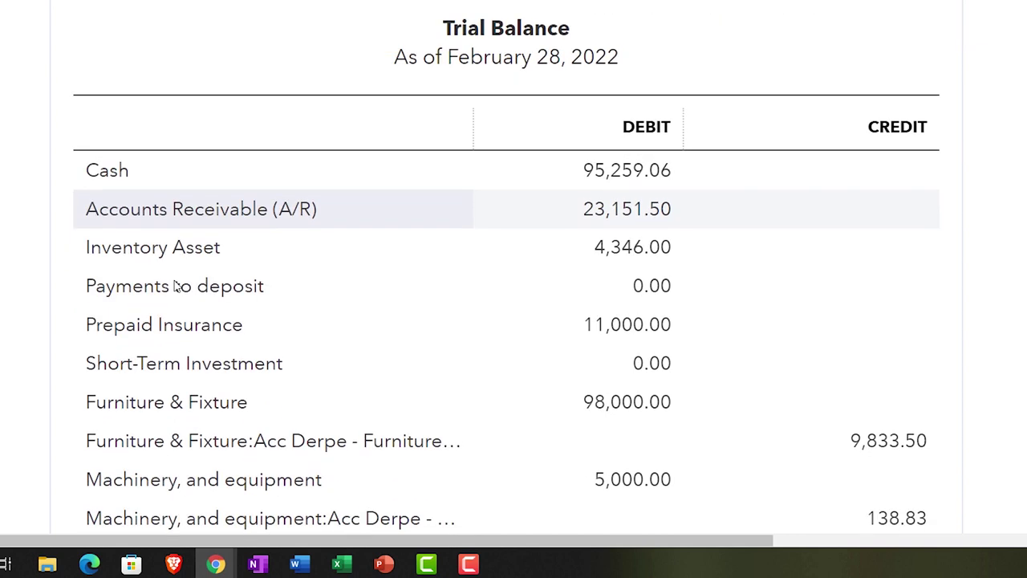
{"action": "scroll", "coordinate": [174, 280], "scroll_direction": "down", "scroll_amount": 7}
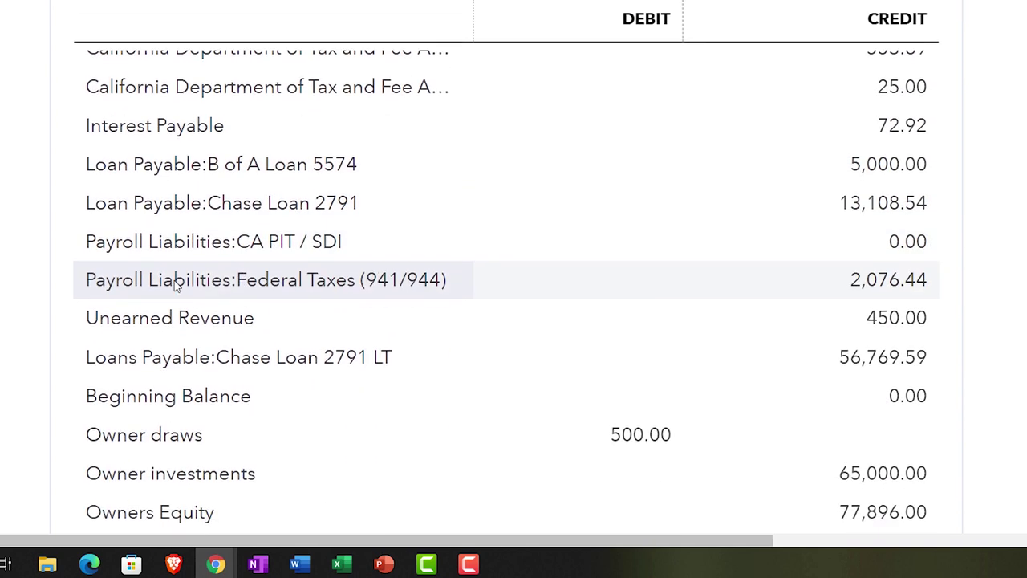
{"action": "scroll", "coordinate": [174, 280], "scroll_direction": "down", "scroll_amount": 1}
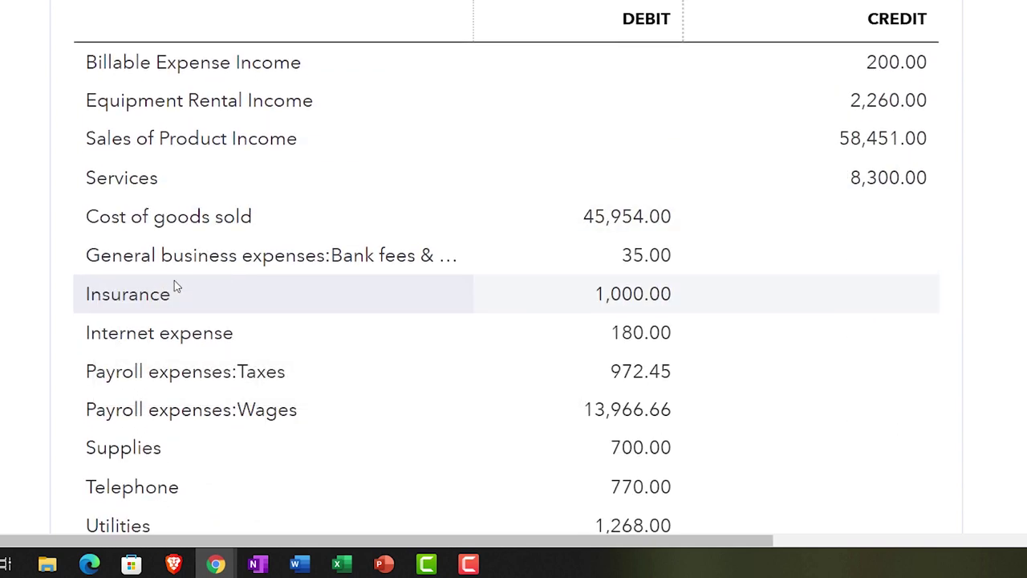
{"action": "scroll", "coordinate": [174, 280], "scroll_direction": "down", "scroll_amount": 5}
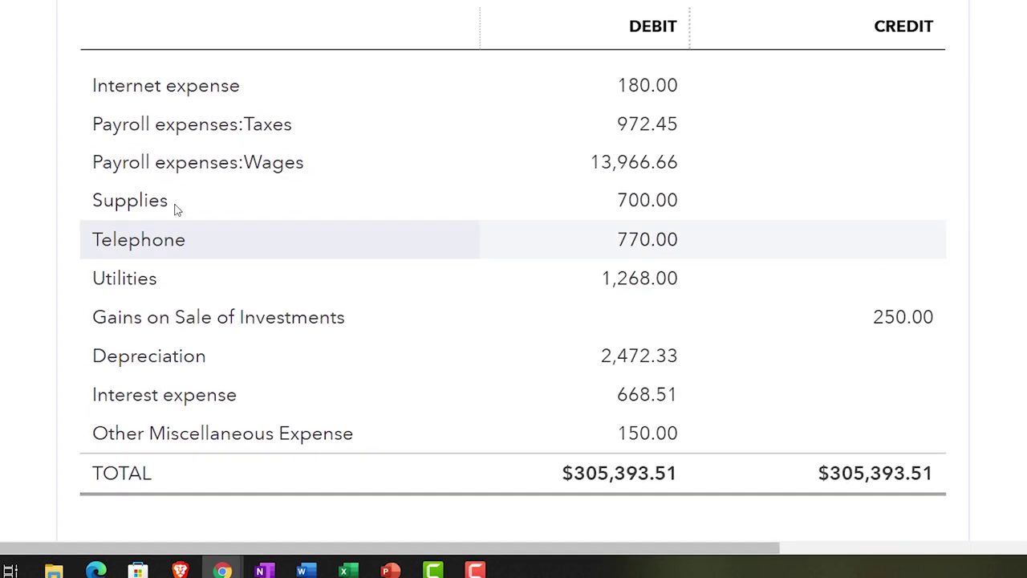
Compare the net income on the Profit and Loss report with the Net Income line of the Budget workbook in Excel
{"action": "left_click", "coordinate": [313, 14]}
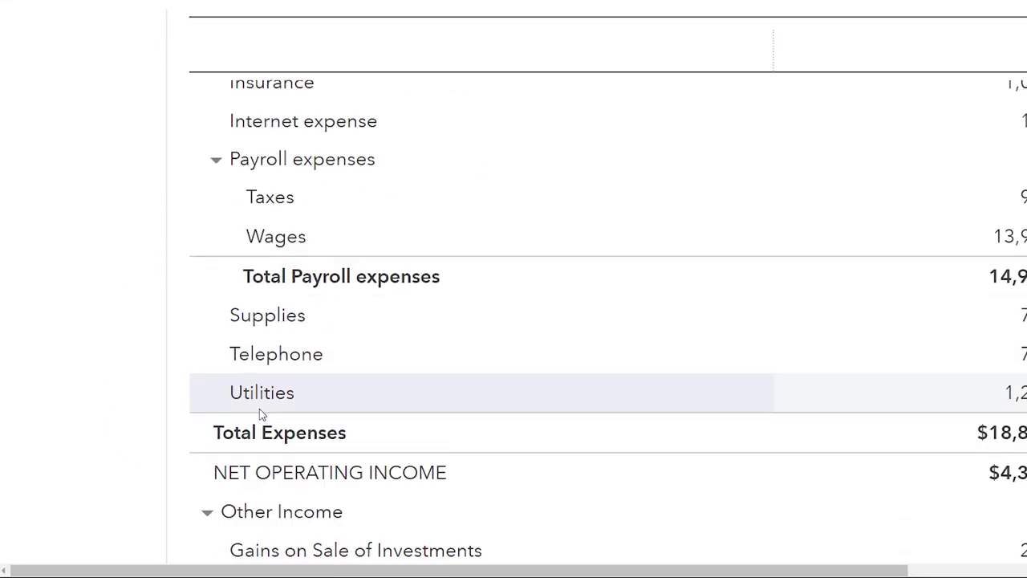
{"action": "scroll", "coordinate": [259, 413], "scroll_direction": "down", "scroll_amount": 8}
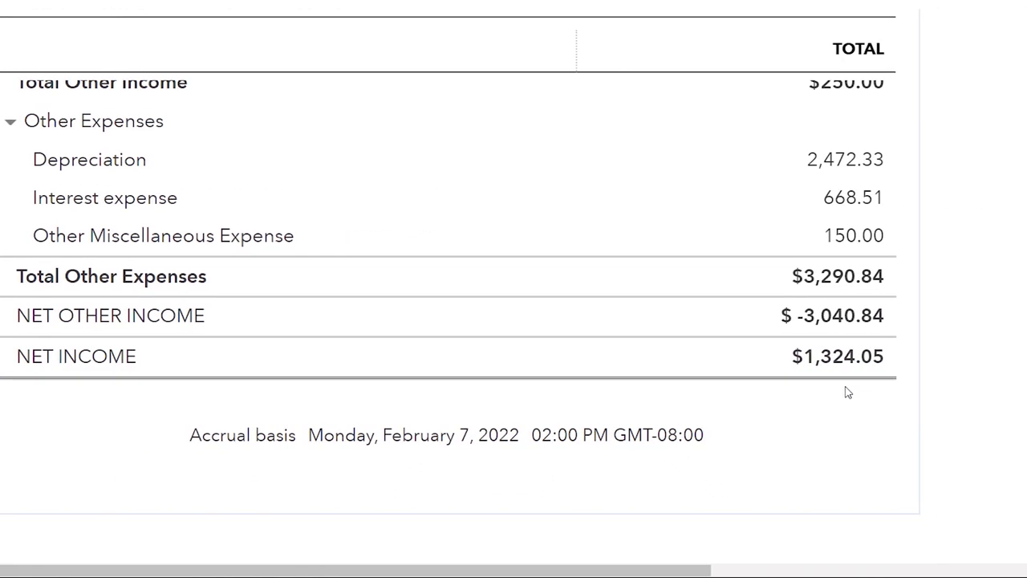
{"action": "left_click", "coordinate": [376, 564]}
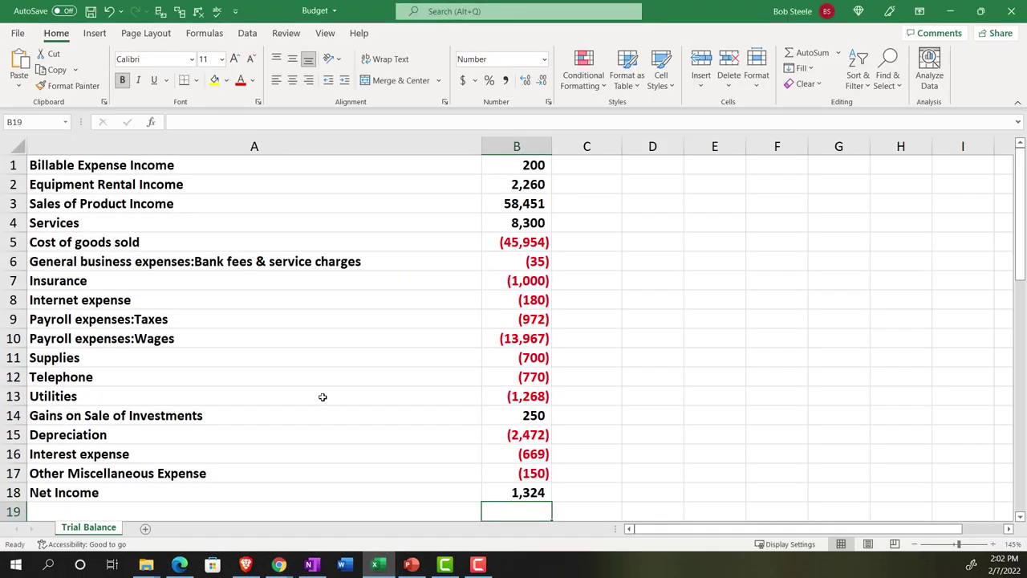
{"action": "left_click", "coordinate": [321, 395]}
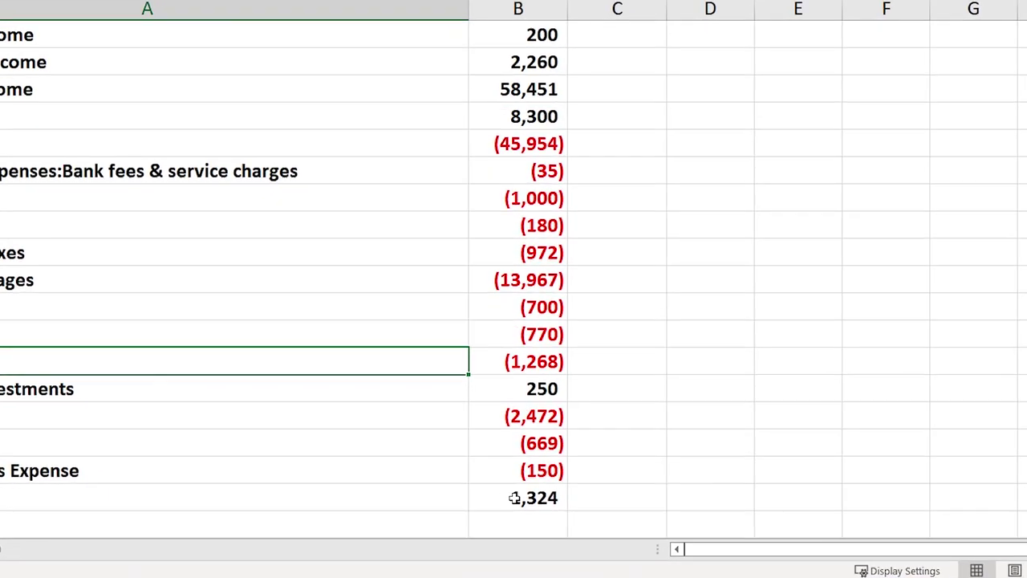
{"action": "left_click", "coordinate": [514, 492]}
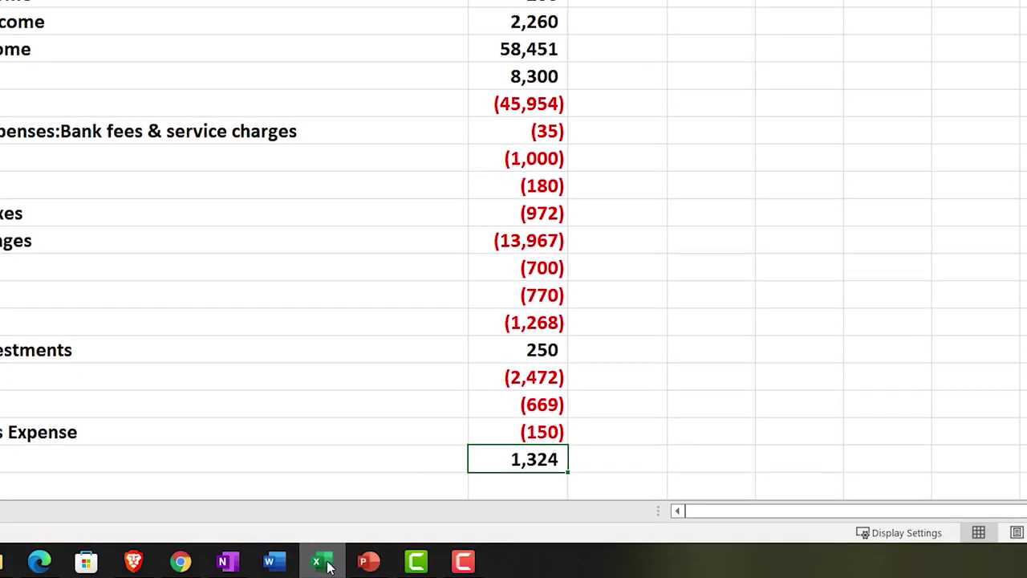
Return to the Profit and Loss report in the browser and review it from the expenses up to the report period
{"action": "key", "text": "alt+Tab"}
{"action": "scroll", "coordinate": [313, 417], "scroll_direction": "up", "scroll_amount": 5}
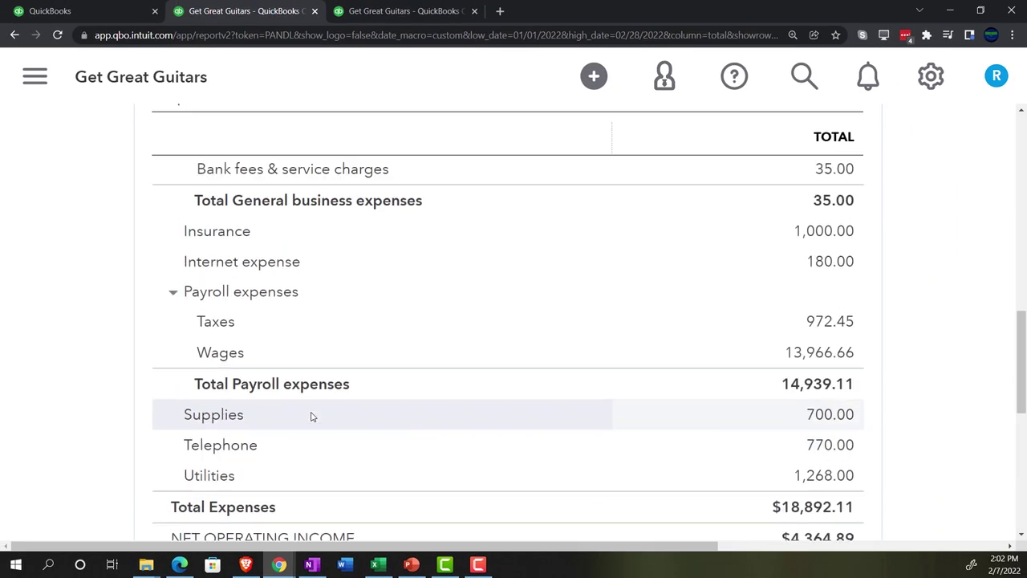
{"action": "scroll", "coordinate": [312, 416], "scroll_direction": "up", "scroll_amount": 15}
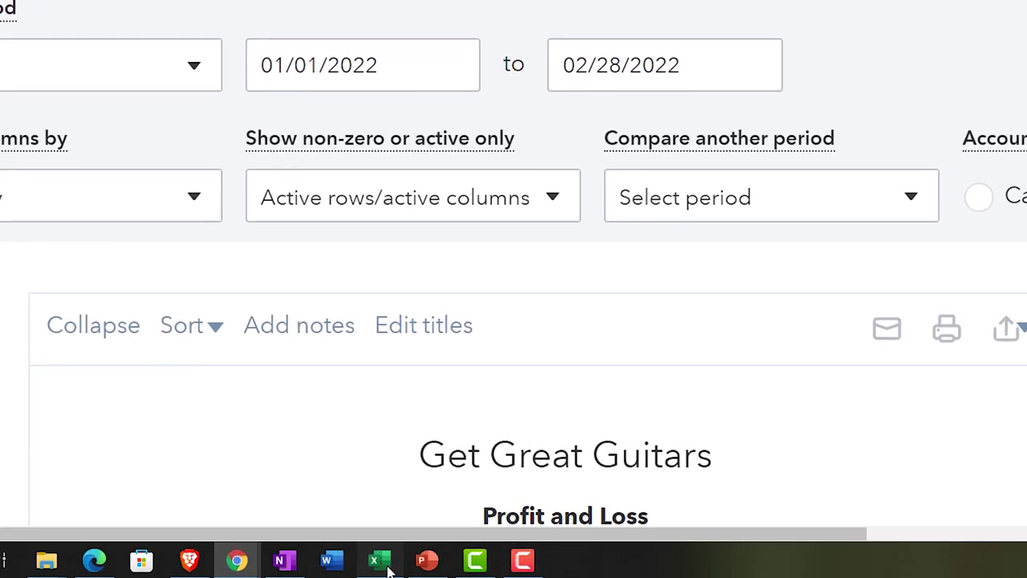
Switch to the Budget workbook in Excel and insert a blank row above Billable Expense Income
{"action": "left_click", "coordinate": [385, 567]}
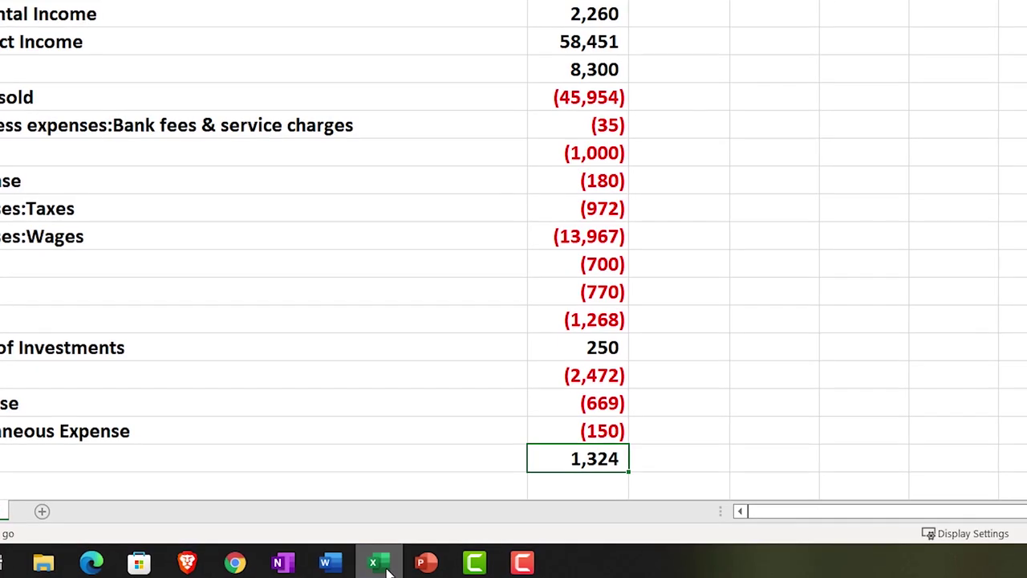
{"action": "left_click", "coordinate": [375, 369]}
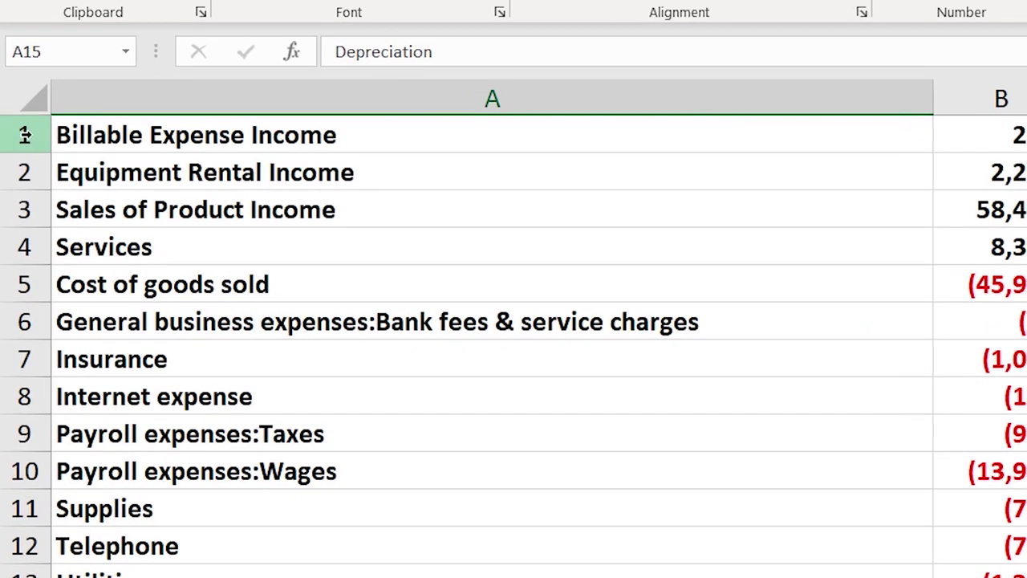
{"action": "left_click", "coordinate": [27, 135]}
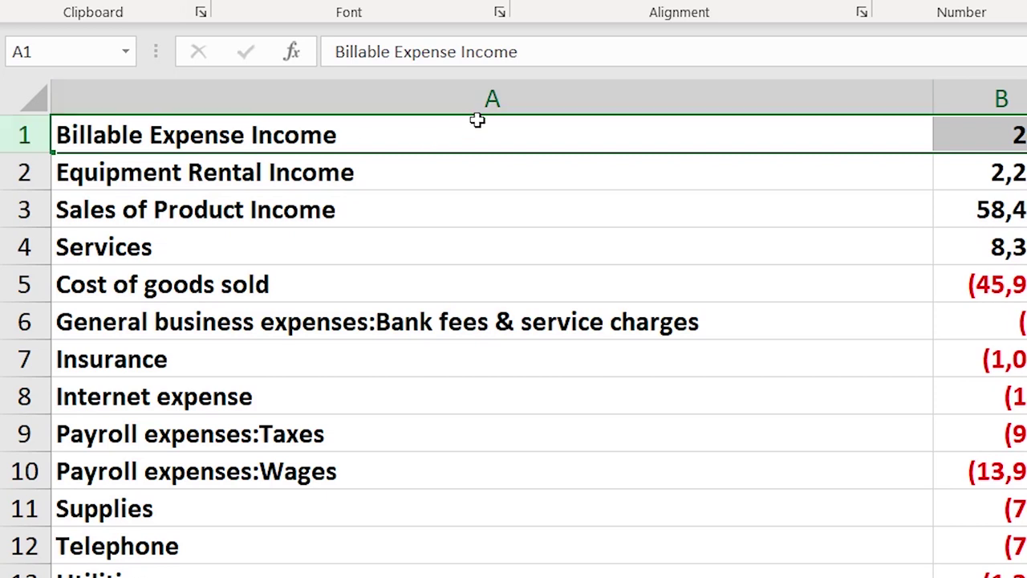
{"action": "right_click", "coordinate": [486, 132]}
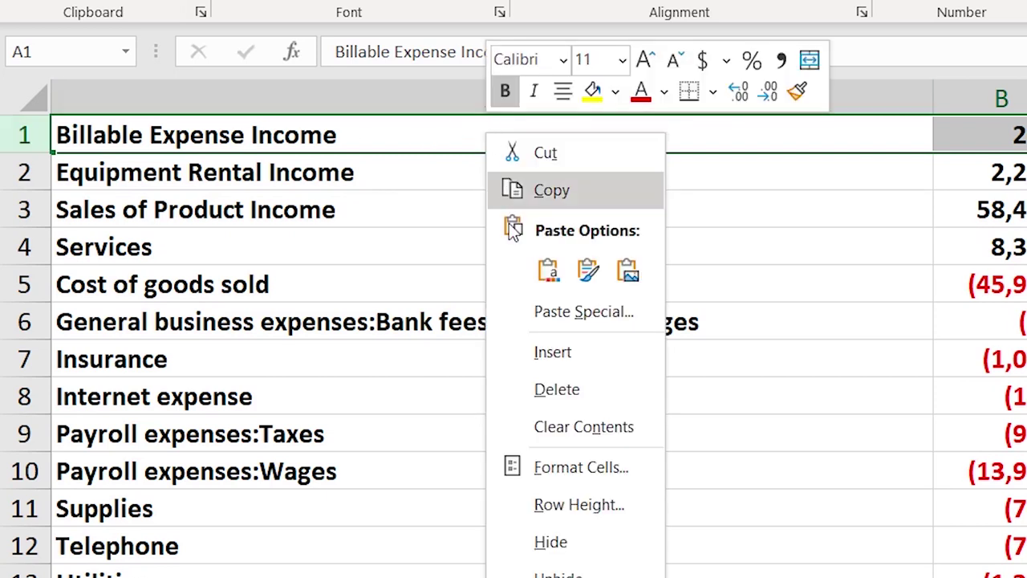
{"action": "left_click", "coordinate": [539, 346]}
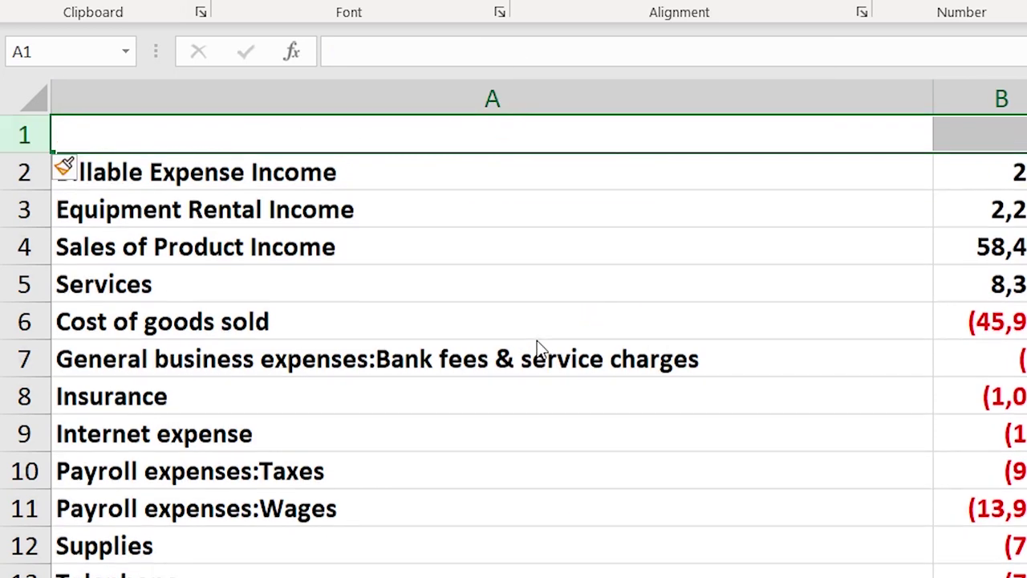
Narrow column A to just fit the longest account name
{"action": "left_click", "coordinate": [904, 332]}
{"action": "scroll", "coordinate": [904, 333], "scroll_direction": "down", "scroll_amount": 3}
{"action": "scroll", "coordinate": [904, 333], "scroll_direction": "up", "scroll_amount": 3}
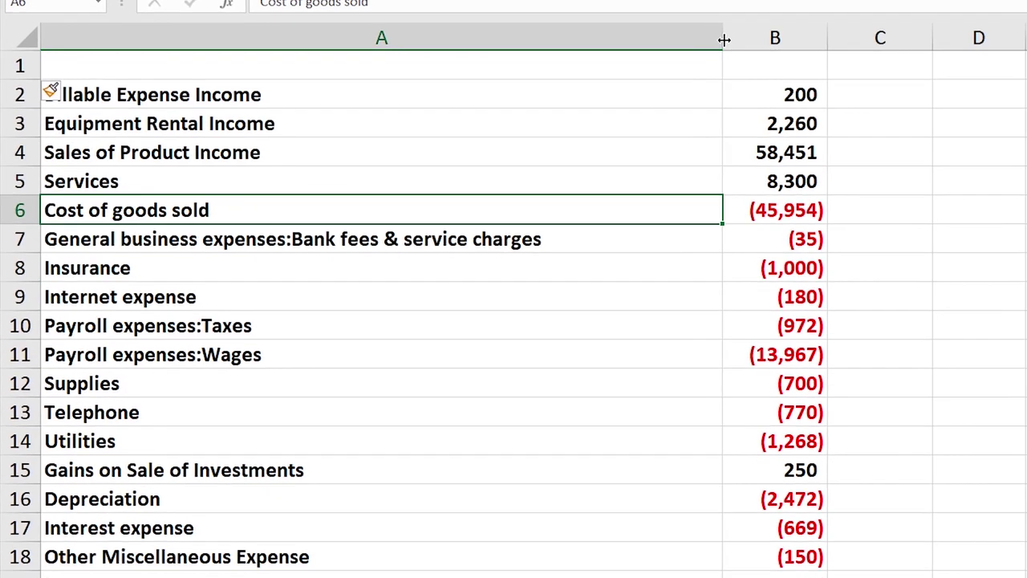
{"action": "left_click_drag", "start_coordinate": [705, 34], "coordinate": [537, 57]}
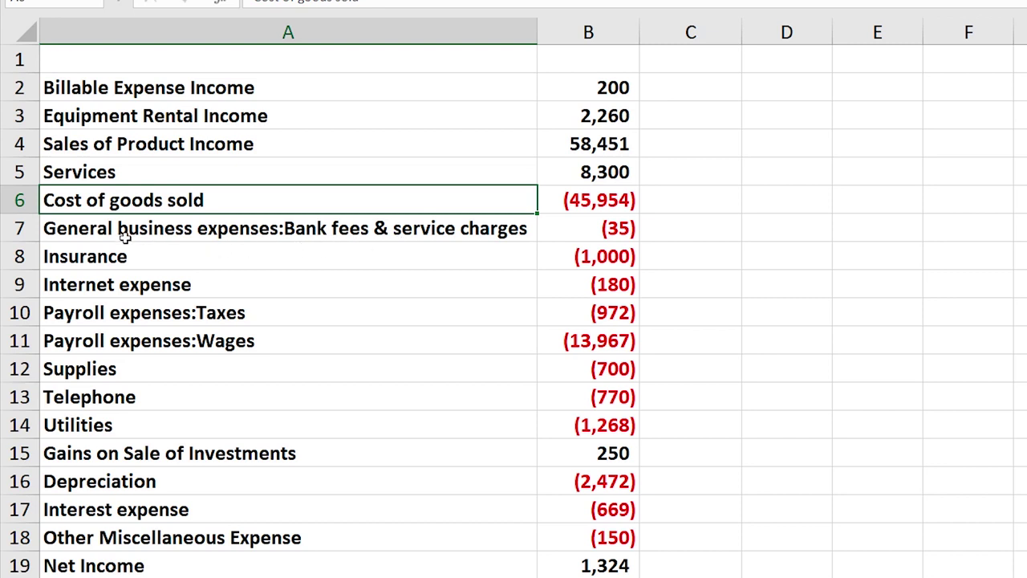
Shorten the account name in A7 to "Bank fees & service charges" by removing the "General business expenses:" prefix
{"action": "double_click", "coordinate": [284, 227]}
{"action": "key", "text": "BackSpace"}
{"action": "key", "text": "BackSpace"}
{"action": "key", "text": "BackSpace"}
{"action": "key", "text": "BackSpace"}
{"action": "key", "text": "BackSpace"}
{"action": "key", "text": "BackSpace"}
{"action": "key", "text": "BackSpace"}
{"action": "key", "text": "BackSpace"}
{"action": "key", "text": "BackSpace"}
{"action": "key", "text": "BackSpace"}
{"action": "key", "text": "BackSpace"}
{"action": "key", "text": "BackSpace"}
{"action": "key", "text": "BackSpace"}
{"action": "key", "text": "BackSpace"}
{"action": "key", "text": "BackSpace"}
{"action": "key", "text": "BackSpace"}
{"action": "key", "text": "BackSpace"}
{"action": "key", "text": "BackSpace"}
{"action": "key", "text": "BackSpace"}
{"action": "key", "text": "BackSpace"}
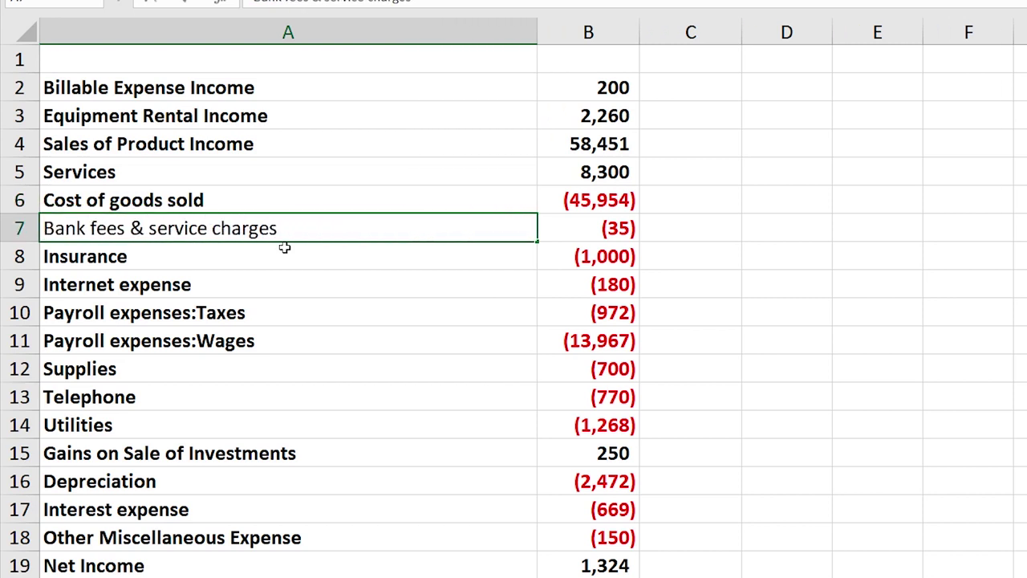
{"action": "key", "text": "Return"}
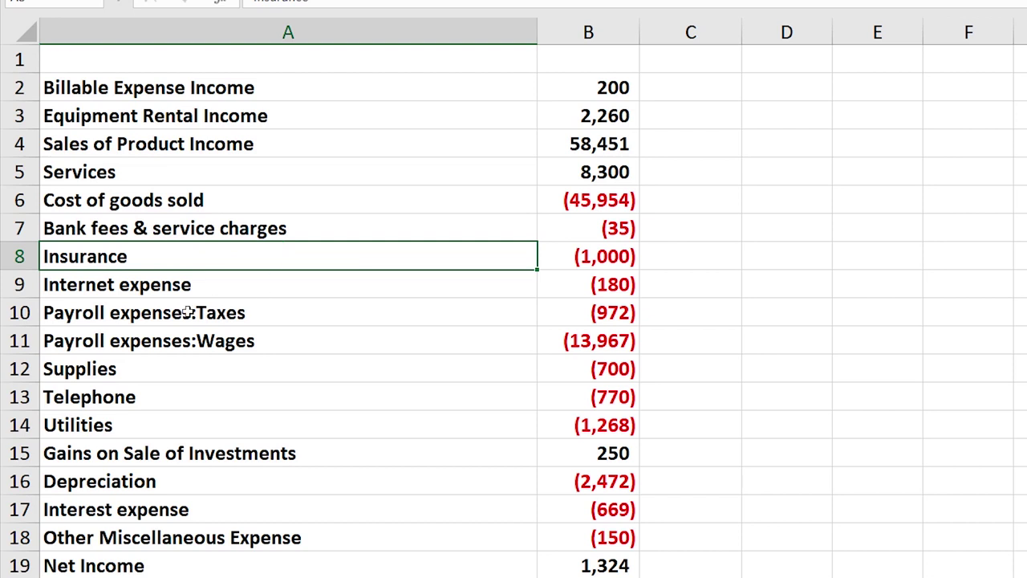
Check the account list and narrow column A further to suit the shortened account names
{"action": "scroll", "coordinate": [197, 318], "scroll_direction": "down", "scroll_amount": 1}
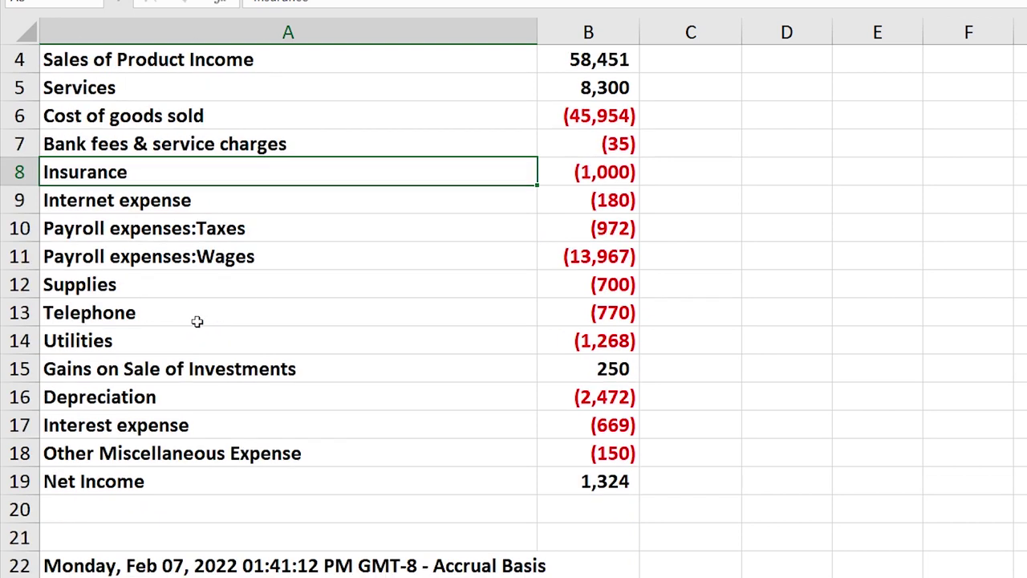
{"action": "scroll", "coordinate": [197, 321], "scroll_direction": "up", "scroll_amount": 1}
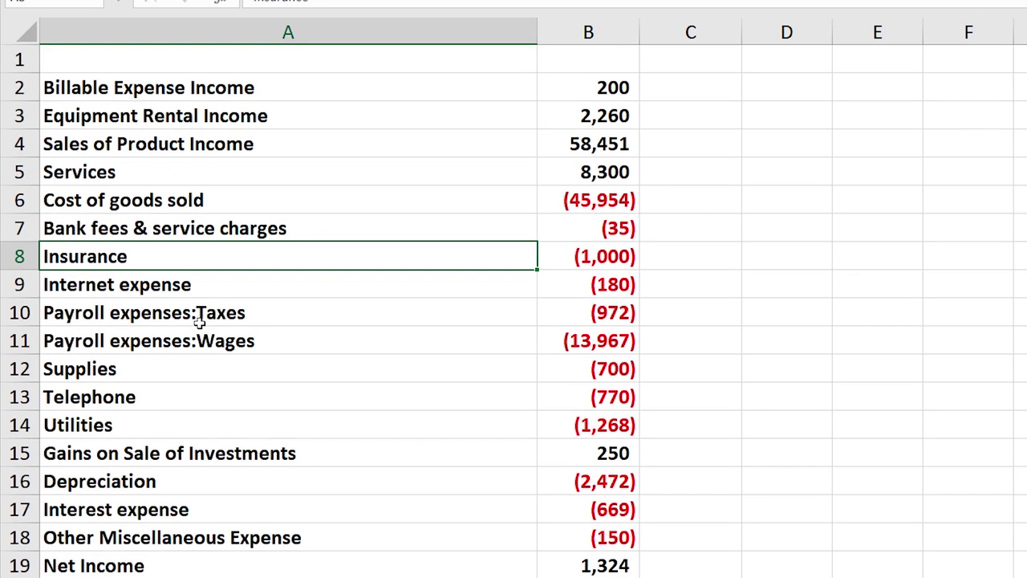
{"action": "left_click_drag", "start_coordinate": [535, 32], "coordinate": [341, 64]}
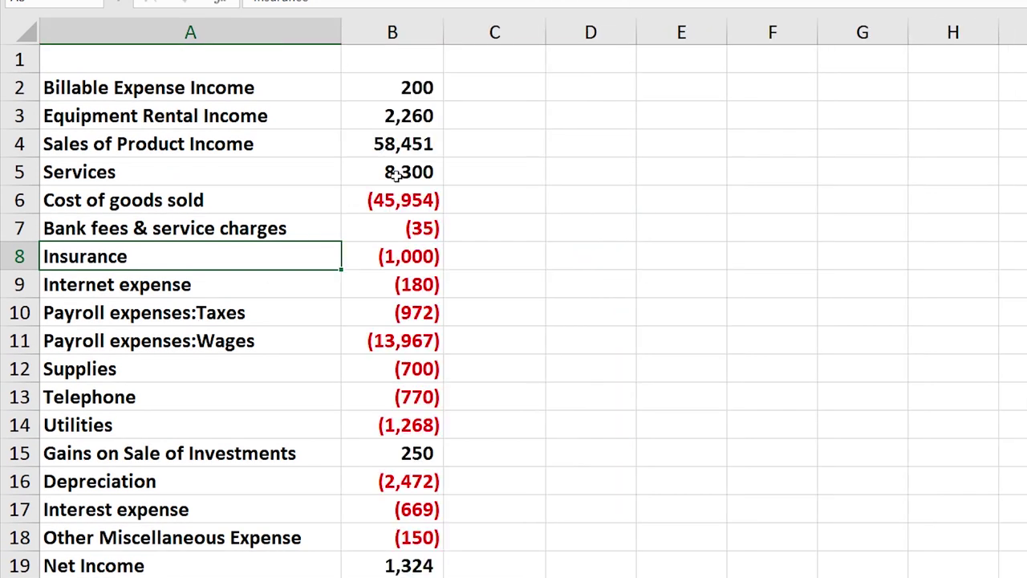
Enter the month headings "Jan" in C1 and "Feb" in D1
{"action": "left_click", "coordinate": [509, 288]}
{"action": "scroll", "coordinate": [509, 289], "scroll_direction": "up", "scroll_amount": 1}
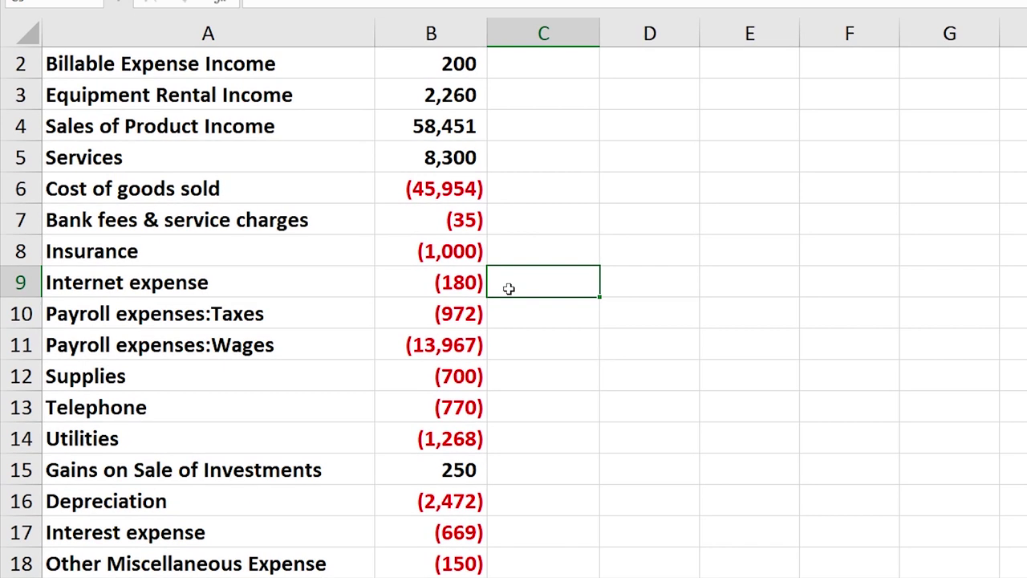
{"action": "scroll", "coordinate": [509, 289], "scroll_direction": "up", "scroll_amount": 1}
{"action": "left_click", "coordinate": [557, 73]}
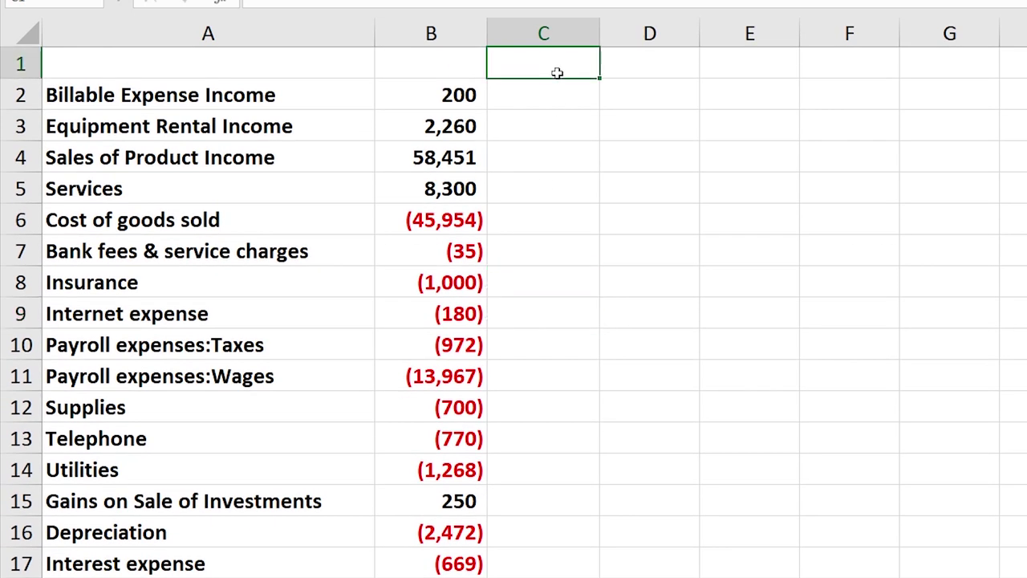
{"action": "type", "text": "Jan"}
{"action": "key", "text": "Tab"}
{"action": "type", "text": "Feb"}
{"action": "key", "text": "Return"}
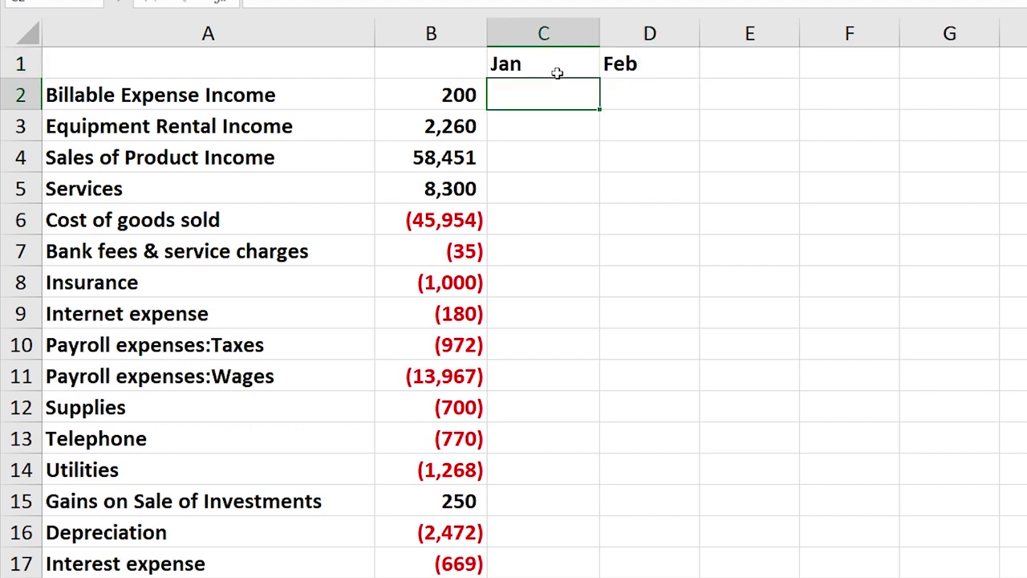
Extend the Jan and Feb headings across row 1 through December and center all the month headings
{"action": "left_click_drag", "start_coordinate": [557, 64], "coordinate": [609, 66]}
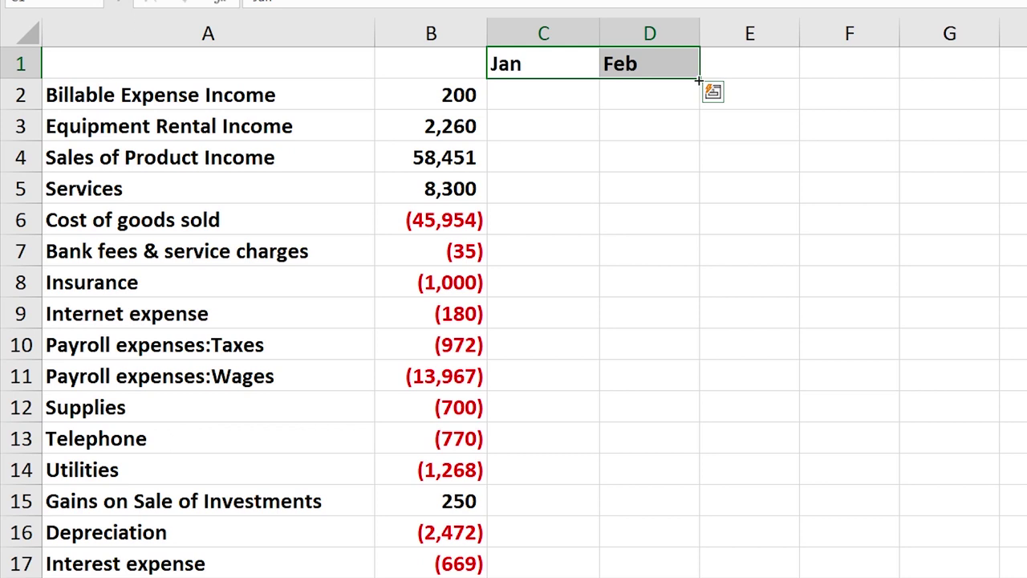
{"action": "left_click_drag", "start_coordinate": [699, 78], "coordinate": [619, 102]}
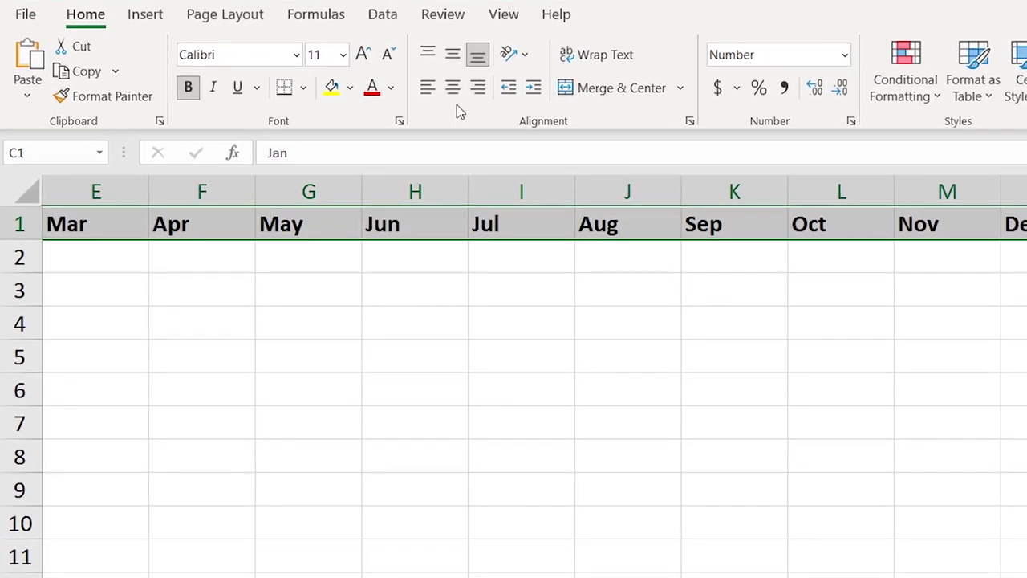
{"action": "left_click", "coordinate": [449, 89]}
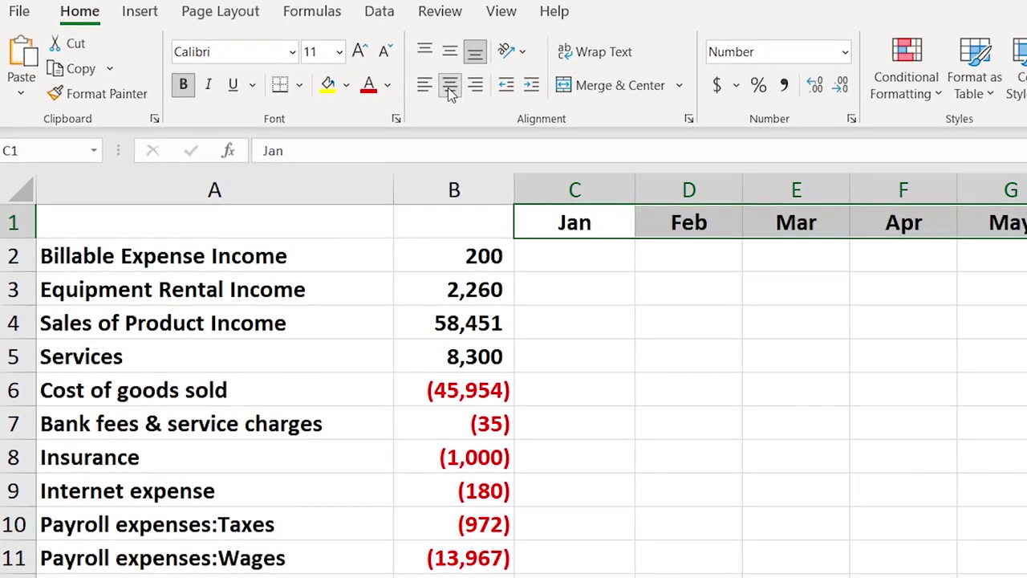
Format the month headings in row 1 with a black fill and white font
{"action": "left_click", "coordinate": [346, 85]}
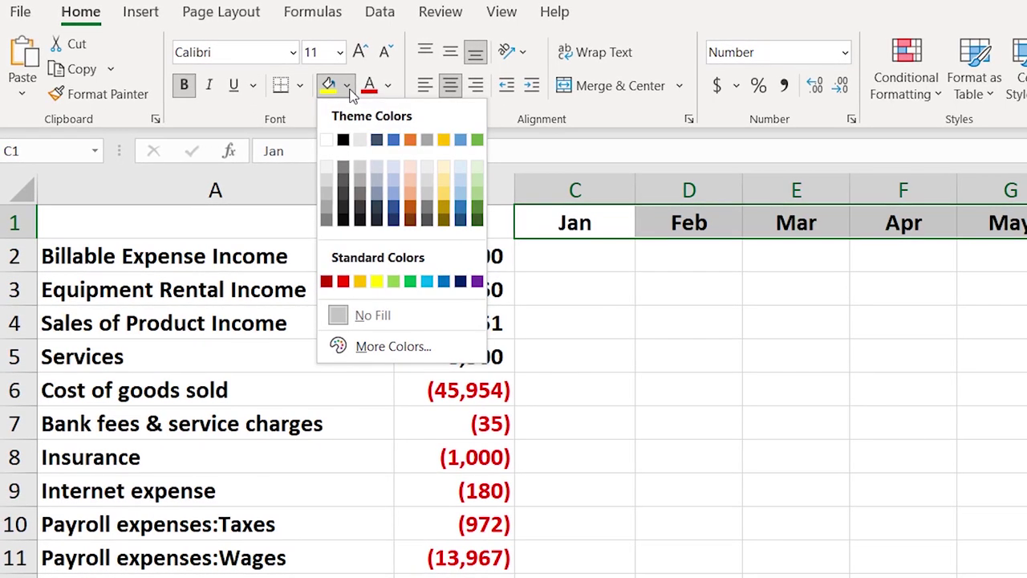
{"action": "left_click", "coordinate": [347, 85]}
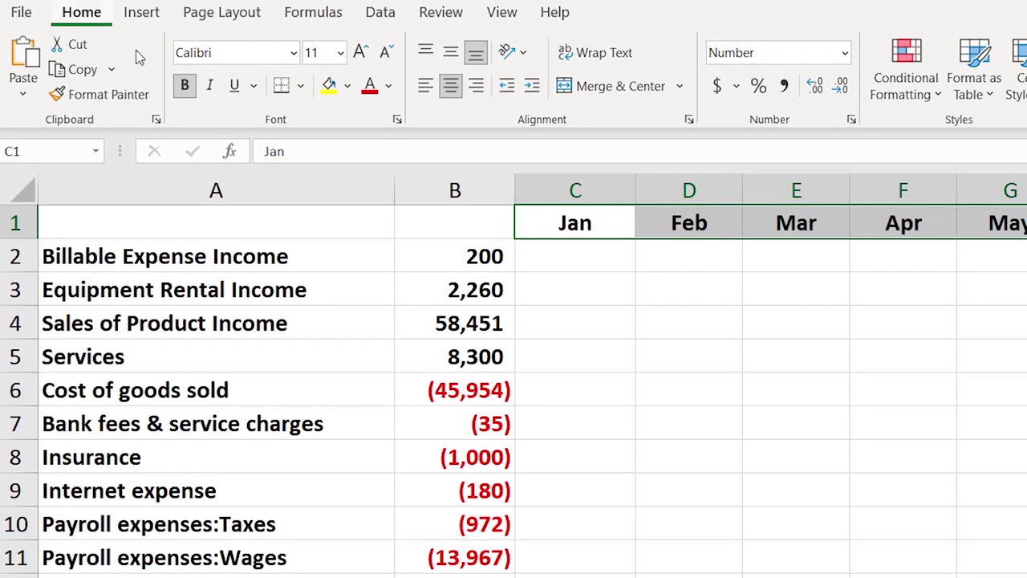
{"action": "left_click", "coordinate": [346, 85]}
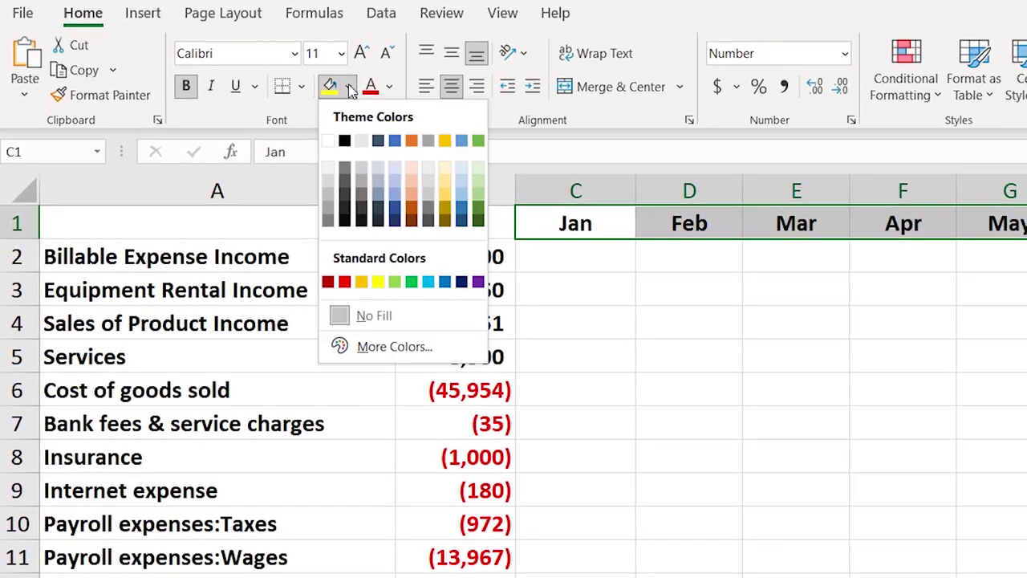
{"action": "left_click", "coordinate": [347, 141]}
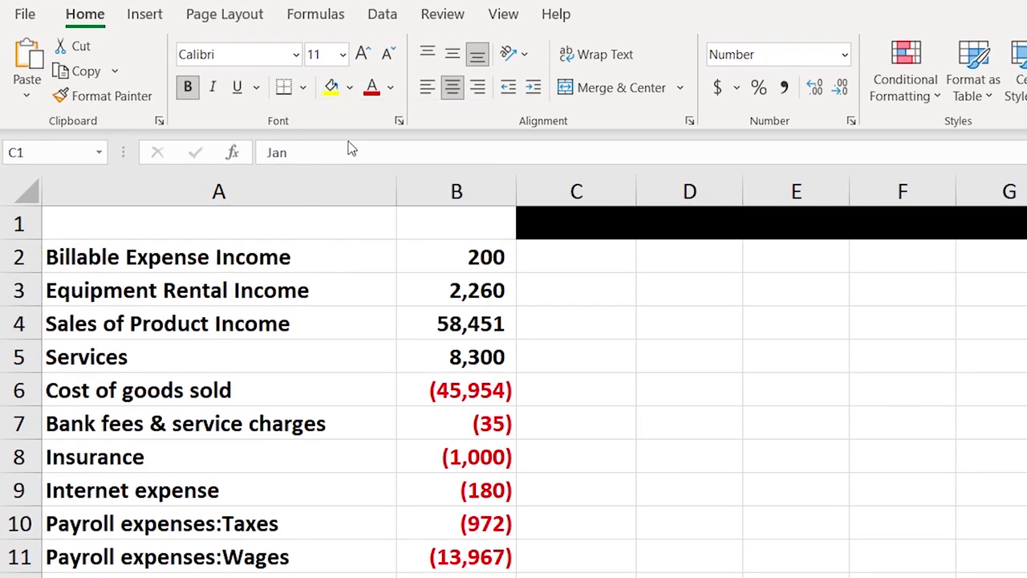
{"action": "left_click", "coordinate": [392, 88]}
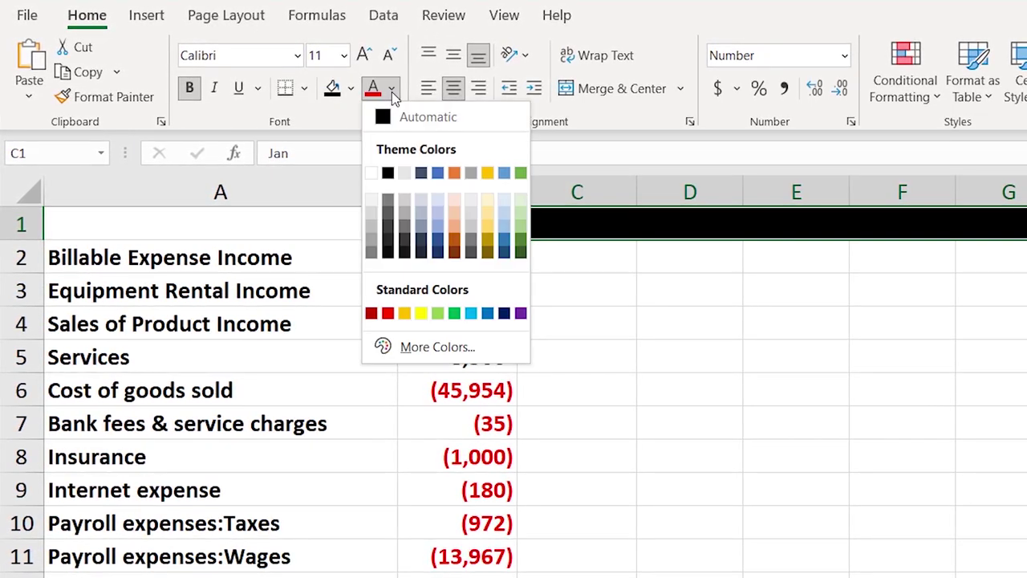
{"action": "left_click", "coordinate": [375, 174]}
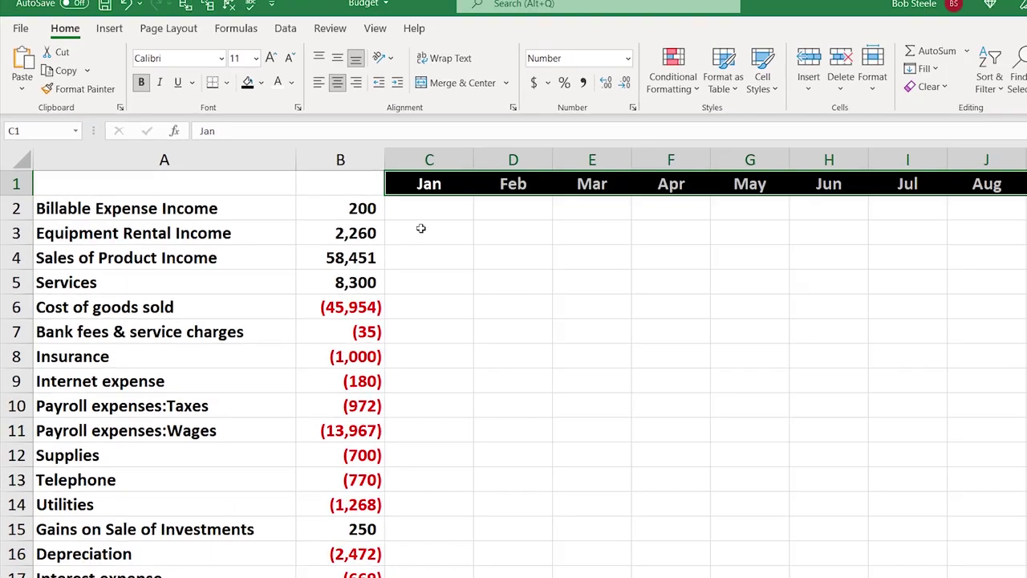
Enter the formula =B2/2 in C2 to calculate the January amount for Billable Expense Income
{"action": "left_click", "coordinate": [577, 258]}
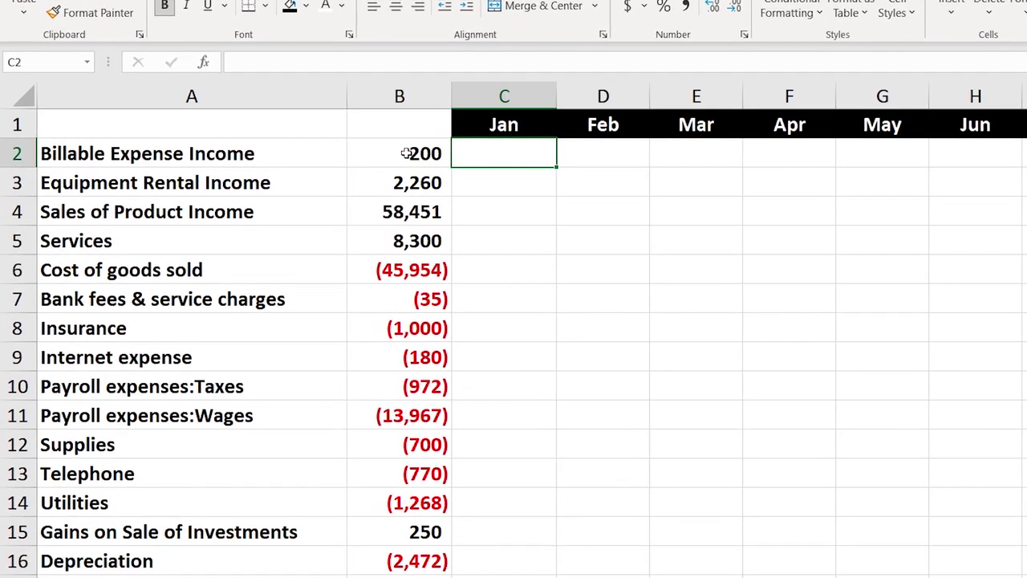
{"action": "left_click", "coordinate": [300, 189]}
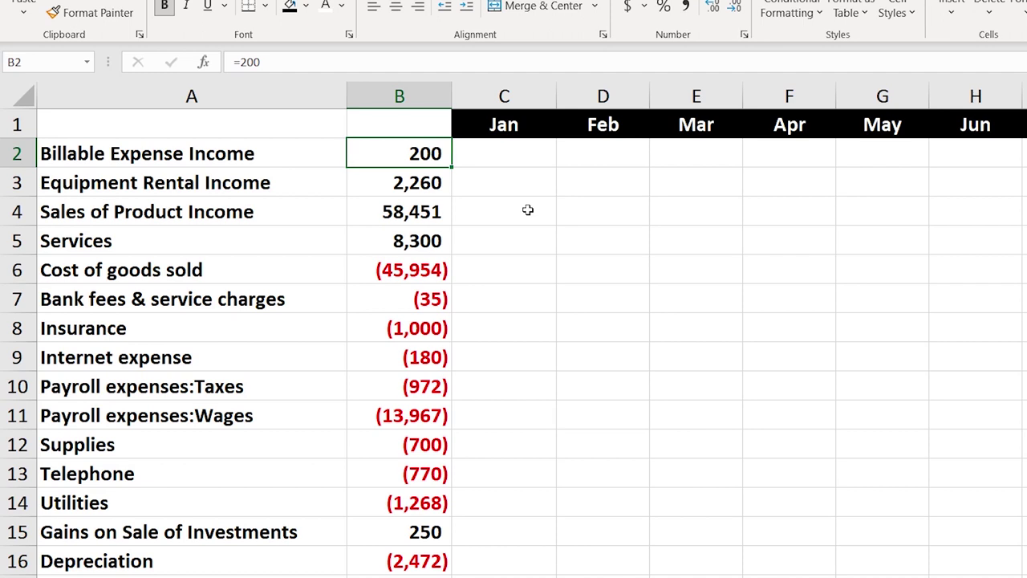
{"action": "left_click", "coordinate": [501, 164]}
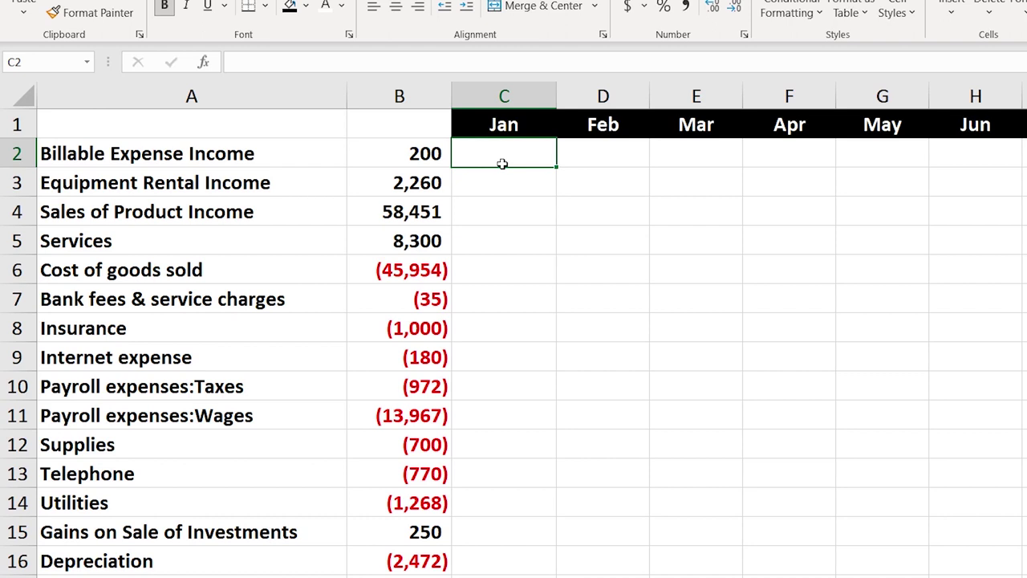
{"action": "left_click_drag", "start_coordinate": [408, 145], "coordinate": [411, 336]}
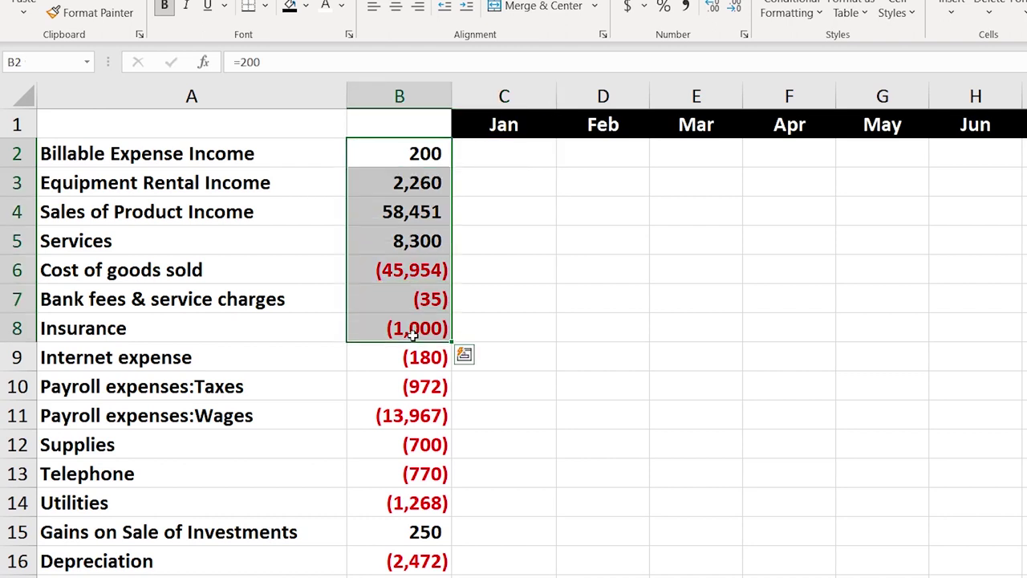
{"action": "left_click", "coordinate": [492, 148]}
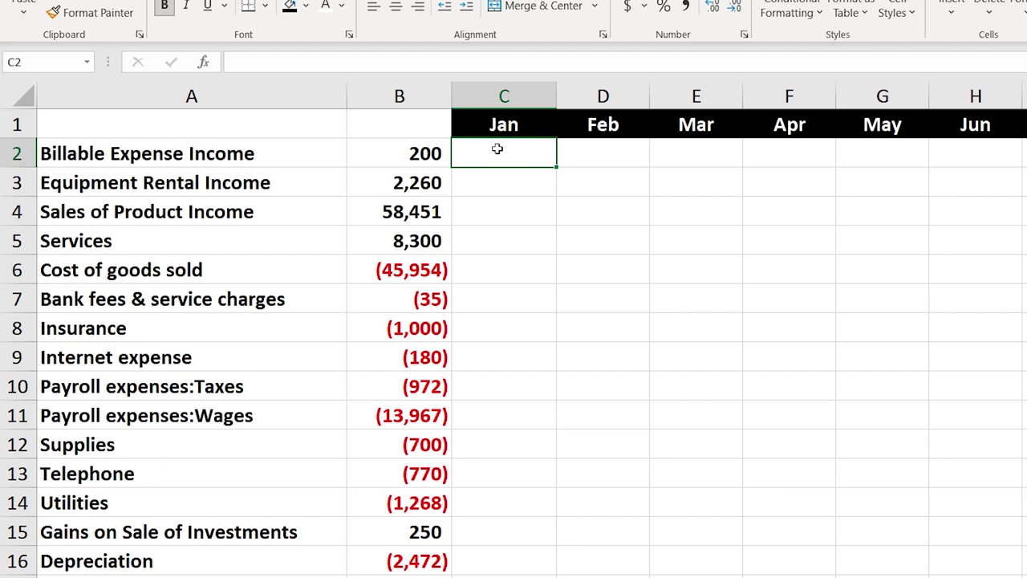
{"action": "type", "text": "="}
{"action": "key", "text": "Left"}
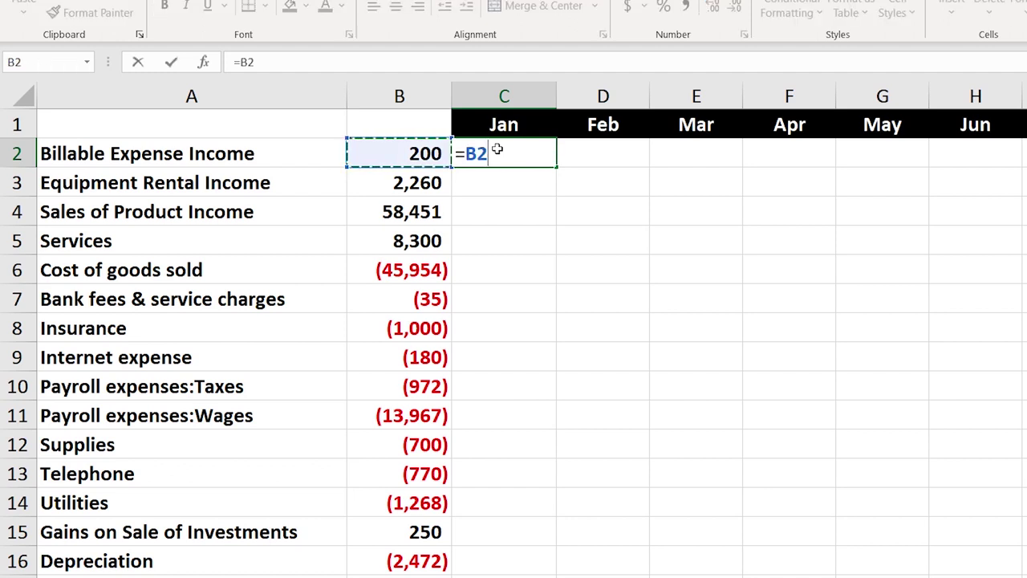
{"action": "type", "text": "/2"}
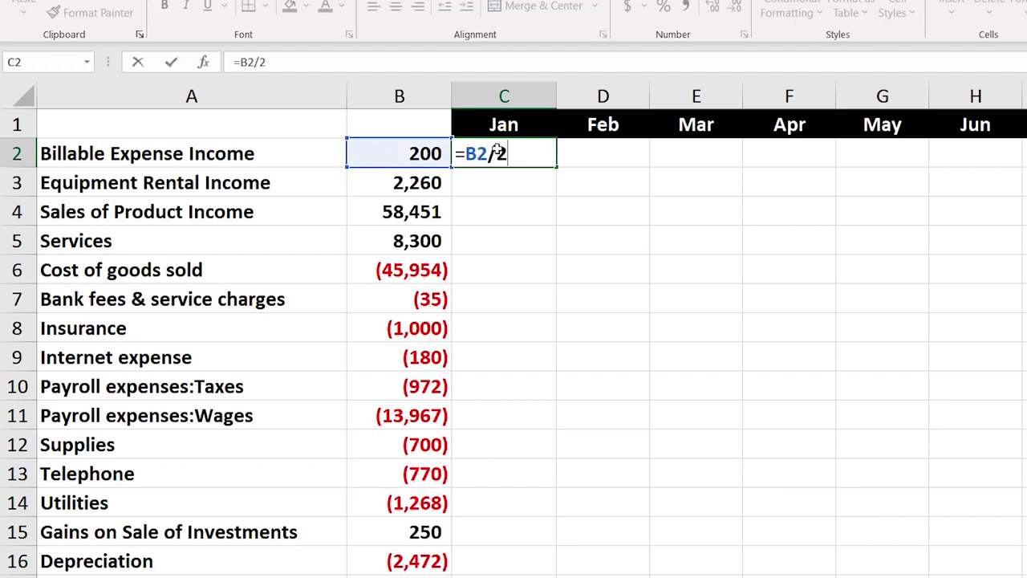
{"action": "key", "text": "Return"}
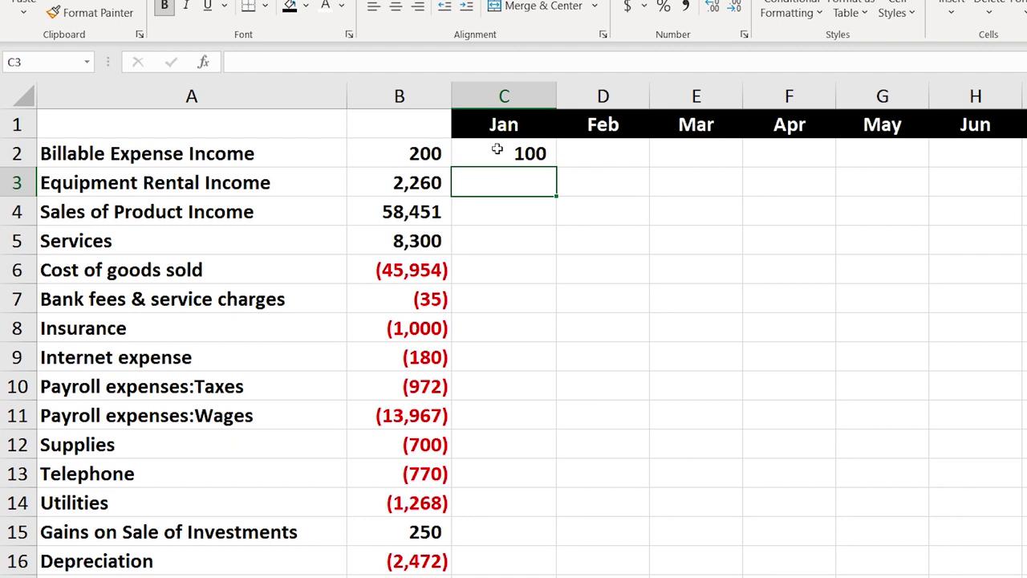
Enter =B3/2 in C3 and =B4/2 in C4 for the January equipment rental and product sales amounts
{"action": "type", "text": "="}
{"action": "key", "text": "Left"}
{"action": "type", "text": "/2"}
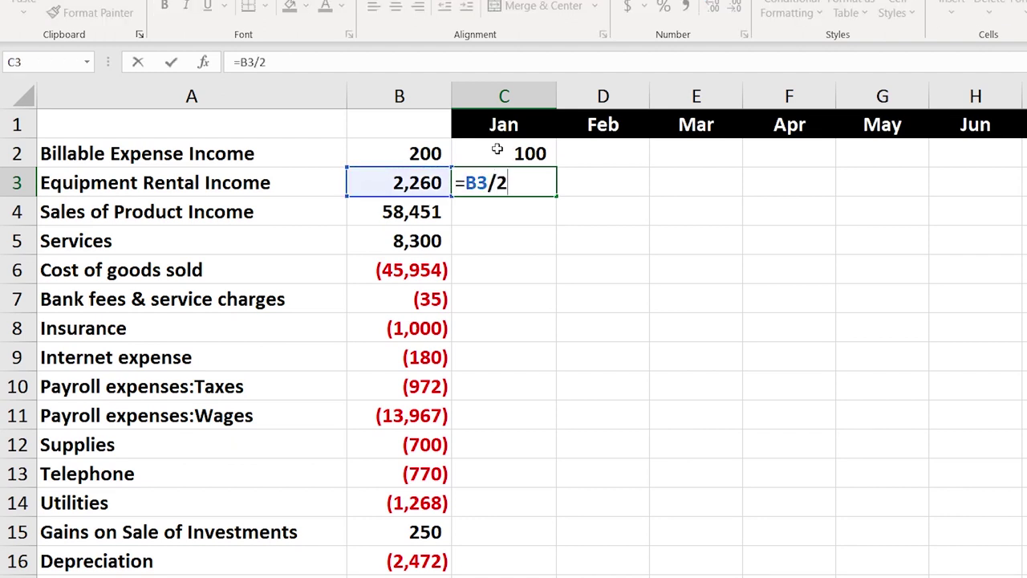
{"action": "key", "text": "Return"}
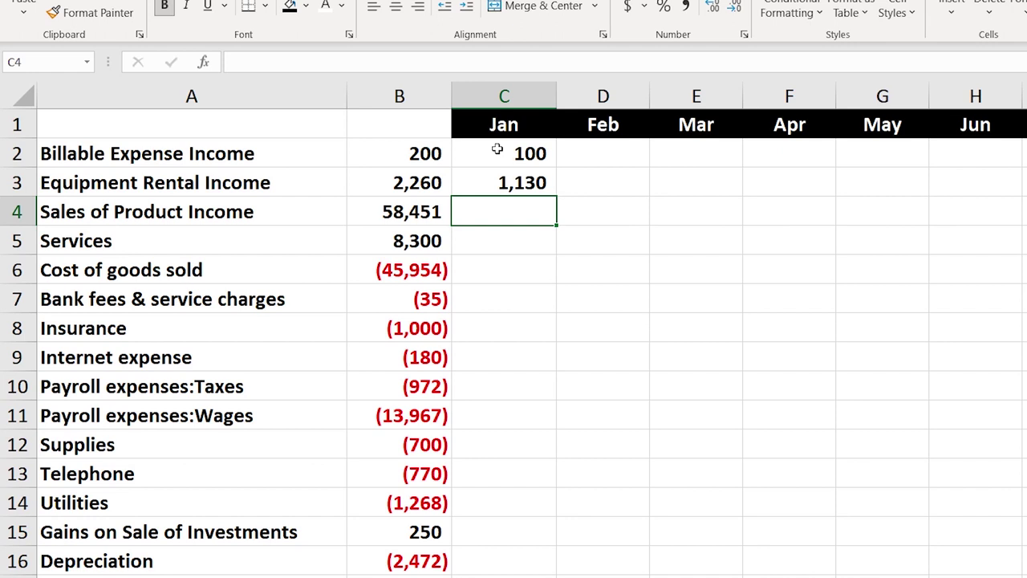
{"action": "key", "text": "F2"}
{"action": "key", "text": "Left"}
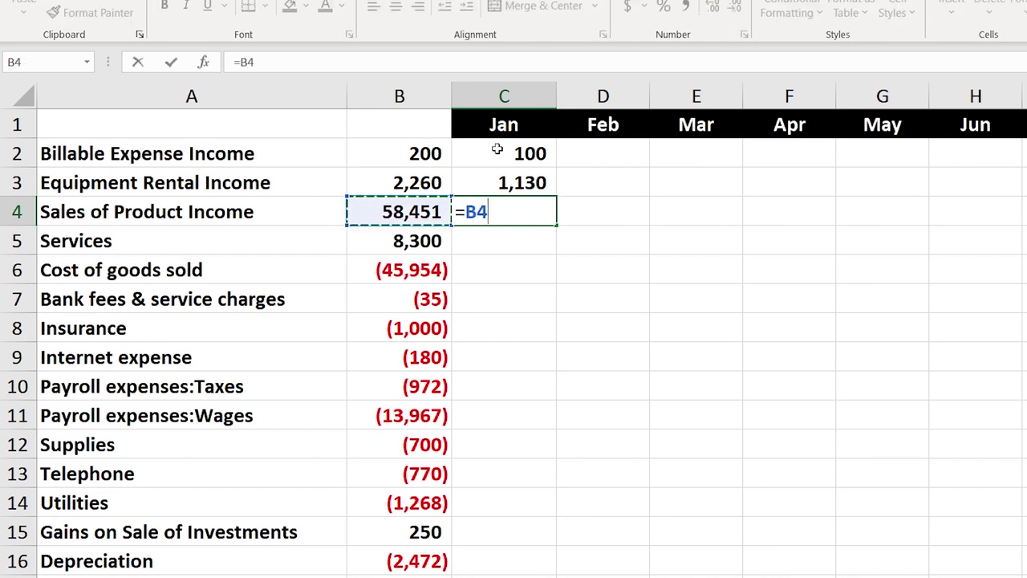
{"action": "type", "text": "/2"}
{"action": "key", "text": "Return"}
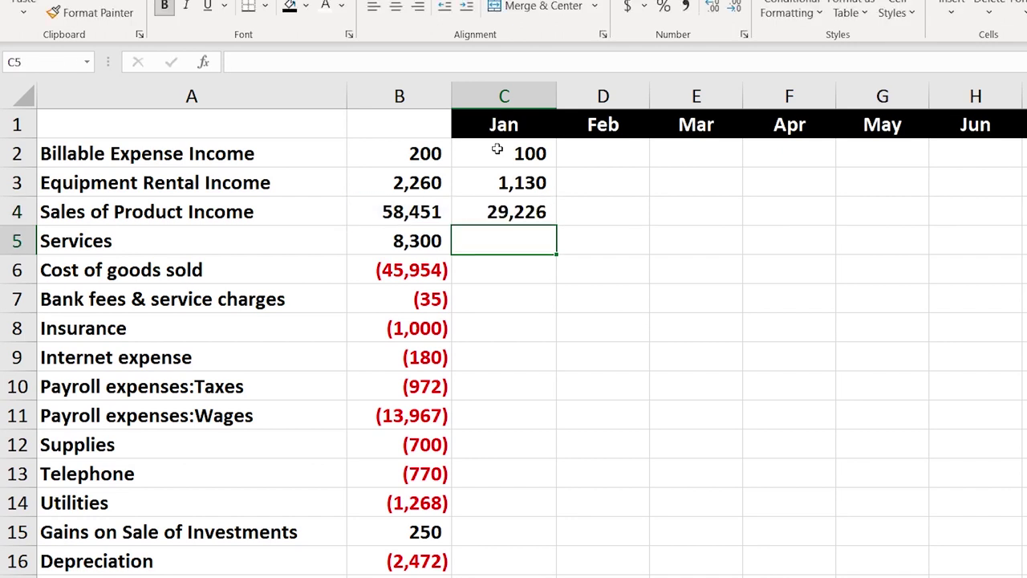
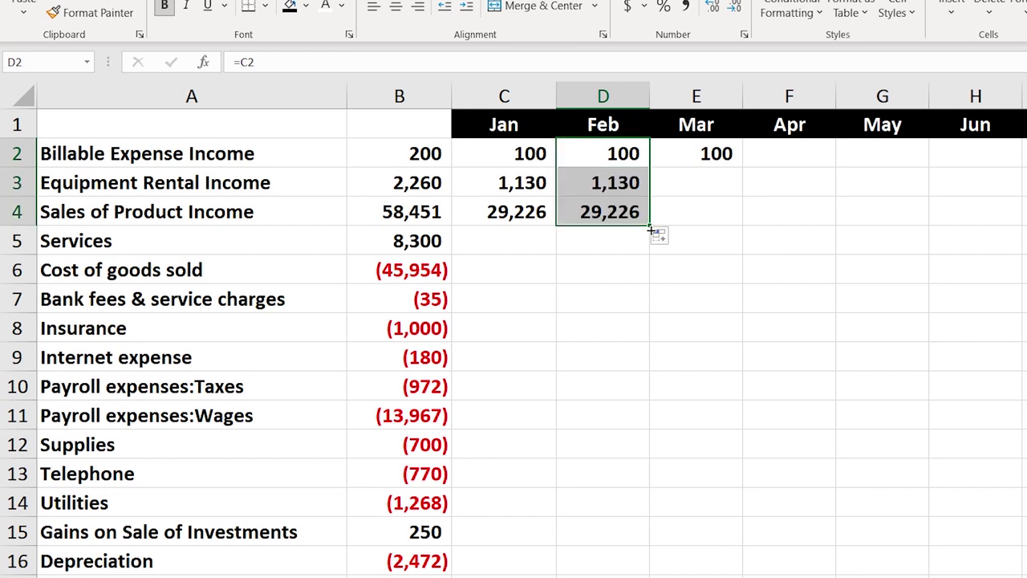
Clear D2:E4 and make the B2 reference in C2 absolute so the formula reads =$B$2/2
{"action": "left_click_drag", "start_coordinate": [631, 156], "coordinate": [690, 211]}
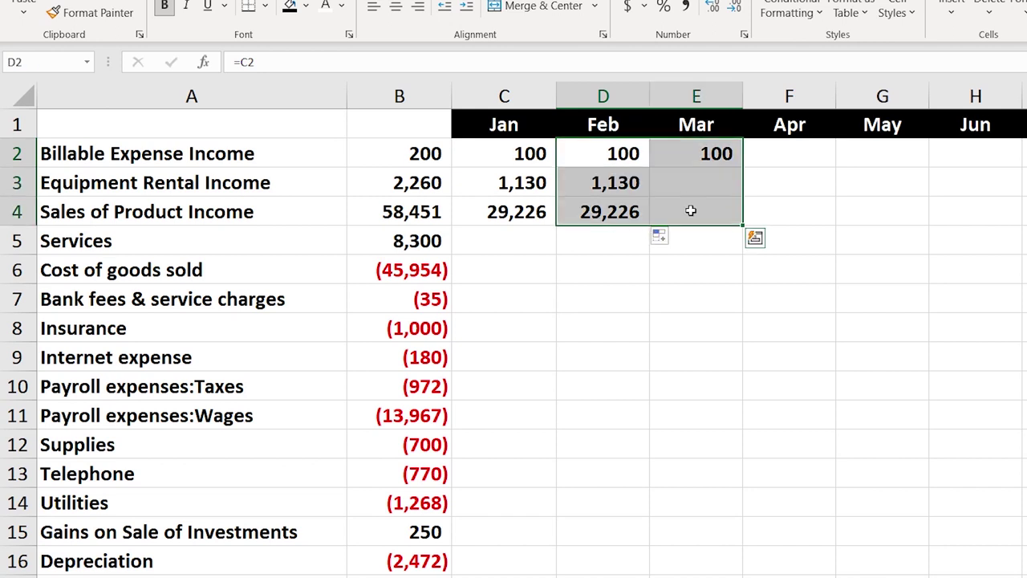
{"action": "key", "text": "Delete"}
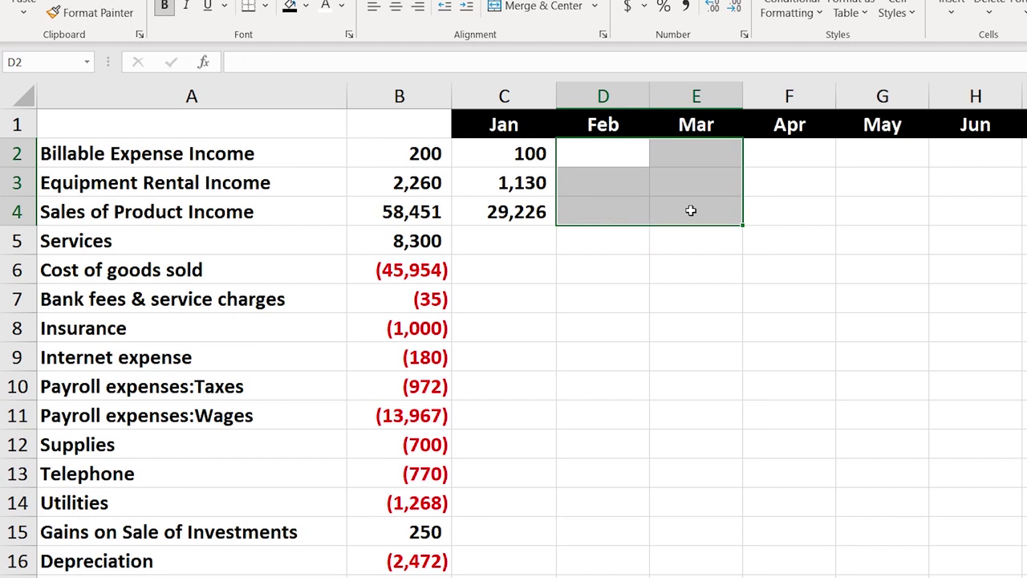
{"action": "double_click", "coordinate": [520, 154]}
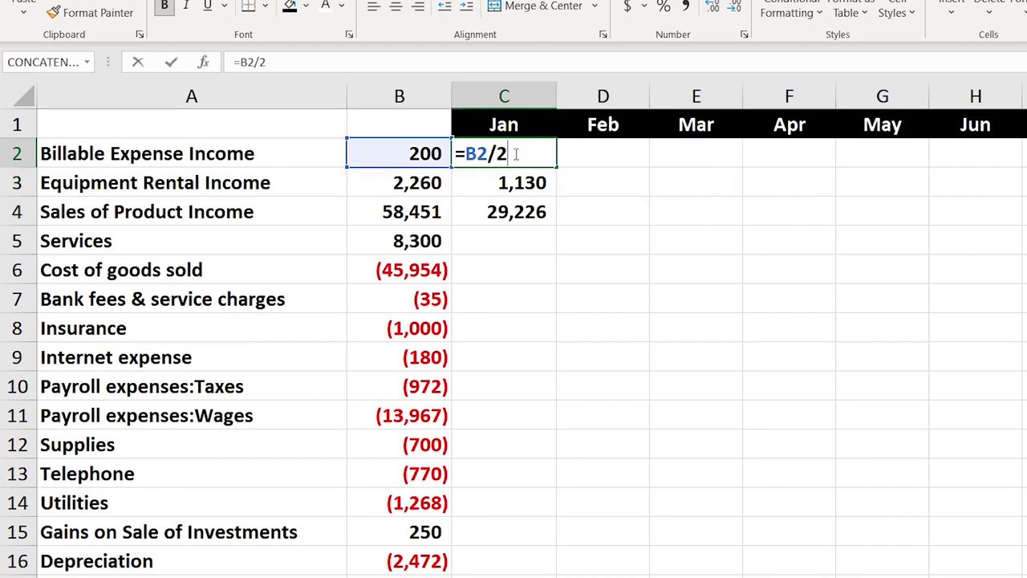
{"action": "left_click", "coordinate": [477, 154]}
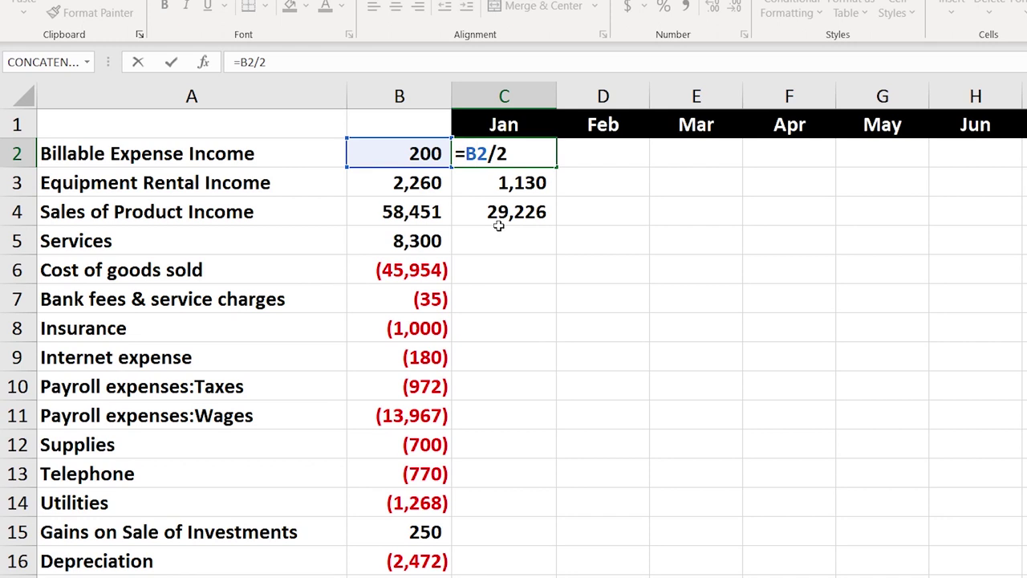
{"action": "key", "text": "F4"}
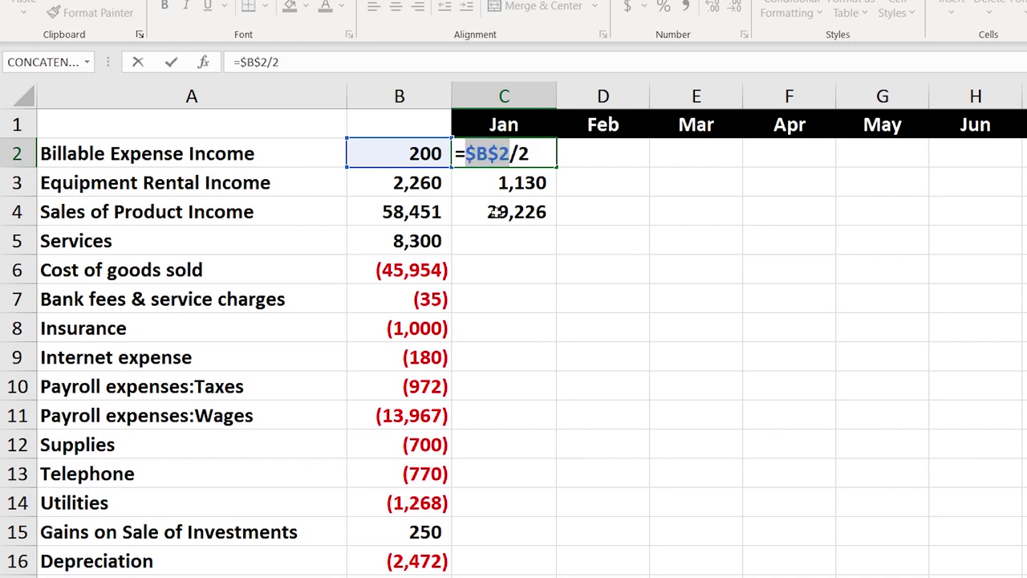
{"action": "key", "text": "Return"}
Fill the Billable Expense Income formula from C2 across to the Feb and Mar columns
{"action": "left_click", "coordinate": [497, 156]}
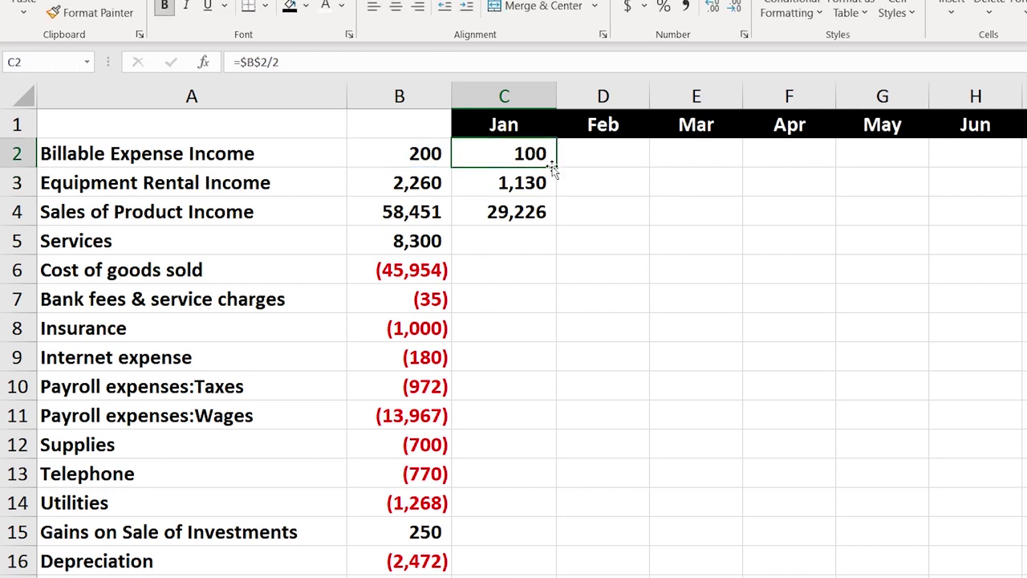
{"action": "left_click_drag", "start_coordinate": [557, 168], "coordinate": [647, 168]}
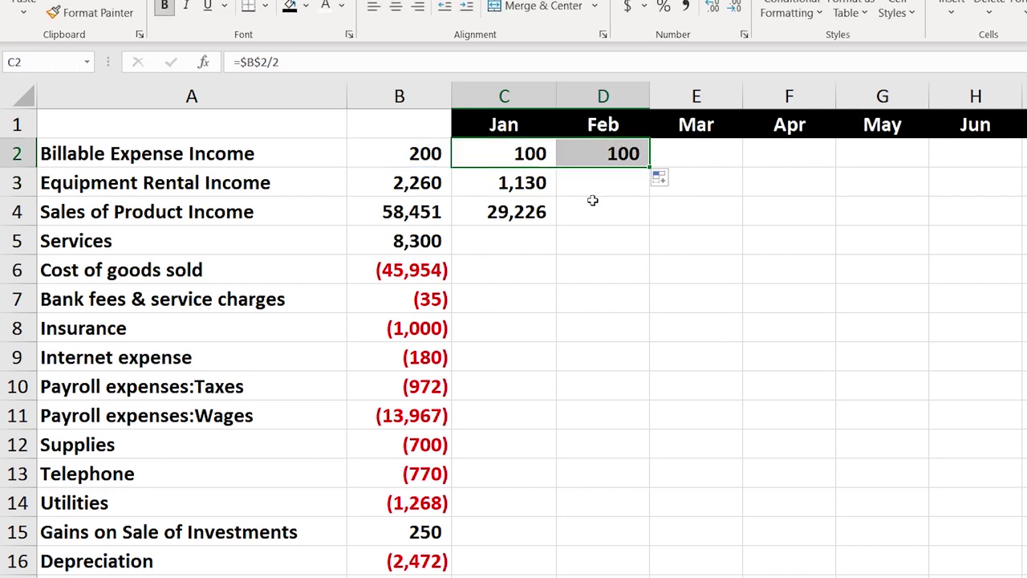
{"action": "left_click_drag", "start_coordinate": [650, 168], "coordinate": [700, 193]}
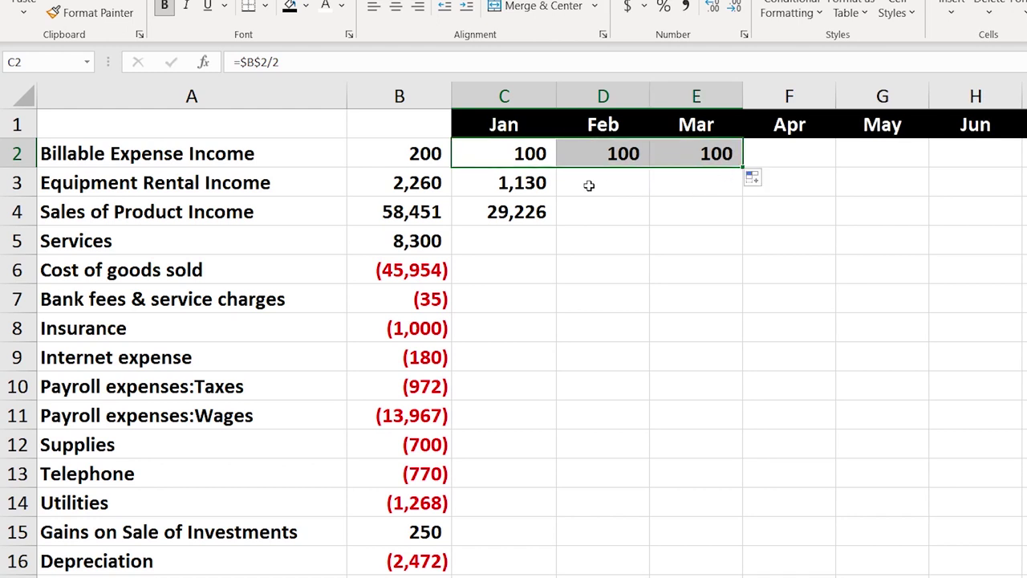
Check the references in C2, then clear the trial formulas from D2:E2 and C3:C4
{"action": "double_click", "coordinate": [491, 154]}
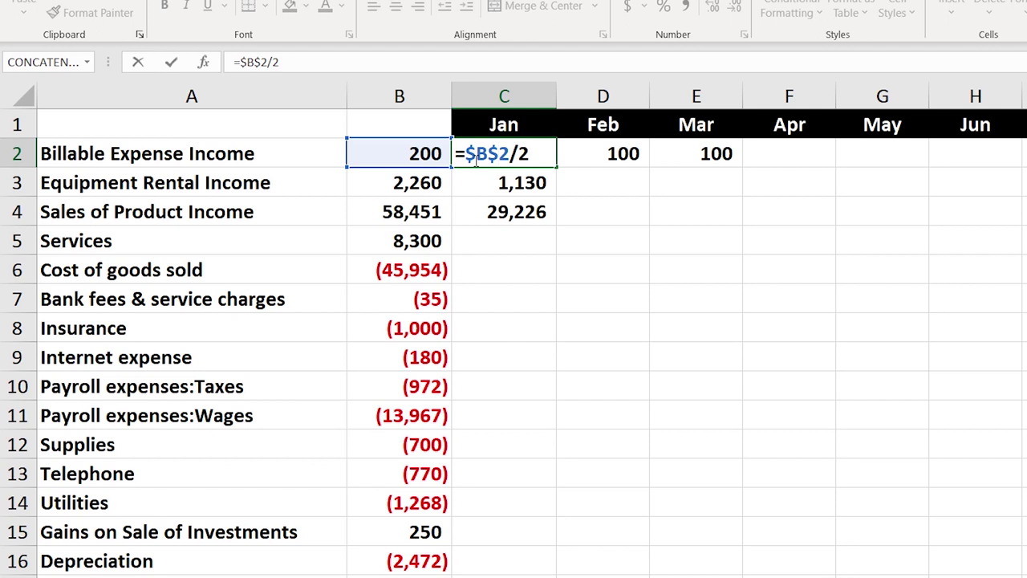
{"action": "key", "text": "Return"}
{"action": "key", "text": "Right"}
{"action": "key", "text": "Up"}
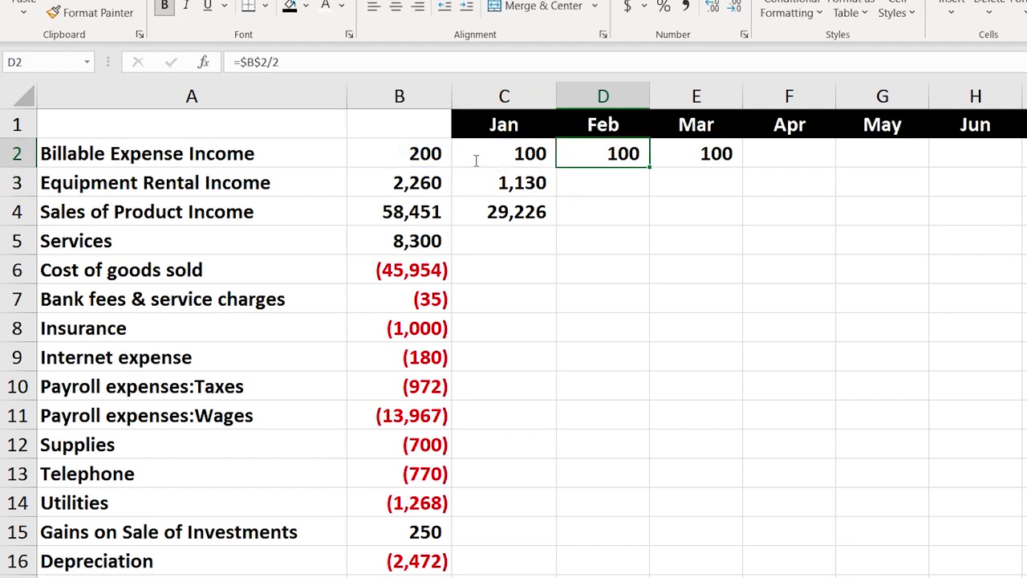
{"action": "key", "text": "Delete"}
{"action": "key", "text": "Right"}
{"action": "key", "text": "Delete"}
{"action": "key", "text": "Down"}
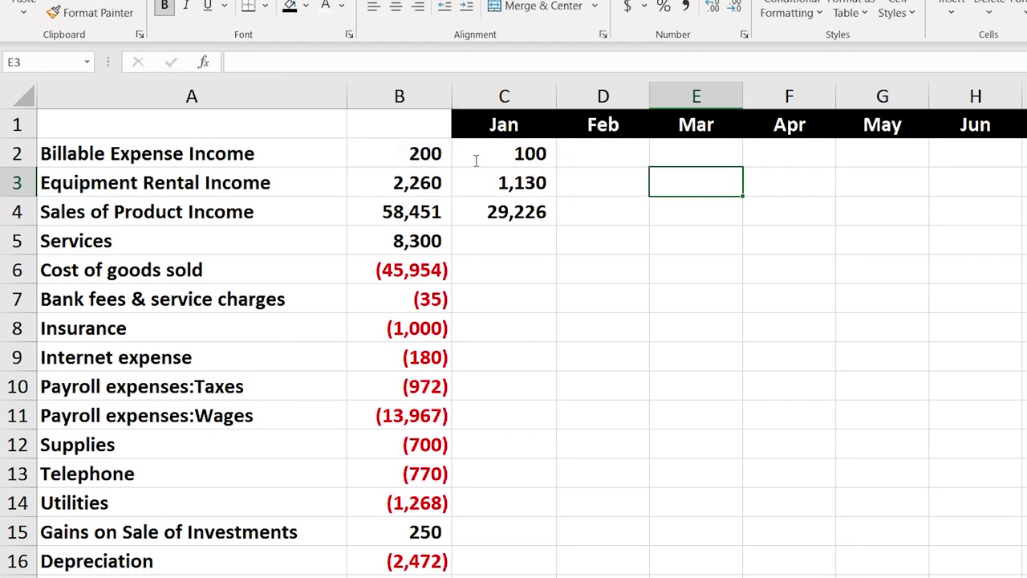
{"action": "left_click_drag", "start_coordinate": [491, 174], "coordinate": [495, 203]}
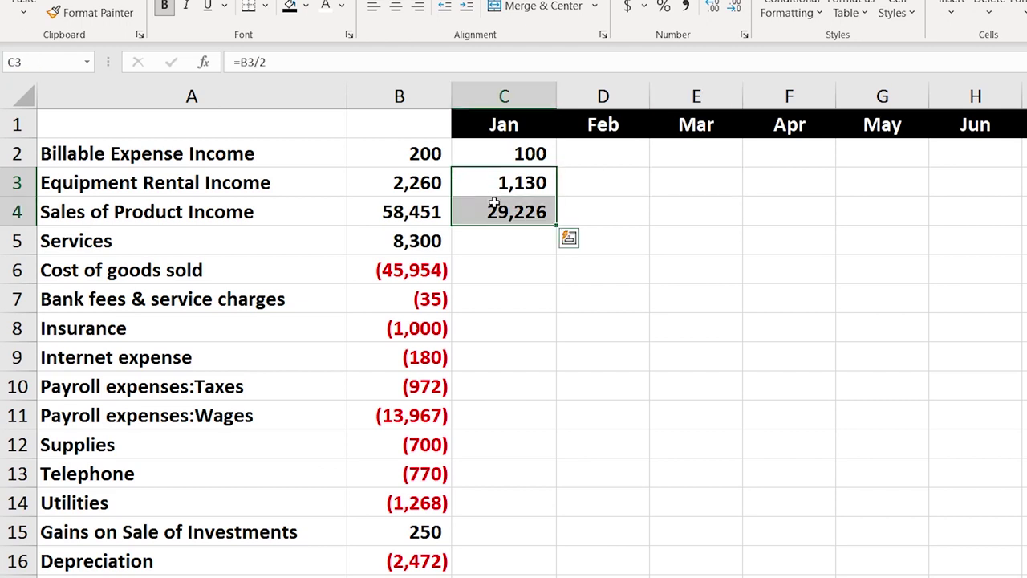
{"action": "key", "text": "Delete"}
Remove the row lock from the reference in C2 so the January formula reads =$B2/2
{"action": "left_click", "coordinate": [514, 151]}
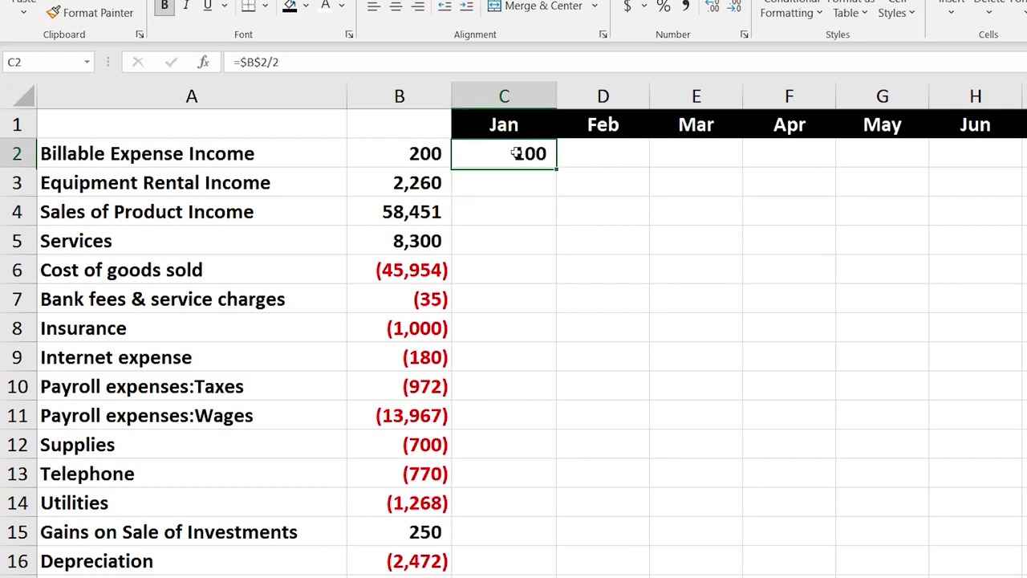
{"action": "double_click", "coordinate": [518, 153]}
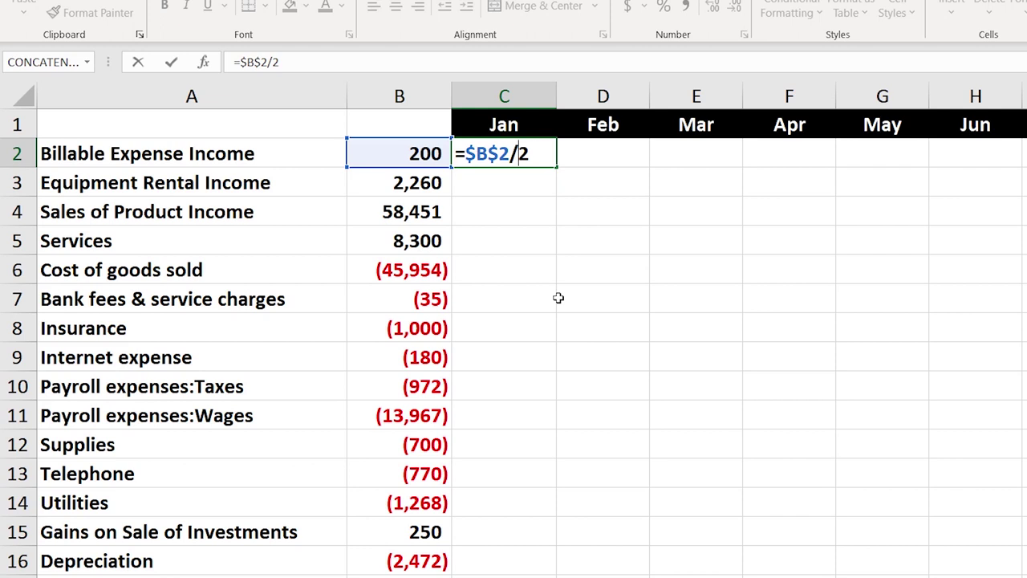
{"action": "key", "text": "Left"}
{"action": "key", "text": "Left"}
{"action": "key", "text": "Right"}
{"action": "key", "text": "Right"}
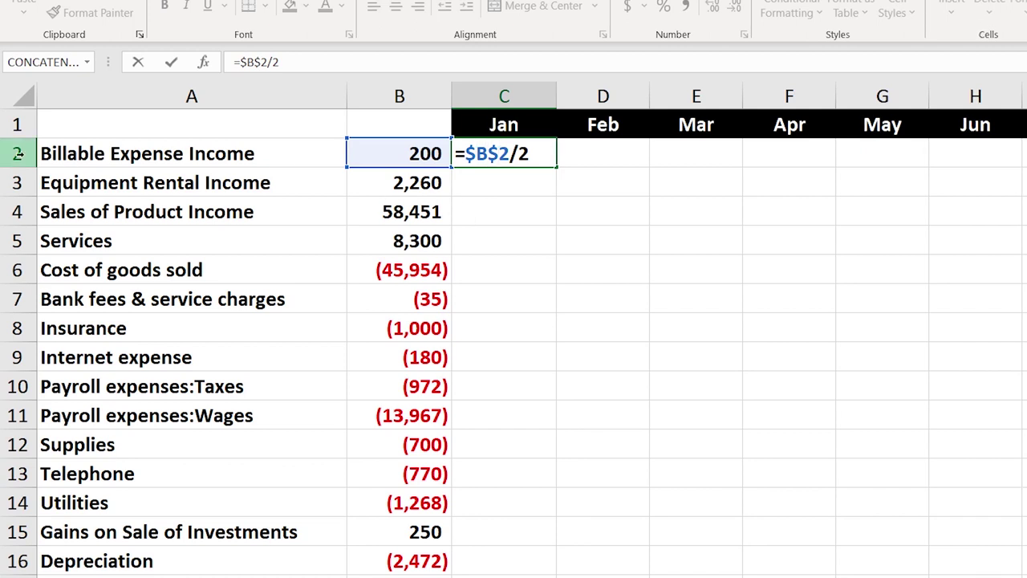
{"action": "key", "text": "BackSpace"}
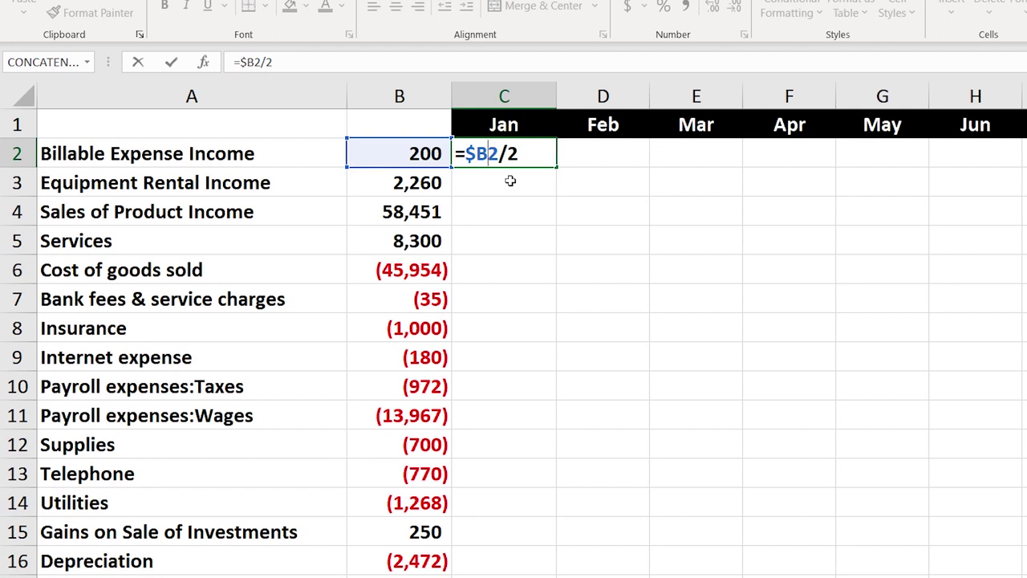
{"action": "key", "text": "Return"}
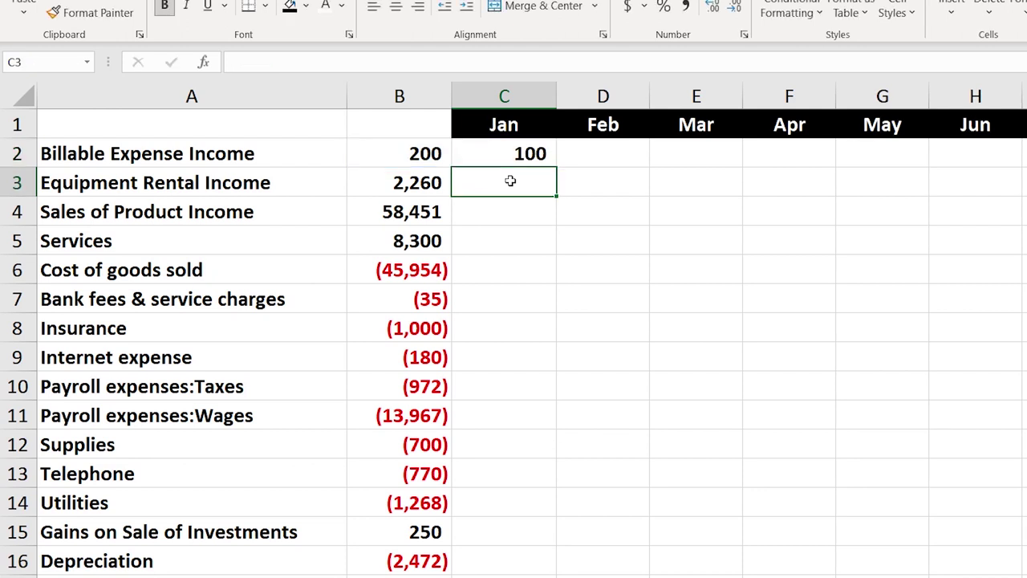
Fill the C2 formula across to Feb in D2 and check the copied cell's reference
{"action": "left_click", "coordinate": [522, 152]}
{"action": "left_click_drag", "start_coordinate": [556, 167], "coordinate": [622, 173]}
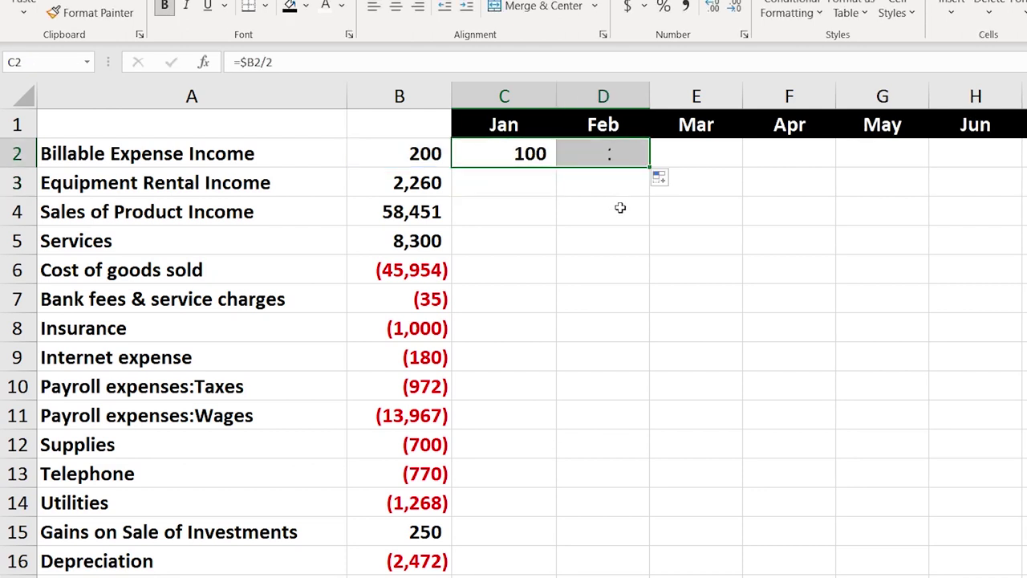
{"action": "double_click", "coordinate": [613, 157]}
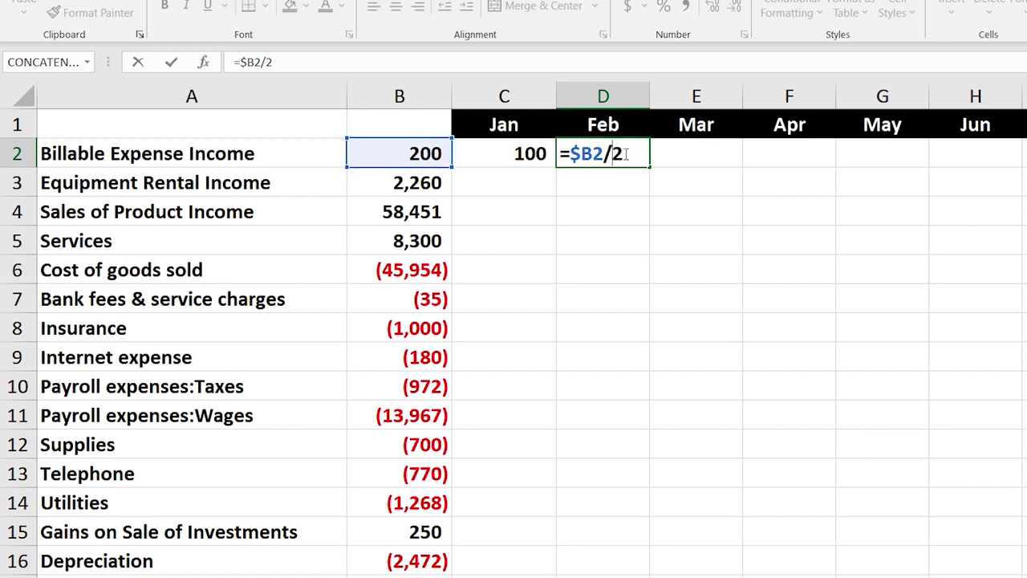
{"action": "key", "text": "Return"}
Fill the January formula from C2 down through Other Miscellaneous Expense in C18, checking the reference in C3 along the way
{"action": "left_click", "coordinate": [540, 165]}
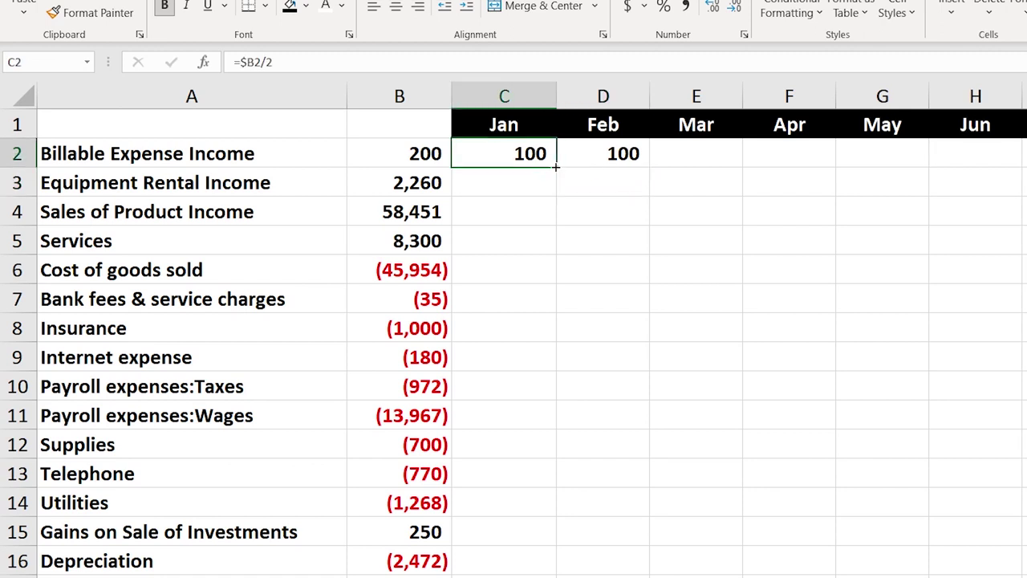
{"action": "left_click_drag", "start_coordinate": [556, 179], "coordinate": [557, 192]}
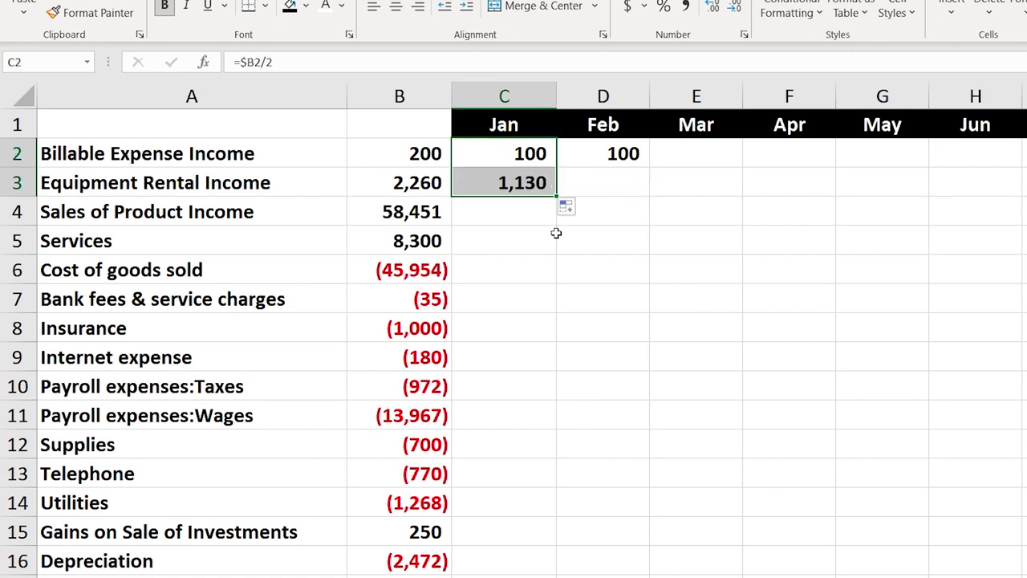
{"action": "double_click", "coordinate": [517, 181]}
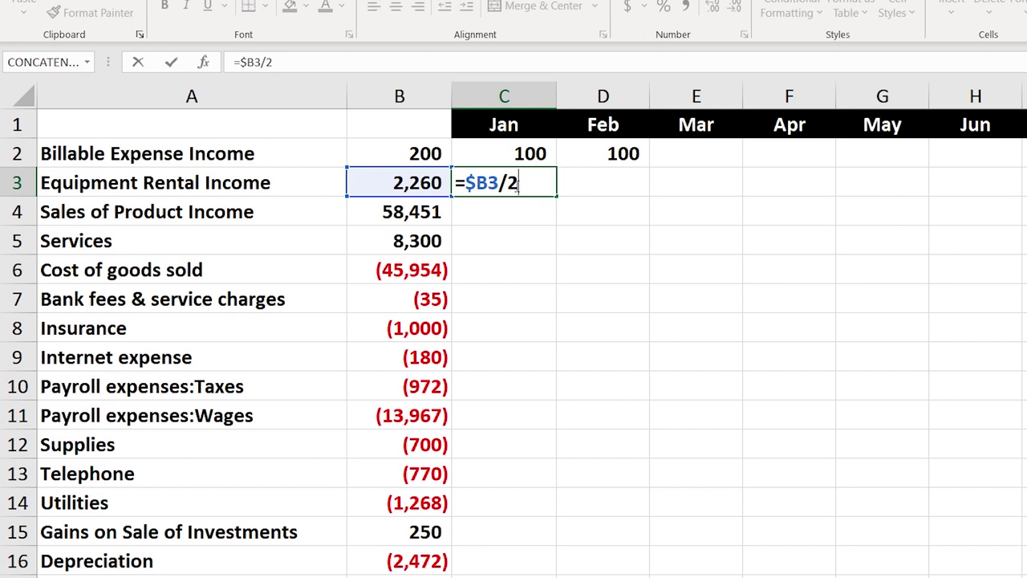
{"action": "key", "text": "Return"}
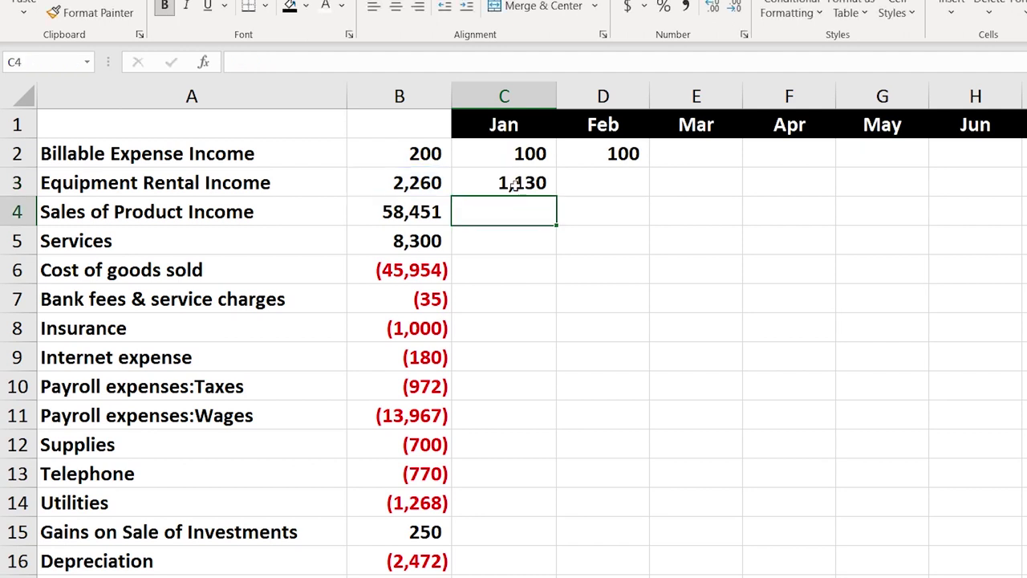
{"action": "left_click", "coordinate": [518, 185]}
{"action": "left_click_drag", "start_coordinate": [558, 196], "coordinate": [559, 574]}
{"action": "left_click_drag", "start_coordinate": [494, 575], "coordinate": [477, 516]}
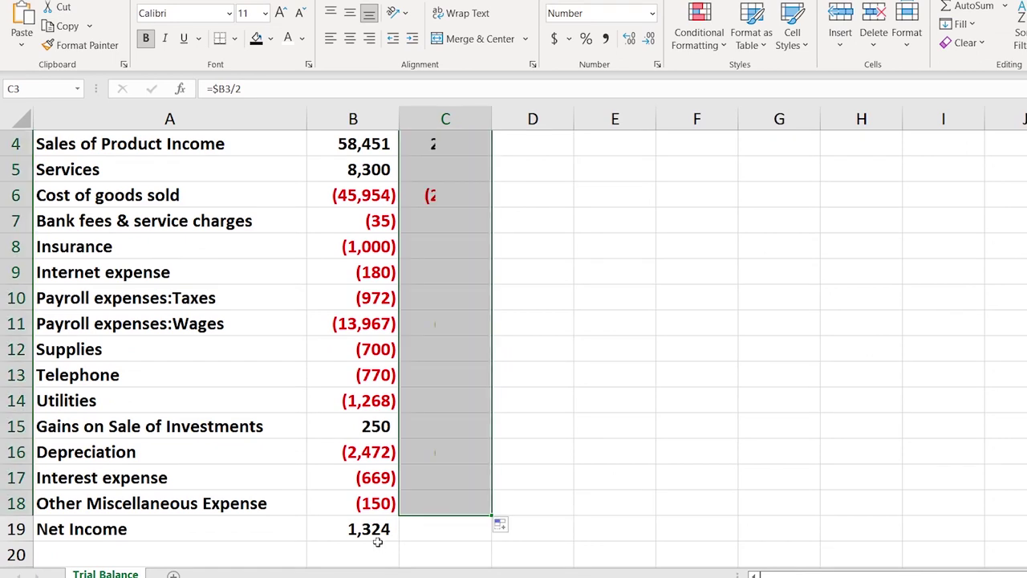
Check the formulas behind Net Income in B19, January interest expense in C17 and January utilities in C14
{"action": "double_click", "coordinate": [371, 528]}
{"action": "key", "text": "Return"}
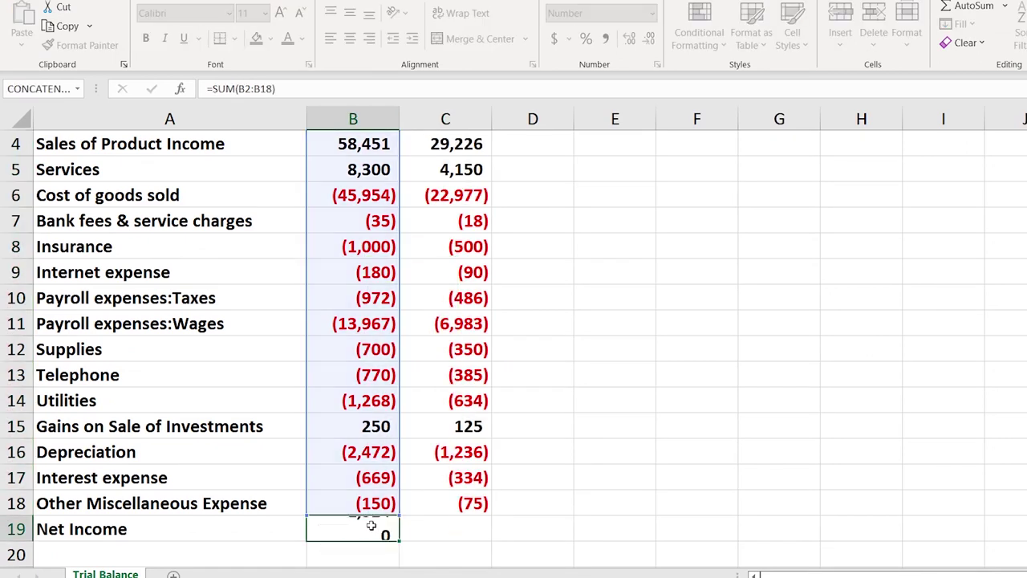
{"action": "double_click", "coordinate": [460, 477]}
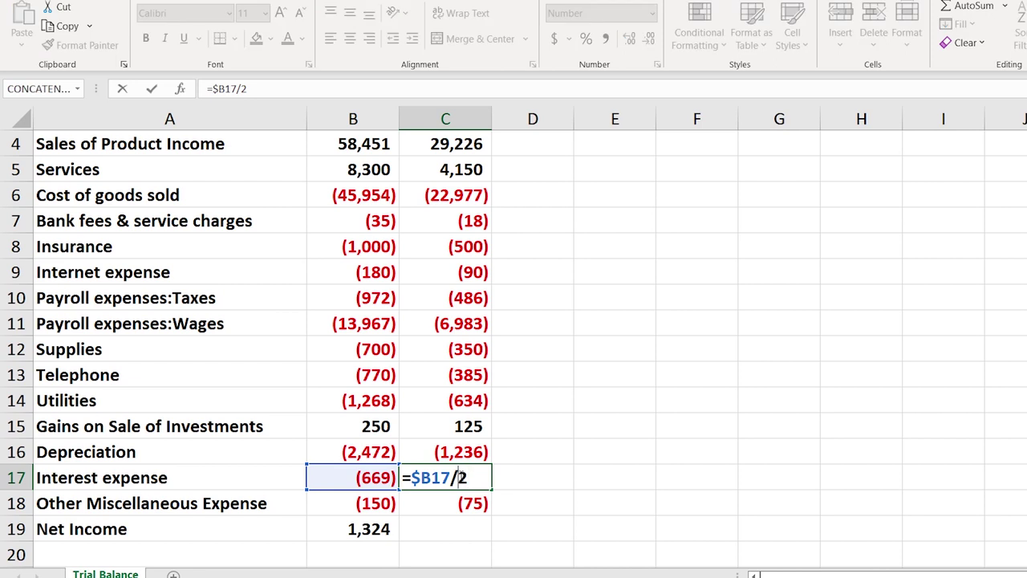
{"action": "key", "text": "Return"}
{"action": "double_click", "coordinate": [456, 400]}
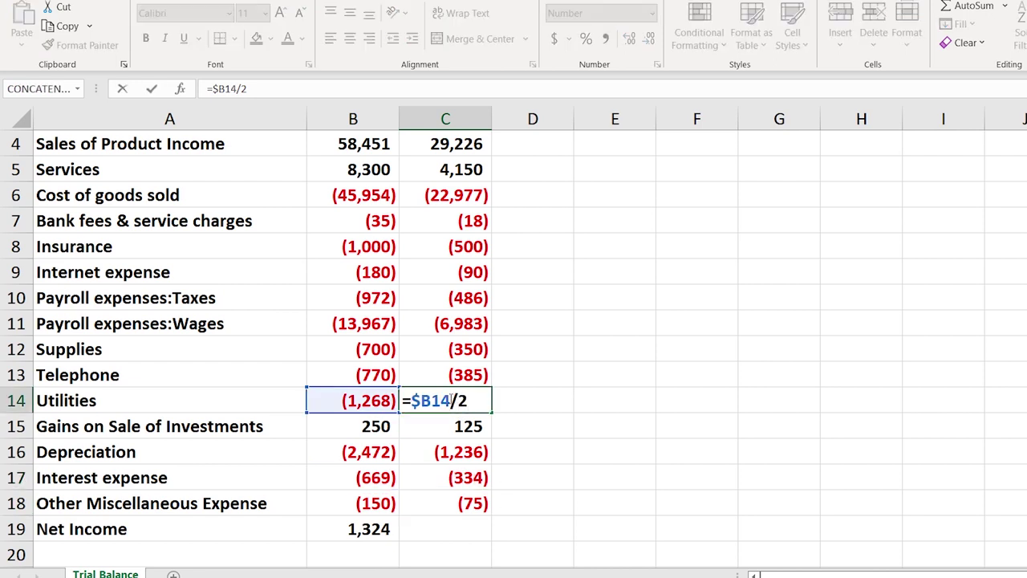
{"action": "key", "text": "Return"}
Fill the January formulas in C2:C18 across the month columns through column Q
{"action": "scroll", "coordinate": [452, 399], "scroll_direction": "up", "scroll_amount": 1}
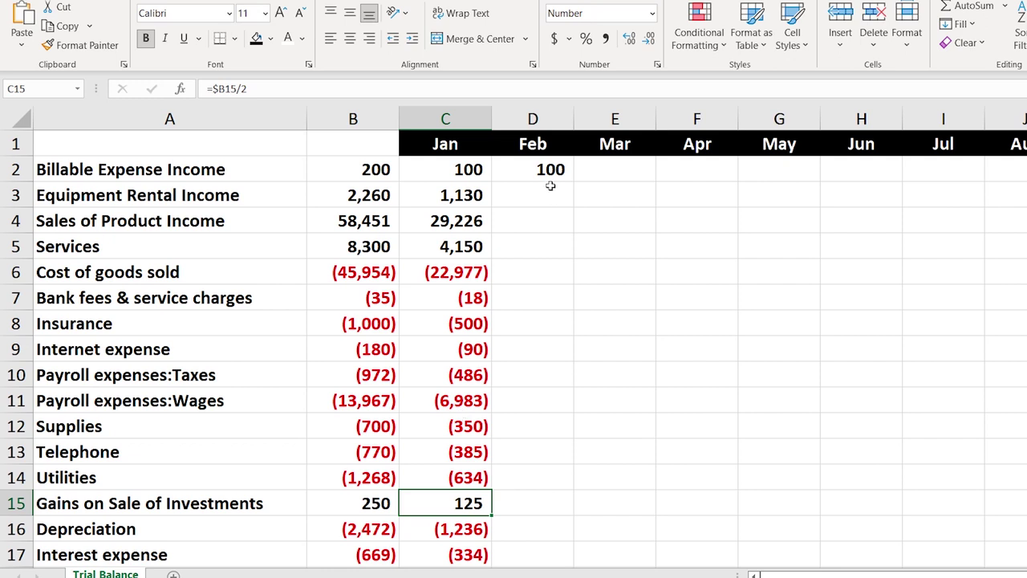
{"action": "left_click_drag", "start_coordinate": [482, 170], "coordinate": [1026, 518]}
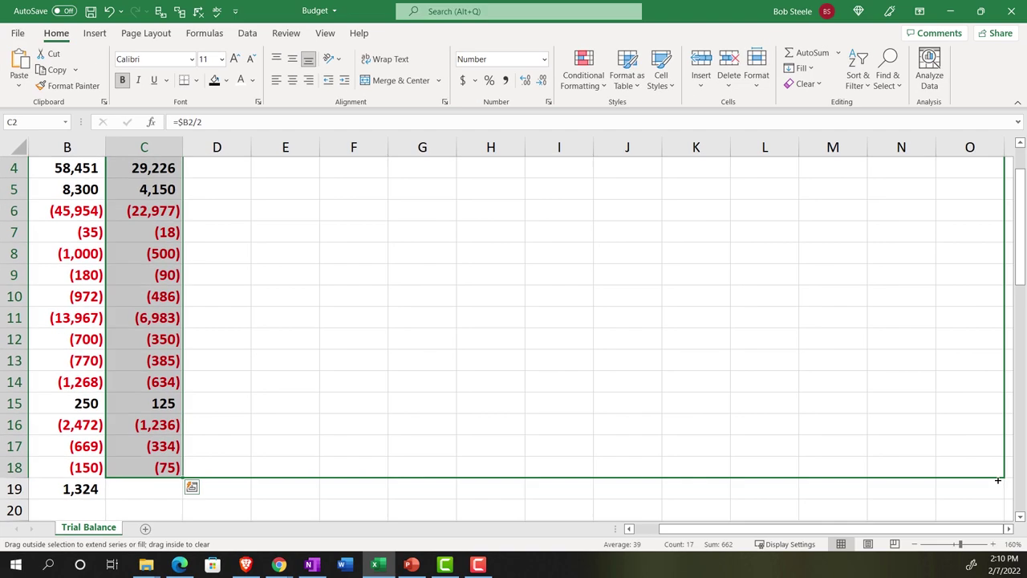
{"action": "left_click_drag", "start_coordinate": [997, 480], "coordinate": [960, 470]}
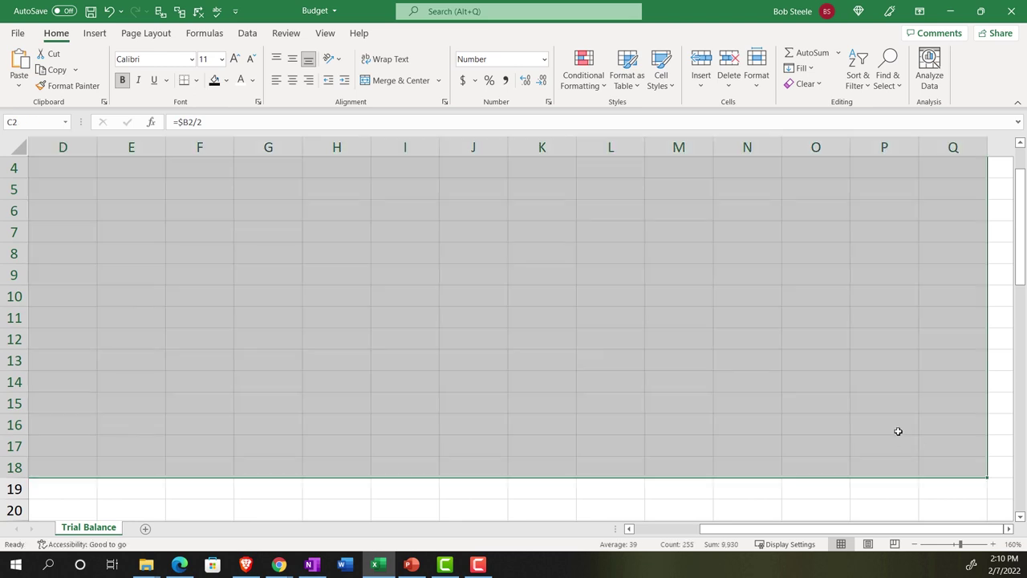
{"action": "scroll", "coordinate": [893, 429], "scroll_direction": "up", "scroll_amount": 1}
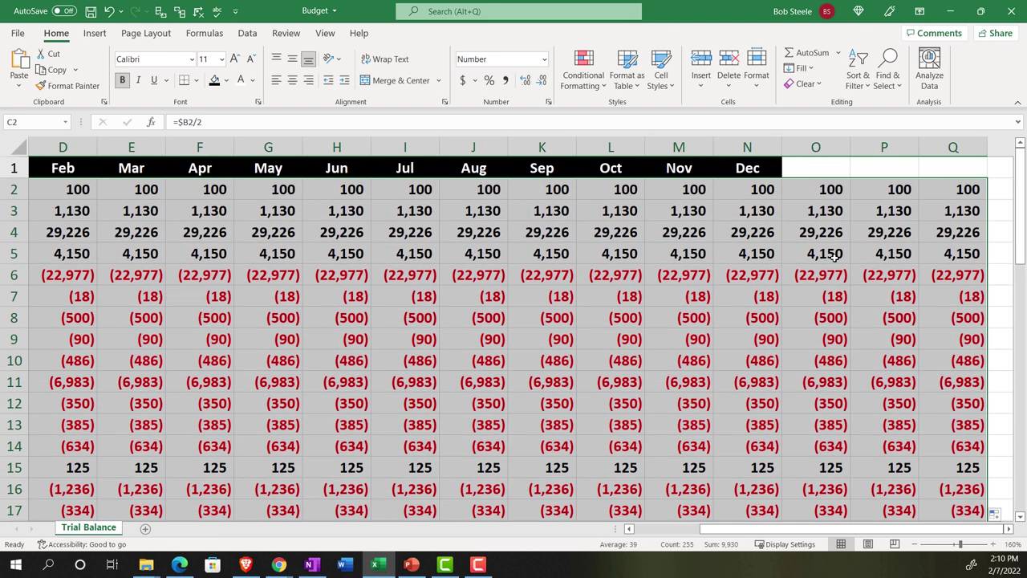
Delete the surplus columns O to Q beyond December
{"action": "left_click_drag", "start_coordinate": [816, 147], "coordinate": [947, 148]}
{"action": "right_click", "coordinate": [904, 220]}
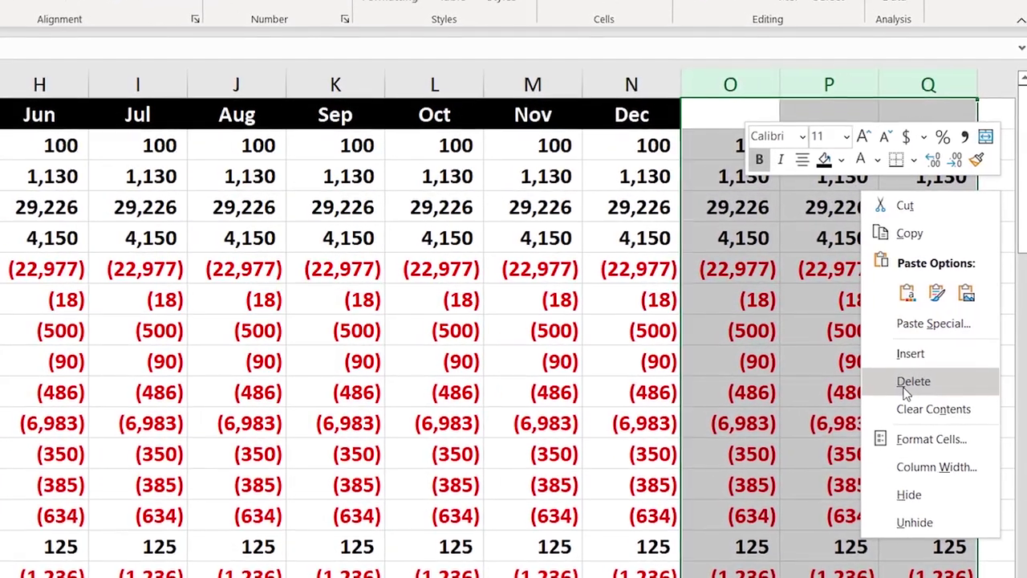
{"action": "left_click", "coordinate": [914, 382]}
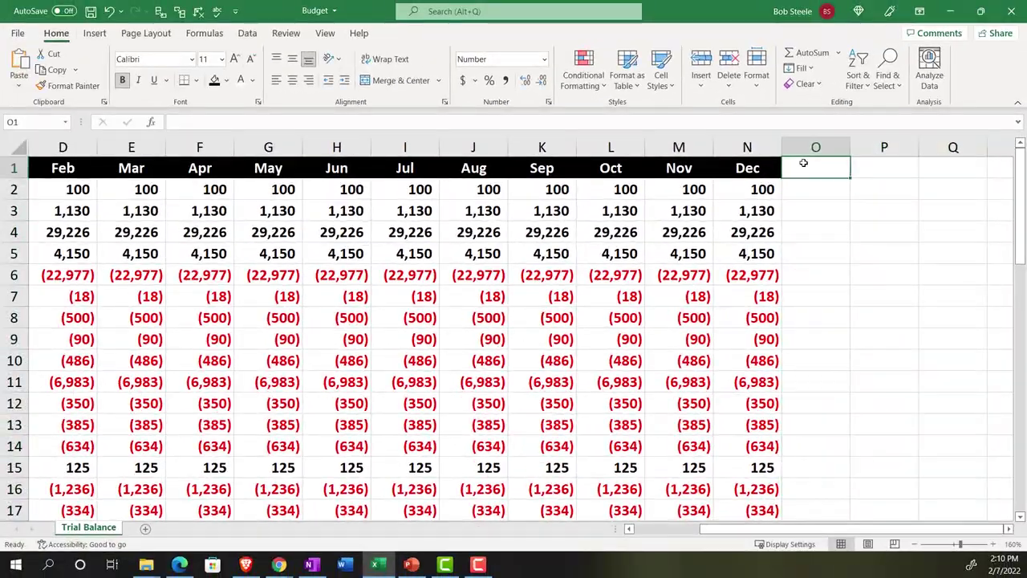
Add a Total heading in O1 and copy the Dec header's formatting onto it
{"action": "type", "text": "Total"}
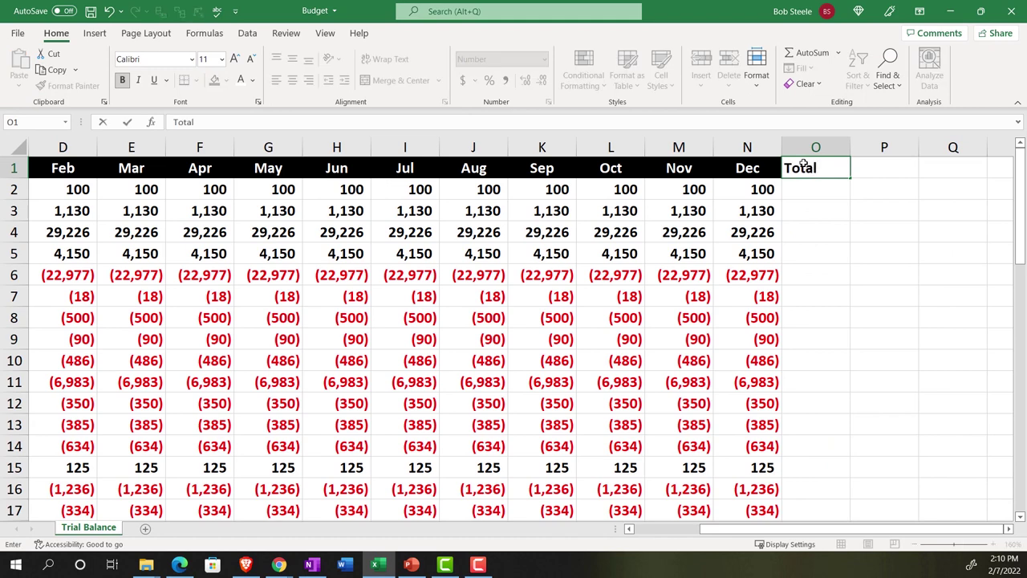
{"action": "key", "text": "Return"}
{"action": "key", "text": "Up"}
{"action": "key", "text": "Left"}
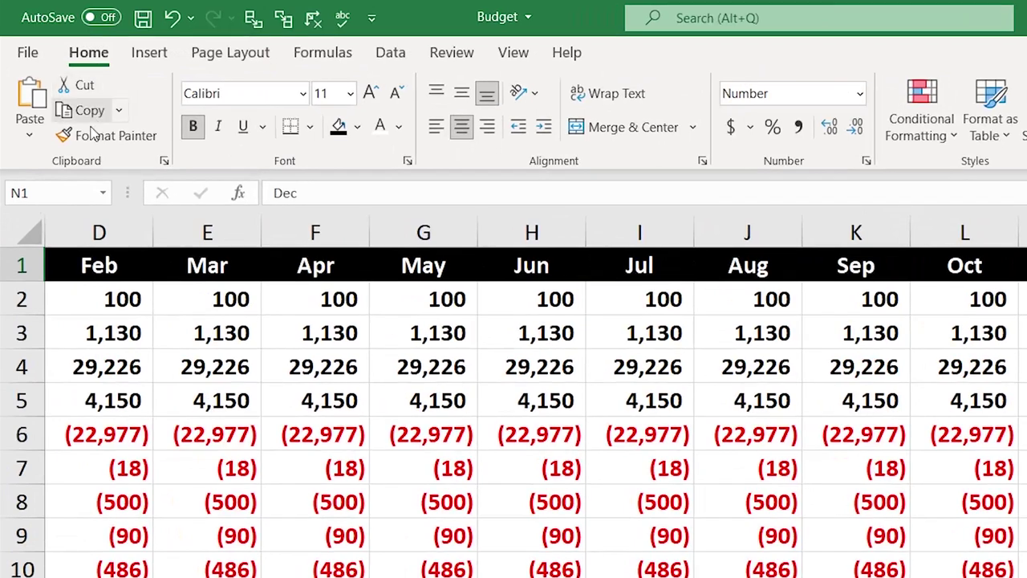
{"action": "left_click", "coordinate": [88, 143]}
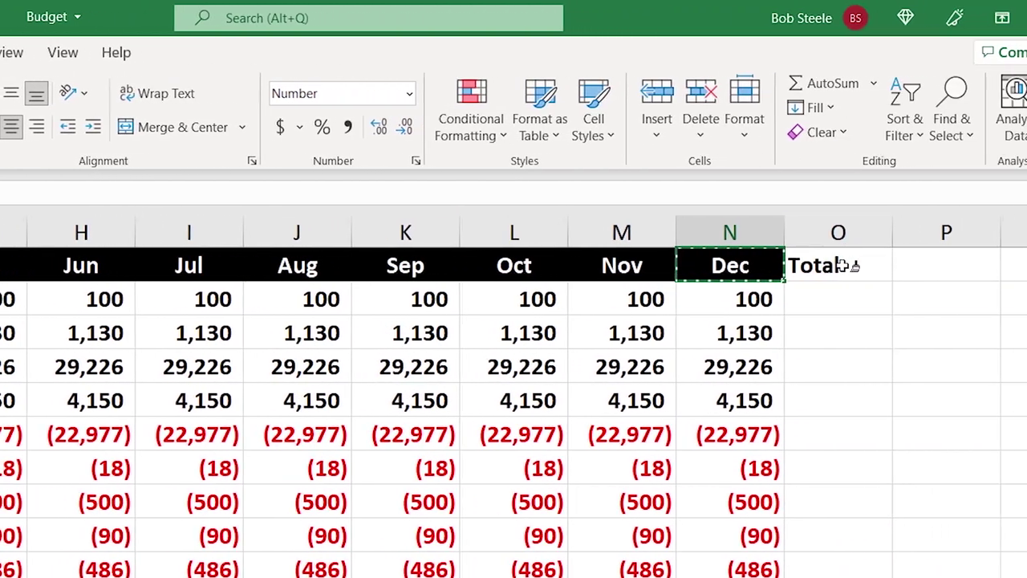
{"action": "left_click", "coordinate": [842, 265]}
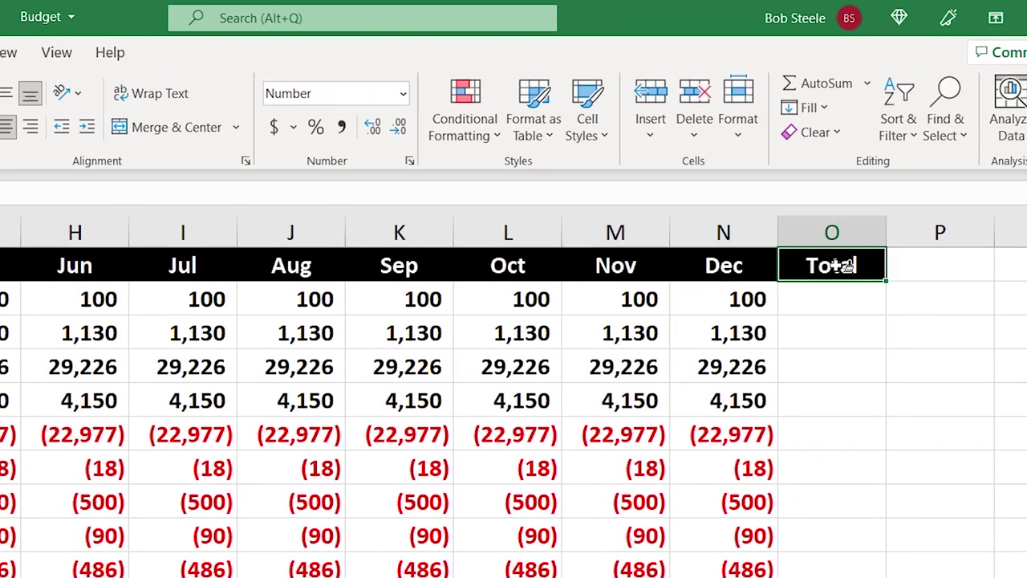
Sum the Billable Expense Income months C2:N2 in the Total column at O2
{"action": "left_click", "coordinate": [838, 304]}
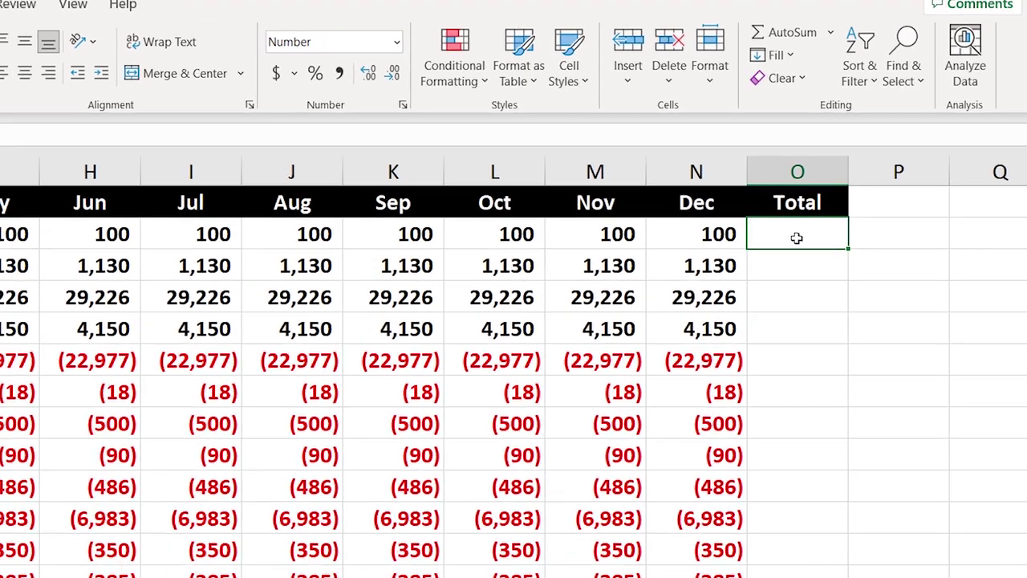
{"action": "type", "text": "=sum"}
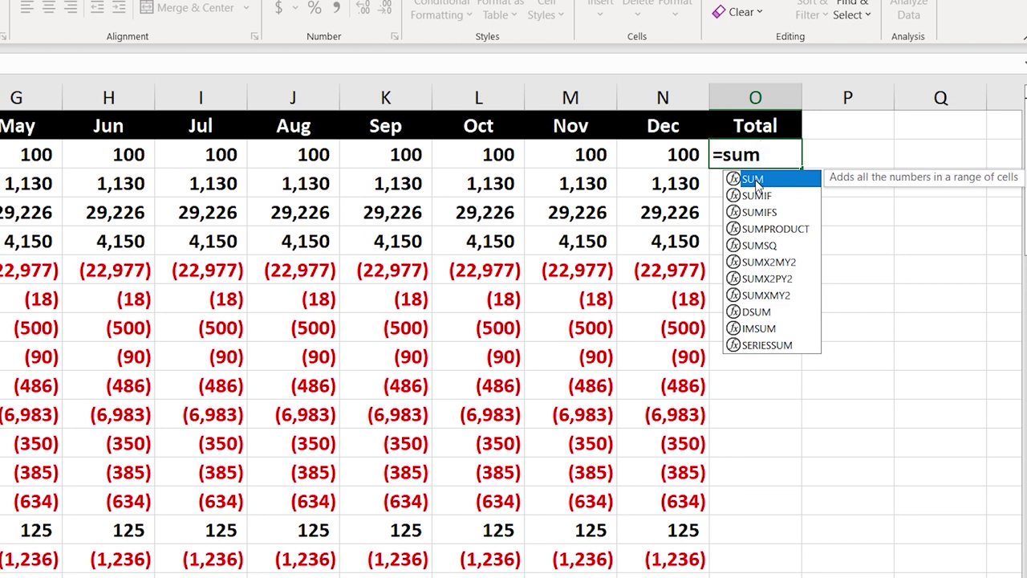
{"action": "type", "text": "("}
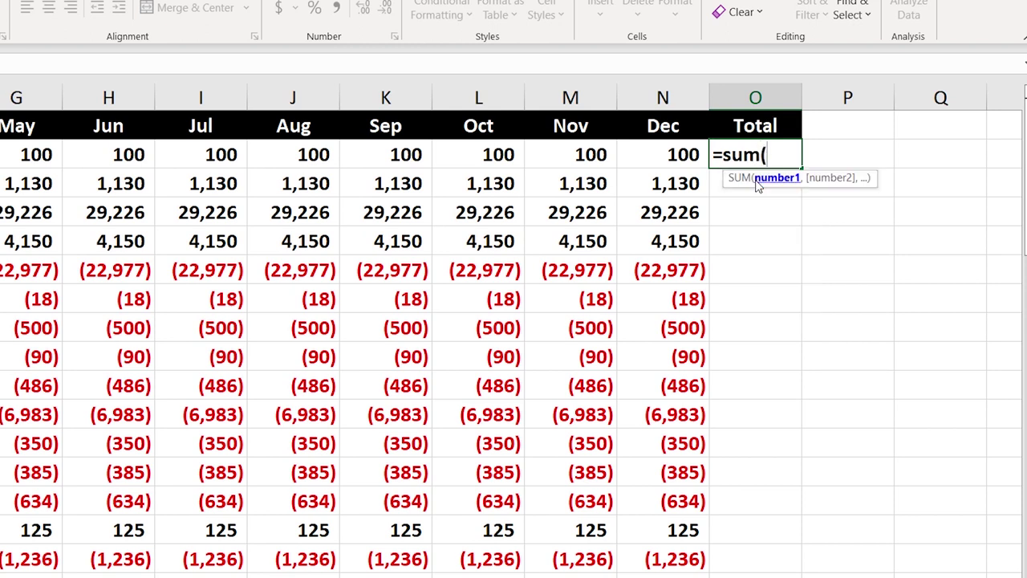
{"action": "key", "text": "Left"}
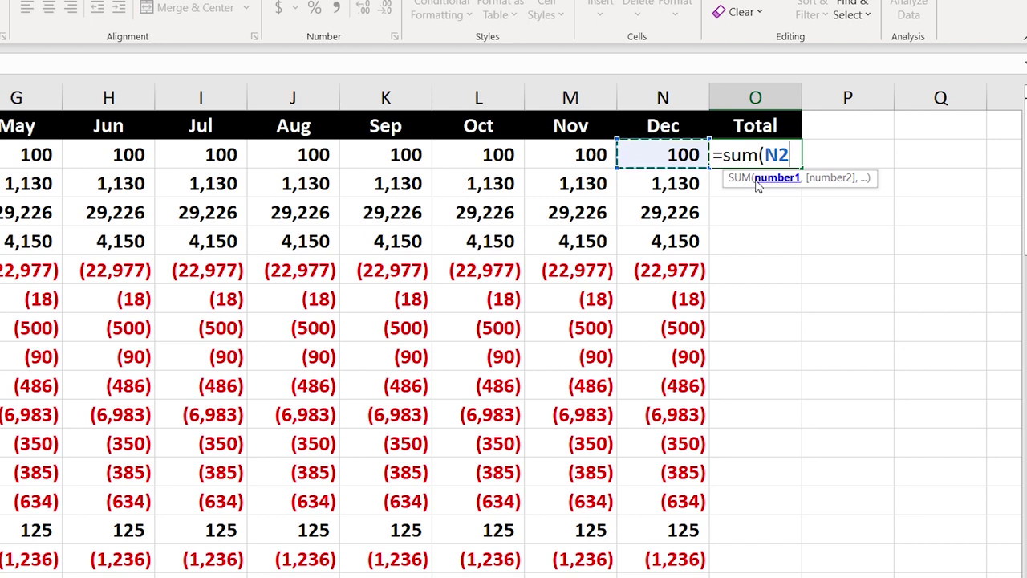
{"action": "key", "text": "shift+Left"}
{"action": "key", "text": "shift+Left"}
{"action": "key", "text": "shift+Left"}
{"action": "key", "text": "shift+Left"}
{"action": "key", "text": "shift+Left"}
{"action": "key", "text": "shift+Left"}
{"action": "key", "text": "shift+Left"}
{"action": "key", "text": "shift+Left"}
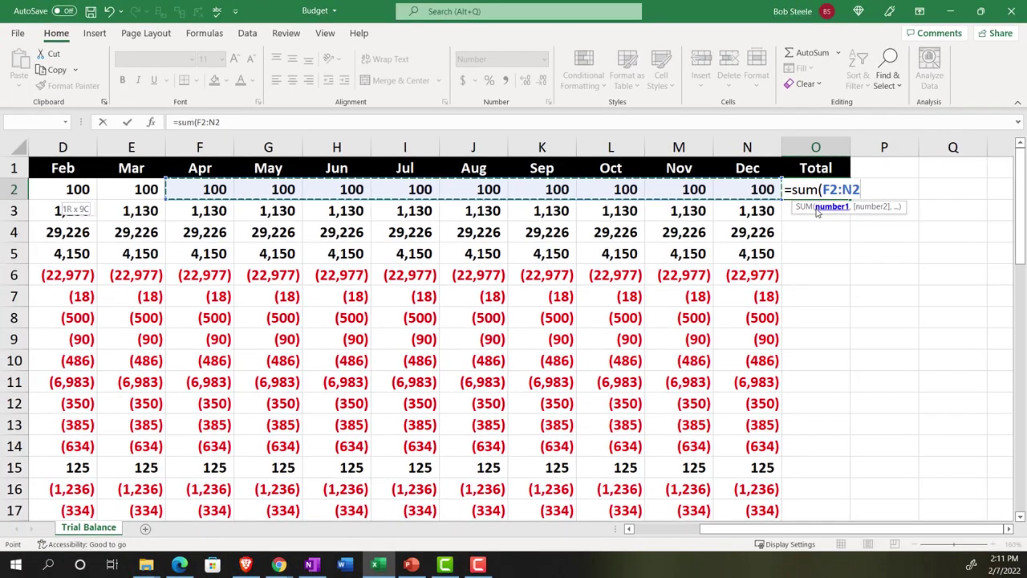
{"action": "key", "text": "shift+Left"}
{"action": "key", "text": "shift+Left"}
{"action": "key", "text": "shift+Left"}
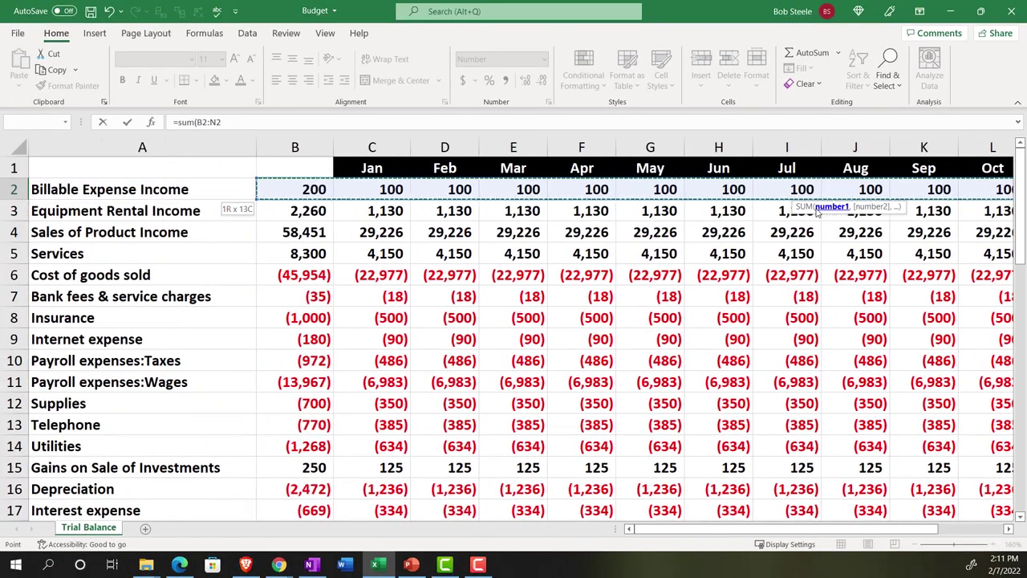
{"action": "key", "text": "shift+Left"}
{"action": "key", "text": "shift+Right"}
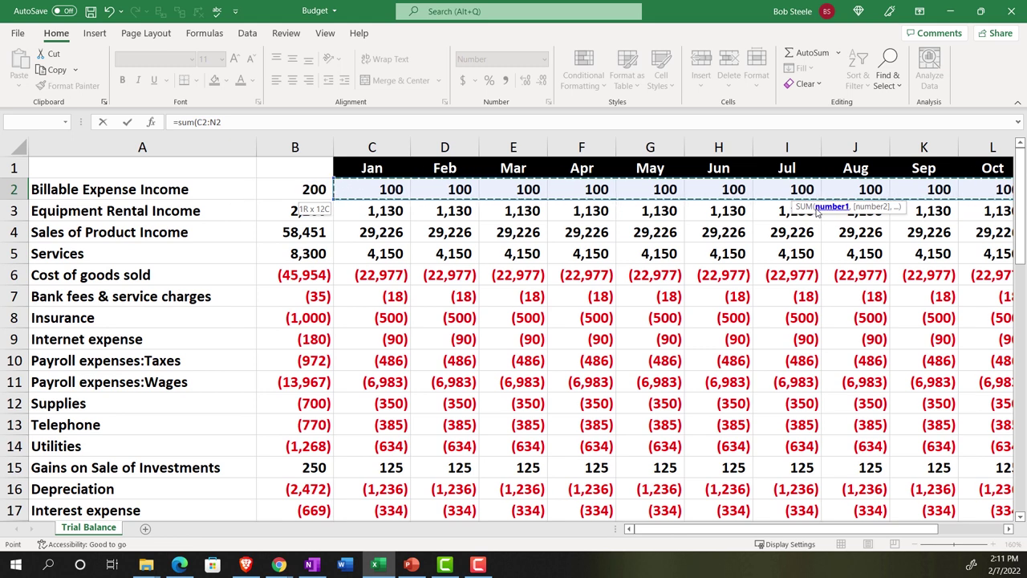
{"action": "key", "text": "Return"}
{"action": "key", "text": "Up"}
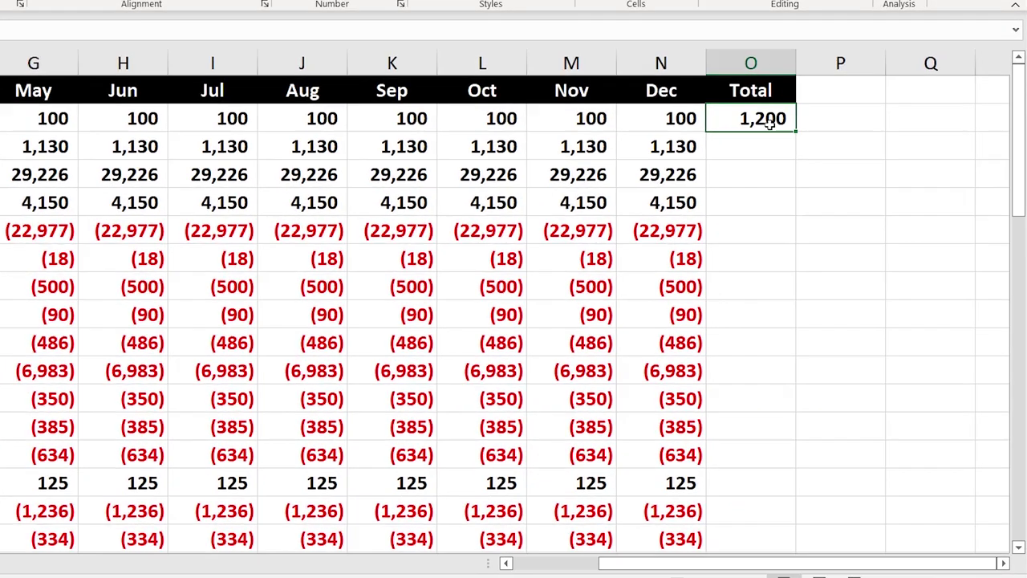
Copy the annual sum formula in O2 down the Total column to O3:O18
{"action": "right_click", "coordinate": [829, 195]}
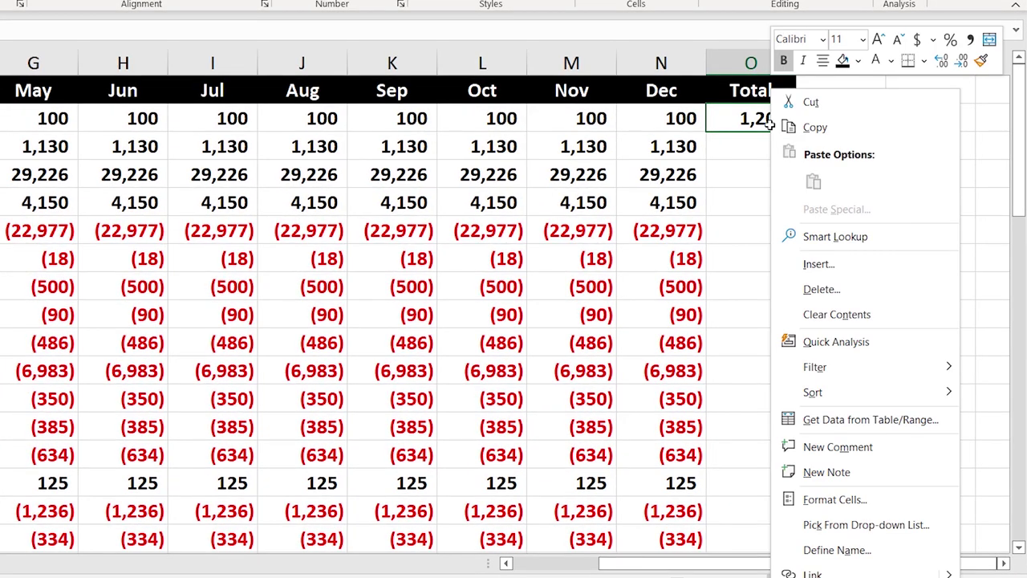
{"action": "left_click", "coordinate": [791, 127]}
{"action": "left_click_drag", "start_coordinate": [768, 139], "coordinate": [755, 483]}
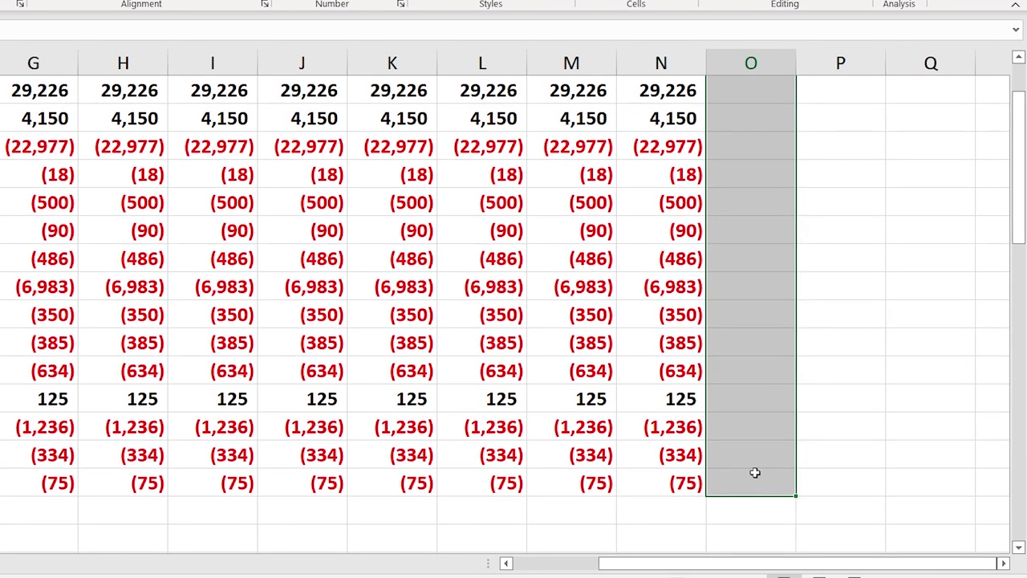
{"action": "key", "text": "ctrl+v"}
{"action": "scroll", "coordinate": [743, 370], "scroll_direction": "down", "scroll_amount": 2}
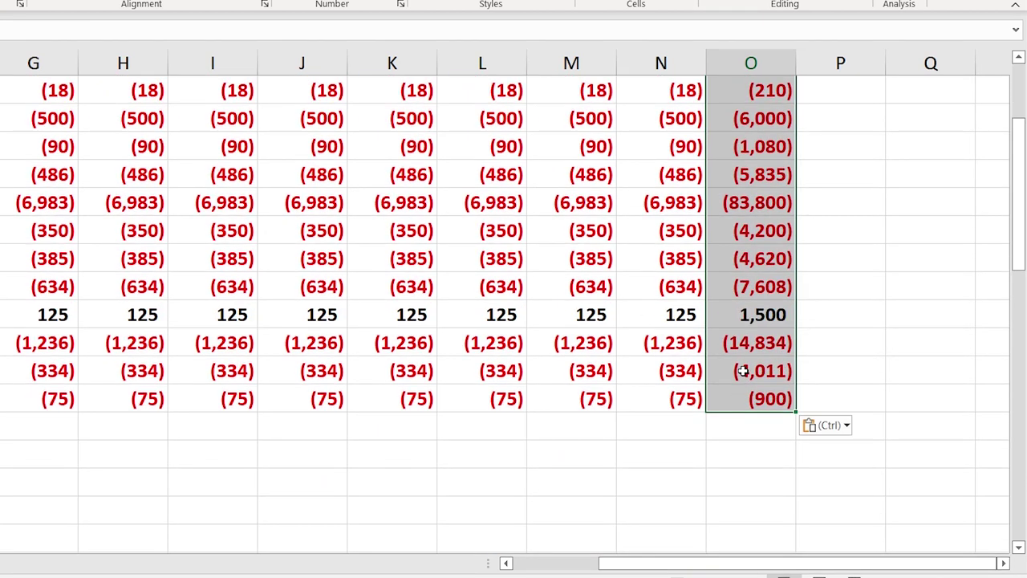
{"action": "left_click", "coordinate": [737, 433]}
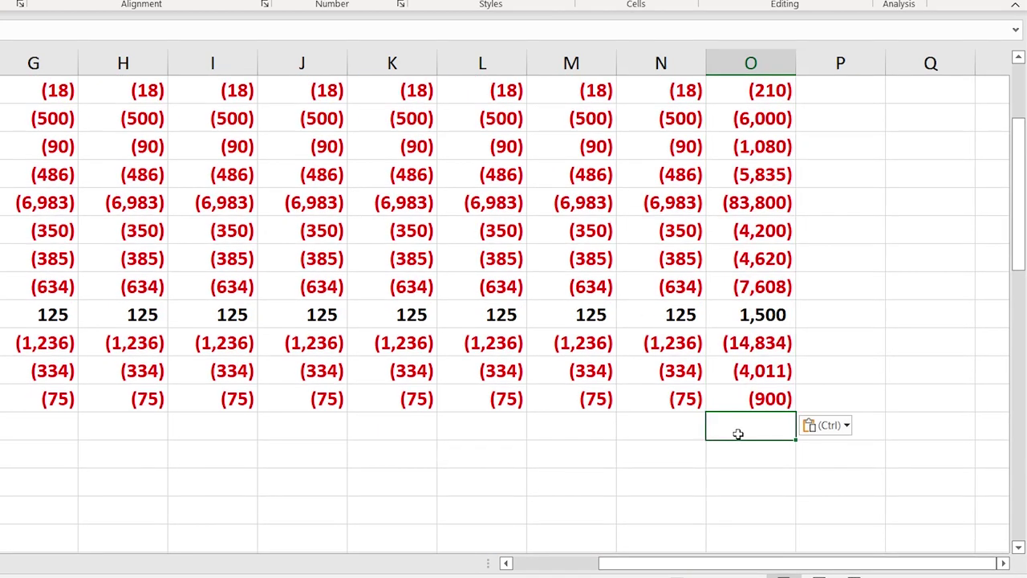
Shade the source amounts and Net Income in B2:B19 light green and apply all borders to them
{"action": "left_click_drag", "start_coordinate": [771, 563], "coordinate": [513, 572]}
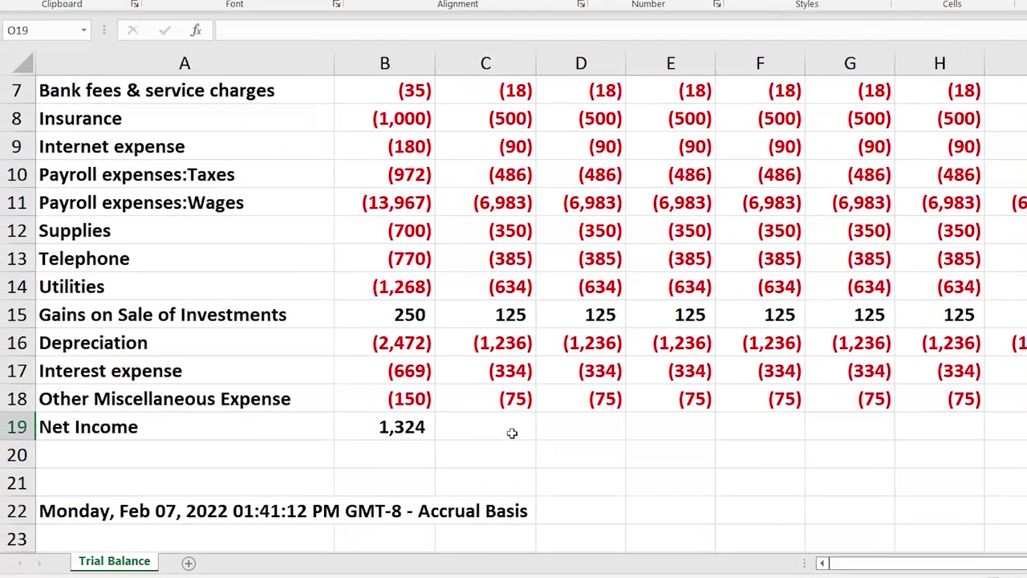
{"action": "left_click", "coordinate": [512, 434]}
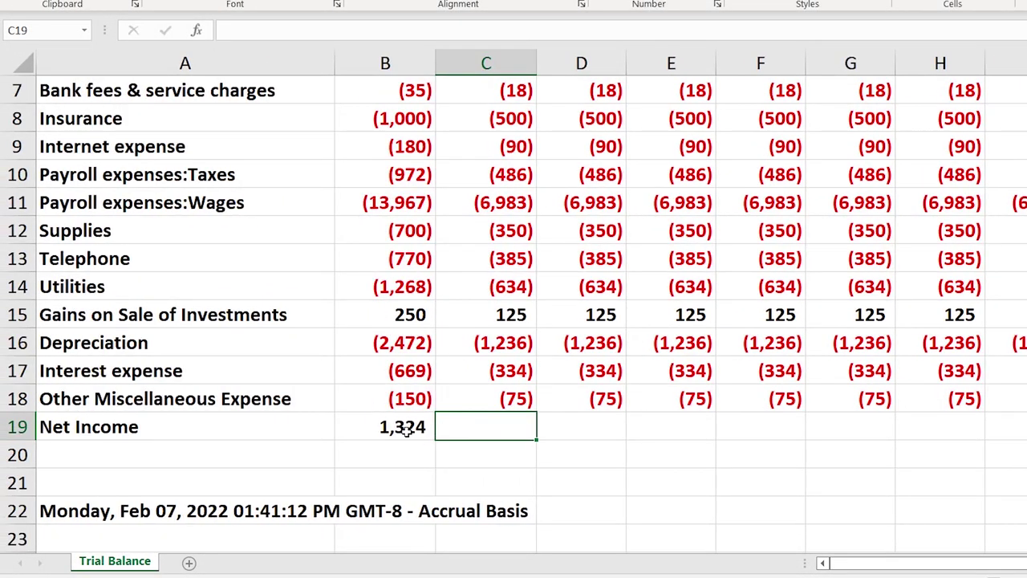
{"action": "double_click", "coordinate": [406, 429]}
{"action": "key", "text": "Return"}
{"action": "scroll", "coordinate": [503, 432], "scroll_direction": "up", "scroll_amount": 2}
{"action": "left_click_drag", "start_coordinate": [404, 119], "coordinate": [386, 511]}
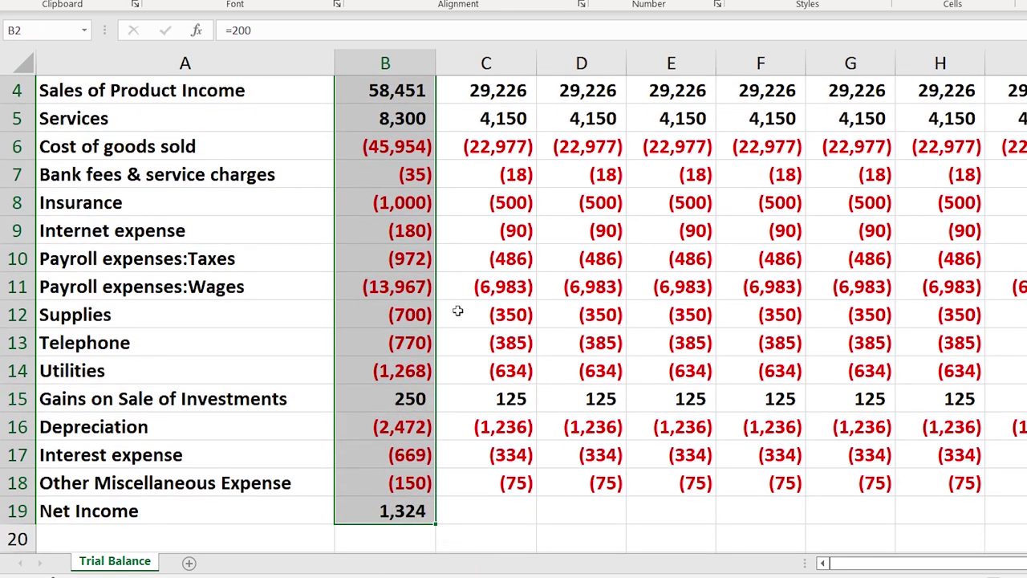
{"action": "scroll", "coordinate": [451, 145], "scroll_direction": "up", "scroll_amount": 1}
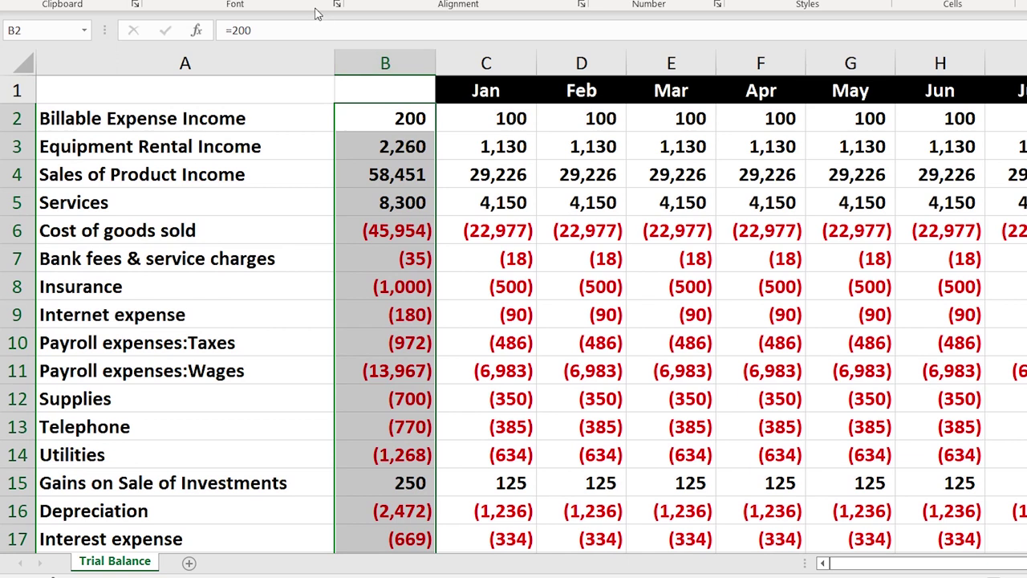
{"action": "left_click", "coordinate": [285, 0]}
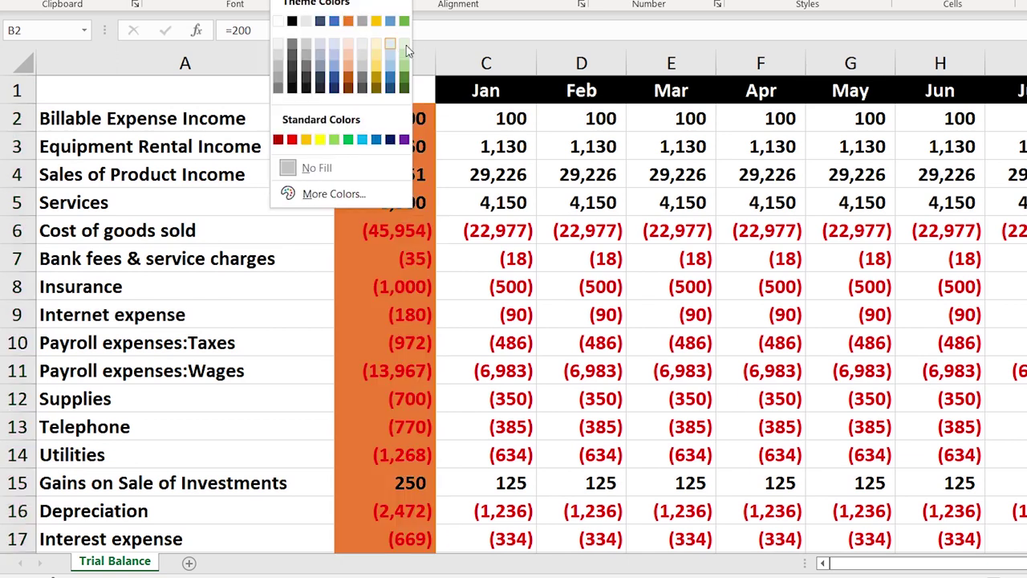
{"action": "left_click", "coordinate": [407, 47]}
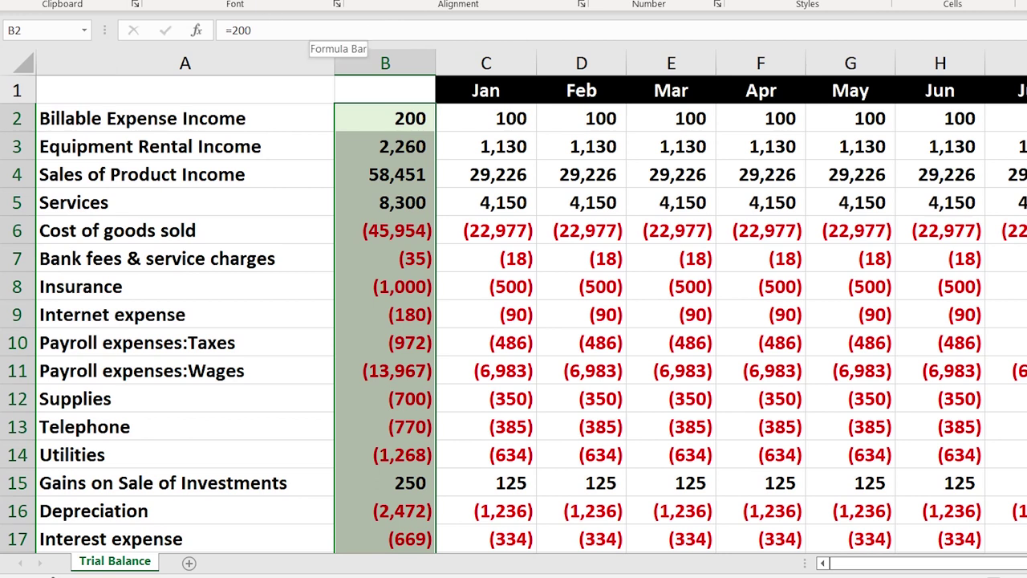
{"action": "left_click", "coordinate": [245, 0]}
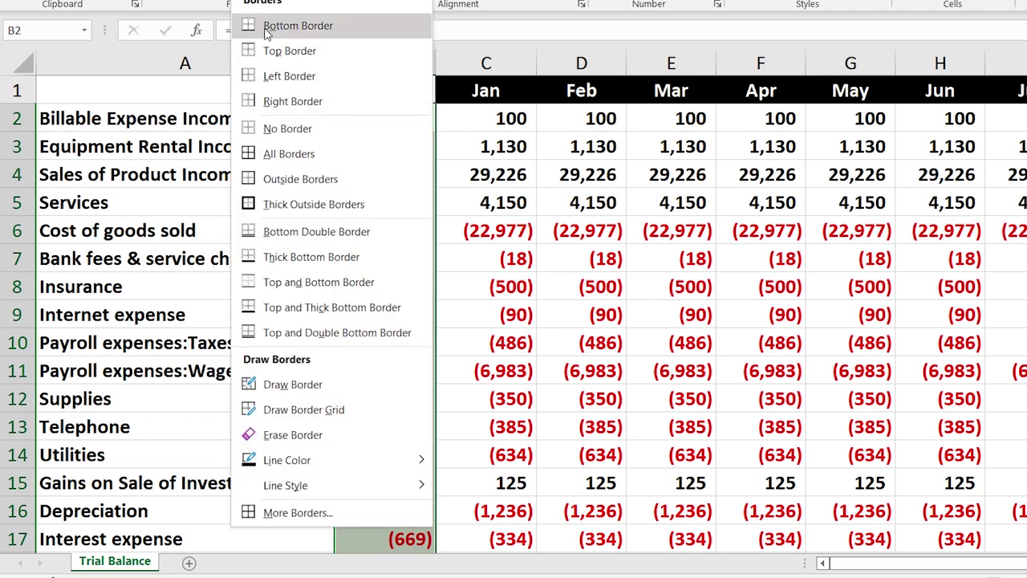
{"action": "left_click", "coordinate": [287, 152]}
Calculate January's Net Income in C19 with a SUM of C2:C18
{"action": "scroll", "coordinate": [514, 261], "scroll_direction": "down", "scroll_amount": 3}
{"action": "left_click", "coordinate": [500, 344]}
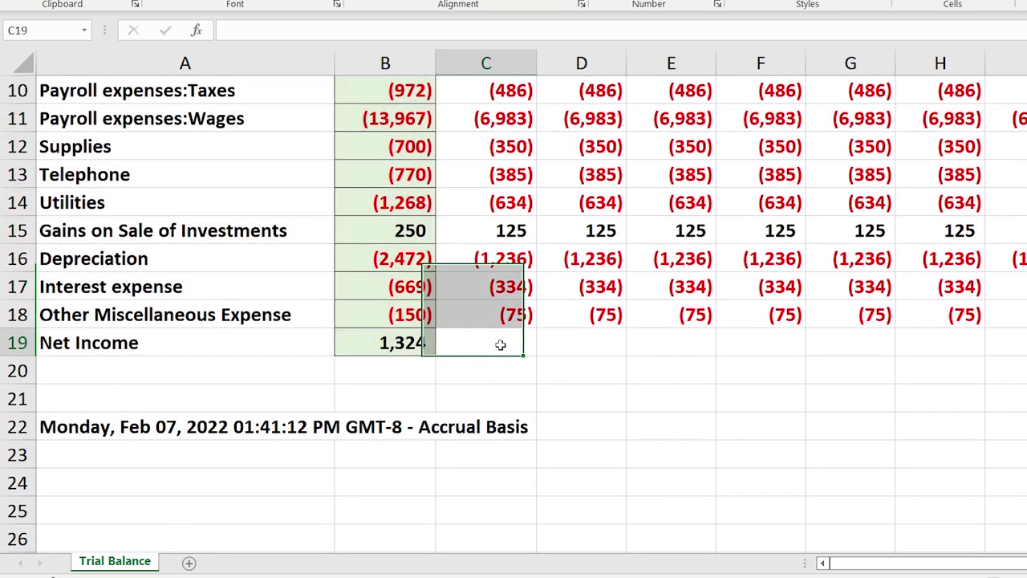
{"action": "type", "text": "=sum("}
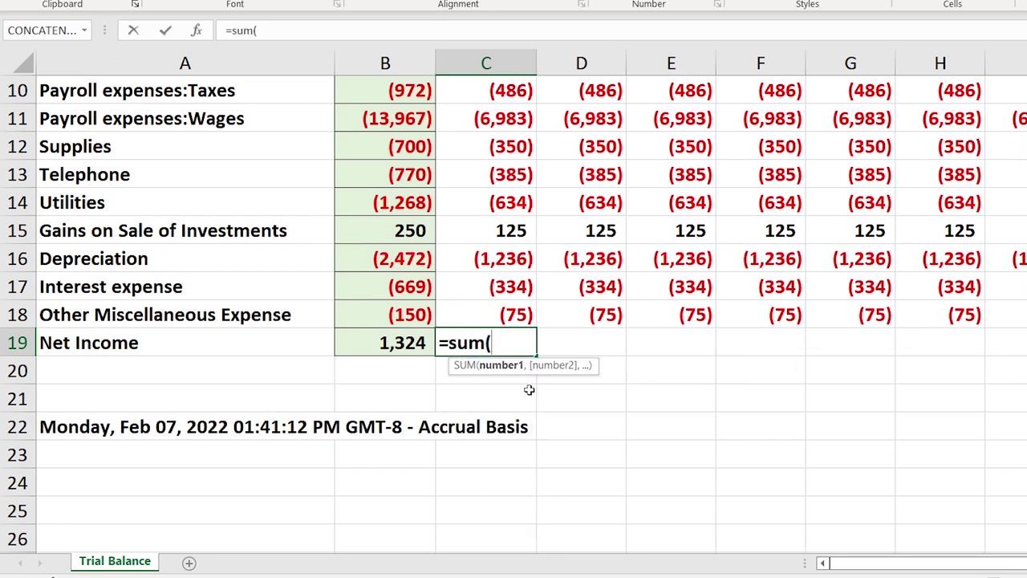
{"action": "key", "text": "Up"}
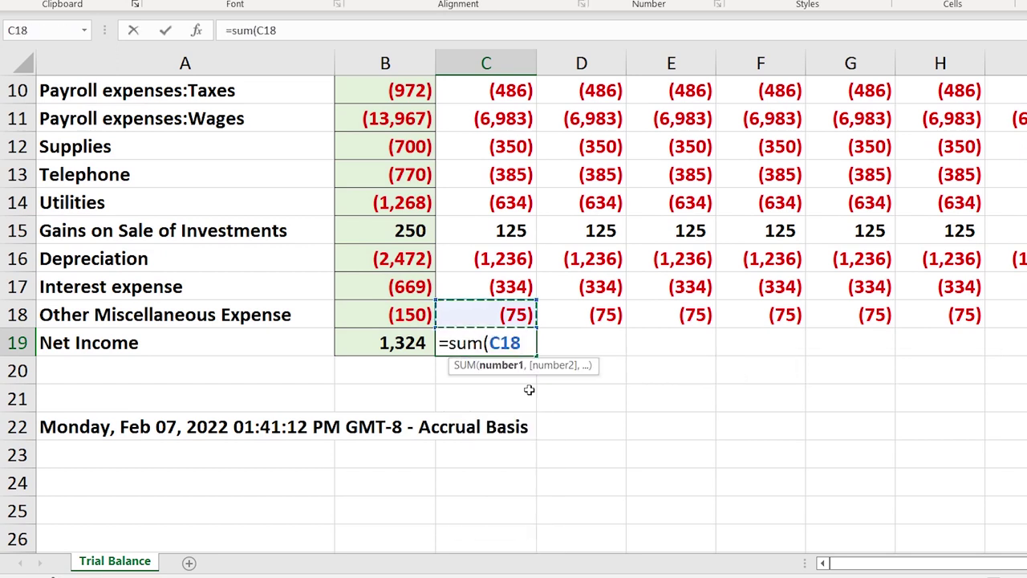
{"action": "key", "text": "shift+Up"}
{"action": "key", "text": "shift+Up"}
{"action": "key", "text": "shift+Up"}
{"action": "key", "text": "shift+Up"}
{"action": "key", "text": "shift+Up"}
{"action": "key", "text": "shift+Up"}
{"action": "key", "text": "shift+Up"}
{"action": "key", "text": "shift+Up"}
{"action": "key", "text": "shift+Up"}
{"action": "key", "text": "shift+Up"}
{"action": "key", "text": "shift+Up"}
{"action": "key", "text": "shift+Up"}
{"action": "key", "text": "shift+Up"}
{"action": "key", "text": "shift+Up"}
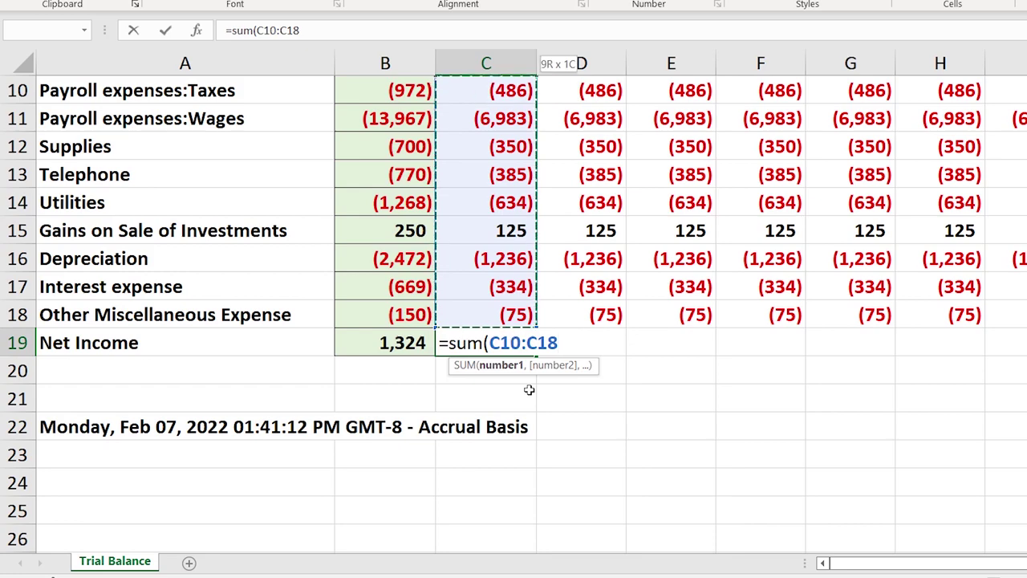
{"action": "key", "text": "shift+Up"}
{"action": "key", "text": "shift+Up"}
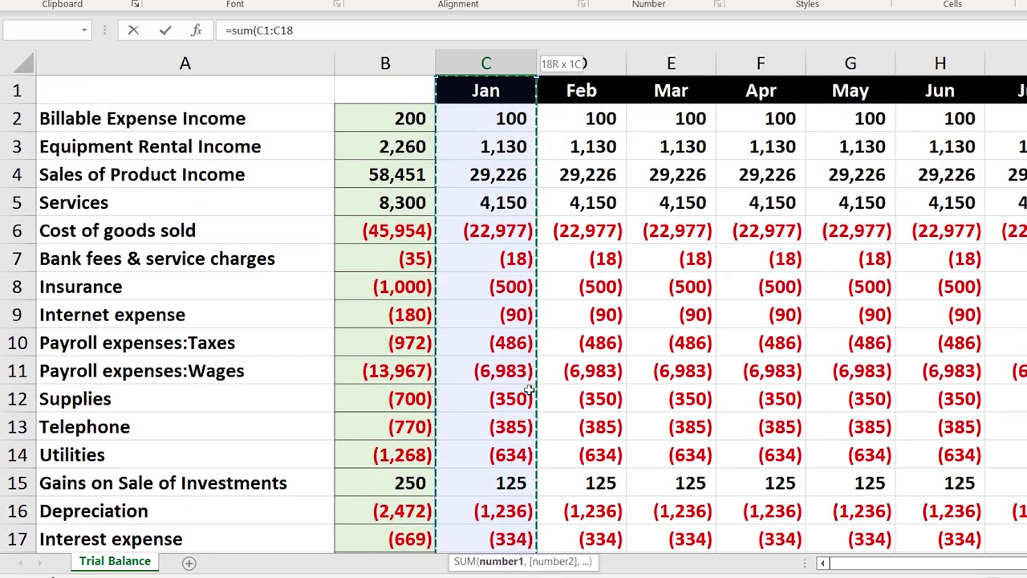
{"action": "key", "text": "Return"}
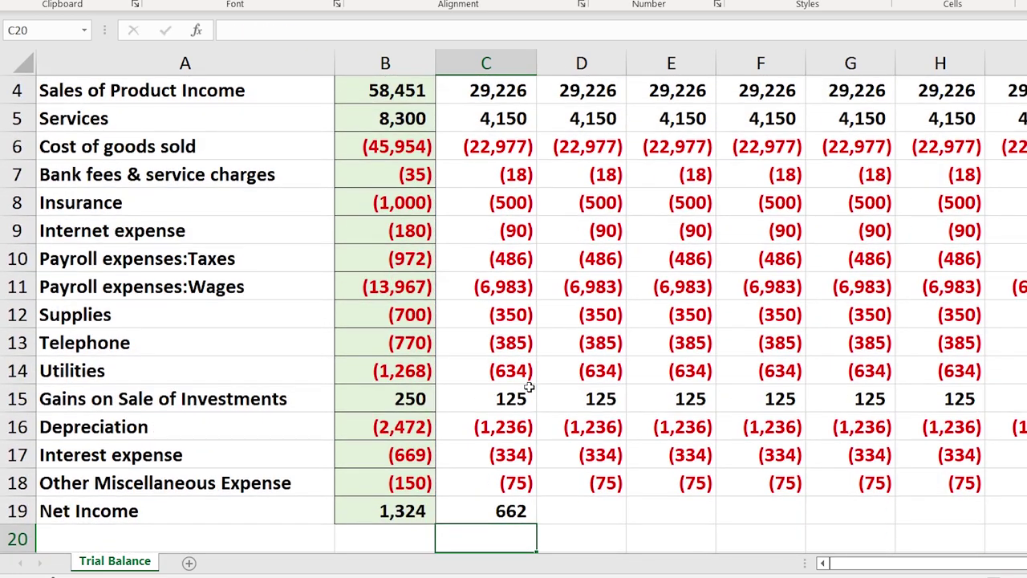
Fill the January Net Income formula across row 19 through the Total column O and check the formula in O19
{"action": "left_click", "coordinate": [520, 457]}
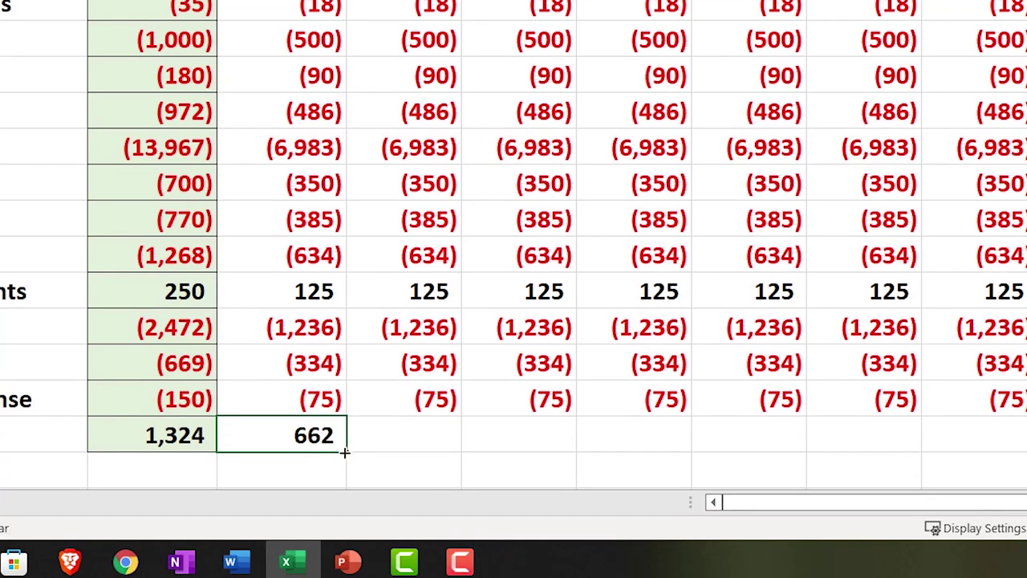
{"action": "left_click_drag", "start_coordinate": [344, 453], "coordinate": [848, 437]}
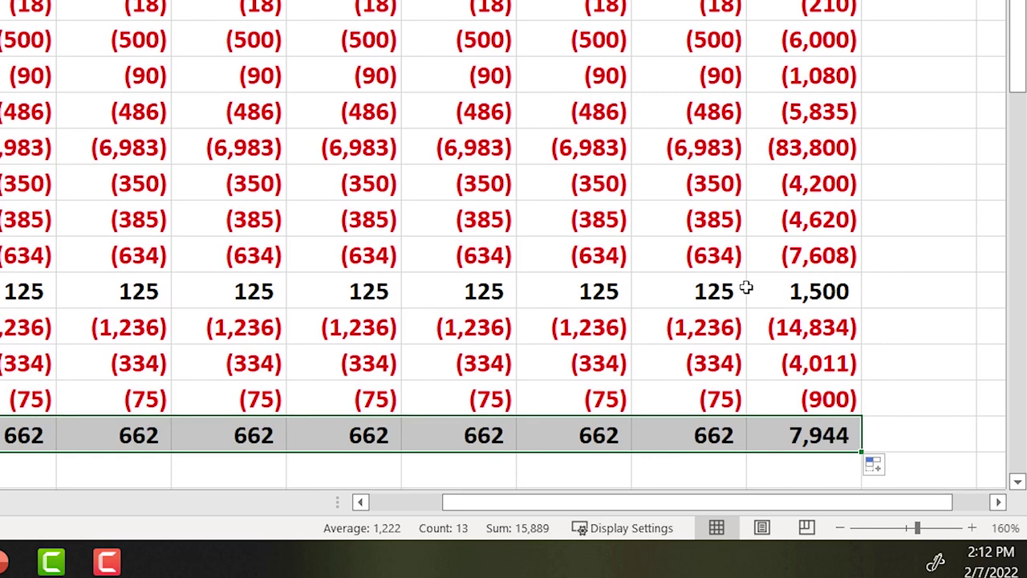
{"action": "double_click", "coordinate": [795, 434]}
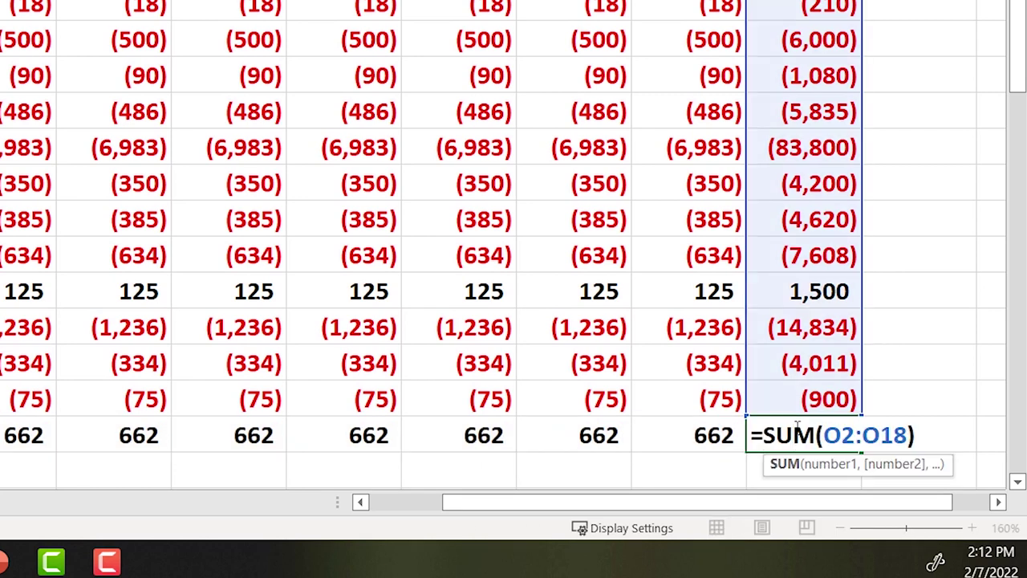
{"action": "key", "text": "Return"}
Add a cross-check in P19 that sums the monthly Net Income amounts C19:N19
{"action": "key", "text": "Right"}
{"action": "key", "text": "Up"}
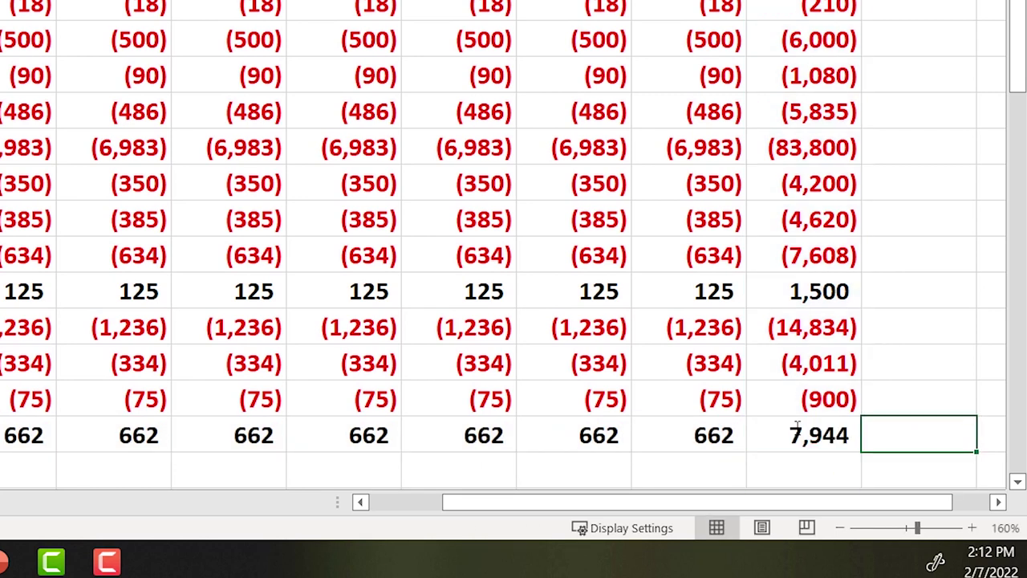
{"action": "type", "text": "=sum("}
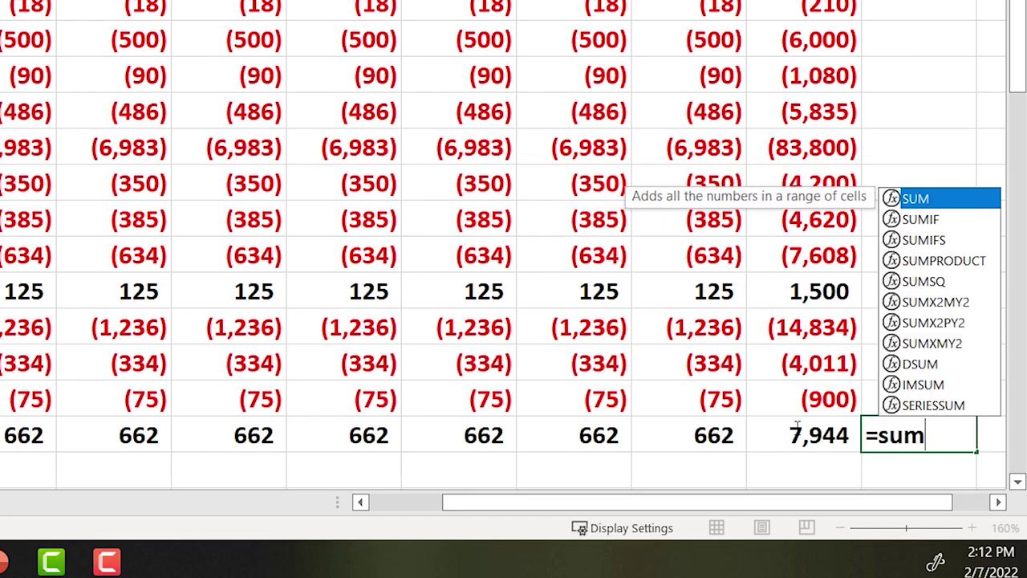
{"action": "key", "text": "Left"}
{"action": "key", "text": "Left"}
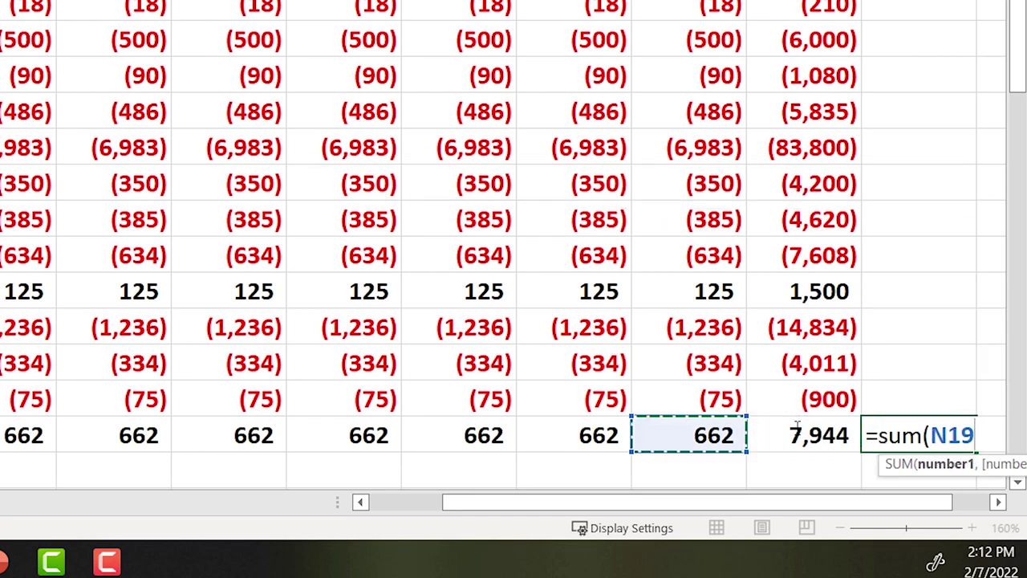
{"action": "key", "text": "shift+Left"}
{"action": "key", "text": "shift+Left"}
{"action": "key", "text": "shift+Left"}
{"action": "key", "text": "shift+Left"}
{"action": "key", "text": "shift+Left"}
{"action": "key", "text": "shift+Left"}
{"action": "key", "text": "shift+Left"}
{"action": "key", "text": "shift+Left"}
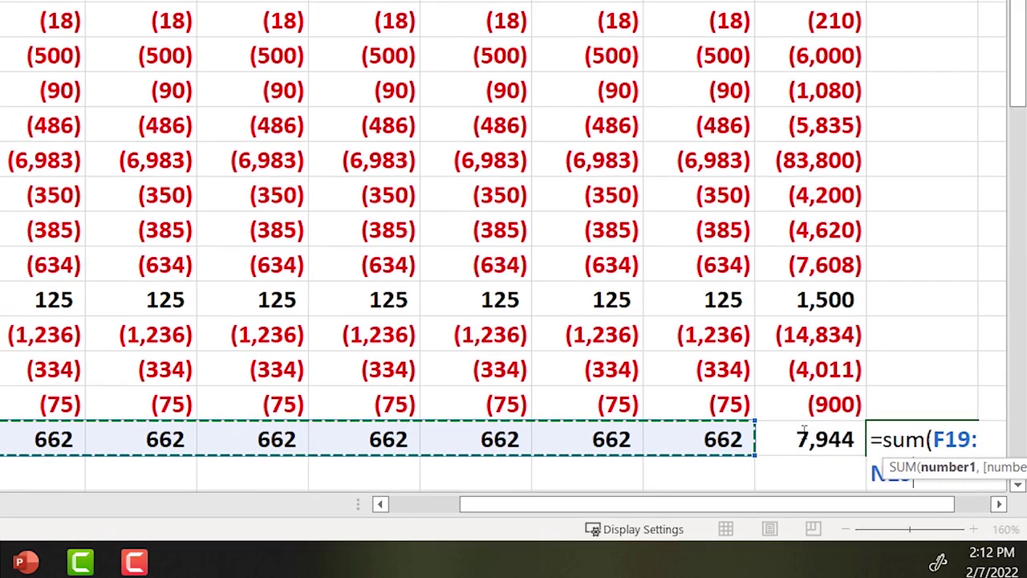
{"action": "key", "text": "shift+Left"}
{"action": "key", "text": "shift+Left"}
{"action": "key", "text": "shift+Left"}
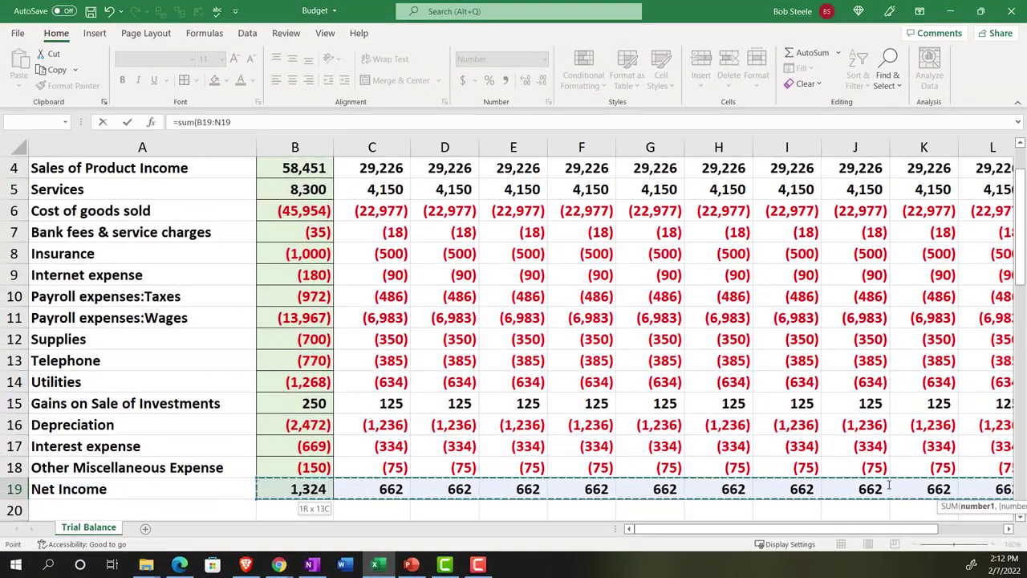
{"action": "key", "text": "Return"}
{"action": "key", "text": "Up"}
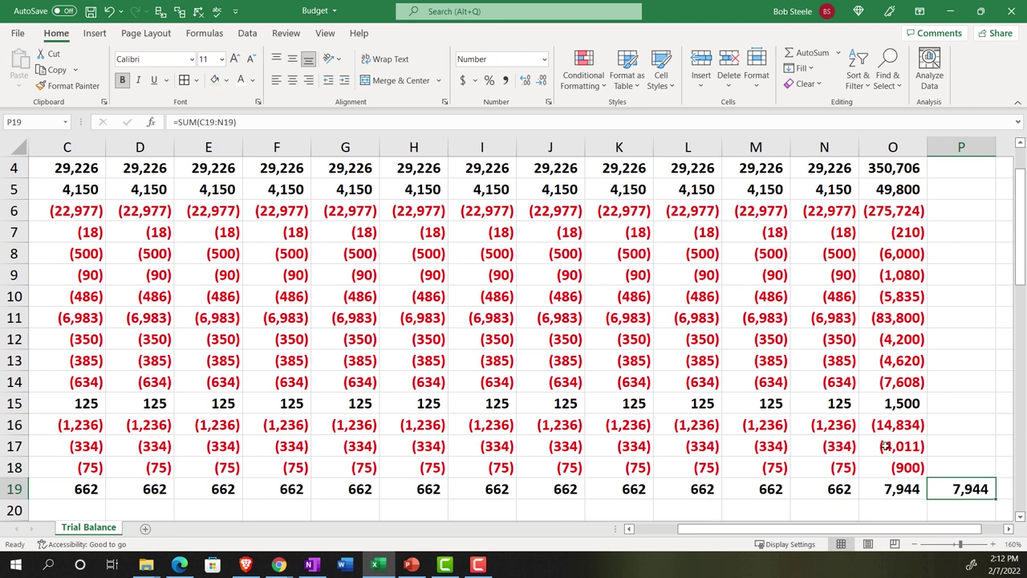
Underline the Other Miscellaneous Expense amounts in row 18 across the month columns and the Total column
{"action": "left_click_drag", "start_coordinate": [886, 468], "coordinate": [278, 465]}
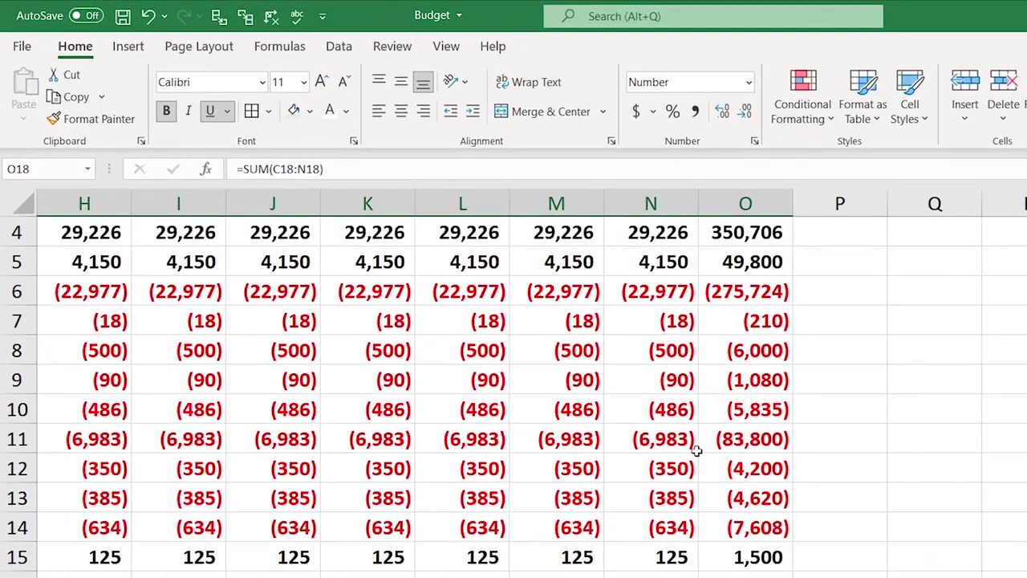
{"action": "left_click", "coordinate": [654, 433]}
{"action": "scroll", "coordinate": [696, 455], "scroll_direction": "down", "scroll_amount": 1}
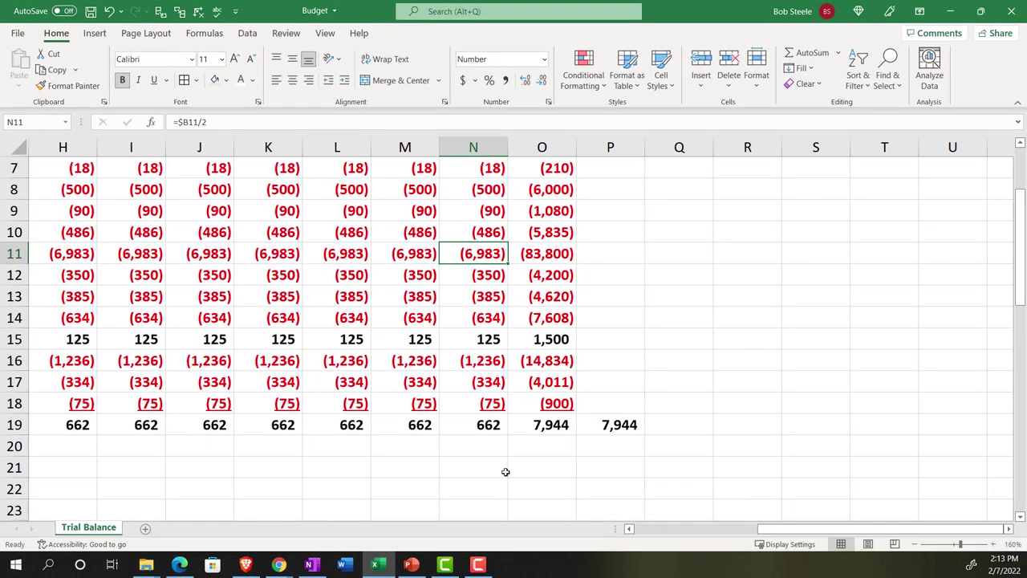
Review the Equipment Rental Income row from its Total back to its label, and the formulas in C2 and E9
{"action": "scroll", "coordinate": [506, 472], "scroll_direction": "up", "scroll_amount": 2}
{"action": "left_click", "coordinate": [543, 210]}
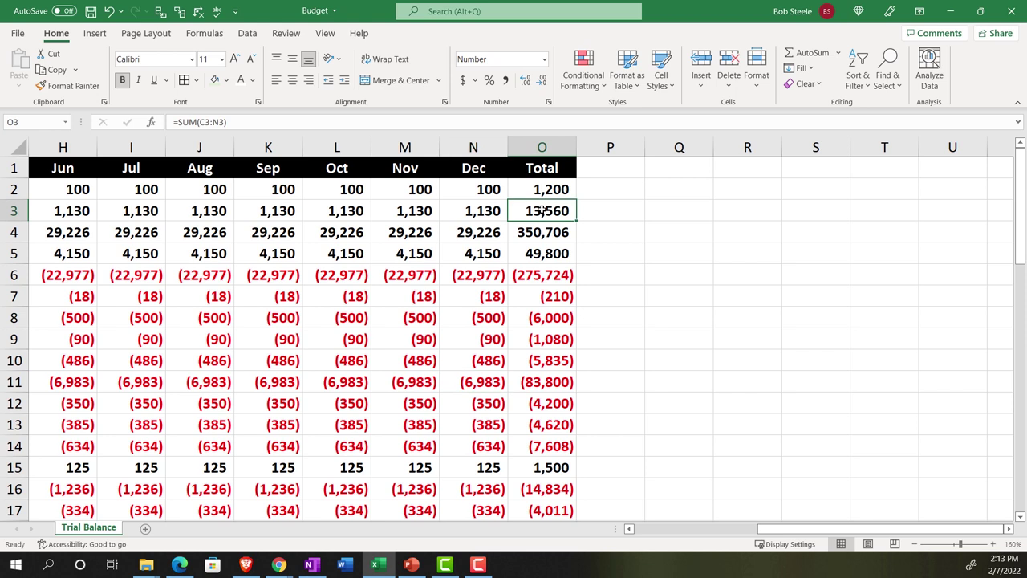
{"action": "key", "text": "Left"}
{"action": "key", "text": "Left"}
{"action": "key", "text": "Left"}
{"action": "key", "text": "Left"}
{"action": "key", "text": "Left"}
{"action": "key", "text": "Left"}
{"action": "key", "text": "Left"}
{"action": "key", "text": "Left"}
{"action": "key", "text": "Left"}
{"action": "key", "text": "Left"}
{"action": "key", "text": "Left"}
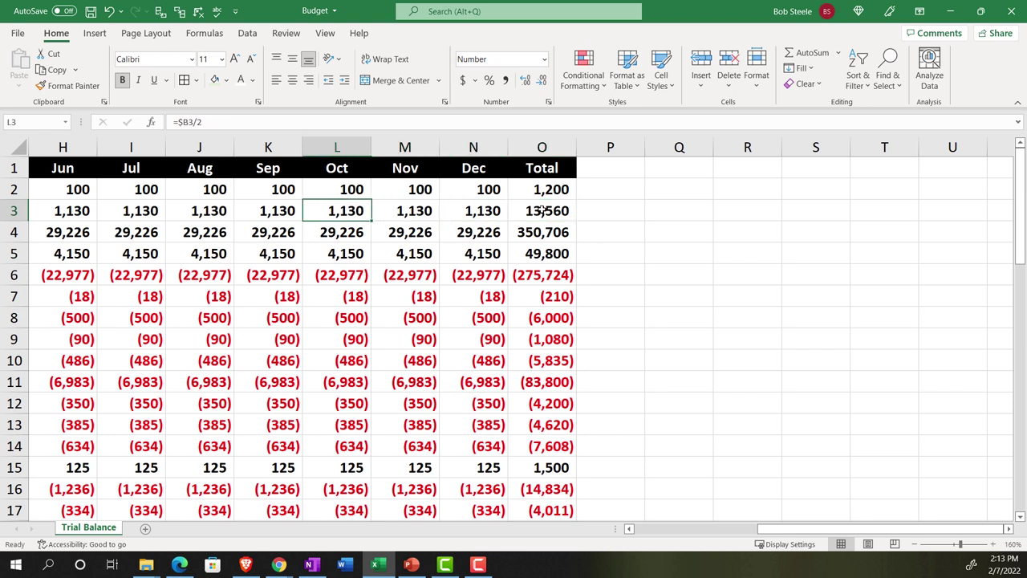
{"action": "key", "text": "Left"}
{"action": "key", "text": "Left"}
{"action": "key", "text": "Left"}
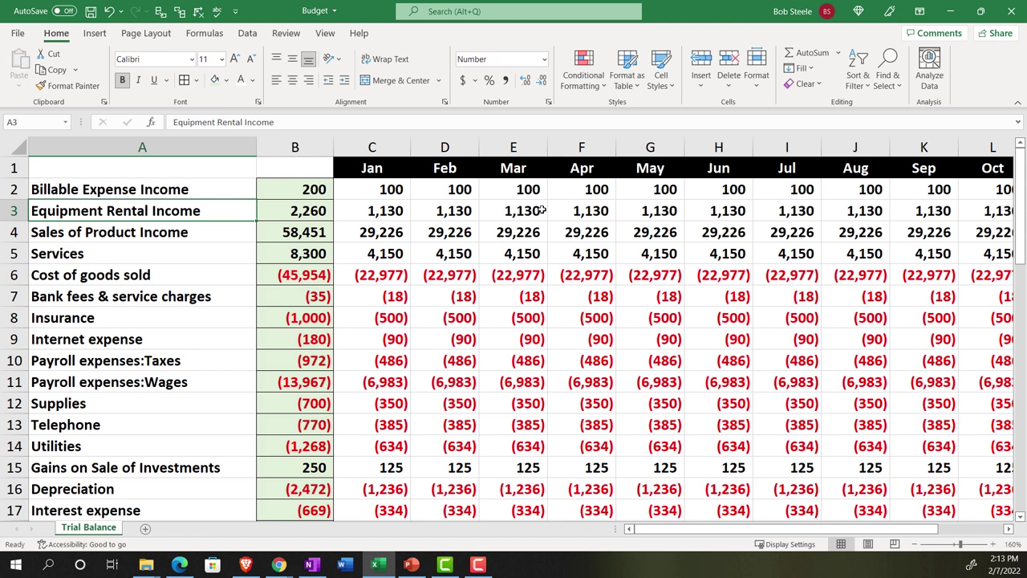
{"action": "left_click", "coordinate": [385, 187]}
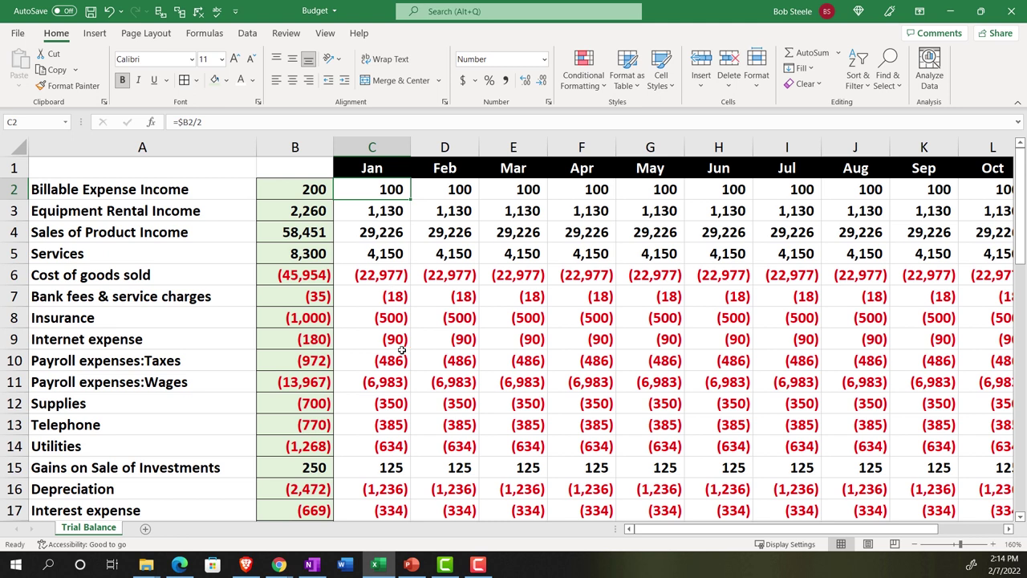
{"action": "left_click", "coordinate": [505, 341]}
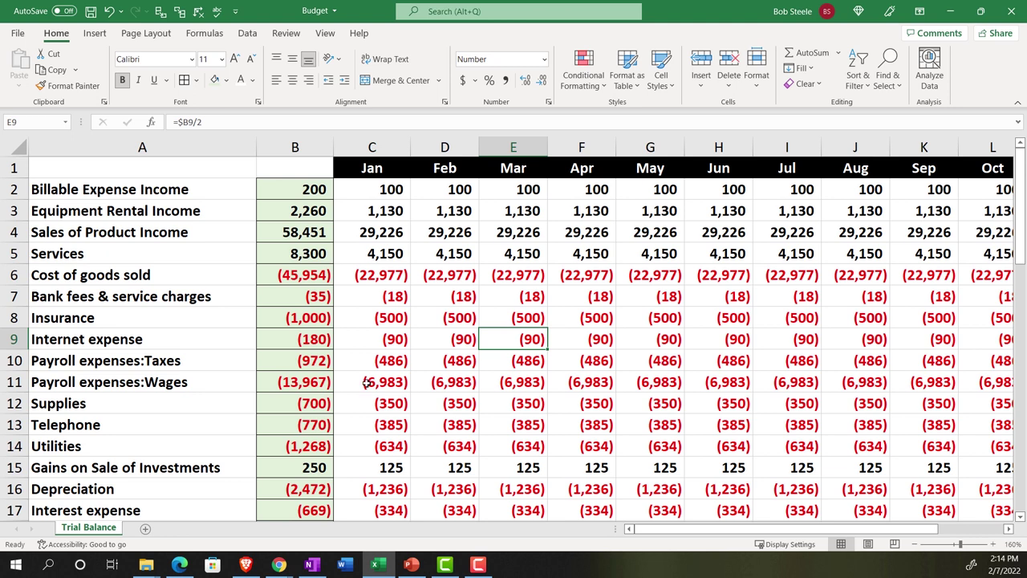
Open the Calculator and return to the Excel budget workbook
{"action": "key", "text": "XF86Calculator"}
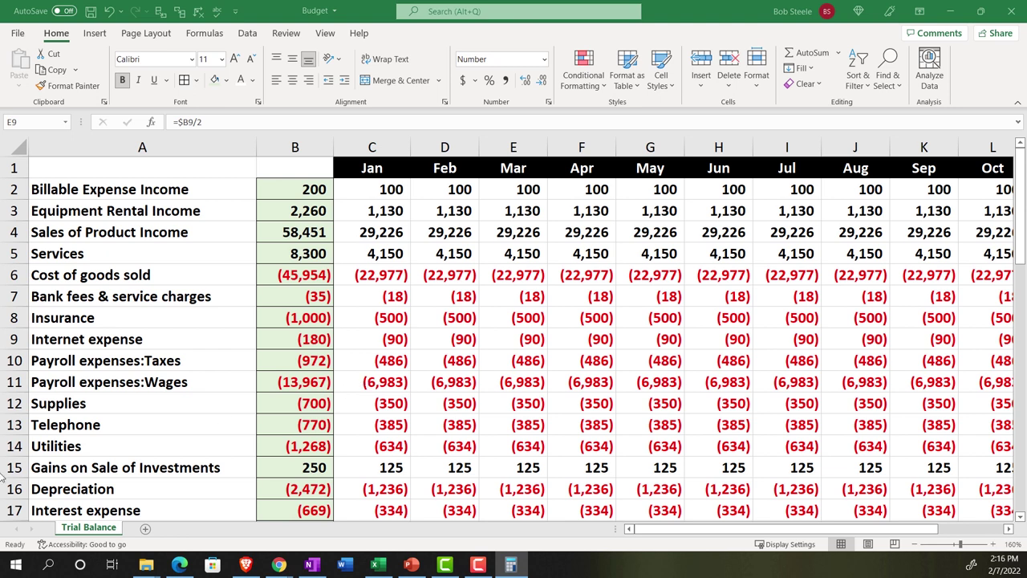
{"action": "key", "text": "alt+Tab"}
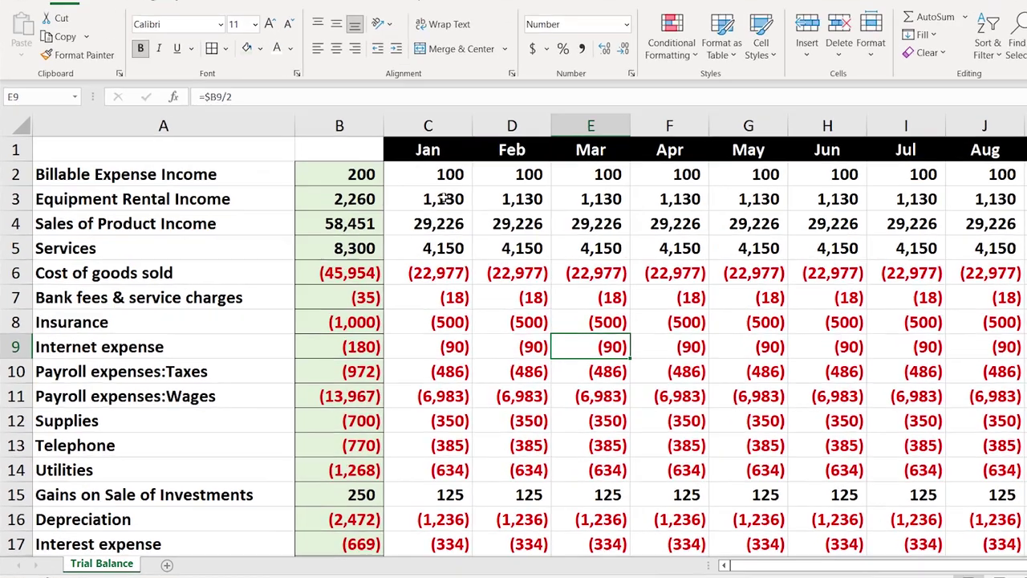
Using the Calculator, multiply January's Equipment Rental Income of 1,130 by 0.05 and add the result to 1,130
{"action": "left_click", "coordinate": [386, 210]}
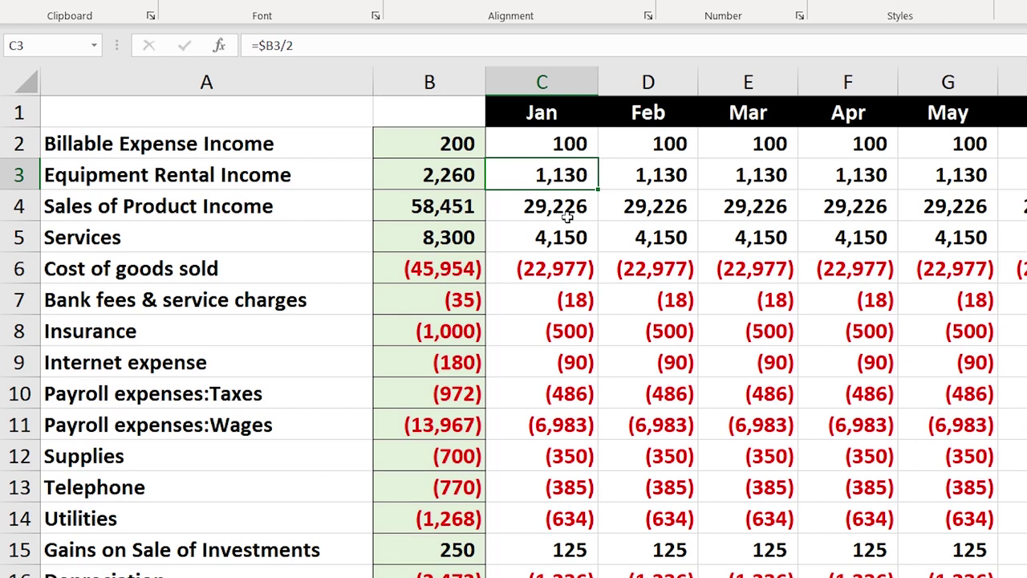
{"action": "key", "text": "Right"}
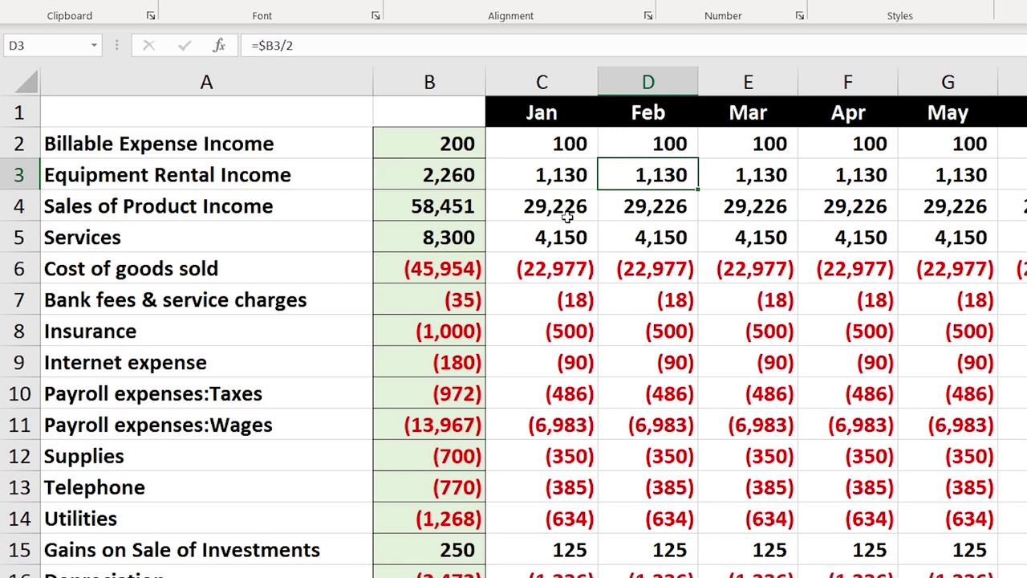
{"action": "key", "text": "Left"}
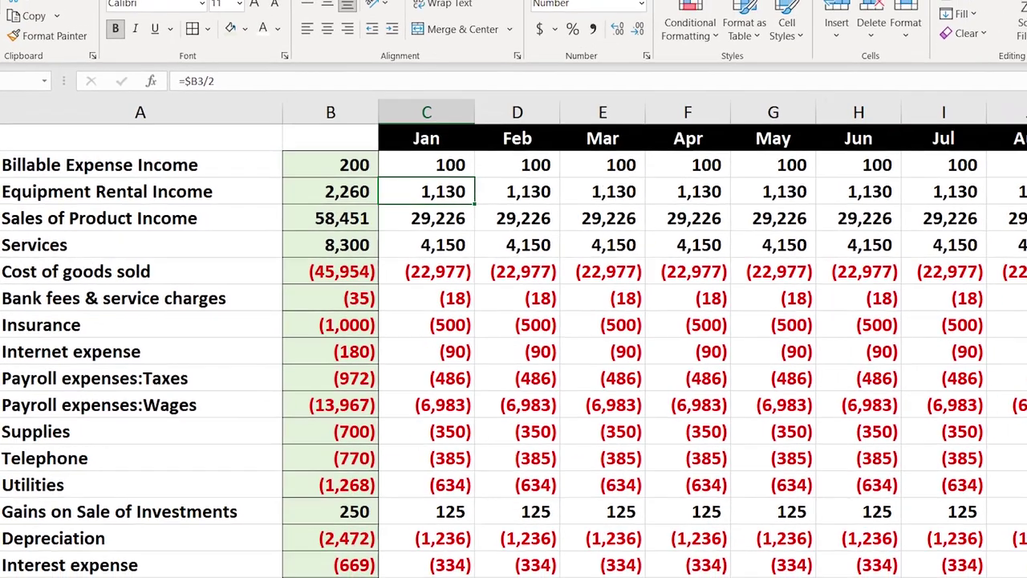
{"action": "key", "text": "XF86Calculator"}
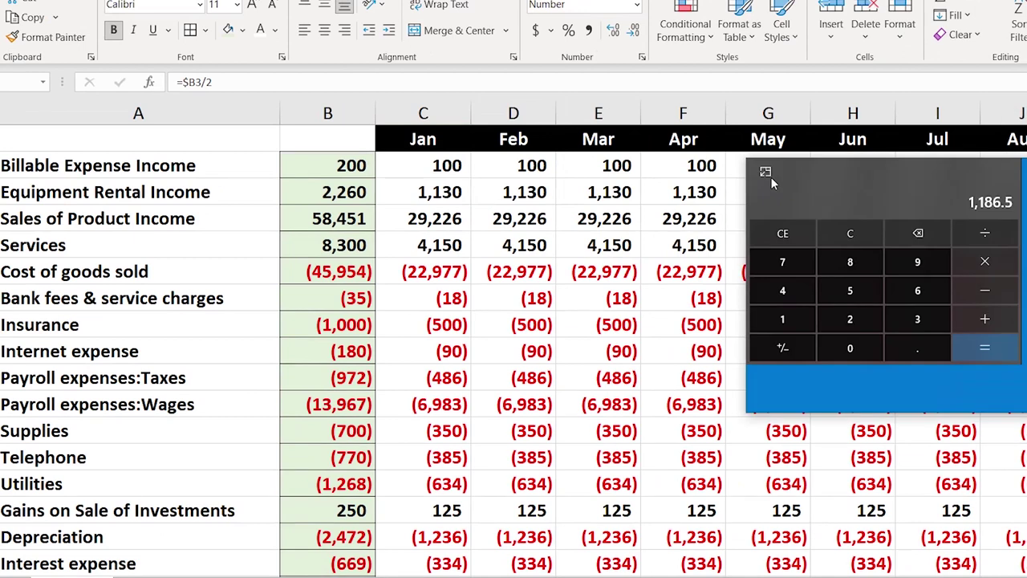
{"action": "left_click", "coordinate": [709, 269]}
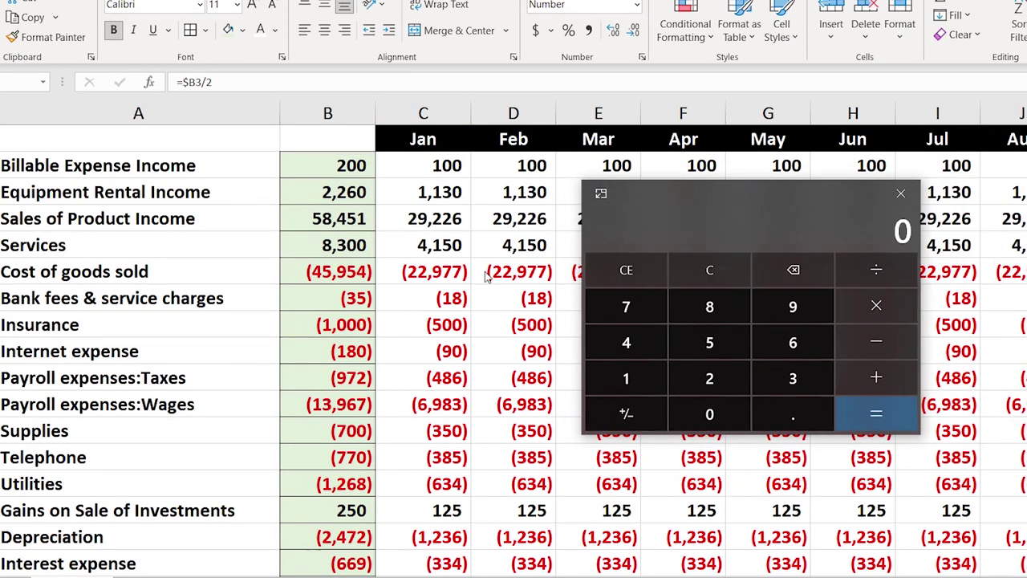
{"action": "type", "text": "1130"}
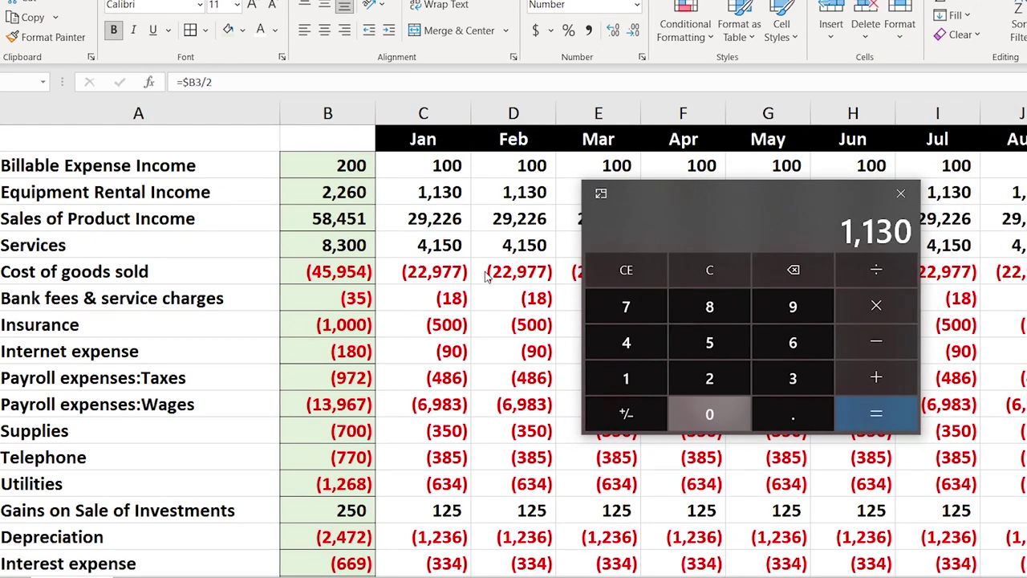
{"action": "key", "text": "asterisk"}
{"action": "type", "text": ".05"}
{"action": "key", "text": "Return"}
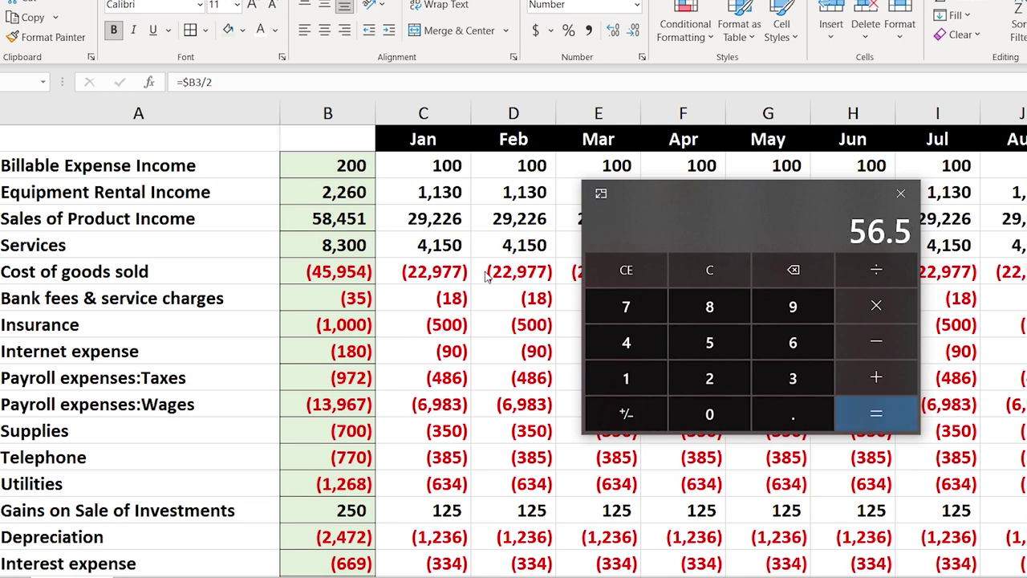
{"action": "type", "text": "110"}
{"action": "key", "text": "Return"}
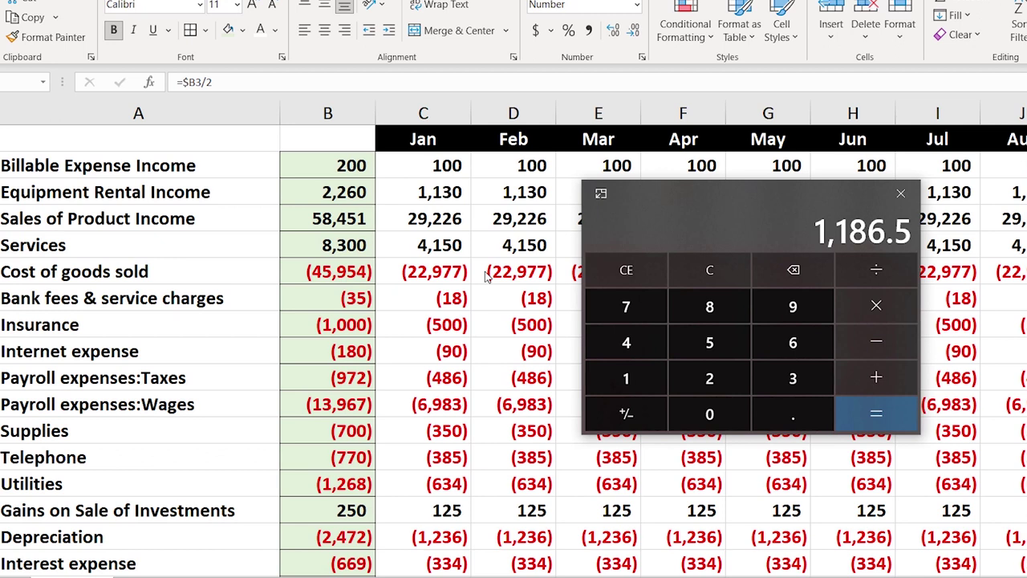
Clear the Calculator, multiply 1 + 0.05 by 1,130, and move the Calculator away from the budget figures
{"action": "left_click", "coordinate": [722, 275]}
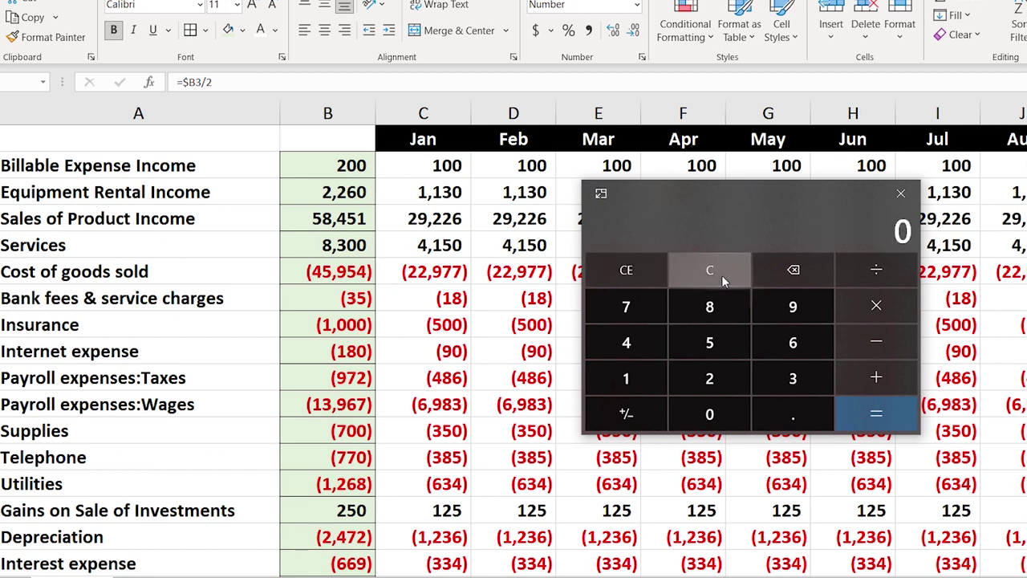
{"action": "key", "text": "1"}
{"action": "key", "text": "plus"}
{"action": "type", "text": "0.05"}
{"action": "key", "text": "Return"}
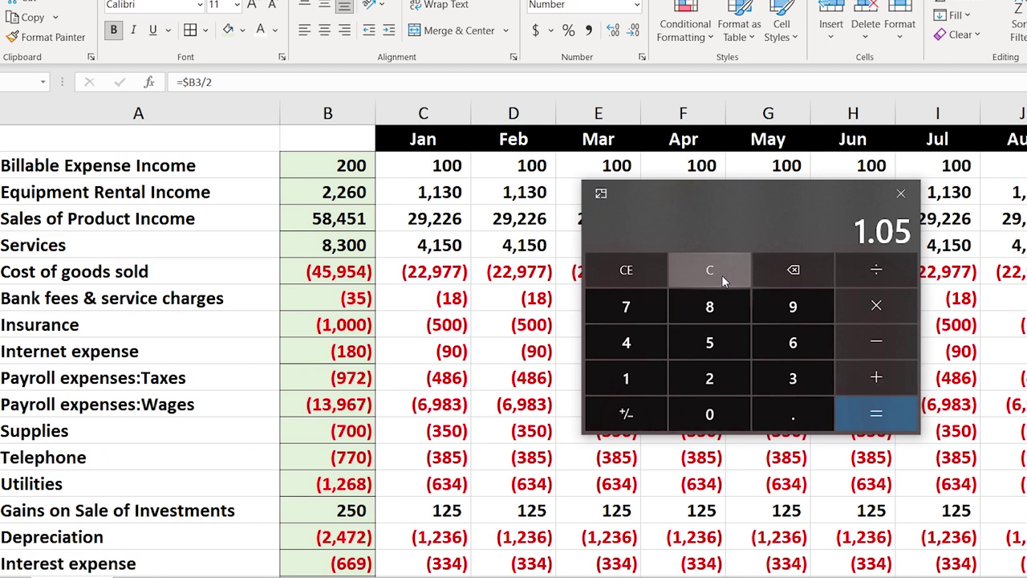
{"action": "key", "text": "asterisk"}
{"action": "type", "text": "1130"}
{"action": "key", "text": "Return"}
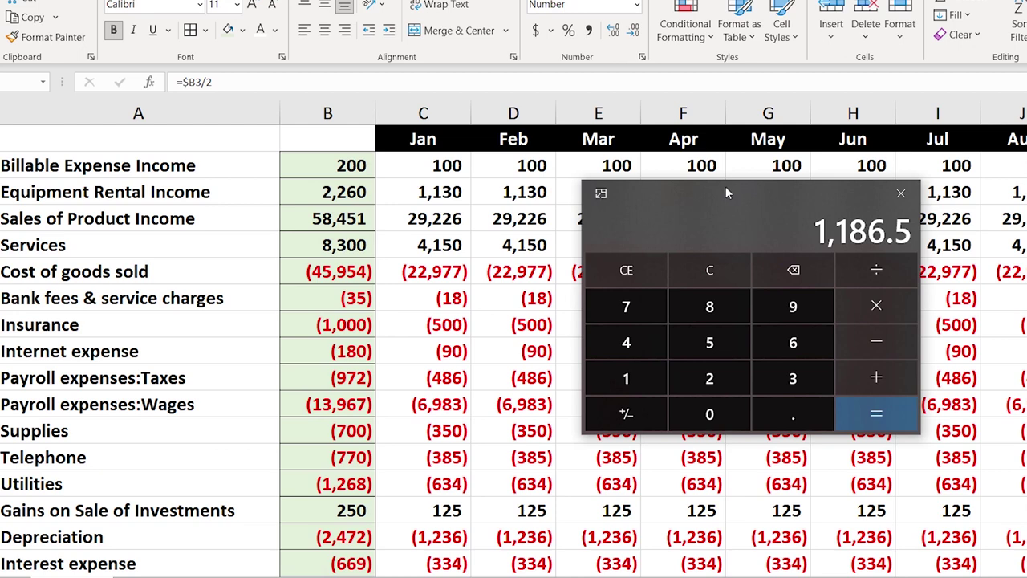
{"action": "left_click_drag", "start_coordinate": [725, 193], "coordinate": [1026, 192]}
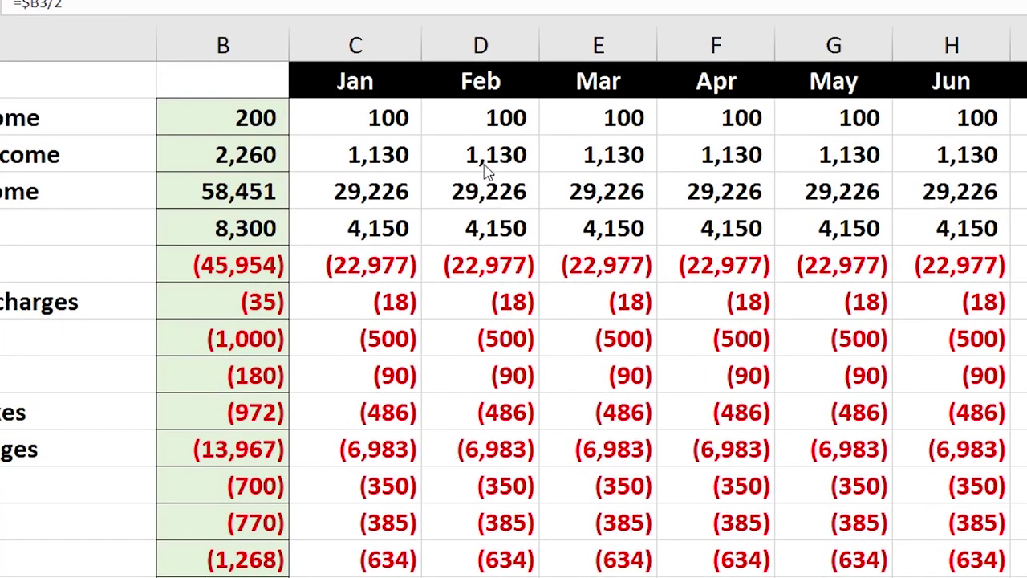
Replace February's Equipment Rental Income formula in D3 with =C3*1.05 for 5% growth over January
{"action": "key", "text": "Down"}
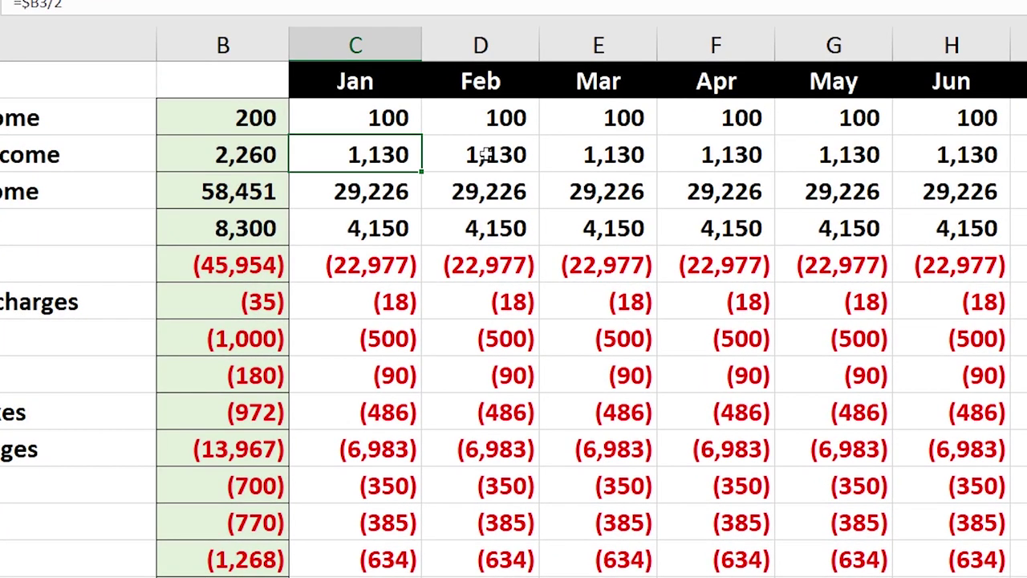
{"action": "double_click", "coordinate": [485, 155]}
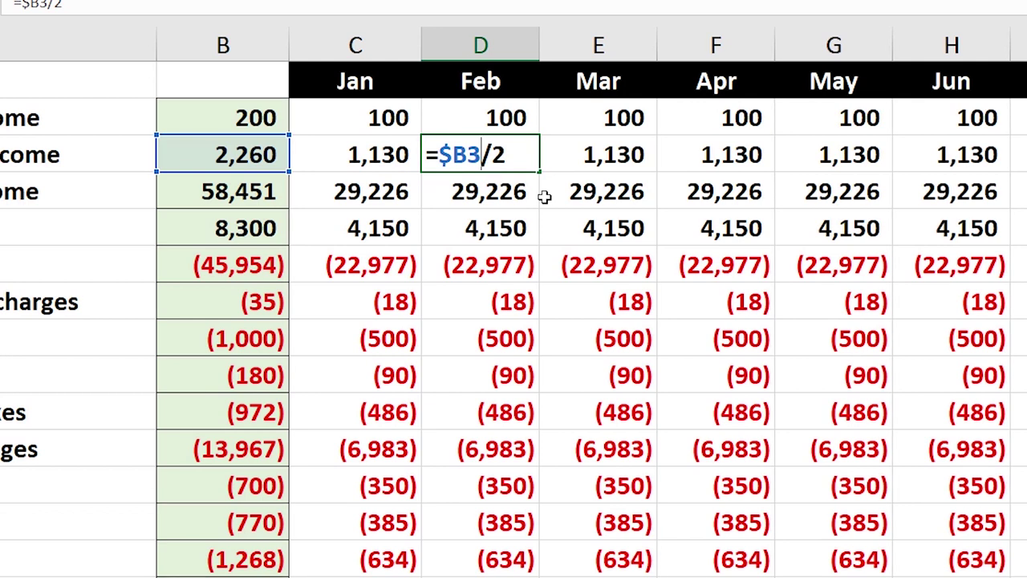
{"action": "key", "text": "Return"}
{"action": "key", "text": "Up"}
{"action": "type", "text": "="}
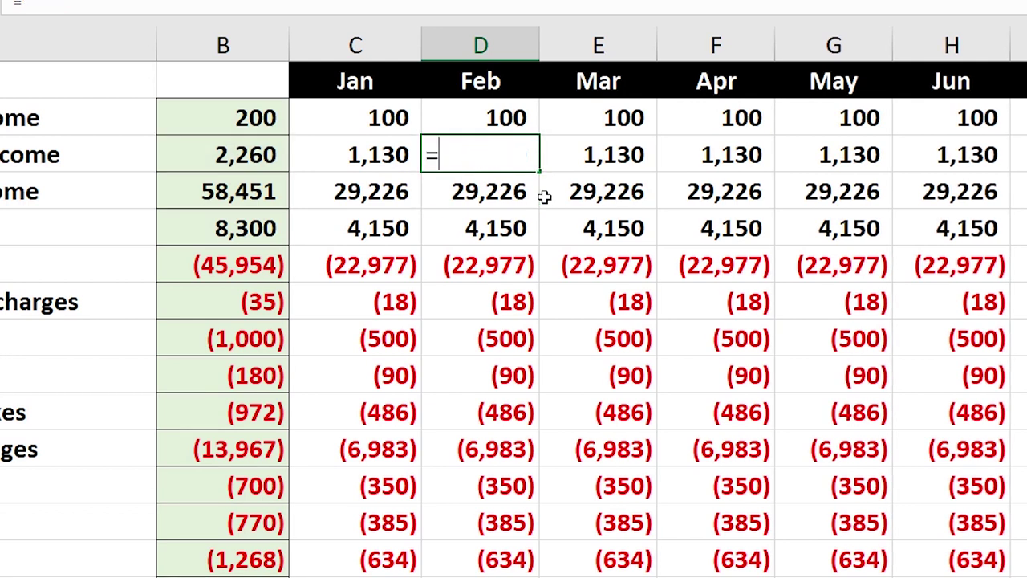
{"action": "key", "text": "Left"}
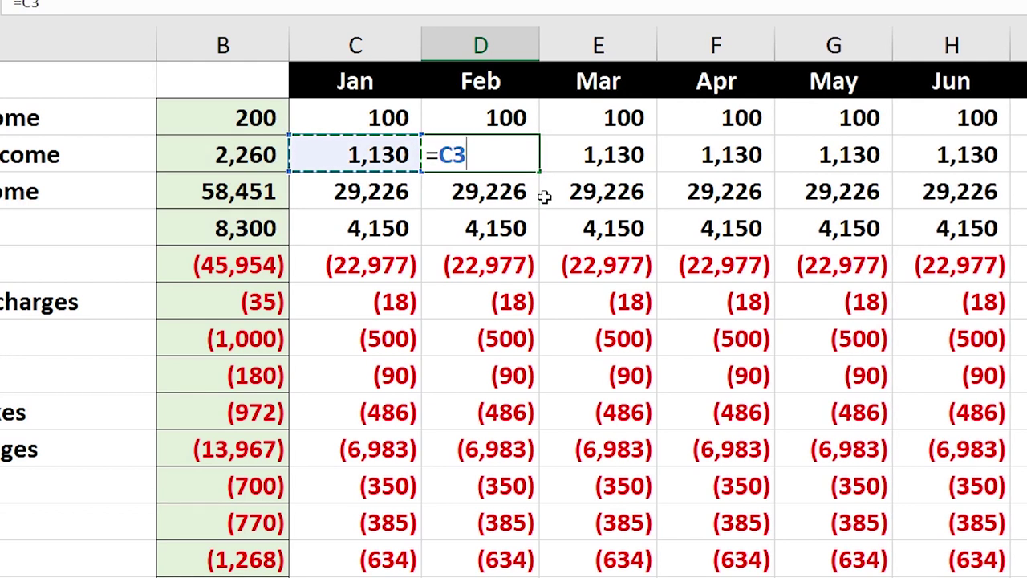
{"action": "type", "text": "*"}
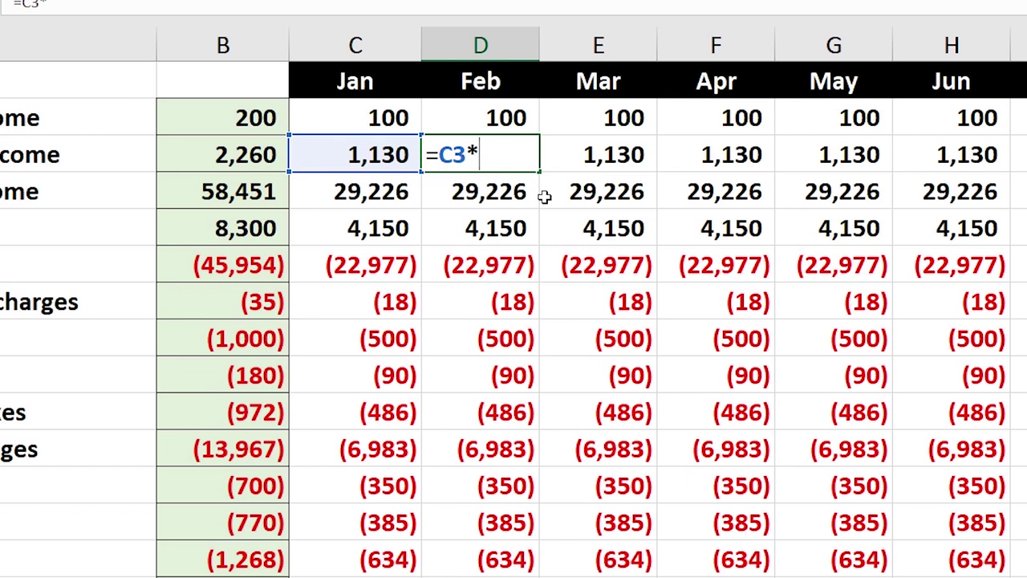
{"action": "type", "text": "1.05"}
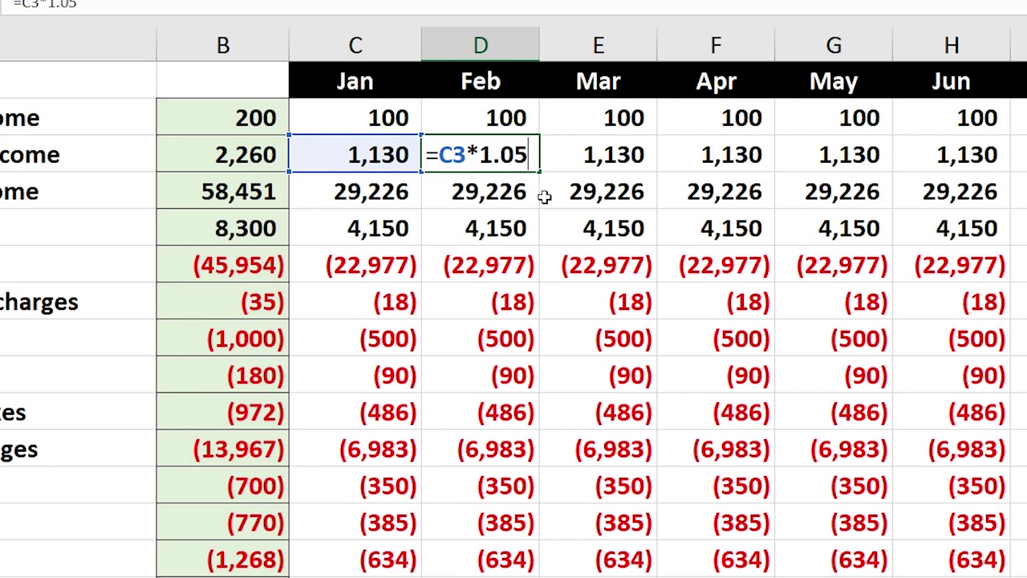
{"action": "key", "text": "Return"}
{"action": "key", "text": "Up"}
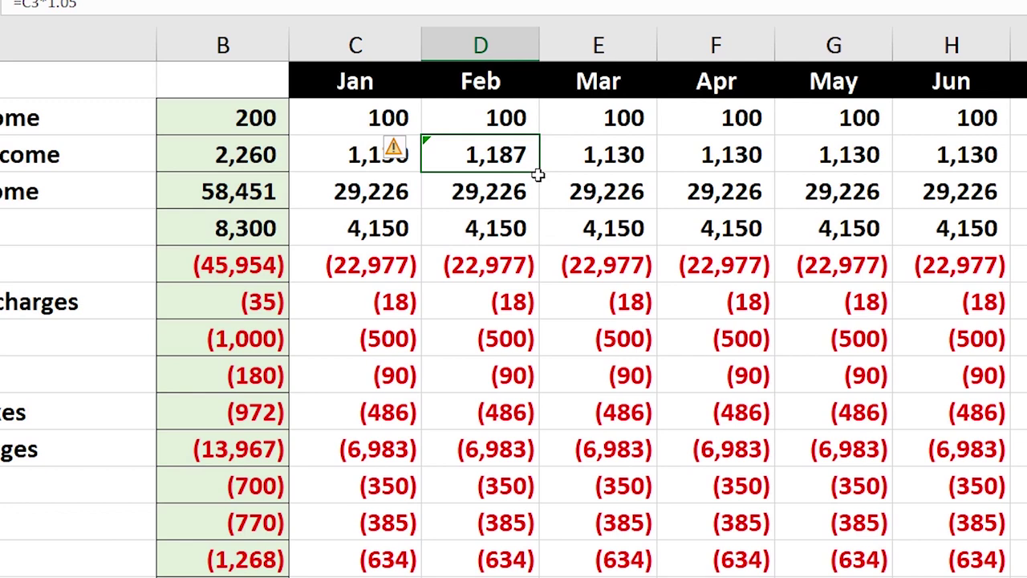
Fill the 5% growth formula from D3 through December in N3, and check the sum formula in O3
{"action": "left_click_drag", "start_coordinate": [539, 173], "coordinate": [1026, 176]}
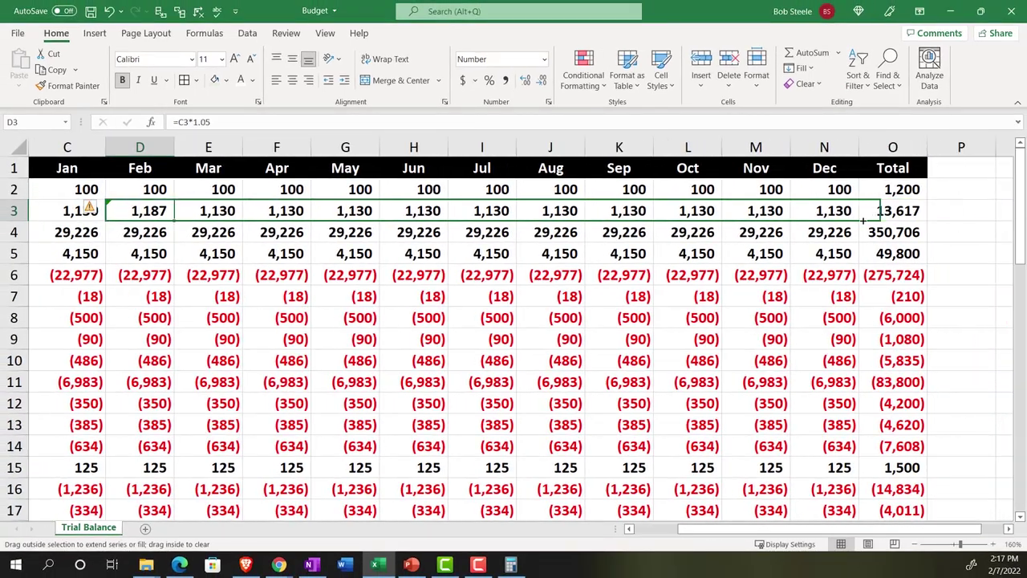
{"action": "left_click_drag", "start_coordinate": [863, 219], "coordinate": [859, 219]}
{"action": "left_click", "coordinate": [898, 208]}
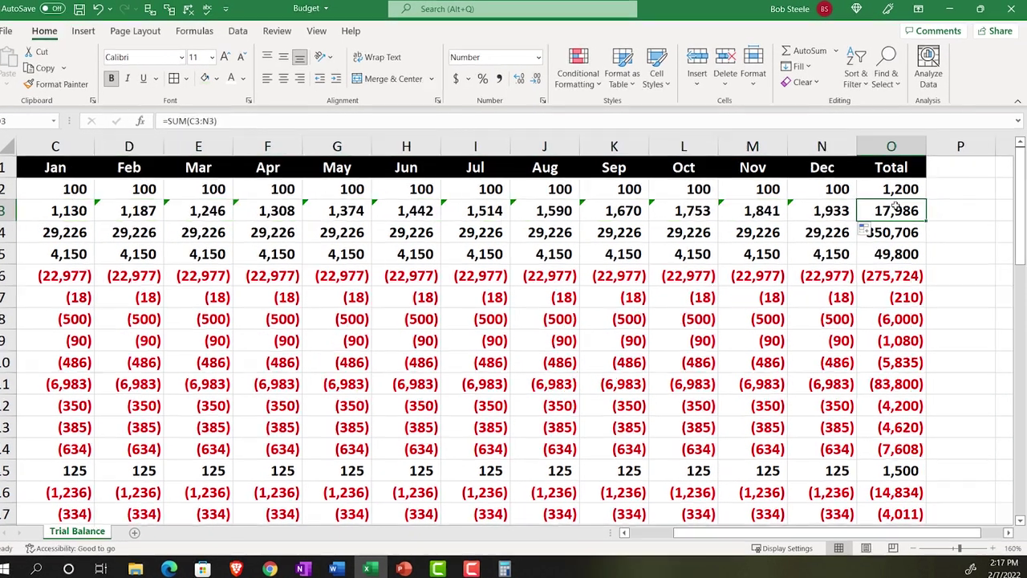
{"action": "double_click", "coordinate": [897, 208]}
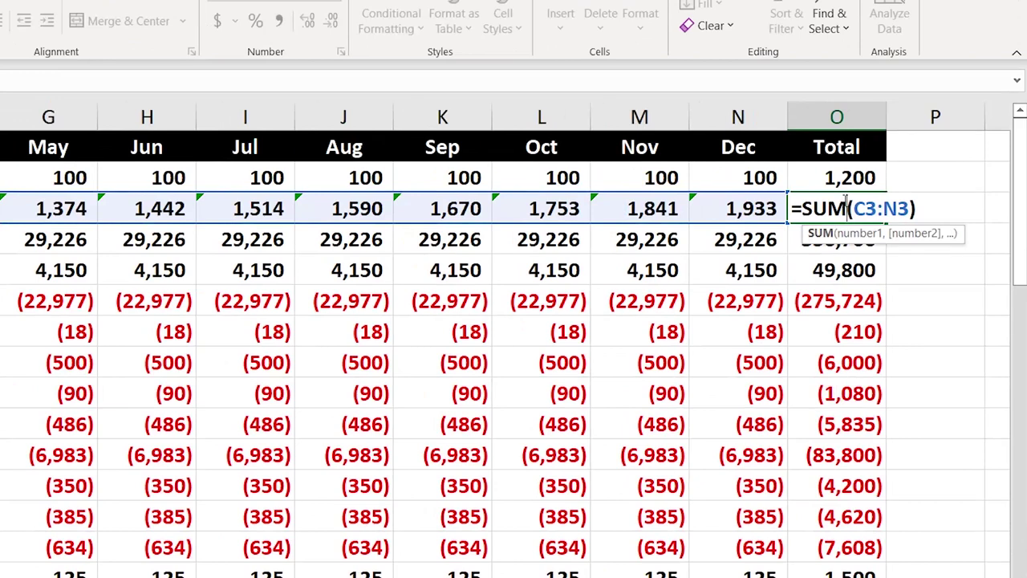
{"action": "key", "text": "Return"}
{"action": "left_click", "coordinate": [896, 206]}
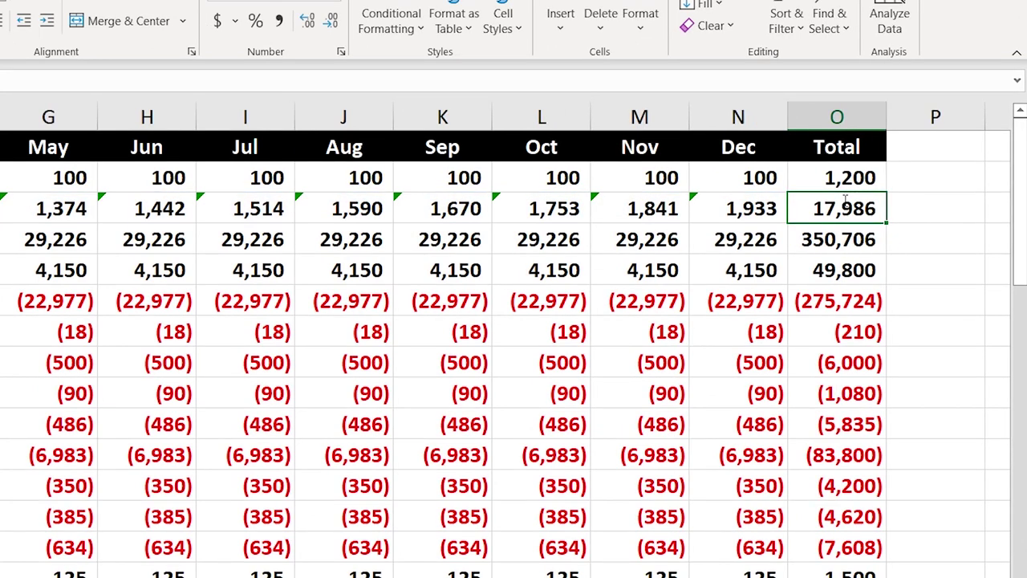
Review the Equipment Rental Income row from its Total back to its label and the January formula in C3
{"action": "key", "text": "Left"}
{"action": "key", "text": "Left"}
{"action": "key", "text": "Left"}
{"action": "key", "text": "Left"}
{"action": "key", "text": "Left"}
{"action": "key", "text": "Left"}
{"action": "key", "text": "Left"}
{"action": "key", "text": "Left"}
{"action": "key", "text": "Left"}
{"action": "key", "text": "Left"}
{"action": "key", "text": "Left"}
{"action": "key", "text": "Left"}
{"action": "key", "text": "Left"}
{"action": "key", "text": "Left"}
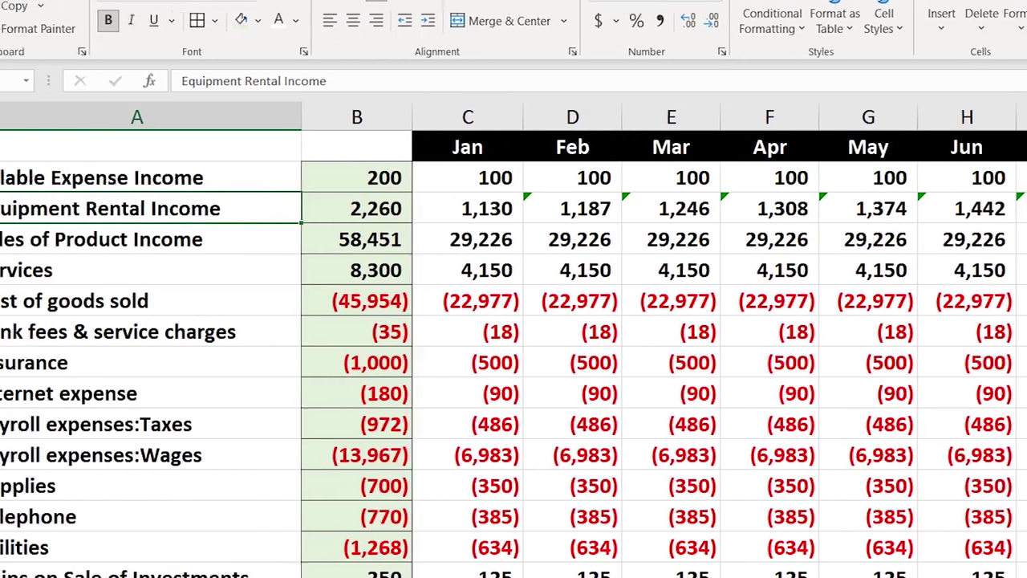
{"action": "key", "text": "Right"}
{"action": "key", "text": "Right"}
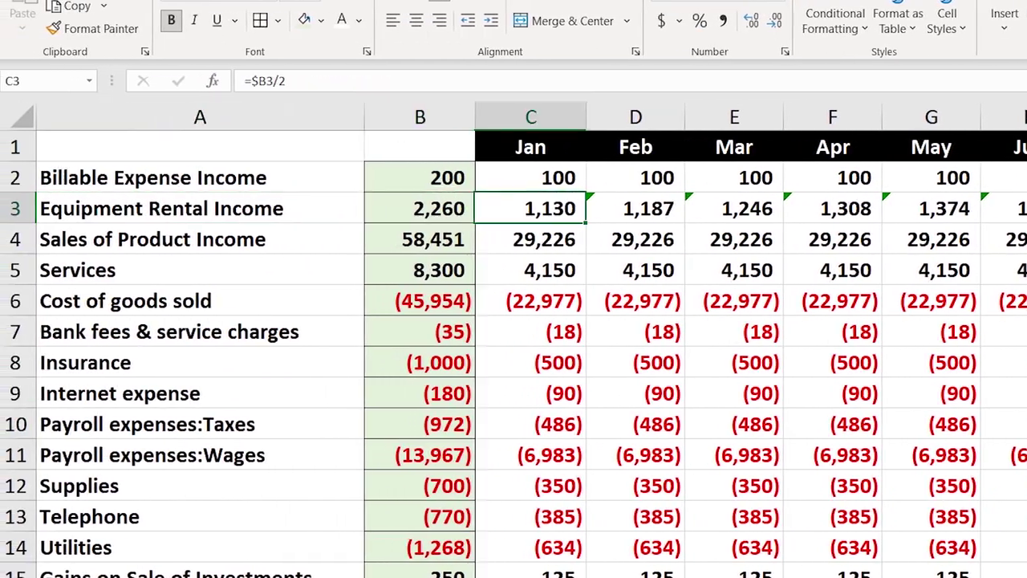
Replace February's Sales of Product Income formula in D4 with =C4*1.1 for 10% growth over January
{"action": "key", "text": "Right"}
{"action": "key", "text": "Down"}
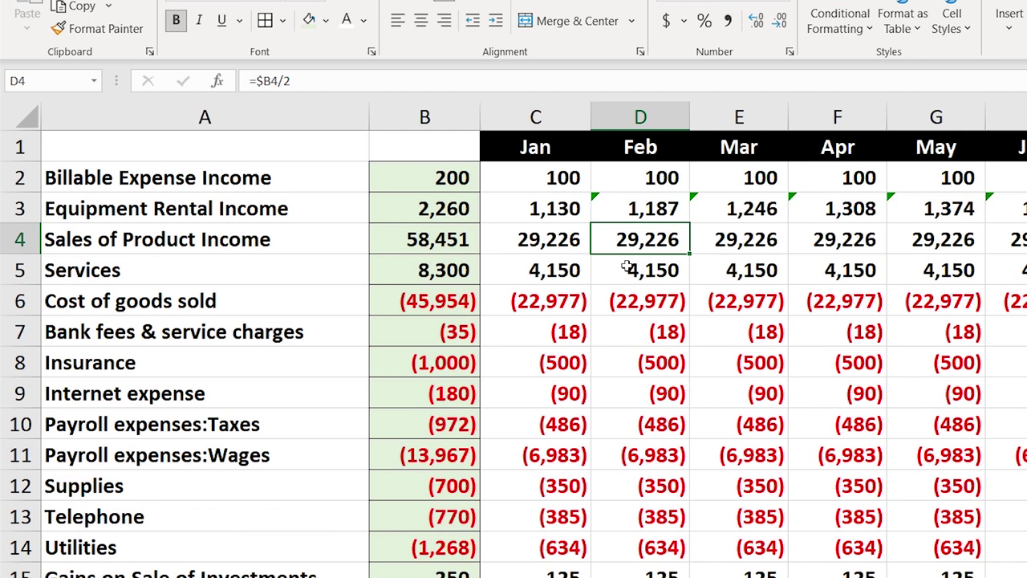
{"action": "type", "text": "="}
{"action": "key", "text": "Left"}
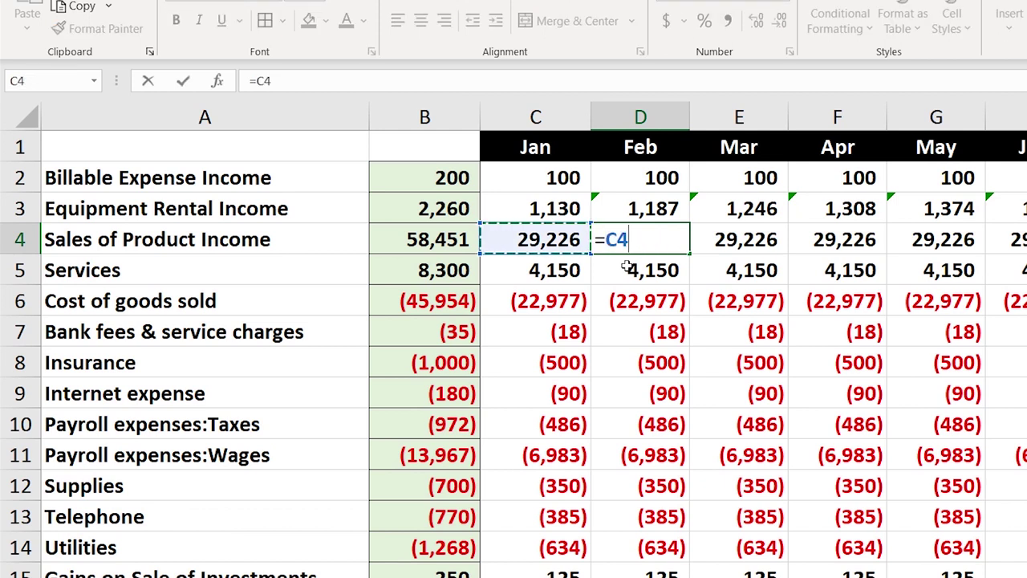
{"action": "type", "text": "*"}
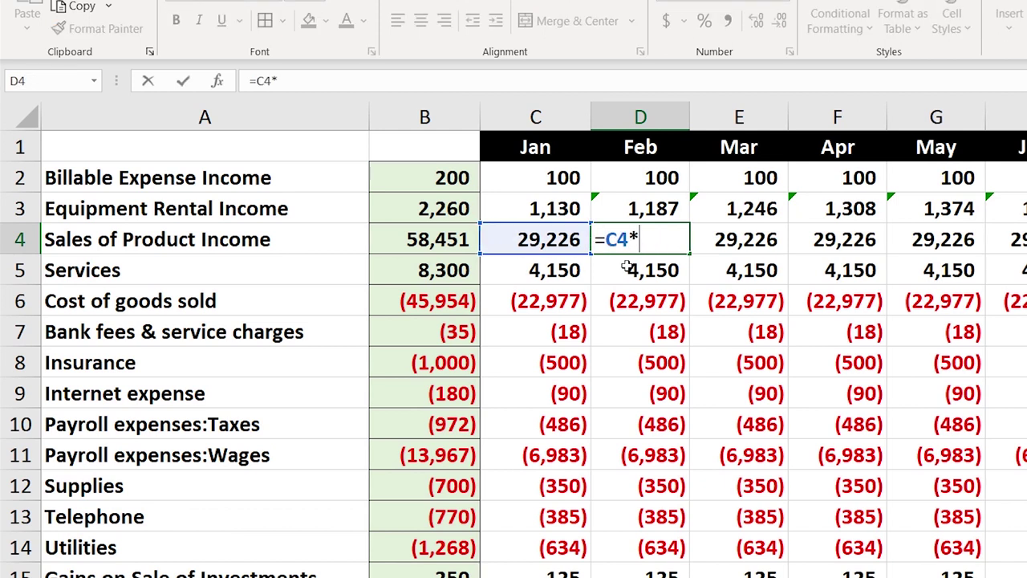
{"action": "type", "text": "1.1"}
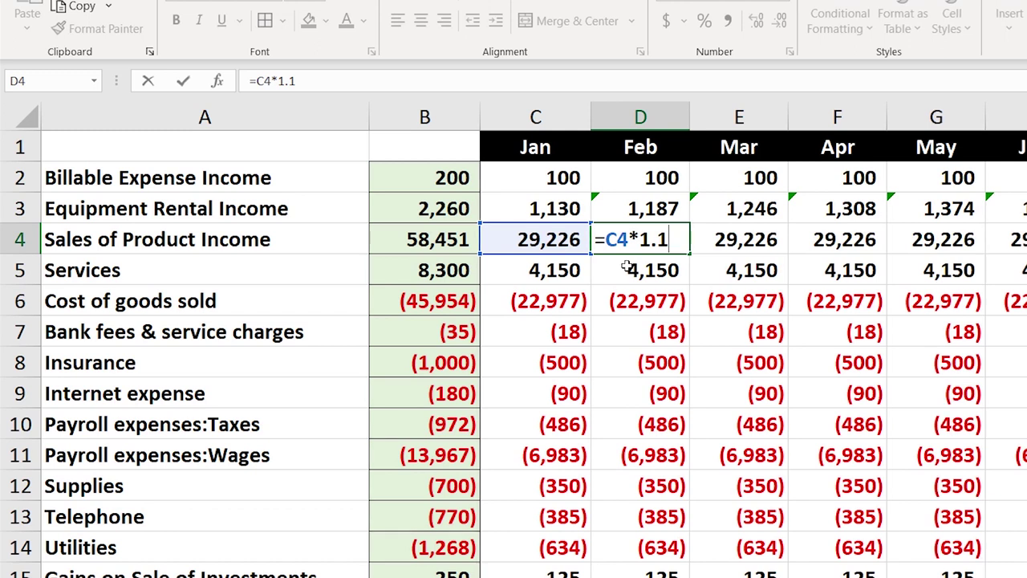
{"action": "key", "text": "Return"}
{"action": "key", "text": "Up"}
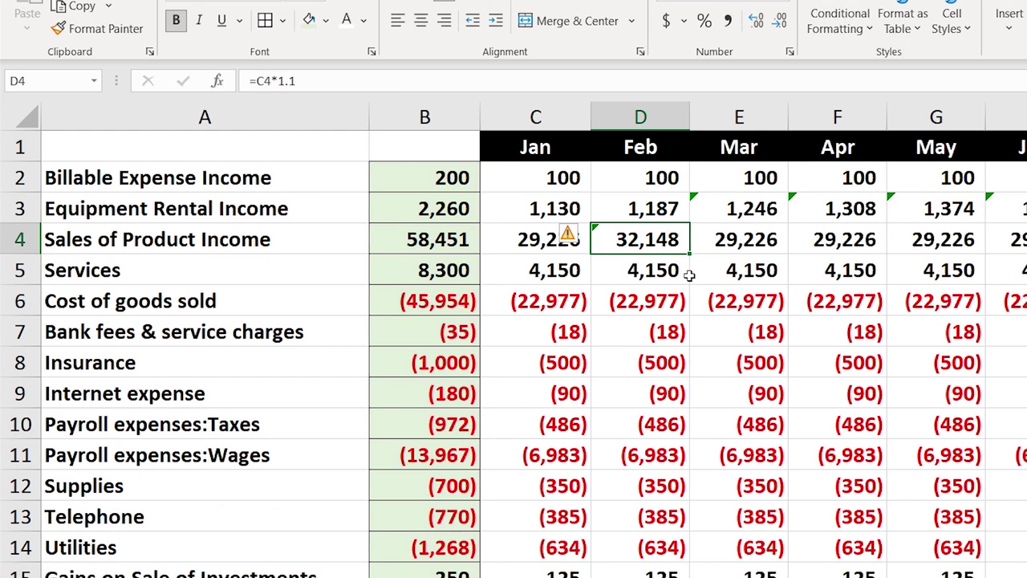
Check the growth formula in D3, and fill the 10% growth formula from D4 through December in N4
{"action": "double_click", "coordinate": [654, 212]}
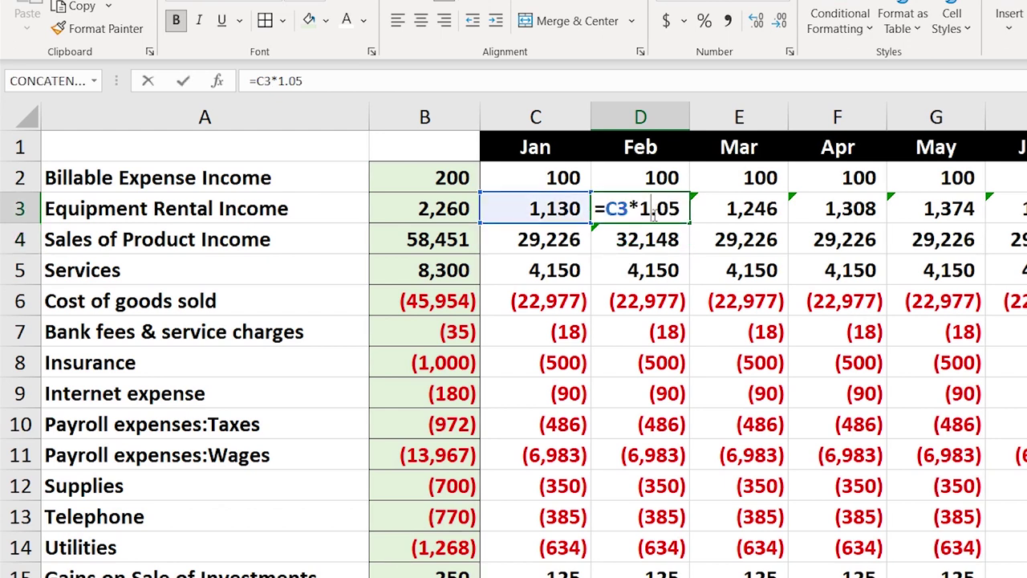
{"action": "key", "text": "Return"}
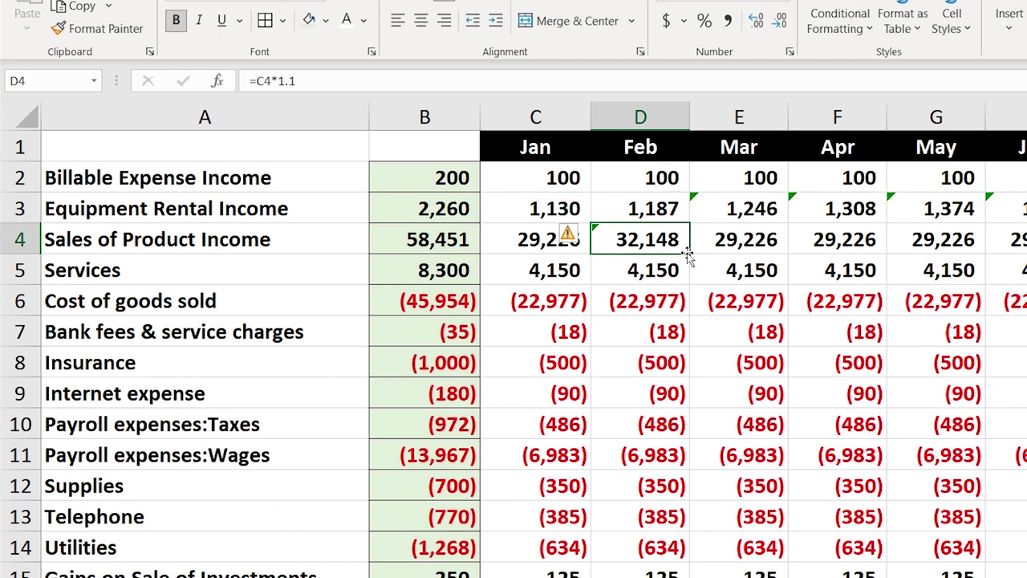
{"action": "left_click_drag", "start_coordinate": [689, 254], "coordinate": [1026, 240]}
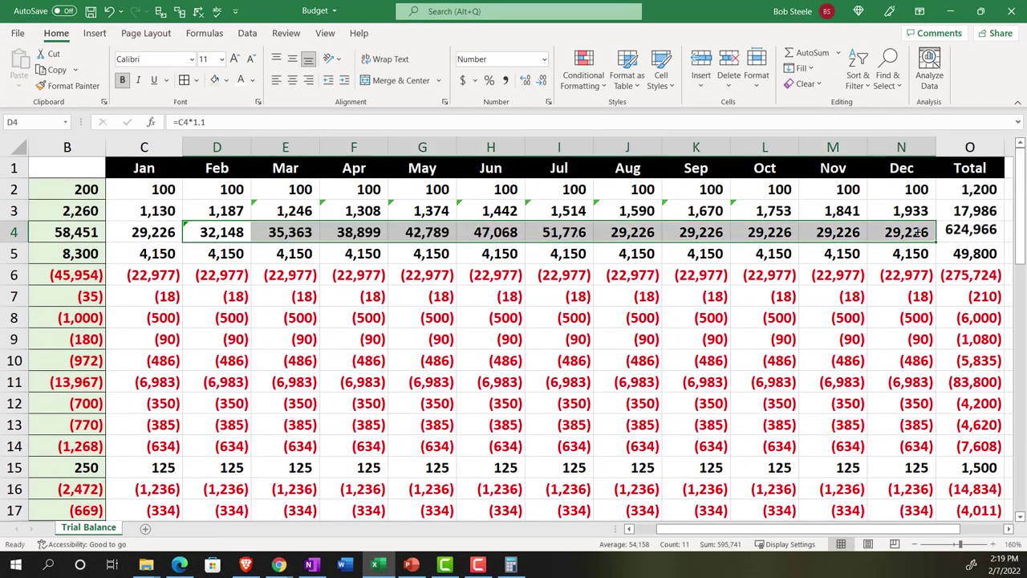
Review the Services row from December in N5 back to January in C5
{"action": "left_click", "coordinate": [897, 257]}
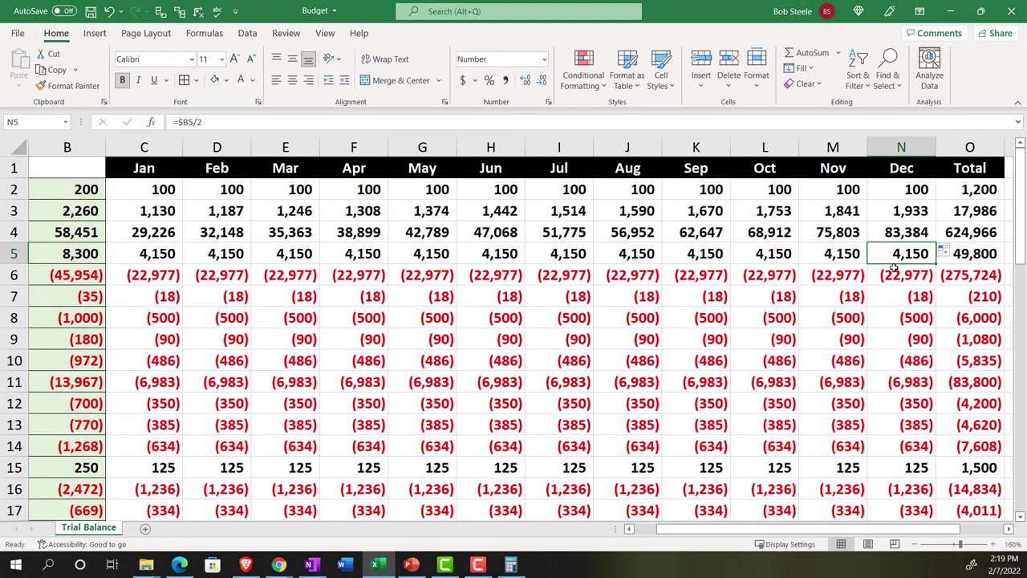
{"action": "key", "text": "Left"}
{"action": "key", "text": "Left"}
{"action": "key", "text": "Left"}
{"action": "key", "text": "Left"}
{"action": "key", "text": "Left"}
{"action": "key", "text": "Left"}
{"action": "key", "text": "Left"}
{"action": "key", "text": "Left"}
{"action": "key", "text": "Left"}
{"action": "key", "text": "Left"}
{"action": "key", "text": "Left"}
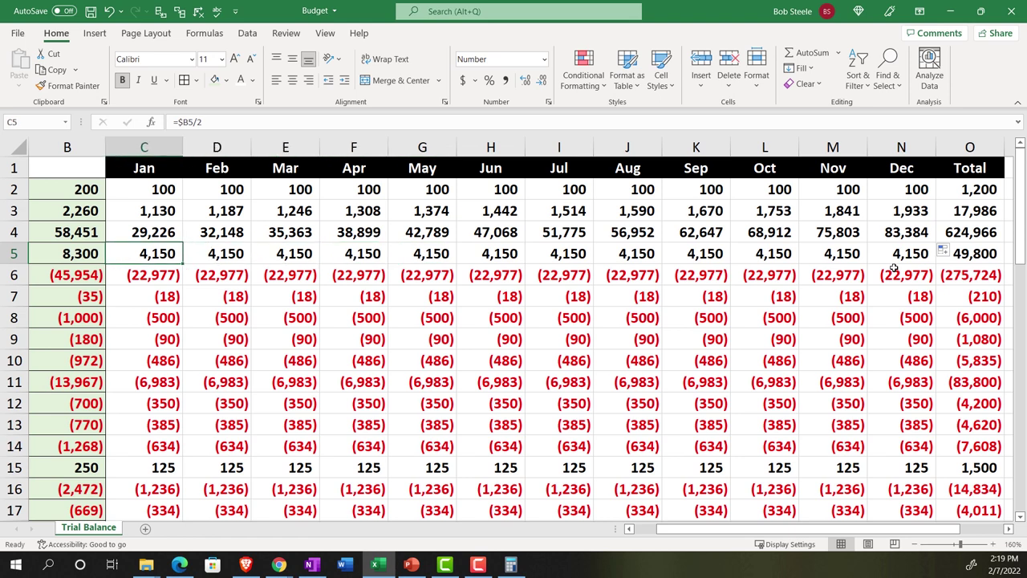
Replace February's Services formula in D5 with =C5+1000, adding a flat 1,000 to January's amount
{"action": "key", "text": "Left"}
{"action": "key", "text": "Left"}
{"action": "key", "text": "Right"}
{"action": "key", "text": "Right"}
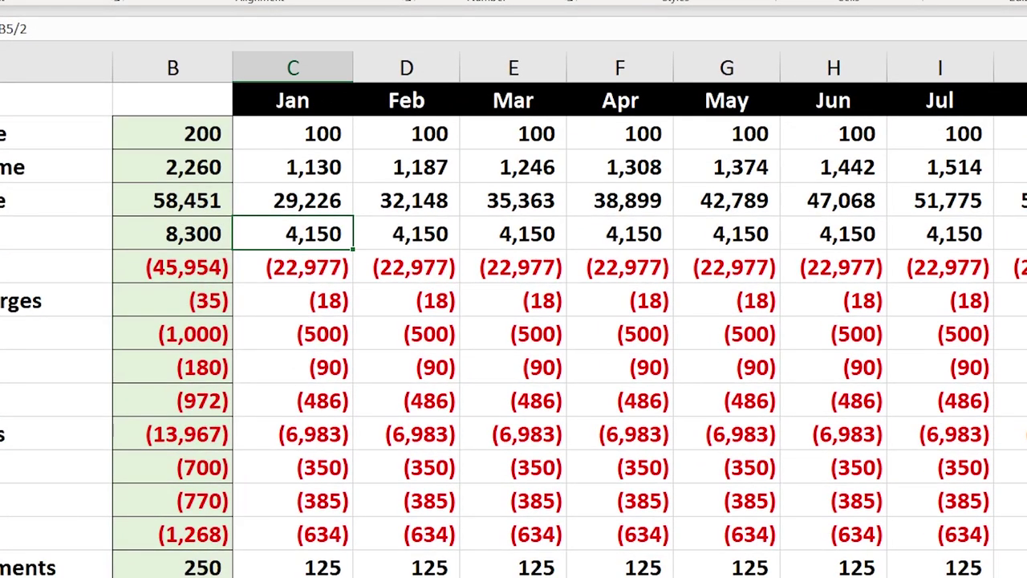
{"action": "key", "text": "Right"}
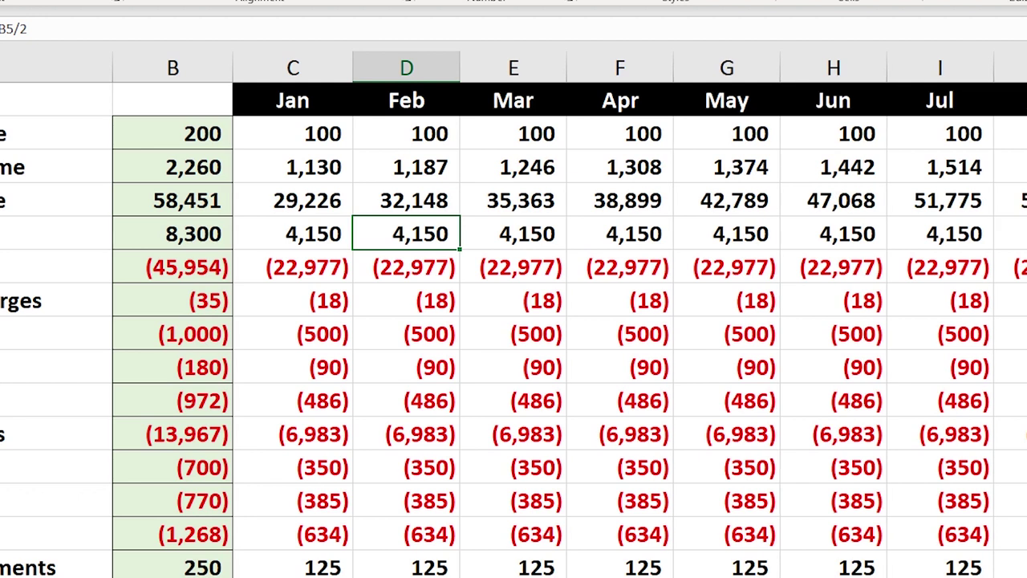
{"action": "double_click", "coordinate": [418, 235]}
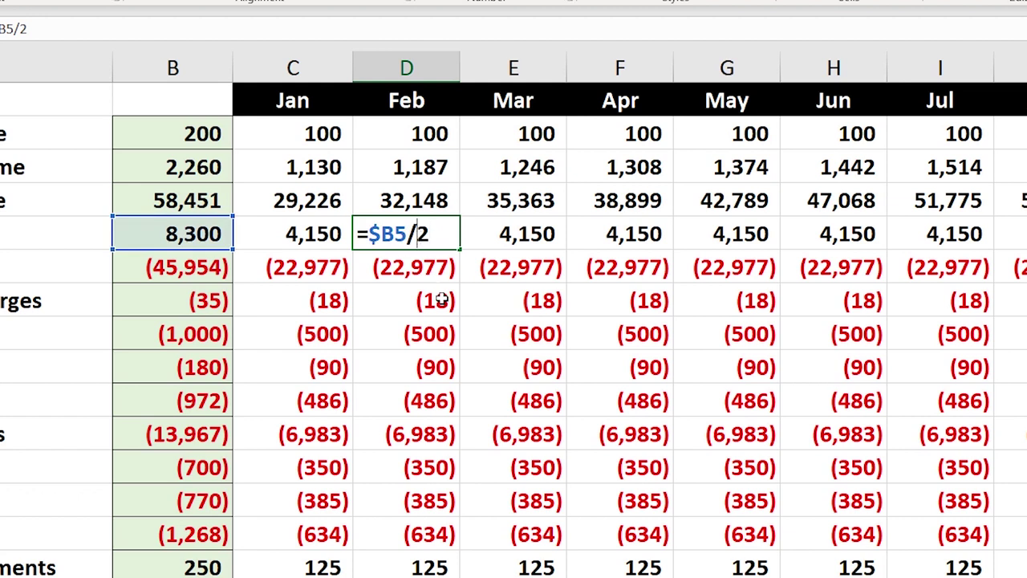
{"action": "key", "text": "Right"}
{"action": "key", "text": "BackSpace"}
{"action": "key", "text": "BackSpace"}
{"action": "key", "text": "BackSpace"}
{"action": "key", "text": "BackSpace"}
{"action": "key", "text": "BackSpace"}
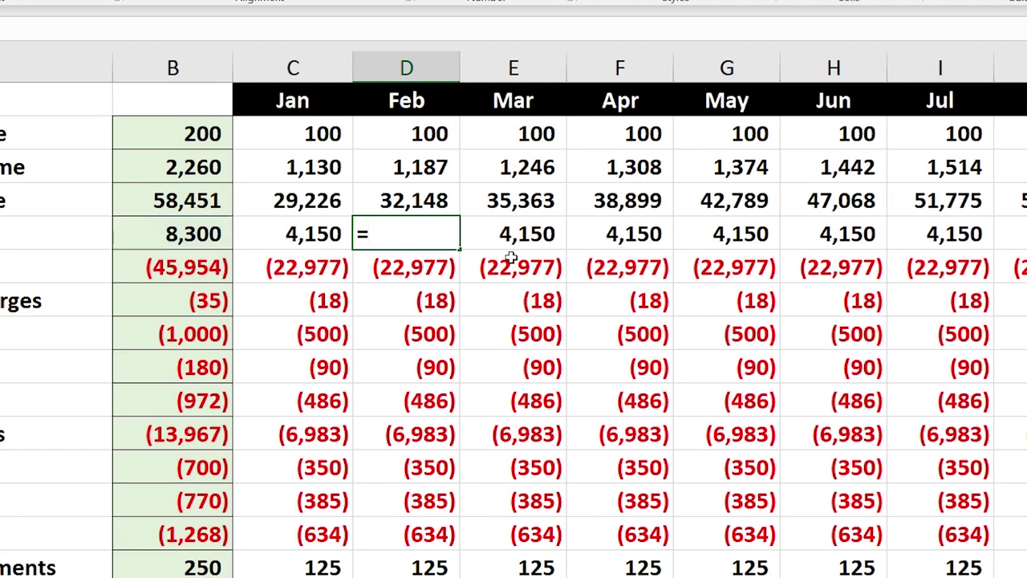
{"action": "left_click", "coordinate": [306, 232]}
{"action": "type", "text": "+1000"}
{"action": "key", "text": "Return"}
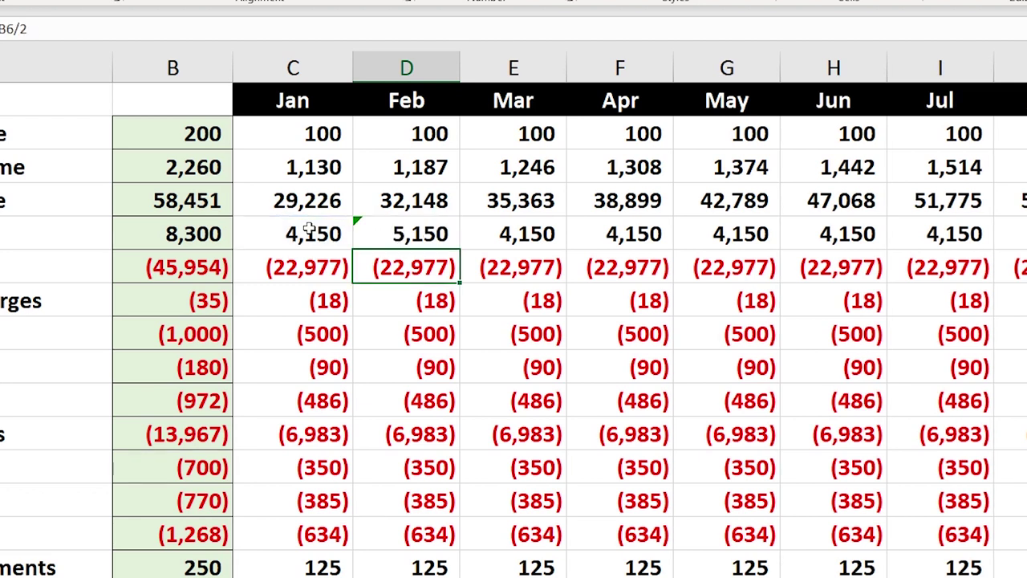
Fill the Services formula from D5 across the months through December in N5, and return to the row's start
{"action": "left_click", "coordinate": [429, 237]}
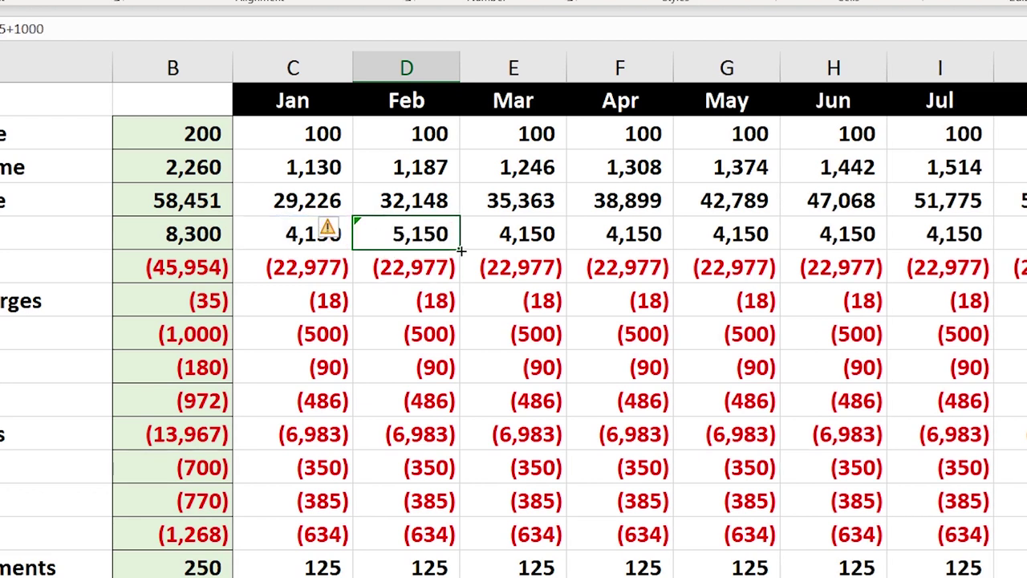
{"action": "left_click_drag", "start_coordinate": [461, 251], "coordinate": [878, 249]}
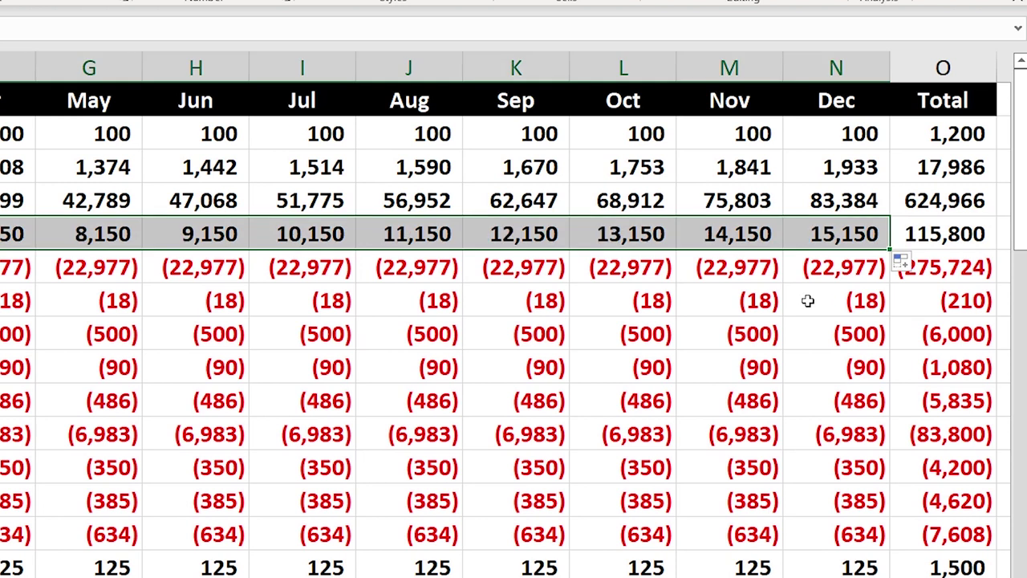
{"action": "key", "text": "Home"}
{"action": "key", "text": "Right"}
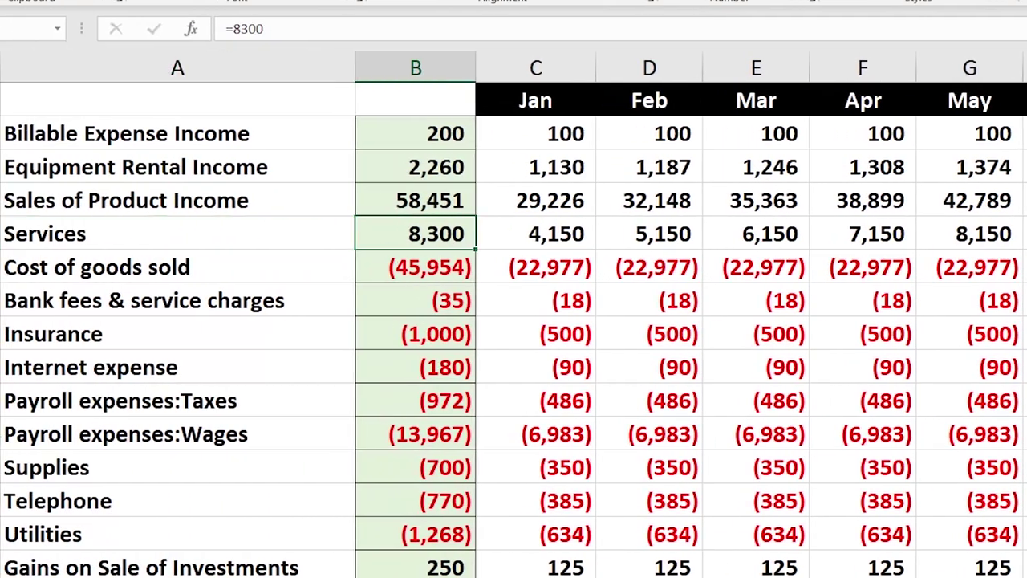
Check January's Cost of goods sold in C6 against Sales of Product Income and its growth formula in D4
{"action": "key", "text": "Right"}
{"action": "key", "text": "Down"}
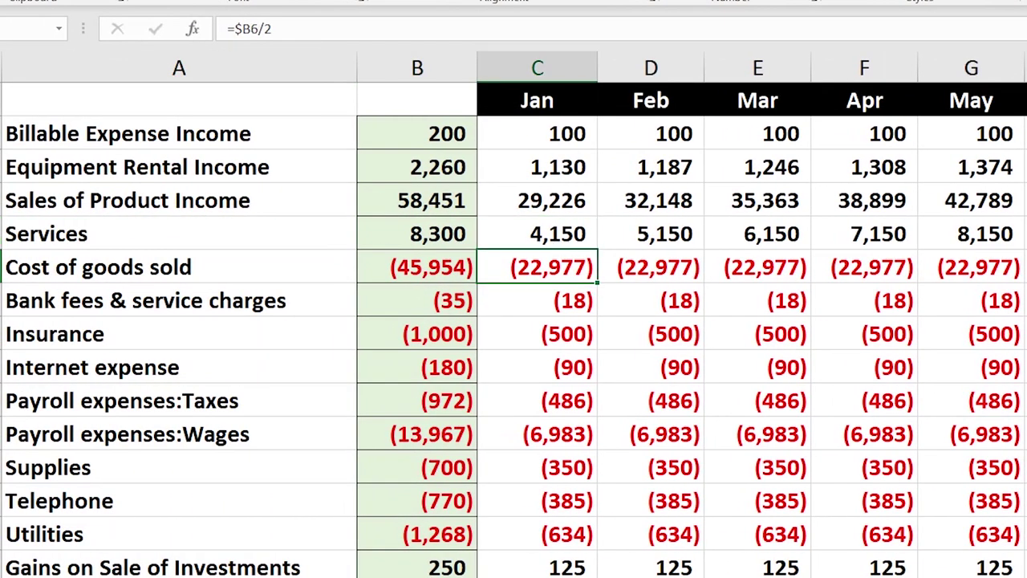
{"action": "left_click", "coordinate": [557, 270]}
{"action": "left_click", "coordinate": [543, 205]}
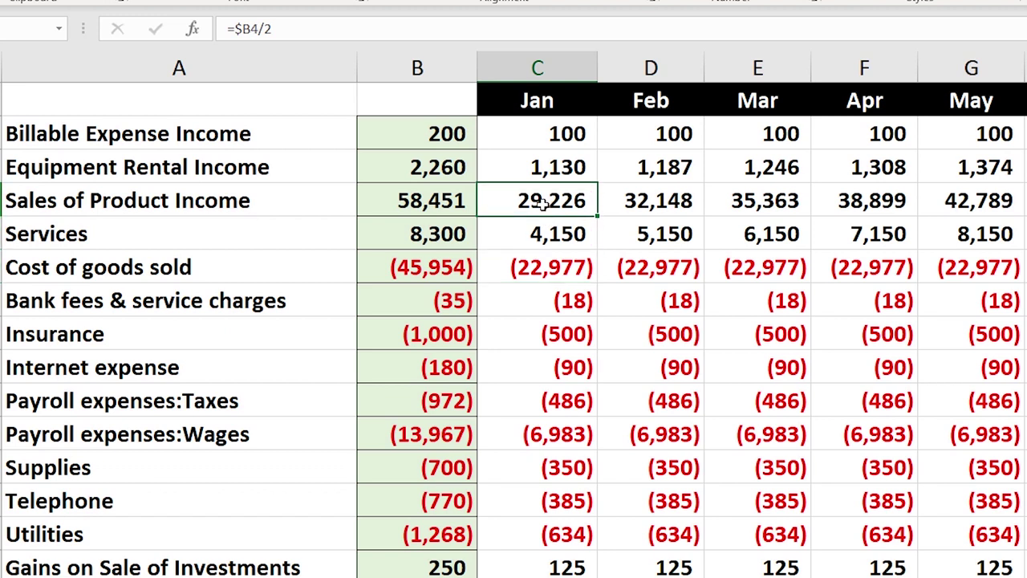
{"action": "left_click", "coordinate": [631, 200]}
{"action": "type", "text": "=C4*1.1"}
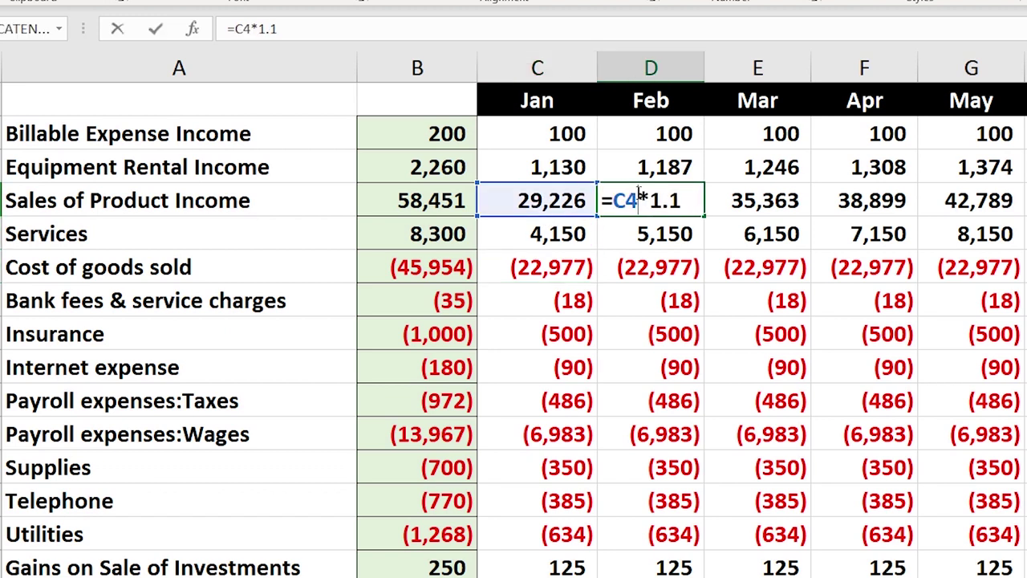
{"action": "key", "text": "Return"}
{"action": "left_click", "coordinate": [639, 193]}
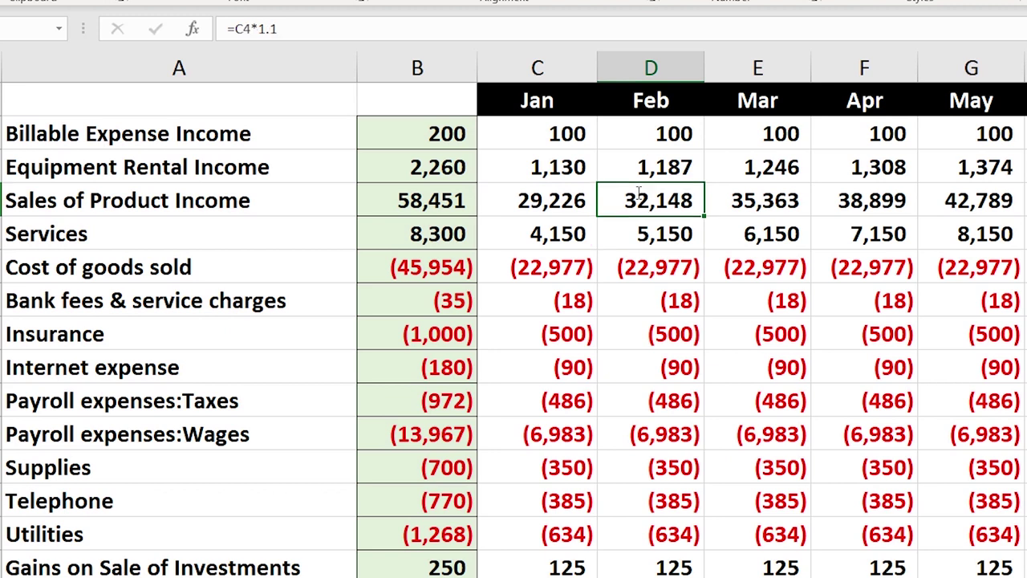
{"action": "key", "text": "Down"}
{"action": "key", "text": "Down"}
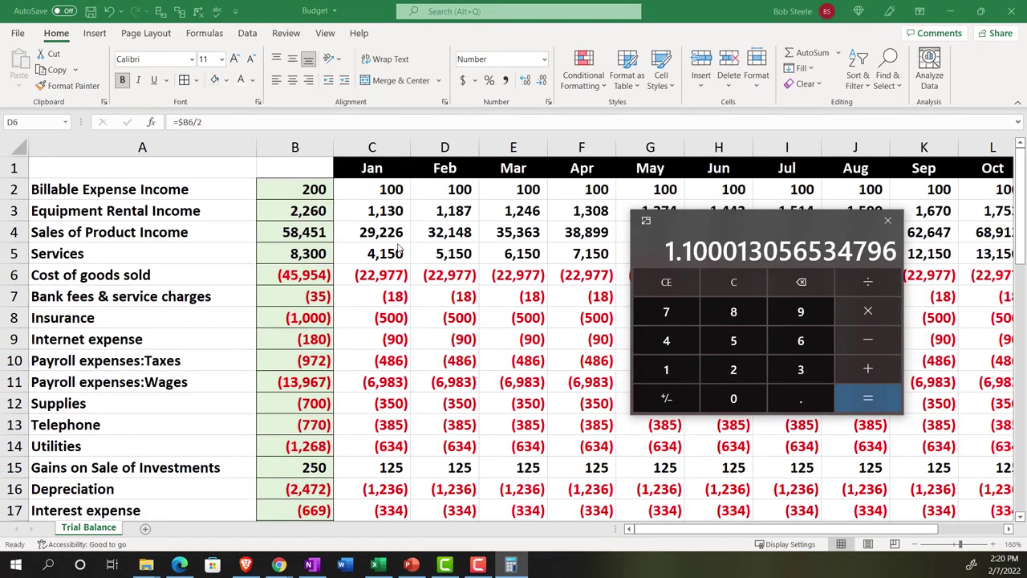
In Calculator, divide January's Cost of goods sold, 22977, by Sales of Product Income, 29226, and put the calculator away
{"action": "key", "text": "Escape"}
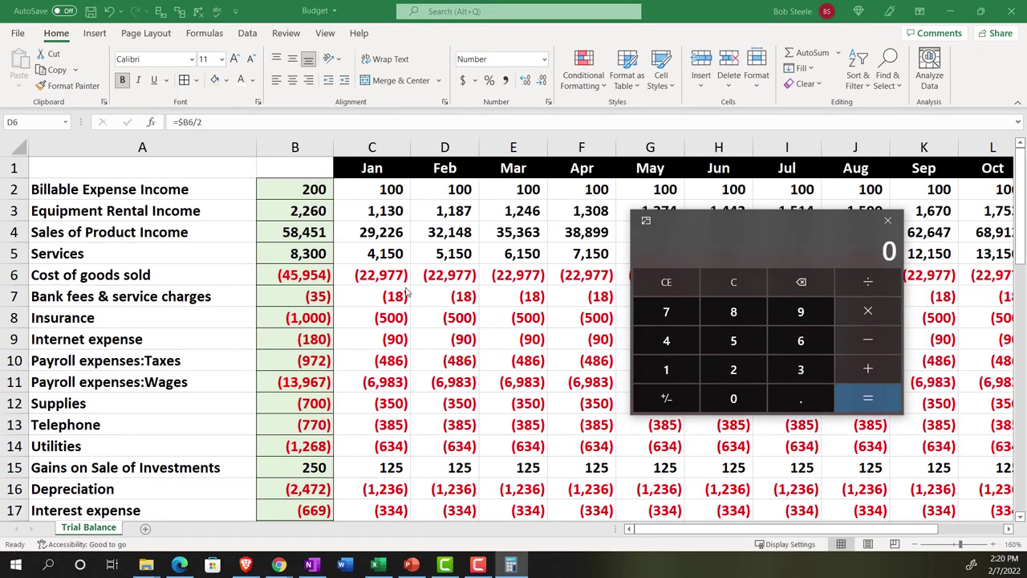
{"action": "type", "text": "22977"}
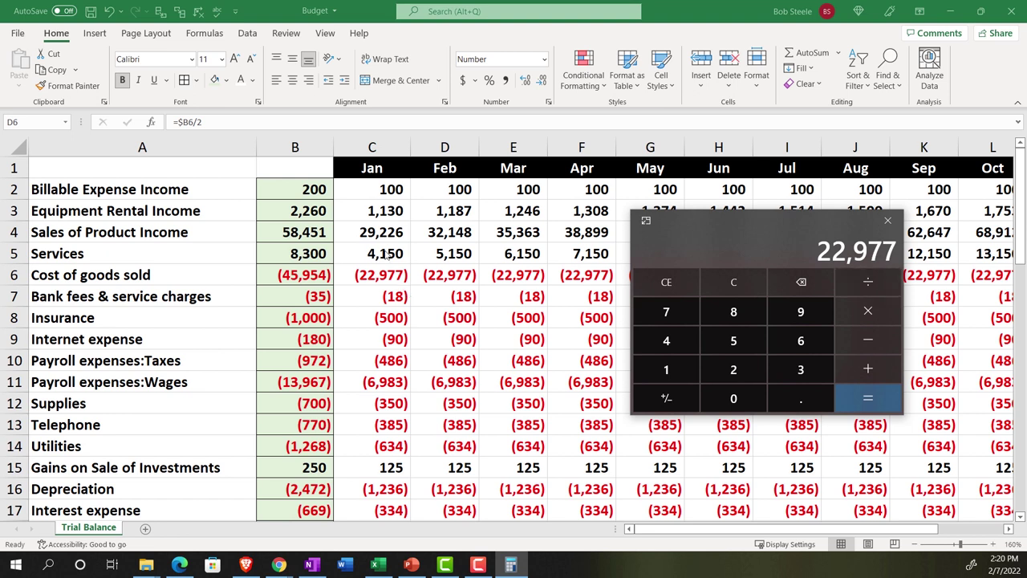
{"action": "type", "text": "/29226"}
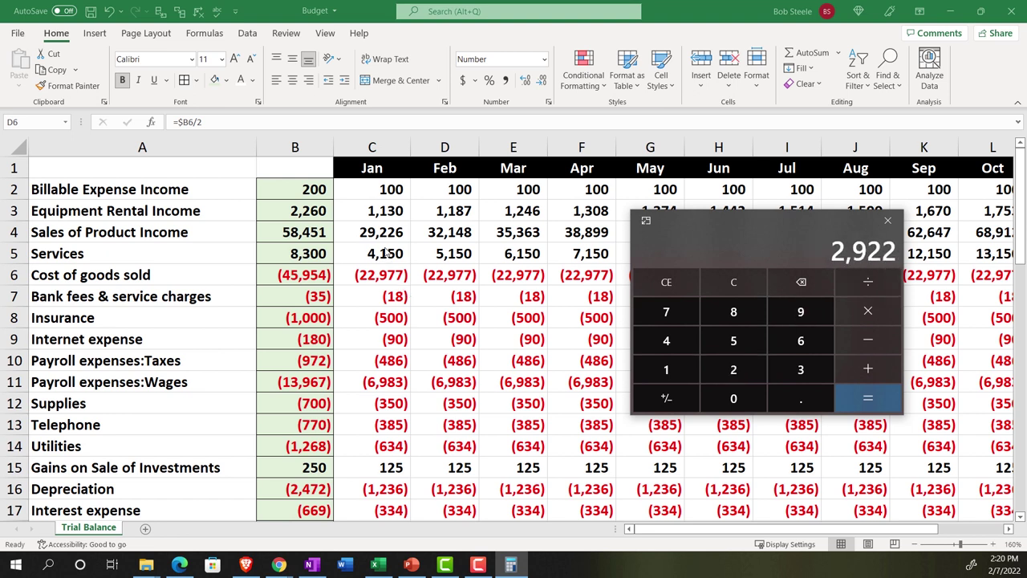
{"action": "key", "text": "Return"}
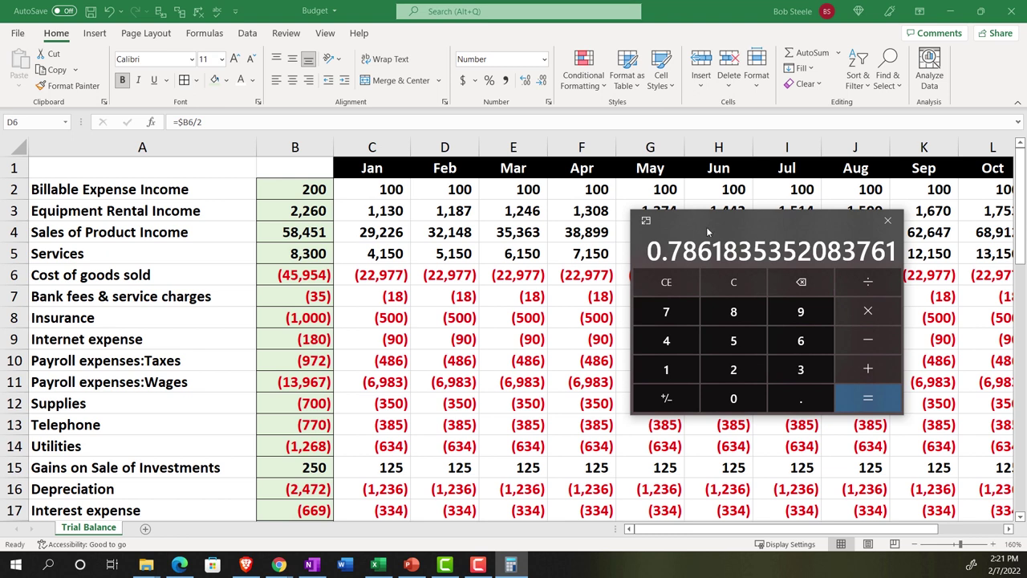
{"action": "key", "text": "alt+F4"}
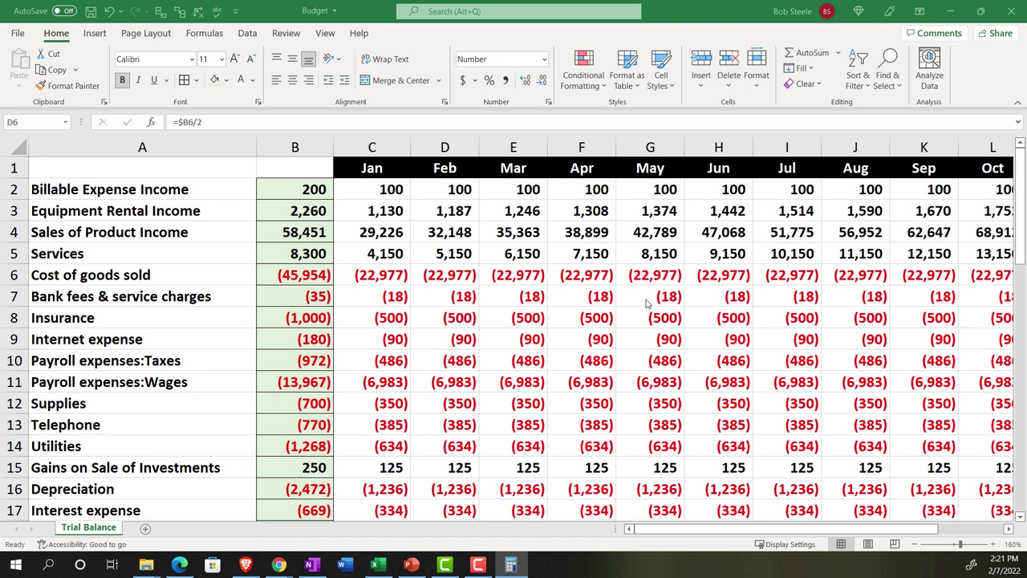
Replace February's Cost of goods sold formula in D6 with =C6*1.1 to match the 10% sales growth
{"action": "left_click", "coordinate": [412, 273]}
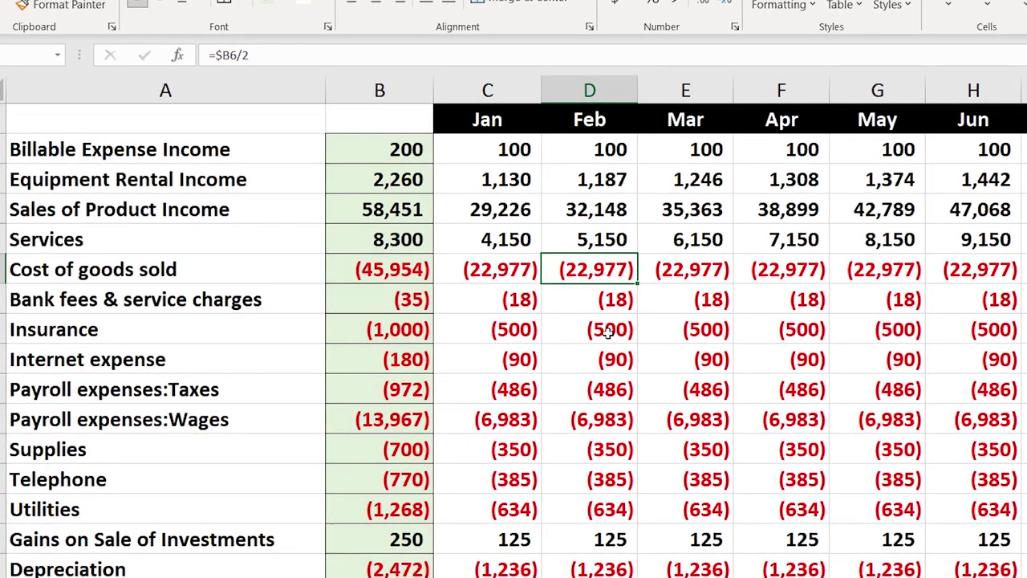
{"action": "type", "text": "="}
{"action": "key", "text": "Left"}
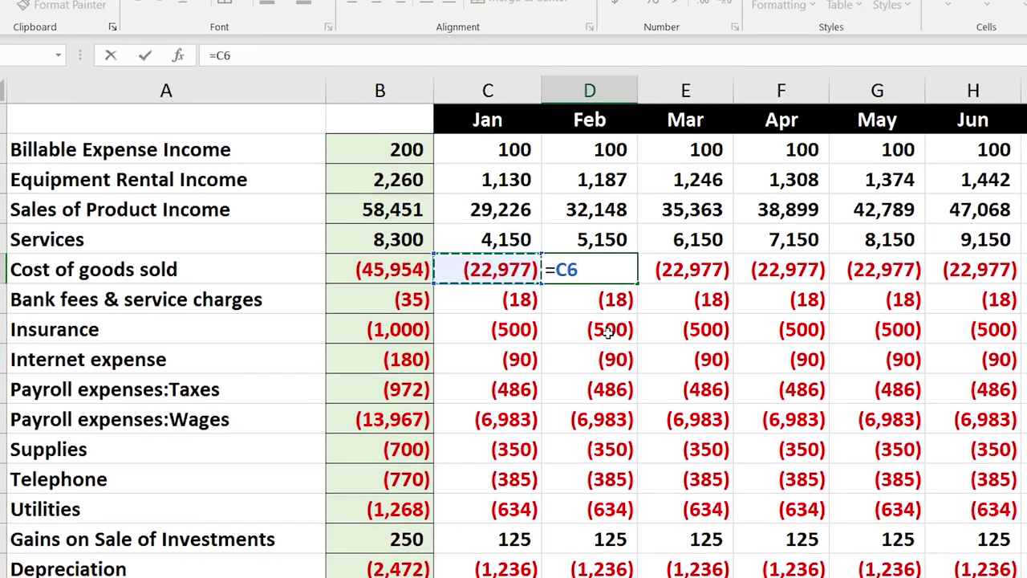
{"action": "type", "text": "*1.1"}
{"action": "key", "text": "Return"}
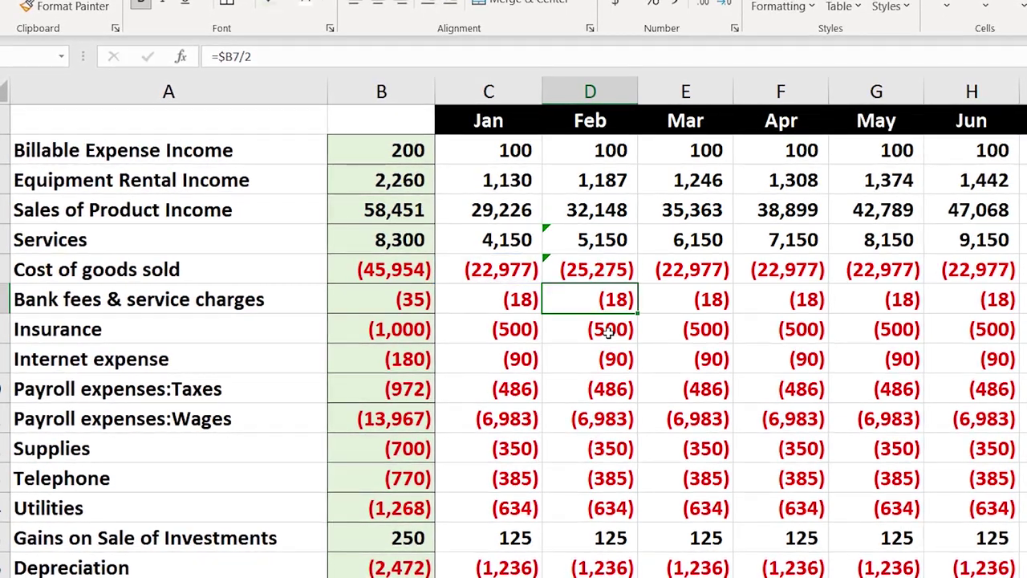
{"action": "key", "text": "Up"}
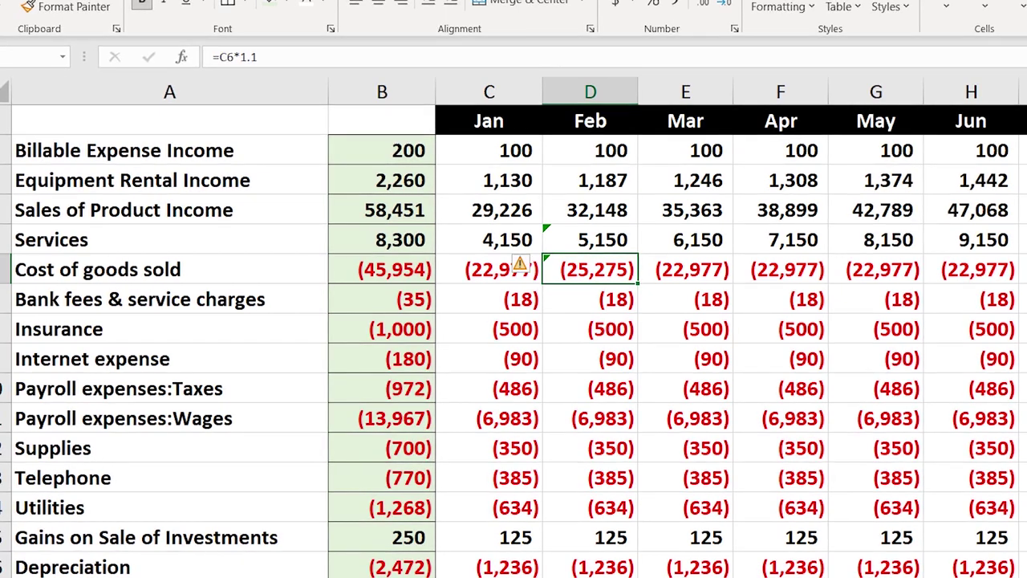
Switch to Calculator, divide February's Cost of goods sold, 25275, by sales of 32148, and move the calculator off the sheet
{"action": "key", "text": "alt+Tab"}
{"action": "left_click_drag", "start_coordinate": [682, 182], "coordinate": [569, 223]}
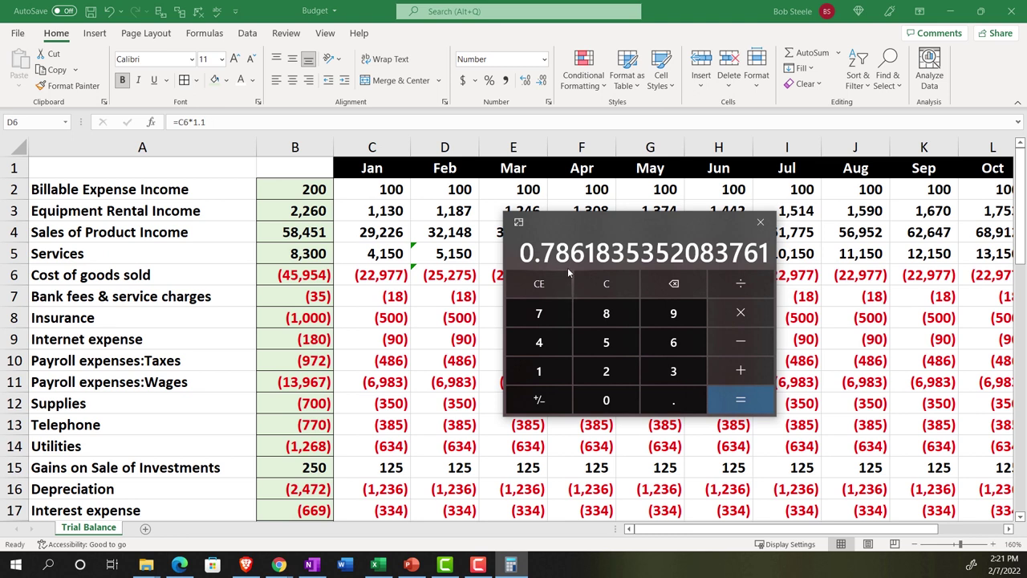
{"action": "left_click", "coordinate": [594, 286]}
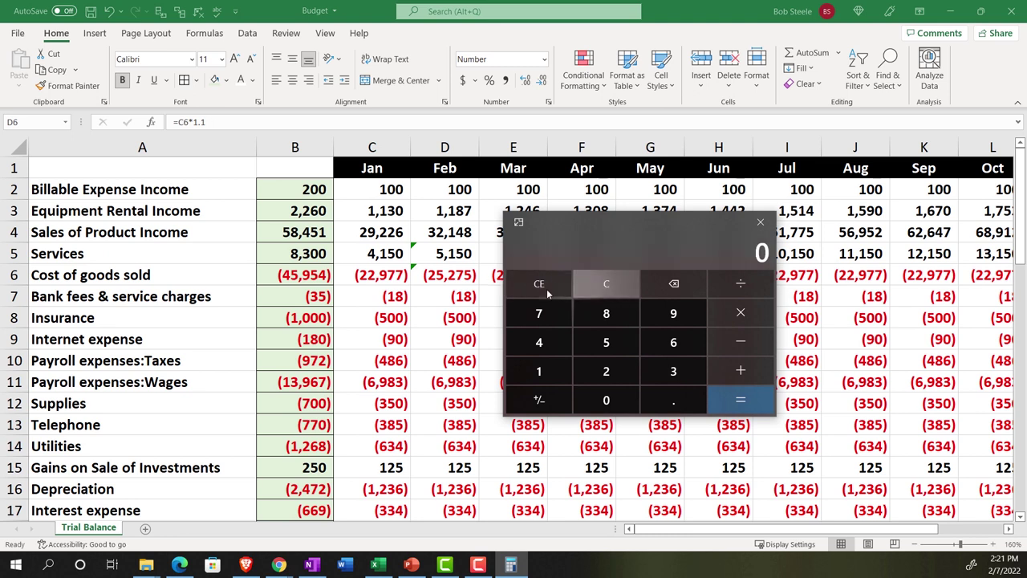
{"action": "type", "text": "25275"}
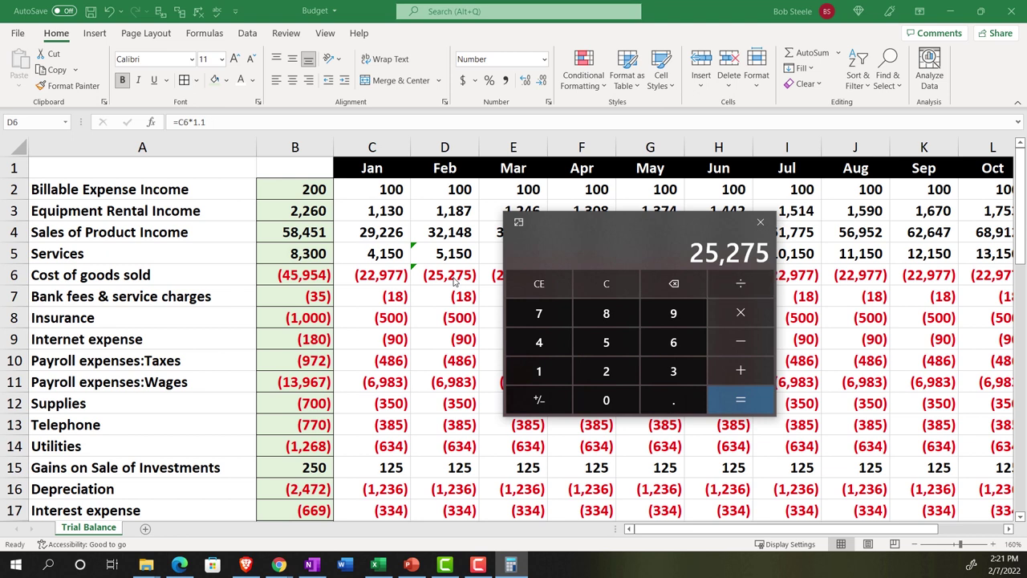
{"action": "type", "text": "32148"}
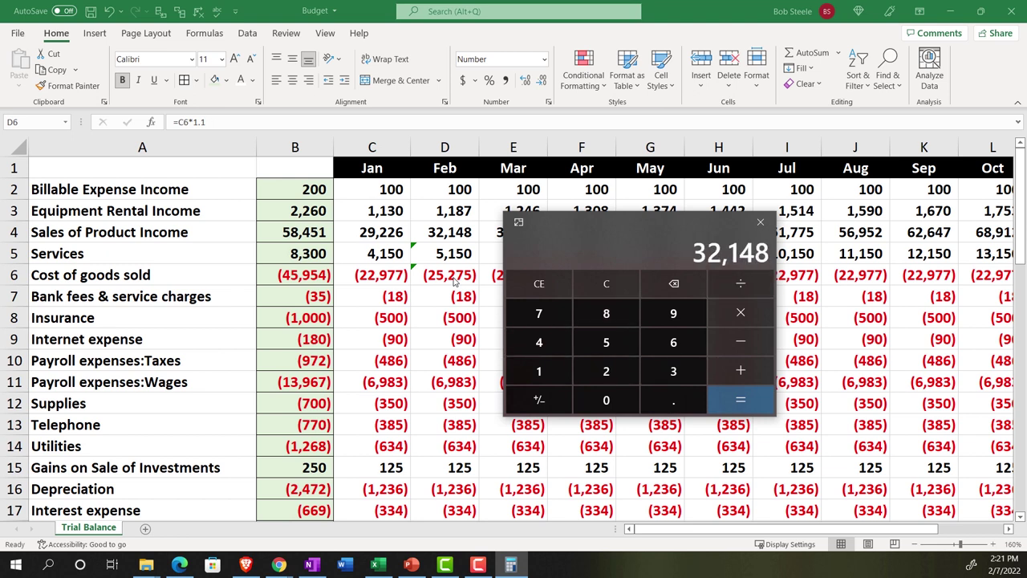
{"action": "key", "text": "Return"}
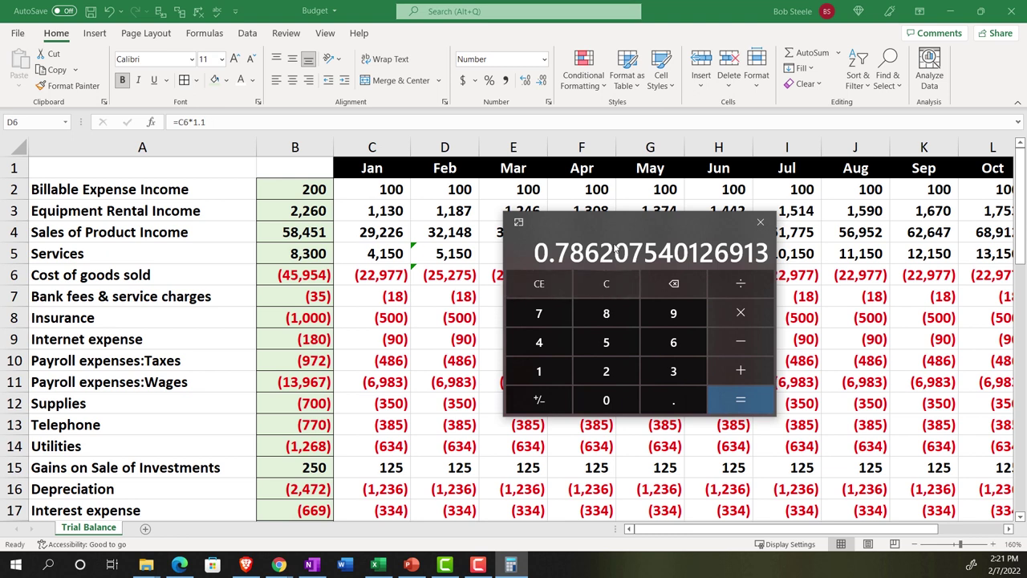
{"action": "left_click_drag", "start_coordinate": [619, 220], "coordinate": [1026, 221]}
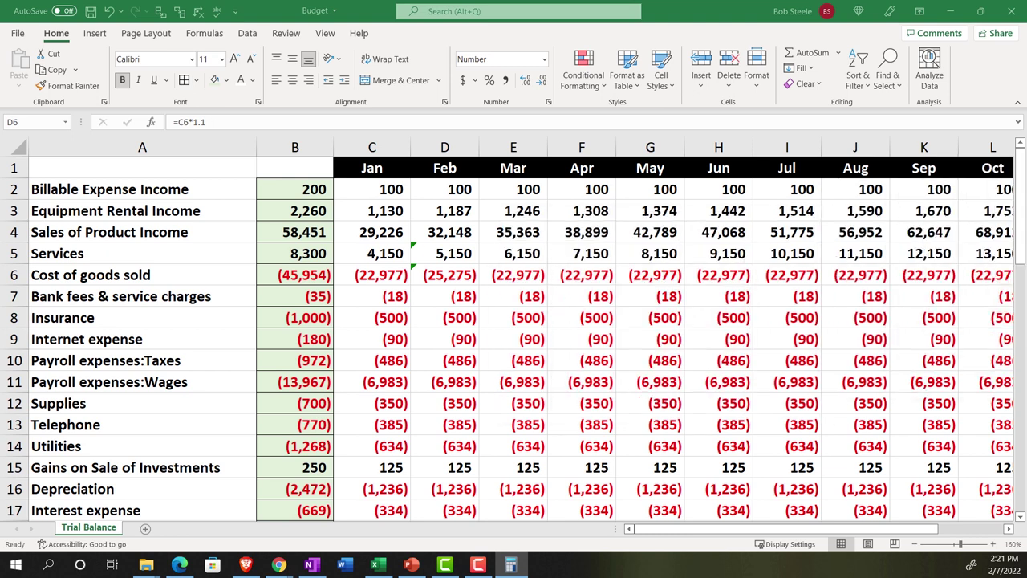
Fill the Cost of goods sold growth formula from D6 through December in N6
{"action": "left_click", "coordinate": [466, 273]}
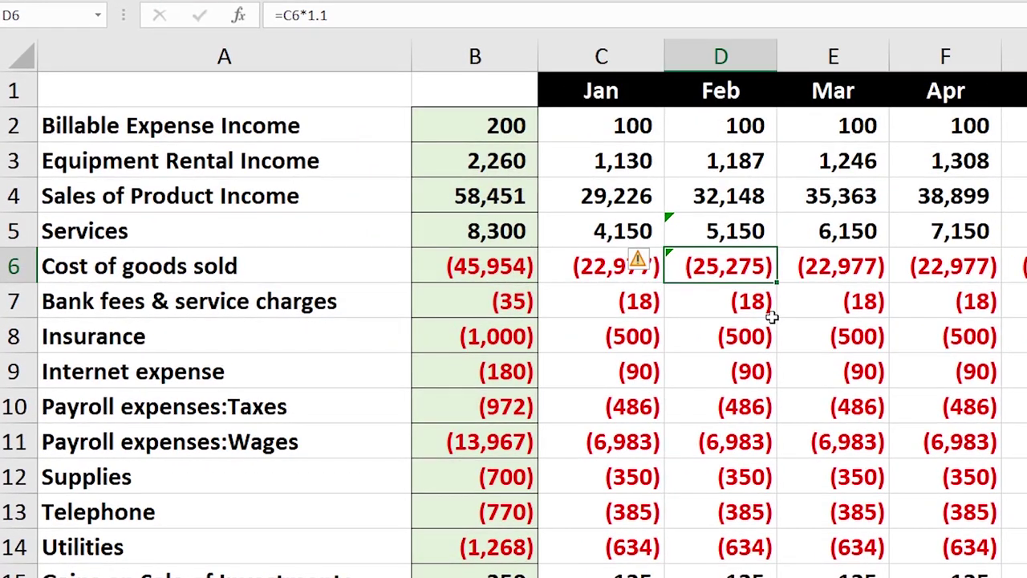
{"action": "left_click_drag", "start_coordinate": [778, 283], "coordinate": [889, 283]}
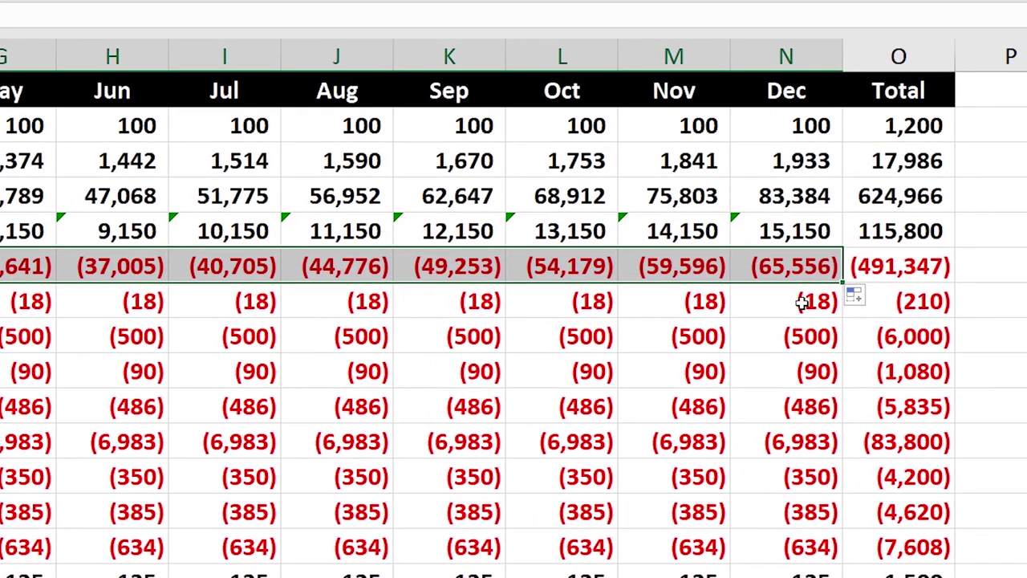
{"action": "left_click", "coordinate": [802, 303]}
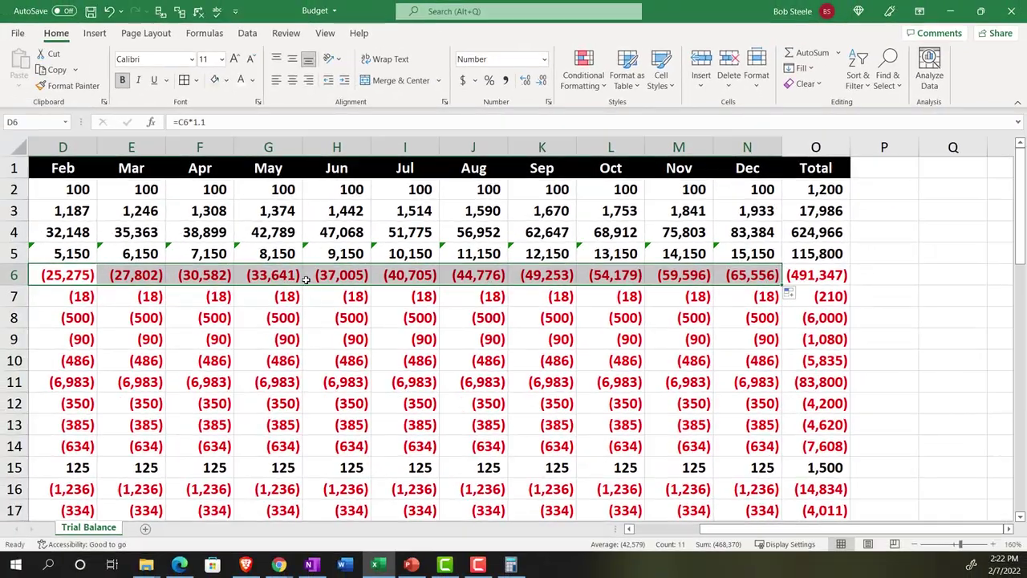
Review January's Cost of goods sold, the Bank fees & service charges row through March, and March's Insurance formula in E8
{"action": "key", "text": "Left"}
{"action": "scroll", "coordinate": [308, 278], "scroll_direction": "left", "scroll_amount": 2}
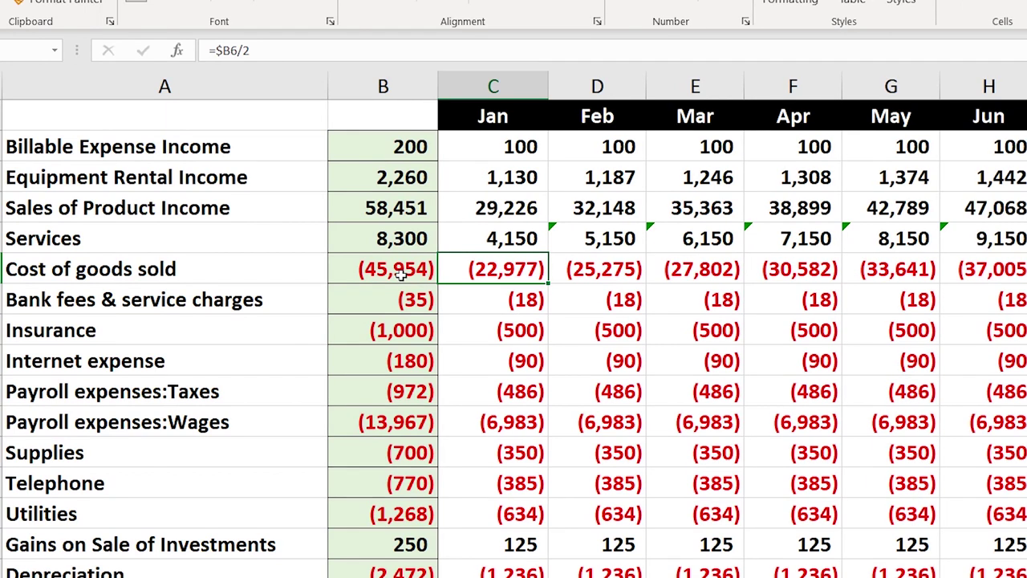
{"action": "key", "text": "Down"}
{"action": "key", "text": "Left"}
{"action": "key", "text": "Left"}
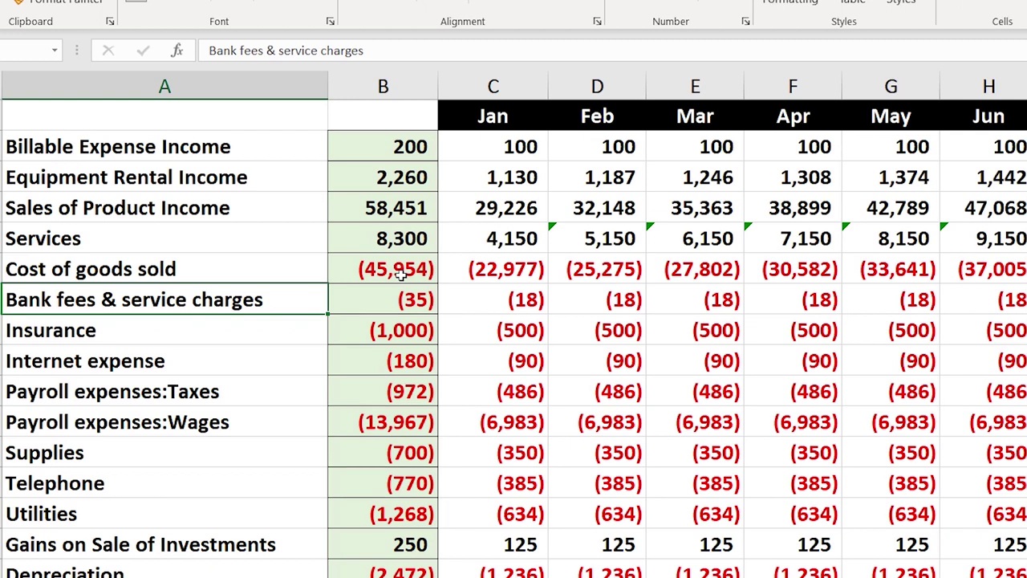
{"action": "key", "text": "Right"}
{"action": "key", "text": "Right"}
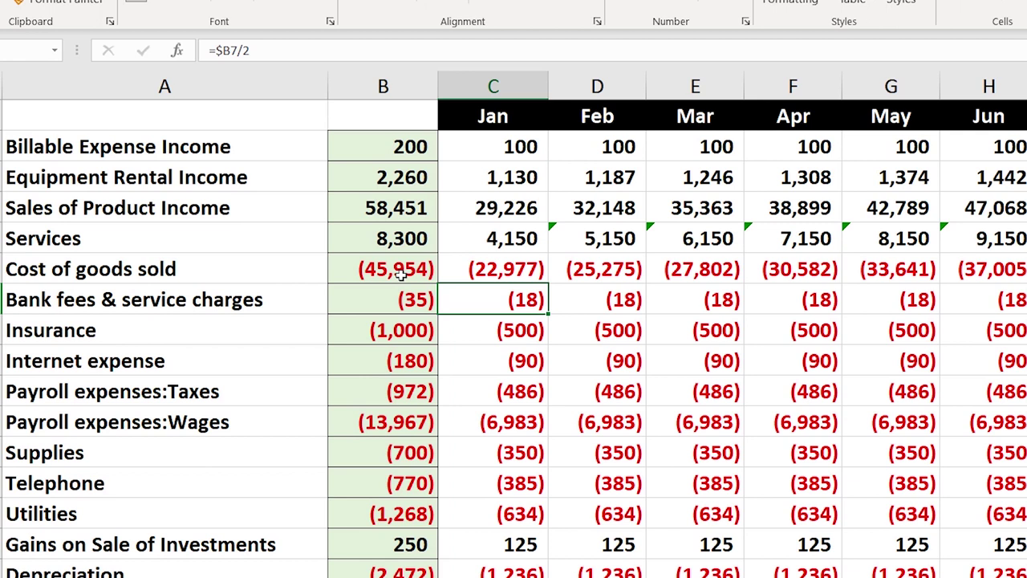
{"action": "key", "text": "Right"}
{"action": "key", "text": "Right"}
{"action": "key", "text": "Down"}
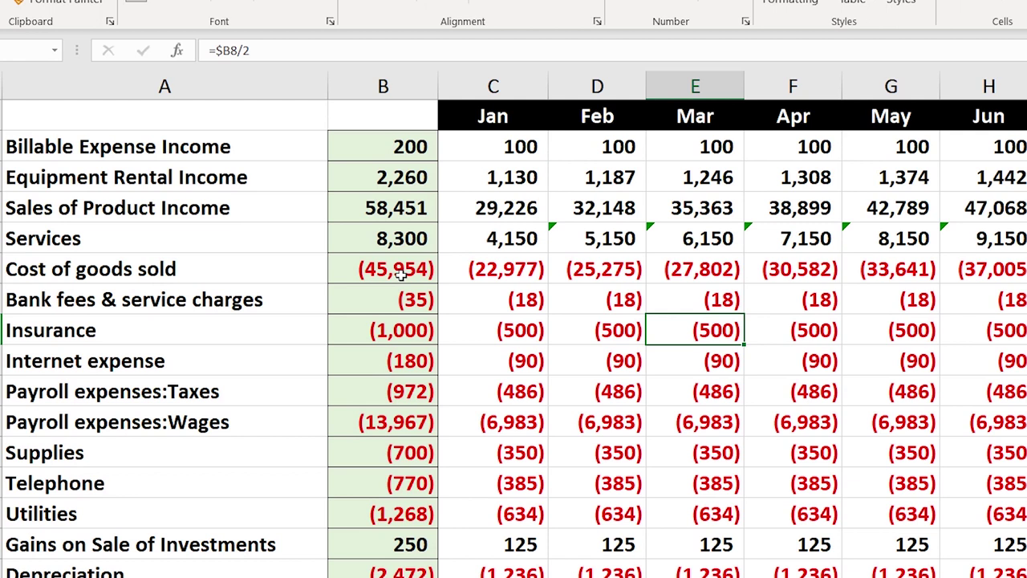
Clear January's Insurance amount in C8 and replace February's in D8 with -6000
{"action": "key", "text": "Left"}
{"action": "key", "text": "Left"}
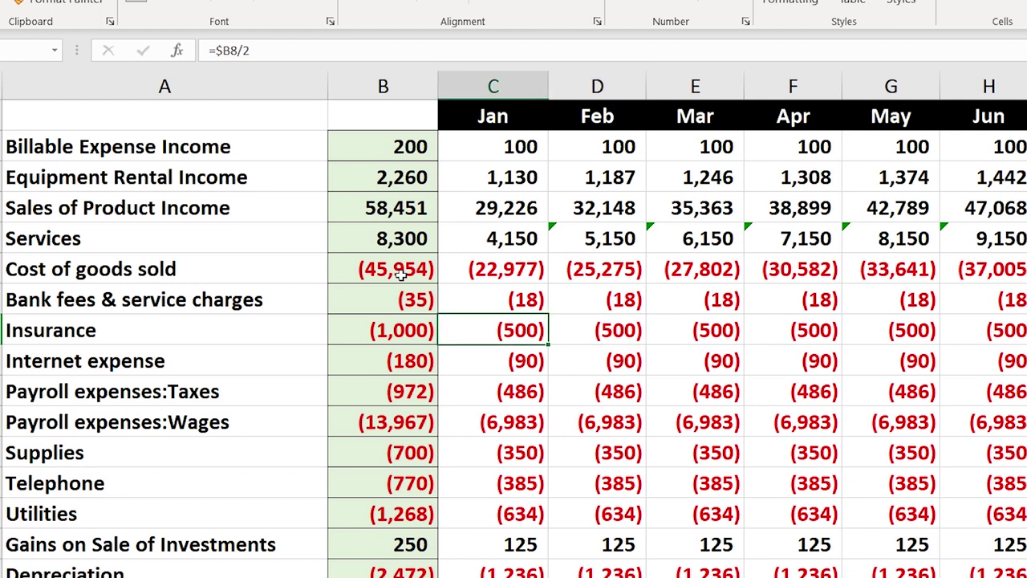
{"action": "key", "text": "Left"}
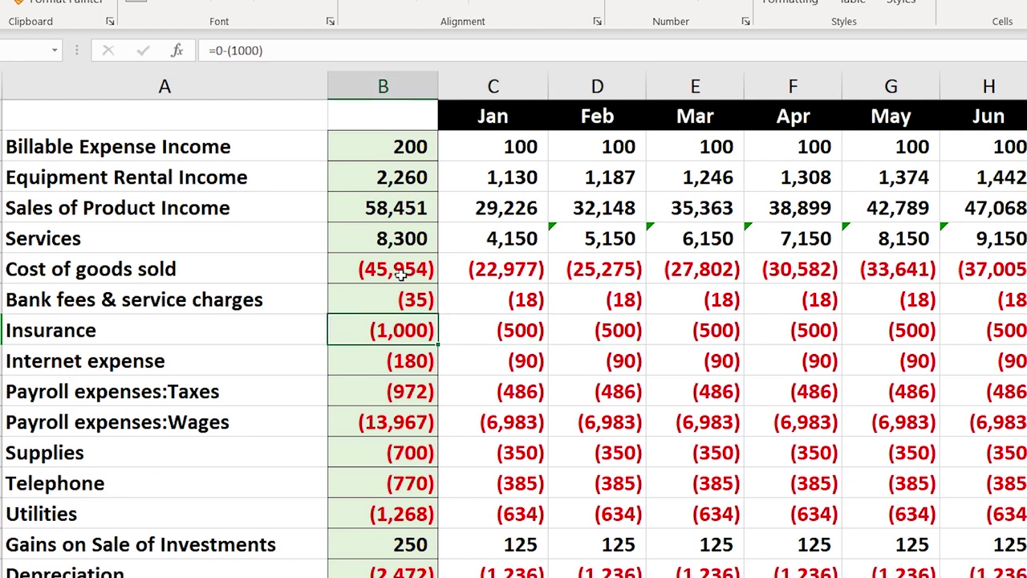
{"action": "key", "text": "Right"}
{"action": "key", "text": "Delete"}
{"action": "key", "text": "Right"}
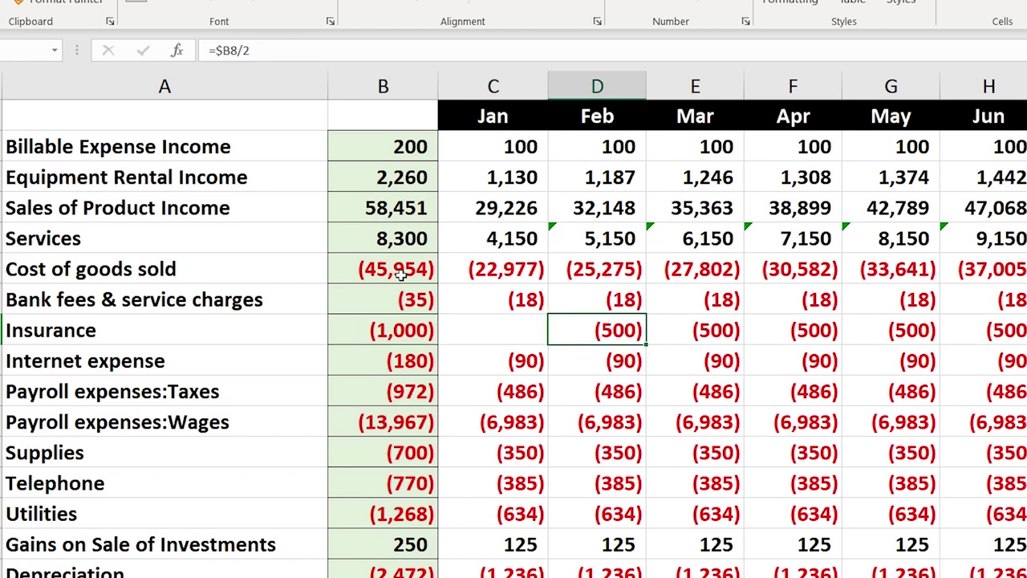
{"action": "key", "text": "Delete"}
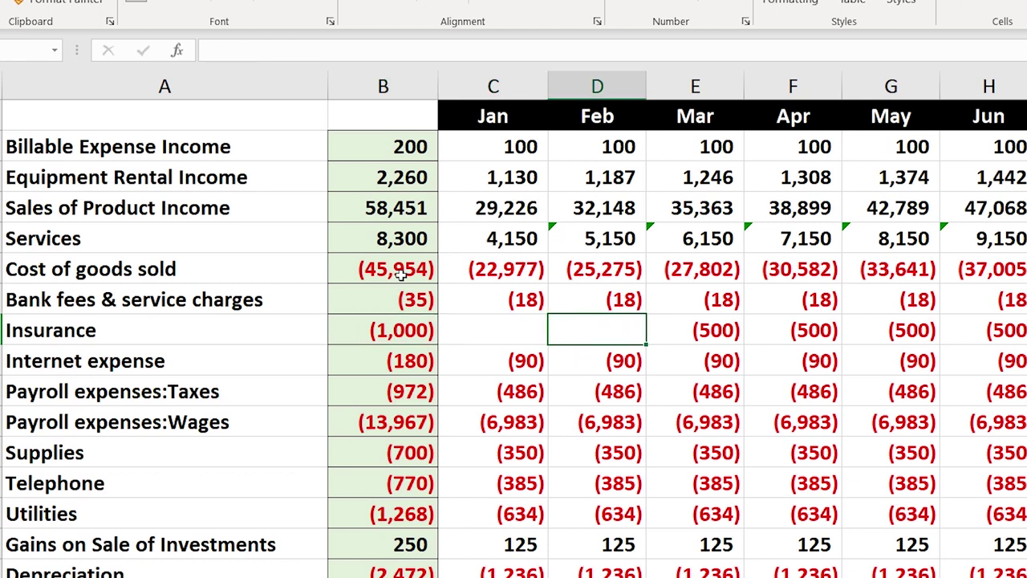
{"action": "type", "text": "-6000"}
{"action": "key", "text": "Return"}
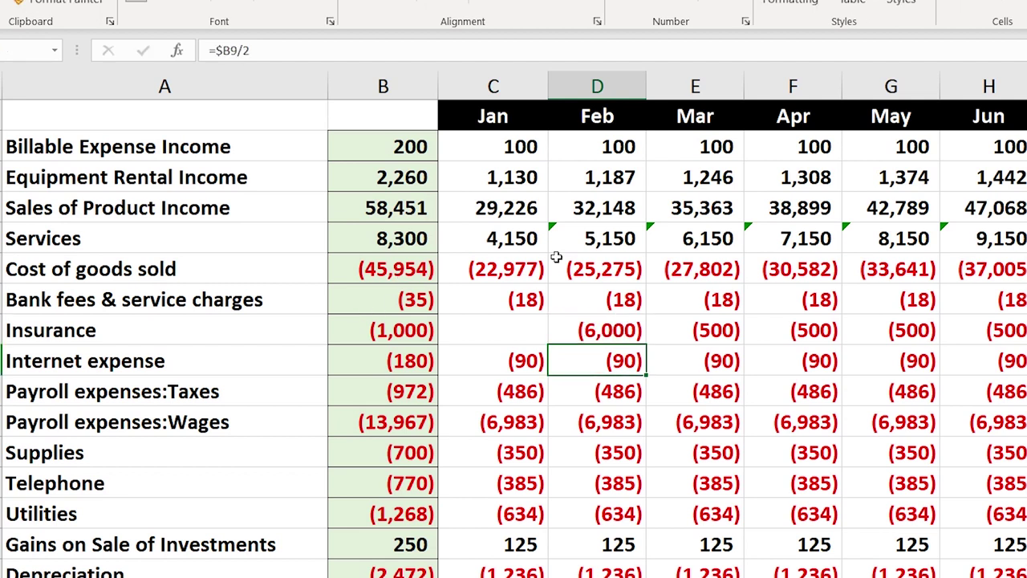
Clear the Insurance amounts from March through August and enter -6000 for September in K8
{"action": "left_click_drag", "start_coordinate": [687, 329], "coordinate": [923, 337]}
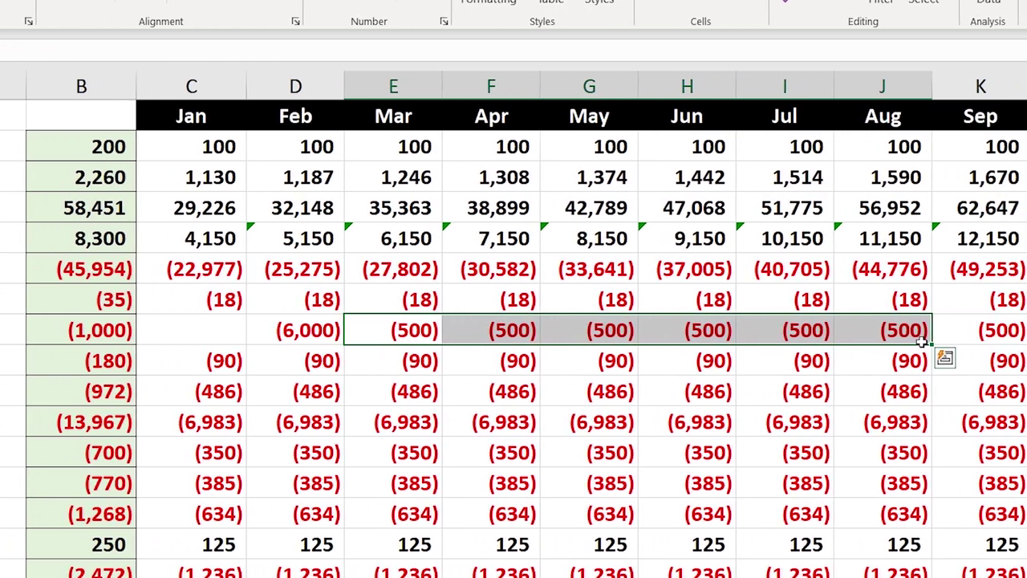
{"action": "key", "text": "Delete"}
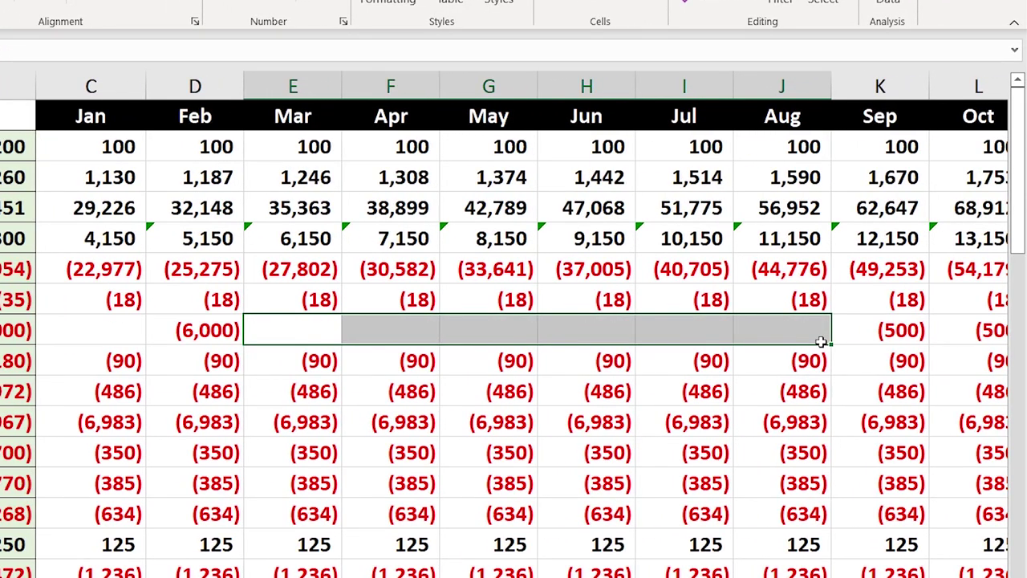
{"action": "key", "text": "Right"}
{"action": "key", "text": "Right"}
{"action": "key", "text": "Right"}
{"action": "key", "text": "Right"}
{"action": "key", "text": "Right"}
{"action": "key", "text": "Right"}
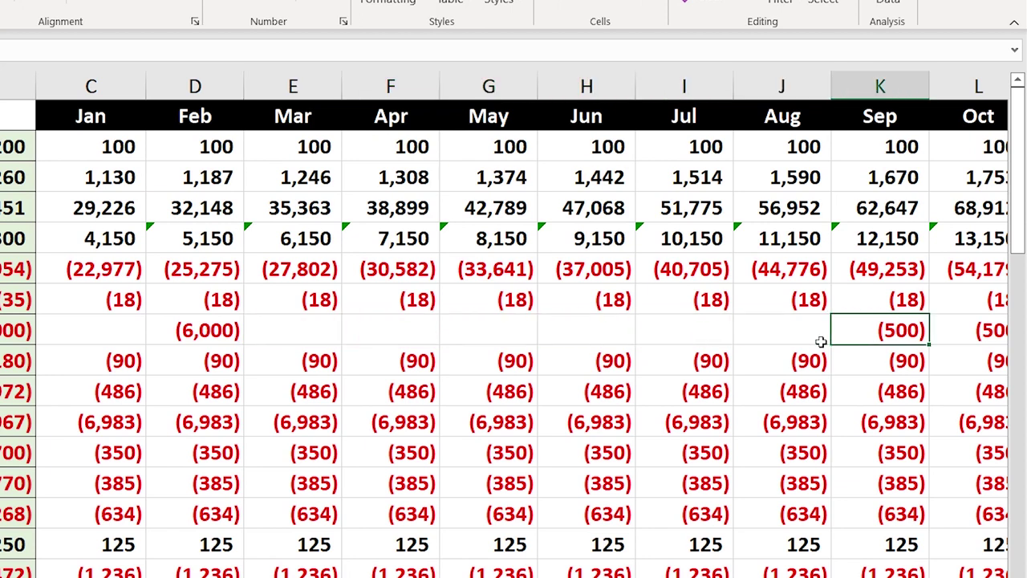
{"action": "type", "text": "-6000"}
{"action": "key", "text": "Return"}
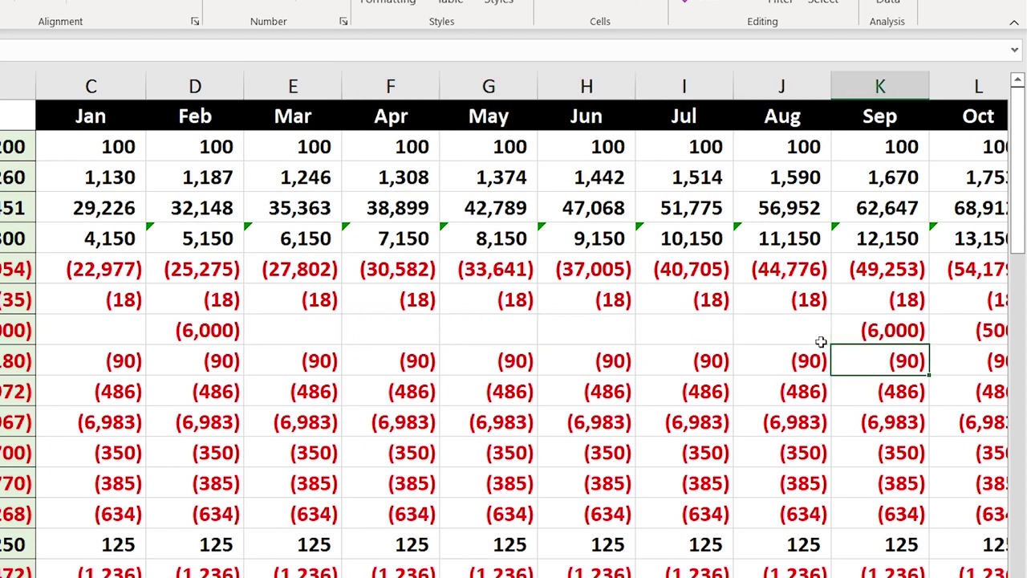
Clear the Insurance amounts for October, November and December
{"action": "key", "text": "Right"}
{"action": "key", "text": "Right"}
{"action": "key", "text": "Up"}
{"action": "key", "text": "Left"}
{"action": "key", "text": "Delete"}
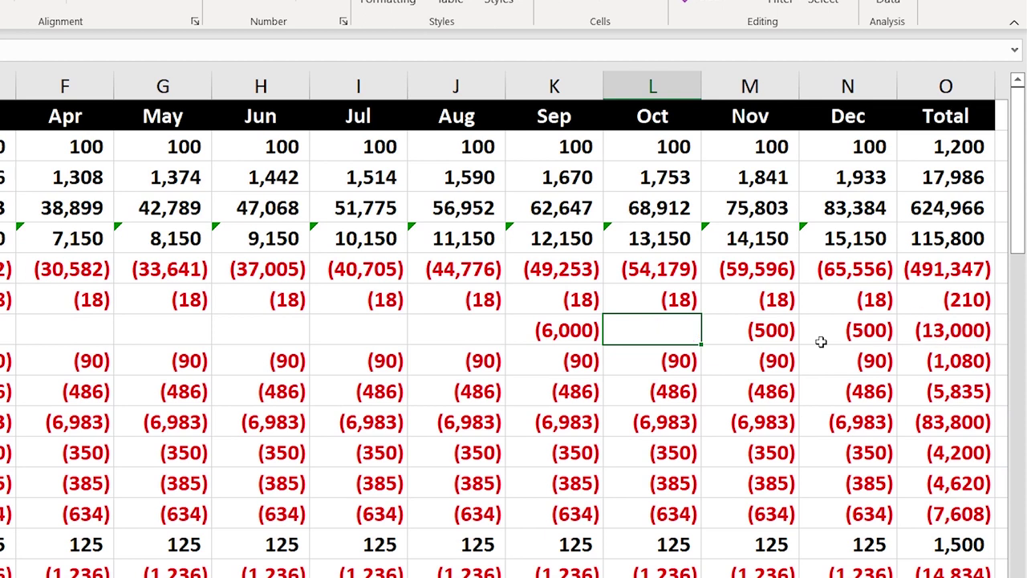
{"action": "key", "text": "Right"}
{"action": "key", "text": "Delete"}
{"action": "key", "text": "Right"}
{"action": "key", "text": "Delete"}
Review the Insurance row back to its label, then February's Internet expense and Payroll expenses:Taxes formulas
{"action": "key", "text": "Left"}
{"action": "key", "text": "Left"}
{"action": "key", "text": "Left"}
{"action": "key", "text": "Left"}
{"action": "key", "text": "Left"}
{"action": "key", "text": "Left"}
{"action": "key", "text": "Left"}
{"action": "key", "text": "Left"}
{"action": "key", "text": "Left"}
{"action": "key", "text": "Left"}
{"action": "key", "text": "Left"}
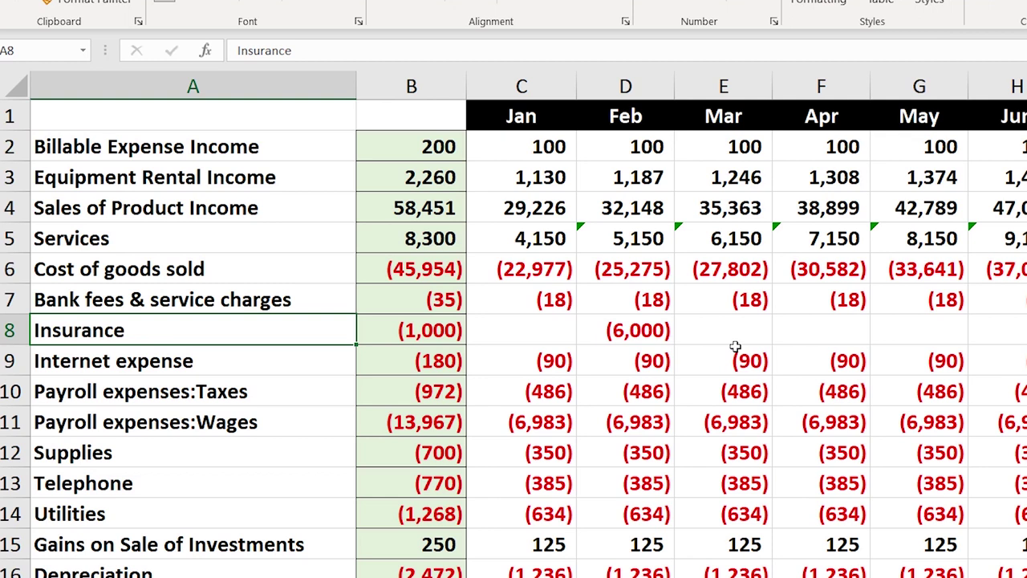
{"action": "scroll", "coordinate": [735, 346], "scroll_direction": "down", "scroll_amount": 1}
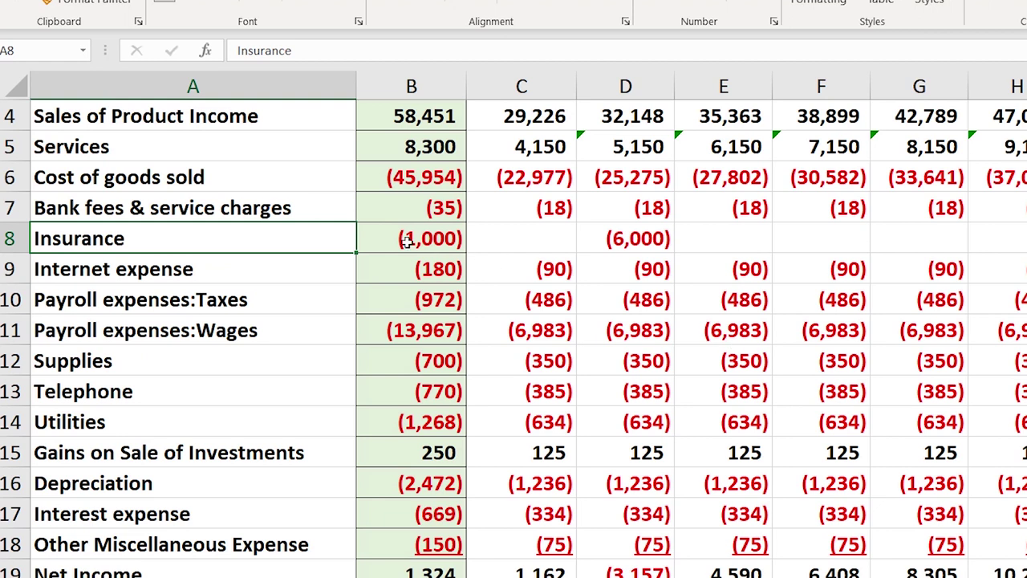
{"action": "left_click", "coordinate": [178, 272]}
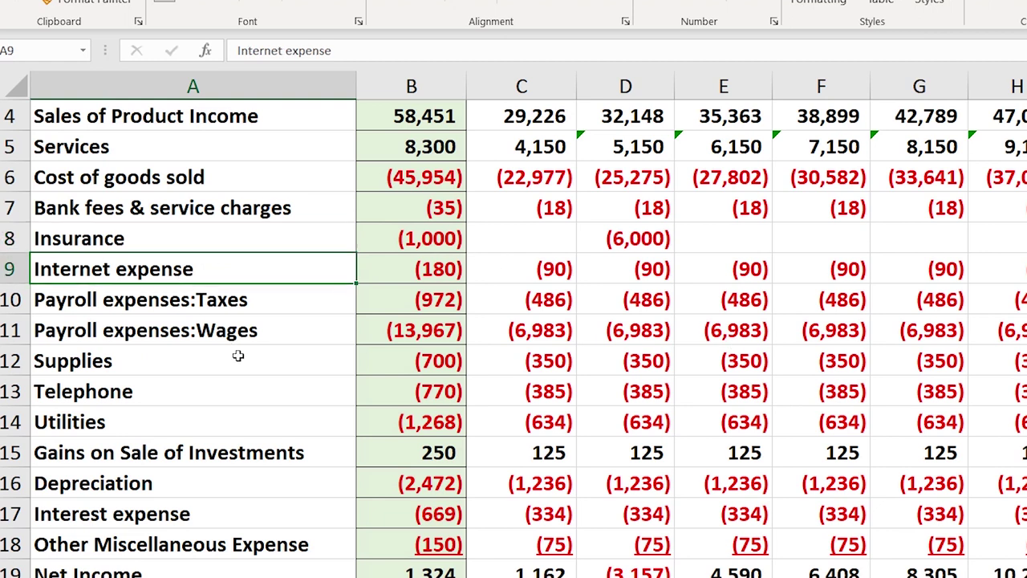
{"action": "key", "text": "Right"}
{"action": "key", "text": "Right"}
{"action": "key", "text": "Right"}
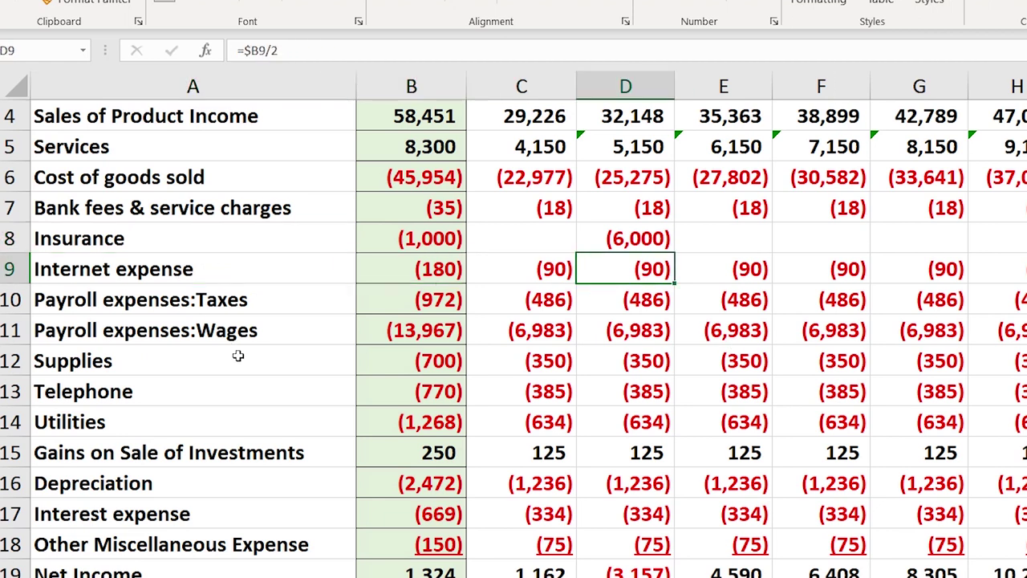
{"action": "key", "text": "Down"}
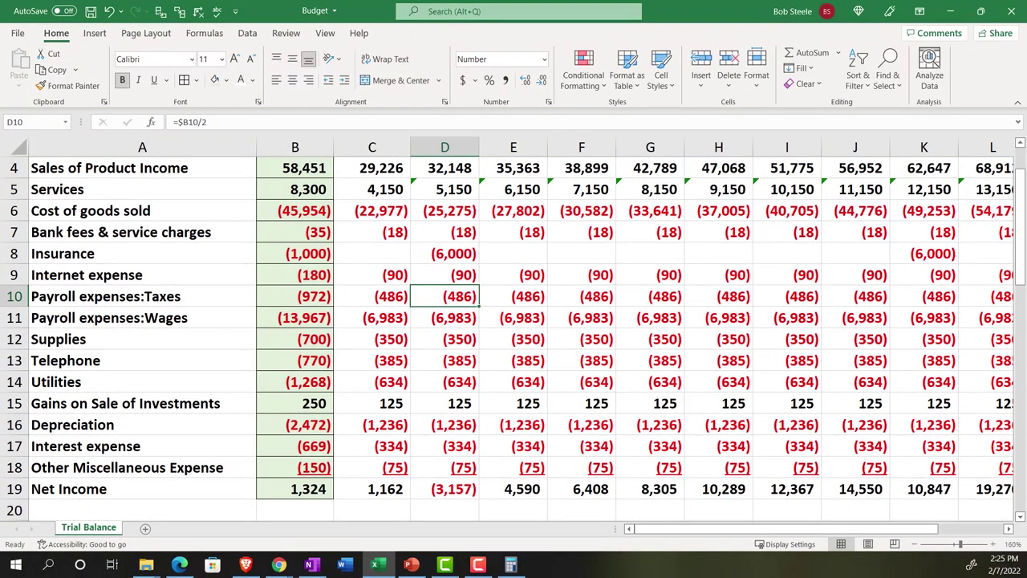
{"action": "scroll", "coordinate": [919, 305], "scroll_direction": "up", "scroll_amount": 1}
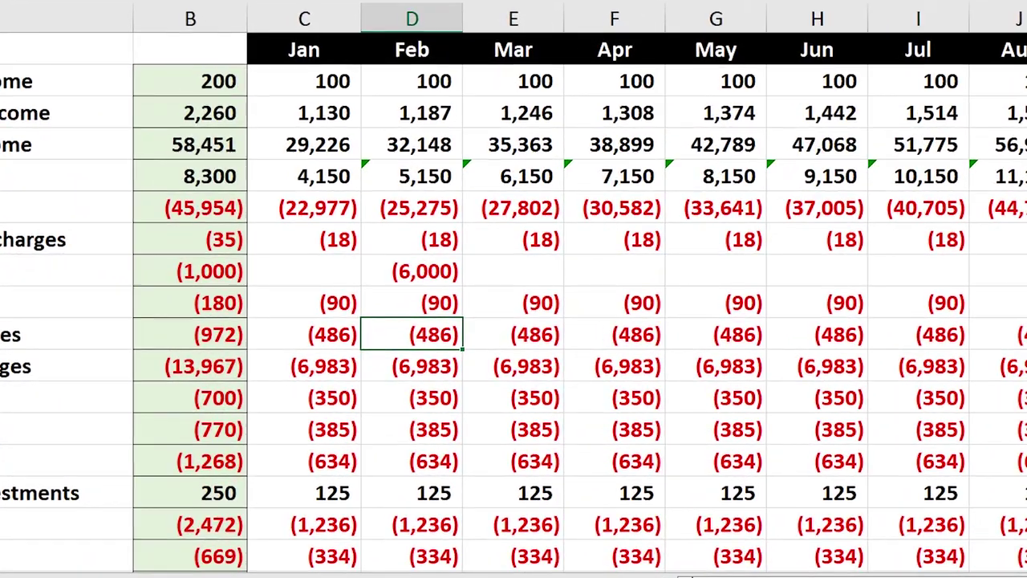
Replace July's Payroll expenses:Wages formula in I11 with =H11*1.1 to raise wages 10% over June
{"action": "key", "text": "Down"}
{"action": "key", "text": "Right"}
{"action": "key", "text": "Right"}
{"action": "key", "text": "Right"}
{"action": "key", "text": "Right"}
{"action": "key", "text": "Right"}
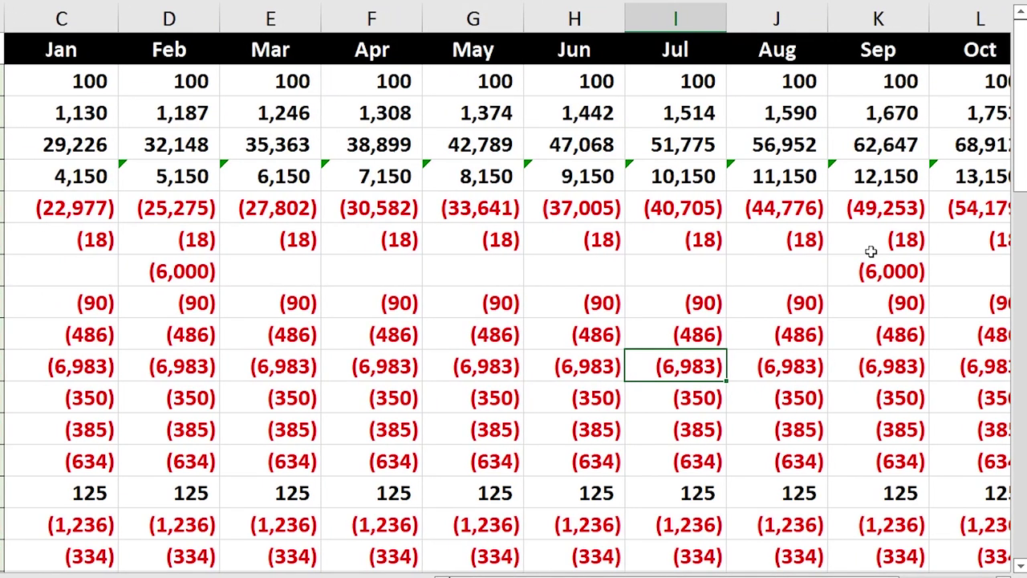
{"action": "key", "text": "F2"}
{"action": "key", "text": "Escape"}
{"action": "type", "text": "="}
{"action": "key", "text": "Left"}
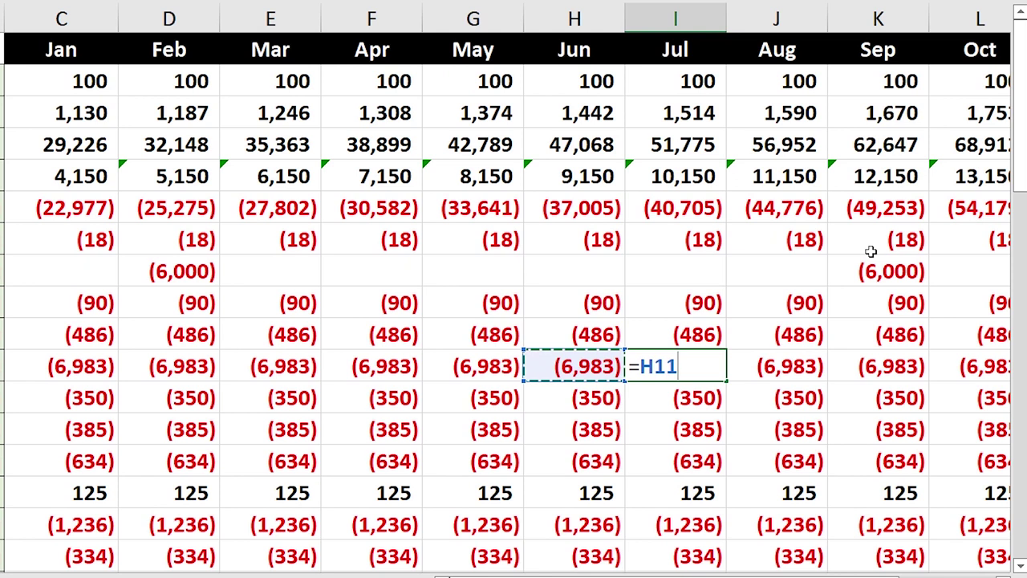
{"action": "type", "text": "*1.1"}
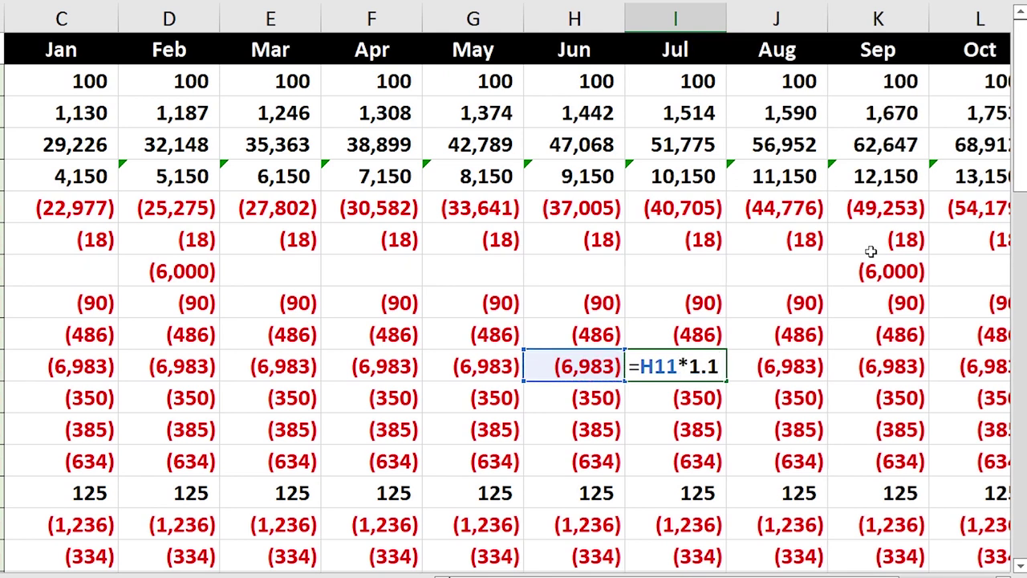
{"action": "key", "text": "Return"}
Set August's Payroll expenses:Wages in J11 to =I11 and fill that formula through December in N11
{"action": "key", "text": "Up"}
{"action": "key", "text": "Right"}
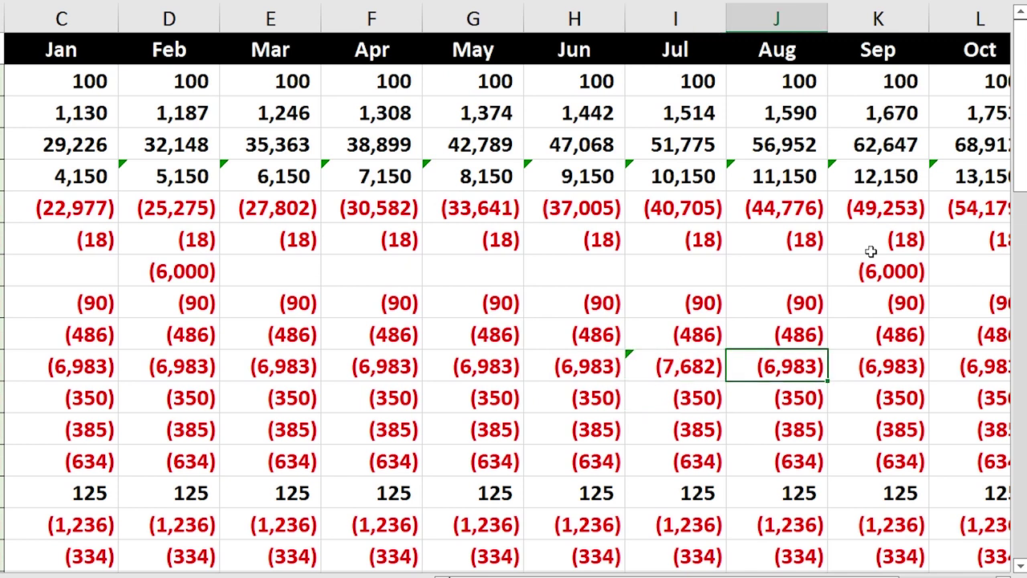
{"action": "type", "text": "="}
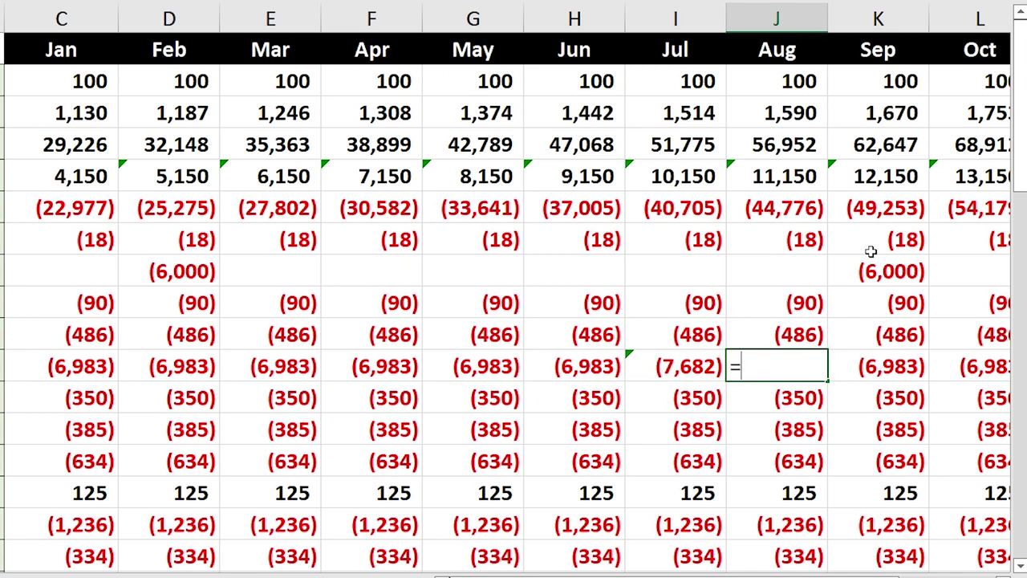
{"action": "key", "text": "Left"}
{"action": "key", "text": "Return"}
{"action": "key", "text": "Up"}
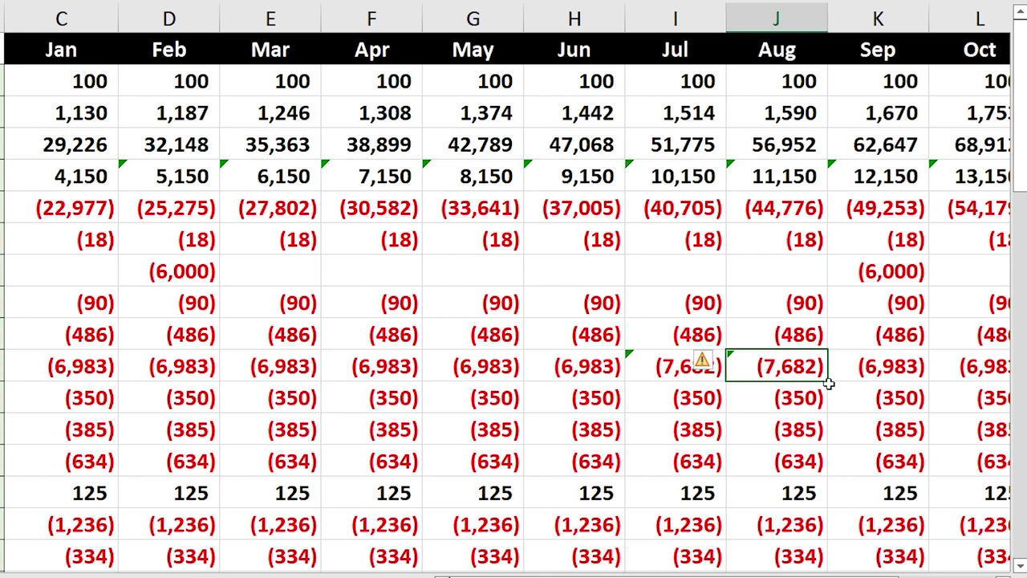
{"action": "left_click_drag", "start_coordinate": [828, 382], "coordinate": [891, 371]}
Review the Payroll expenses:Wages row from its two-month base amount through August, and August's Payroll expenses:Taxes formula in J10
{"action": "key", "text": "Left"}
{"action": "key", "text": "Left"}
{"action": "key", "text": "Left"}
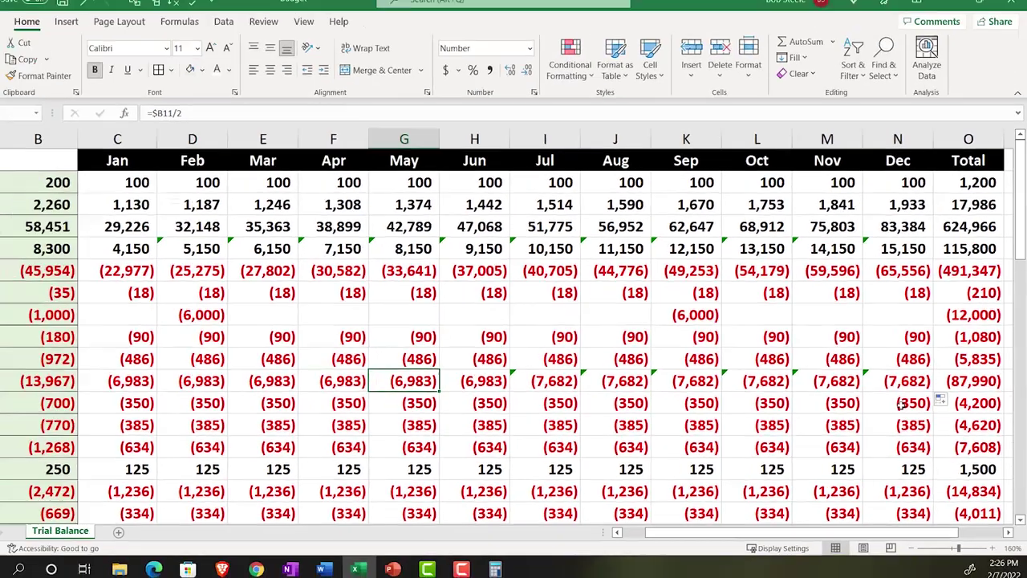
{"action": "key", "text": "Left"}
{"action": "key", "text": "Left"}
{"action": "key", "text": "Left"}
{"action": "key", "text": "Left"}
{"action": "key", "text": "Left"}
{"action": "key", "text": "Left"}
{"action": "key", "text": "Right"}
{"action": "key", "text": "Right"}
{"action": "key", "text": "Right"}
{"action": "key", "text": "Right"}
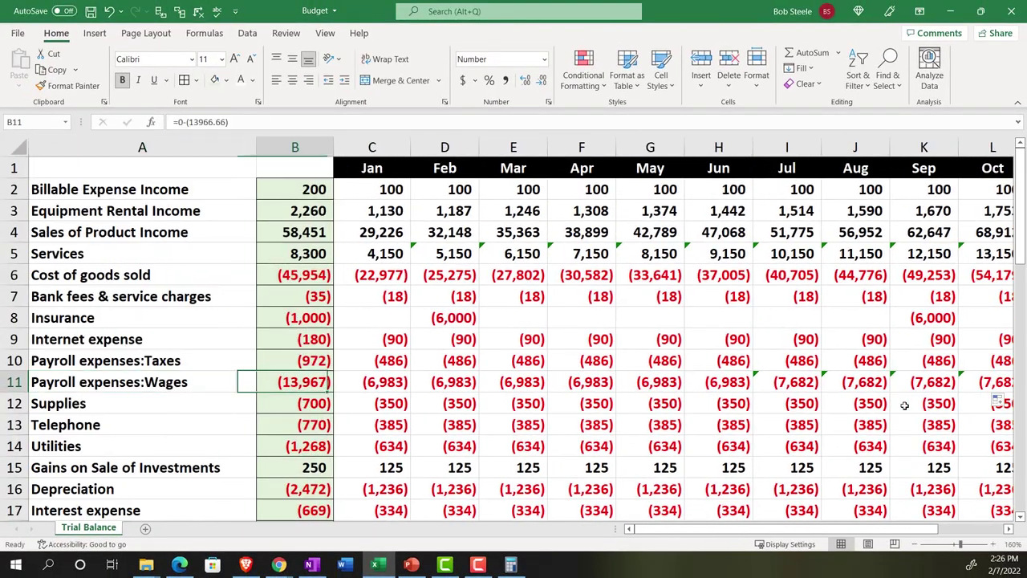
{"action": "key", "text": "Right"}
{"action": "key", "text": "Right"}
{"action": "key", "text": "Right"}
{"action": "key", "text": "Right"}
{"action": "key", "text": "Right"}
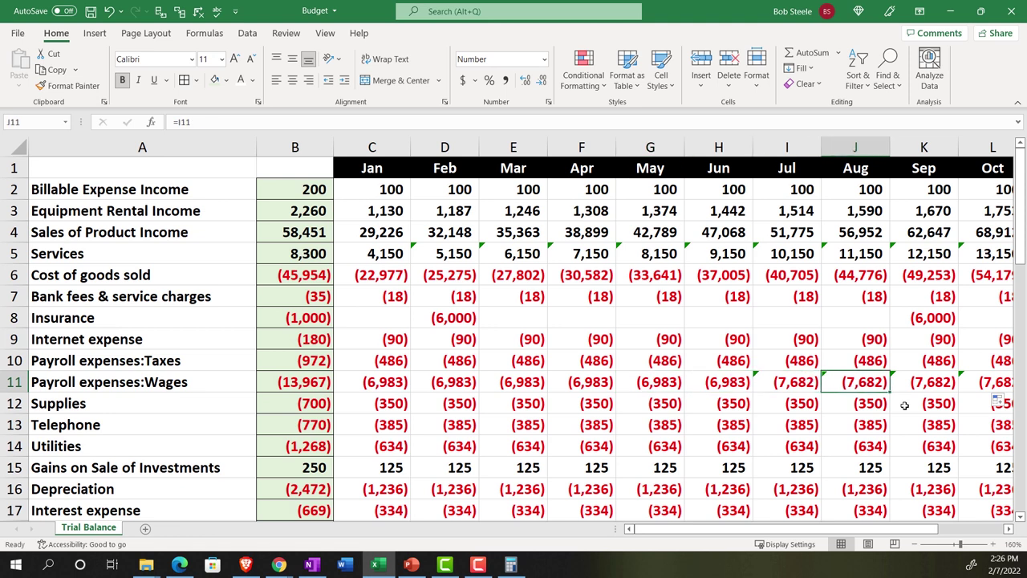
{"action": "key", "text": "Up"}
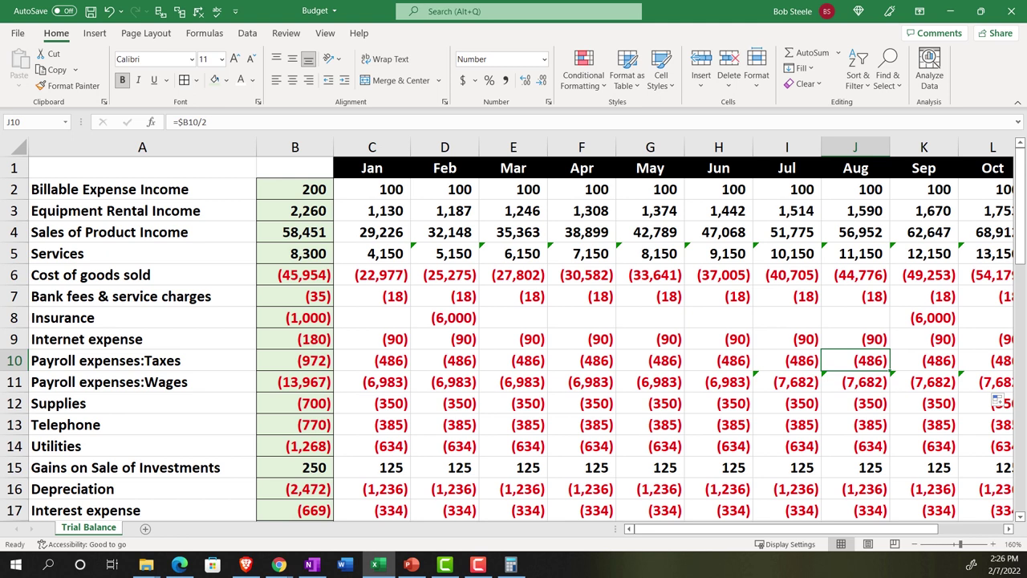
Switch to Calculator, divide payroll taxes of 486 by wages of 6983, and multiply the ratio by July's wages of 7682
{"action": "key", "text": "alt+Tab"}
{"action": "left_click_drag", "start_coordinate": [782, 138], "coordinate": [604, 129]}
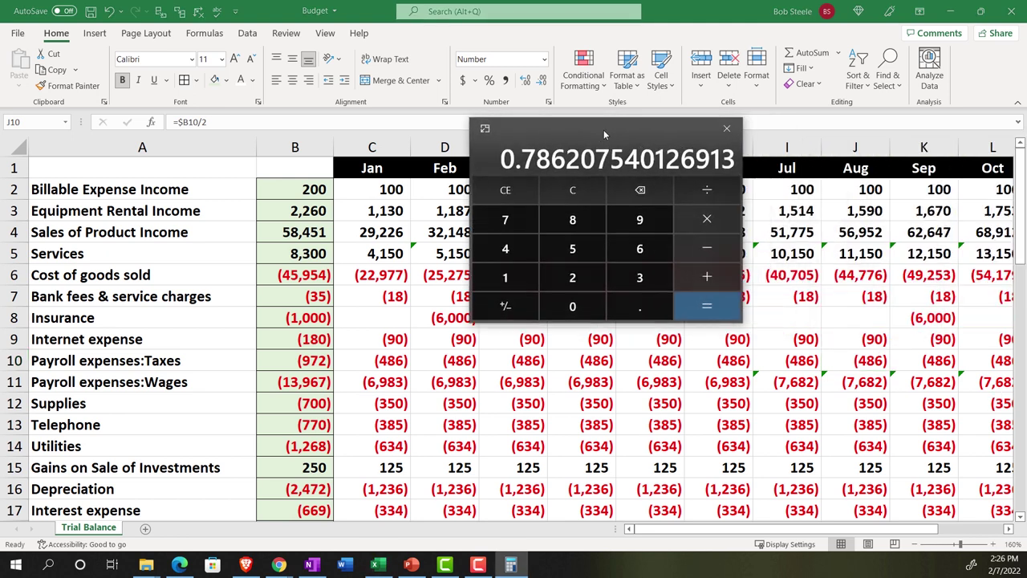
{"action": "left_click", "coordinate": [573, 189]}
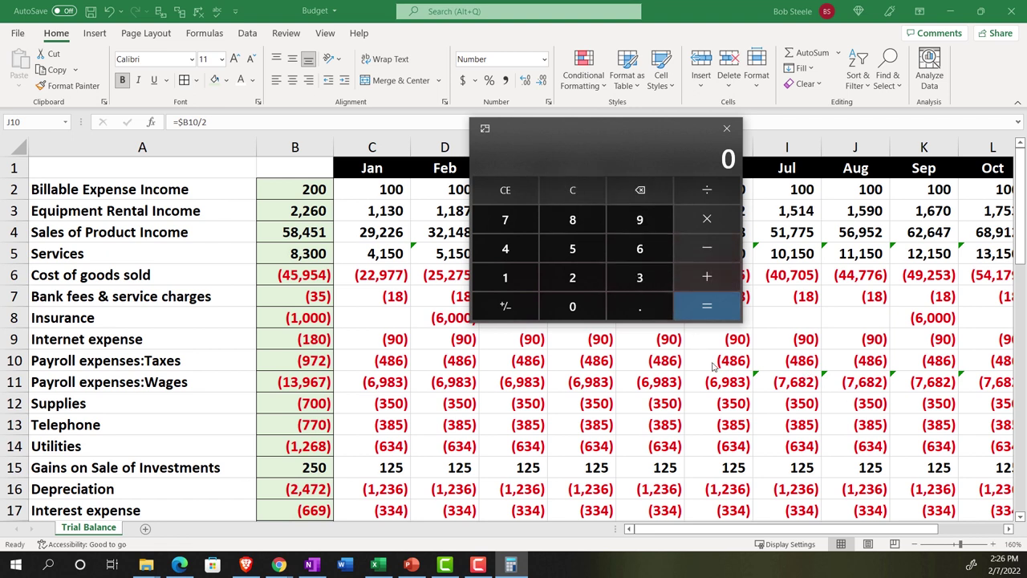
{"action": "type", "text": "486"}
{"action": "key", "text": "slash"}
{"action": "type", "text": "6983"}
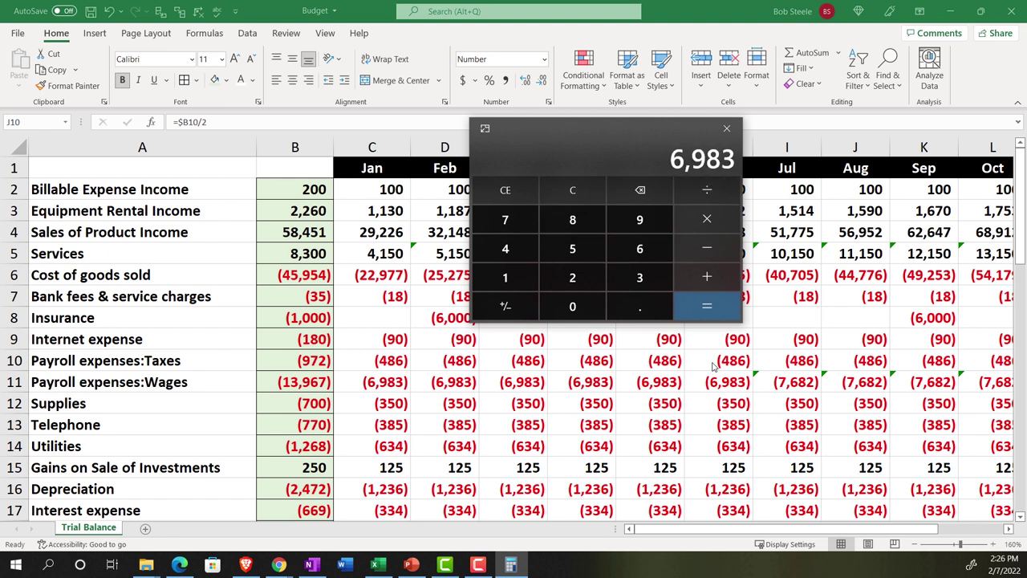
{"action": "key", "text": "Return"}
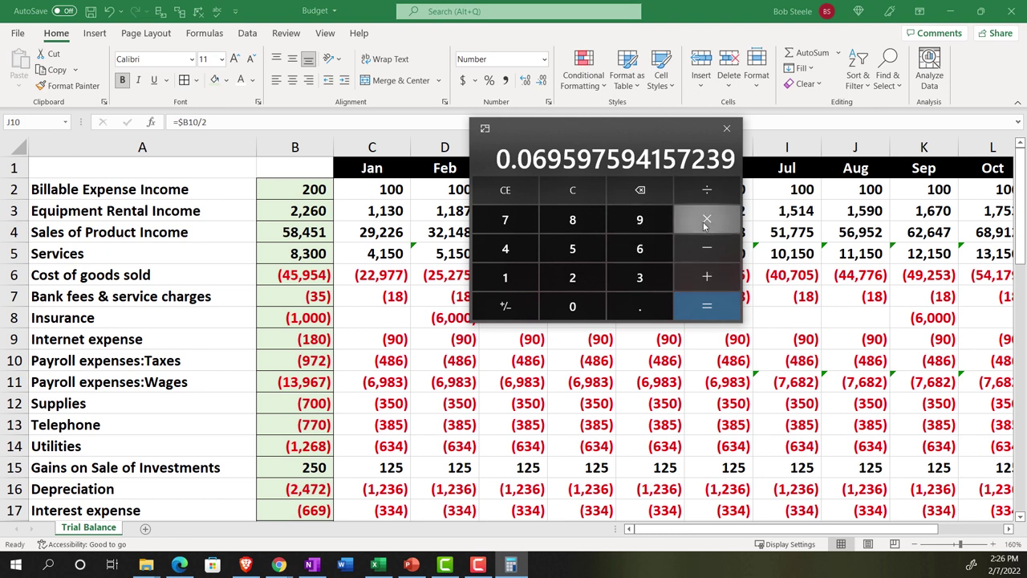
{"action": "type", "text": "7682"}
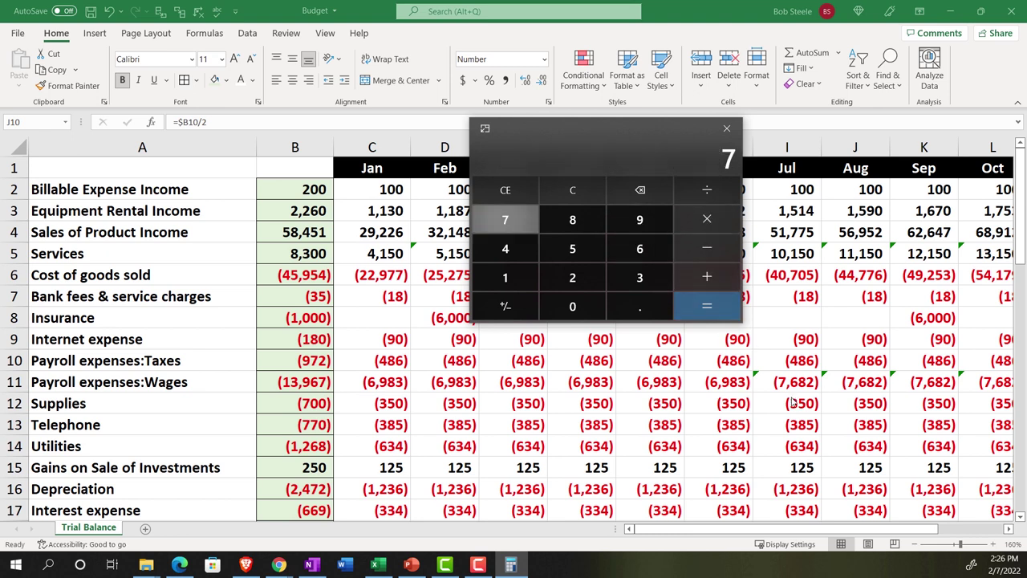
{"action": "key", "text": "Return"}
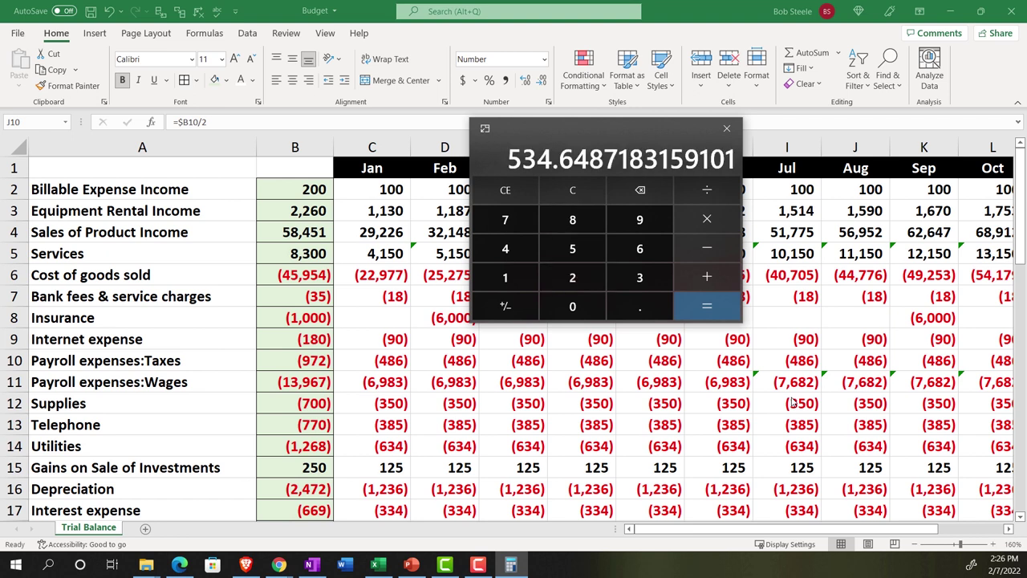
Switch back to Excel and enter -535 as July's Payroll expenses:Taxes in I10
{"action": "key", "text": "alt+Tab"}
{"action": "left_click", "coordinate": [800, 359]}
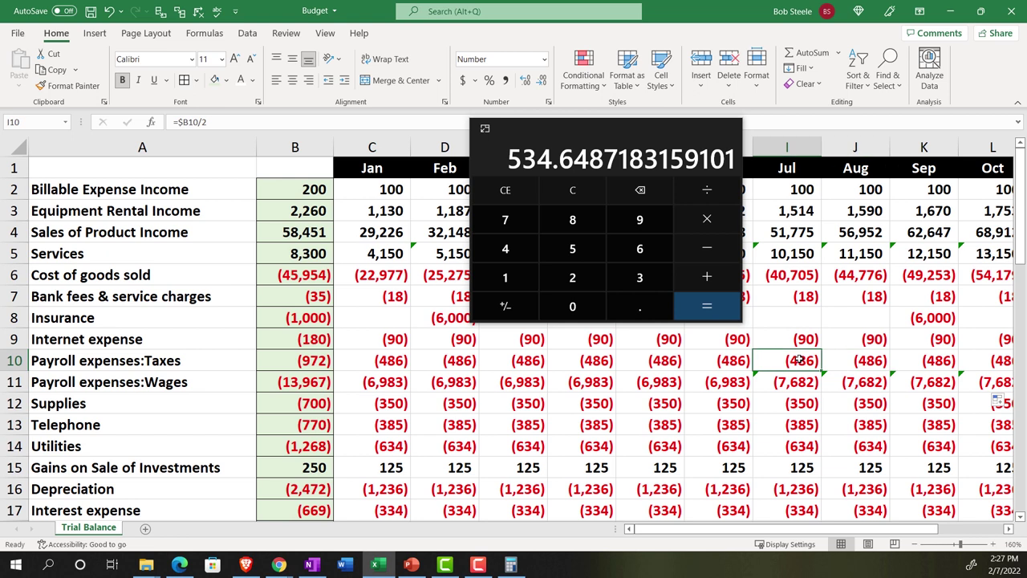
{"action": "type", "text": "-"}
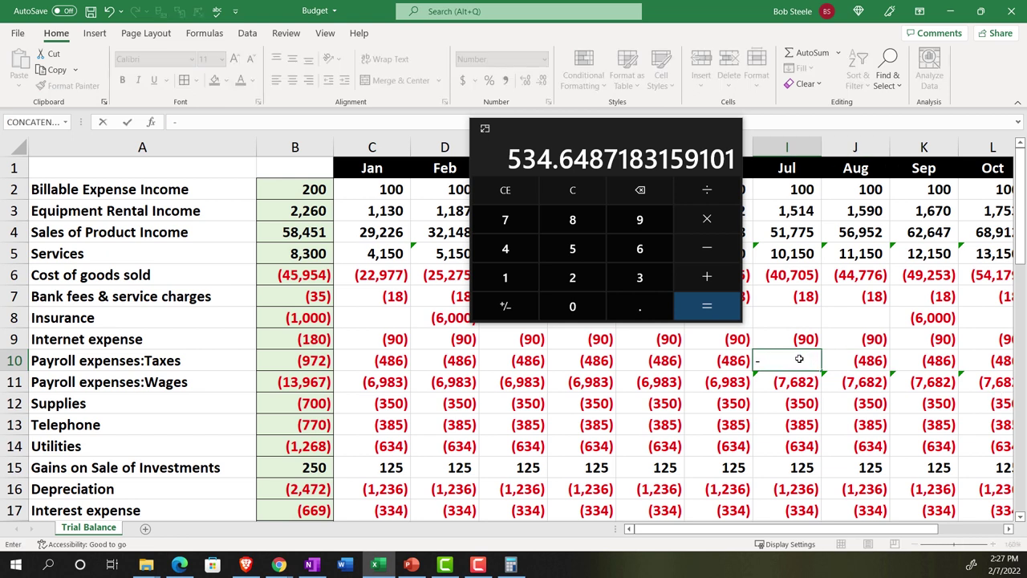
{"action": "type", "text": "534"}
{"action": "key", "text": "BackSpace"}
{"action": "type", "text": "535"}
{"action": "key", "text": "Return"}
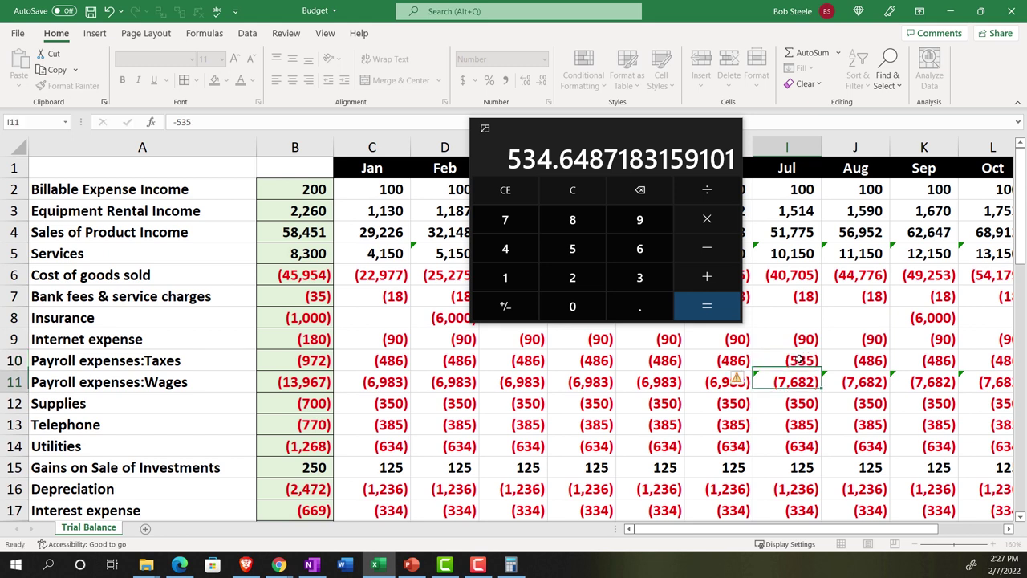
In Calculator, divide July's payroll taxes of 535 by July's wages of 7682 to check the tax rate
{"action": "left_click", "coordinate": [799, 359]}
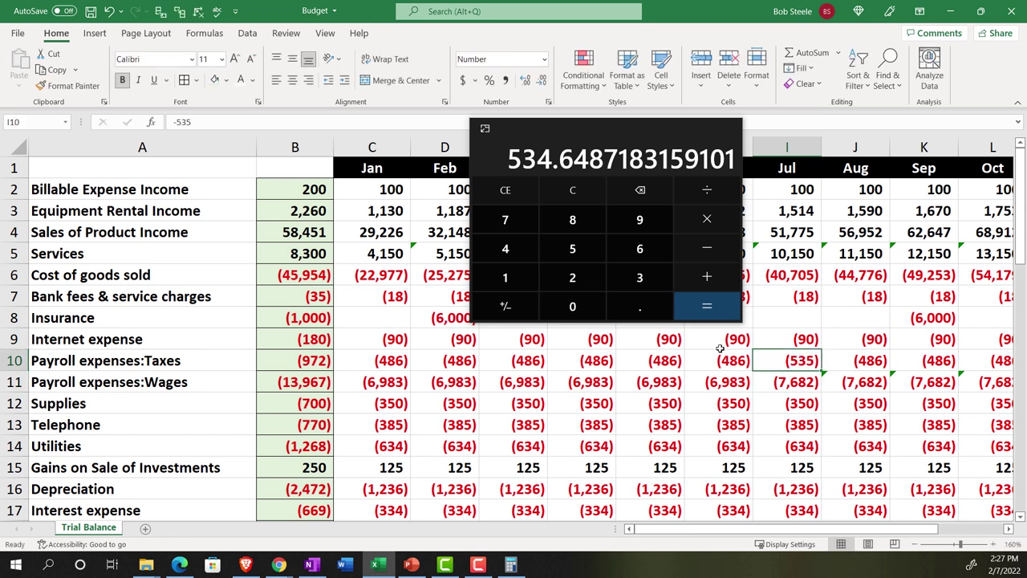
{"action": "left_click", "coordinate": [572, 190]}
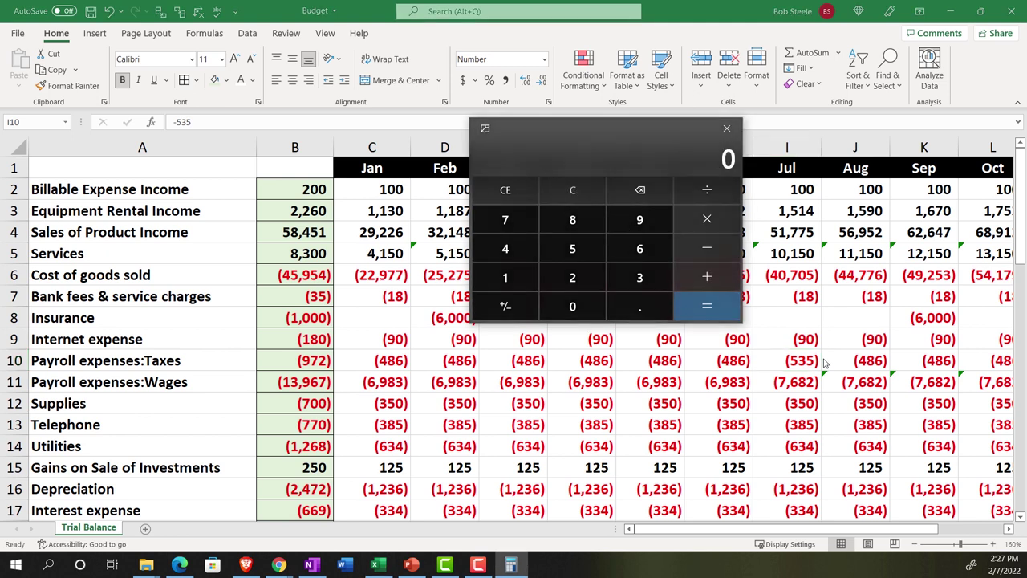
{"action": "type", "text": "535/7682"}
{"action": "key", "text": "Return"}
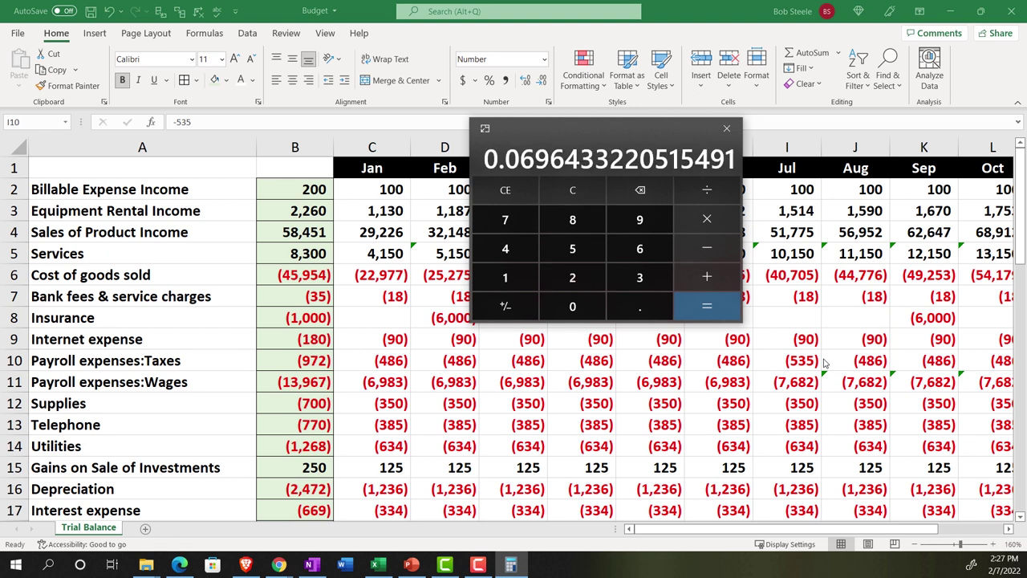
Divide the original monthly payroll taxes of 486 by wages of 6983 for comparison, and close Calculator
{"action": "left_click", "coordinate": [597, 201]}
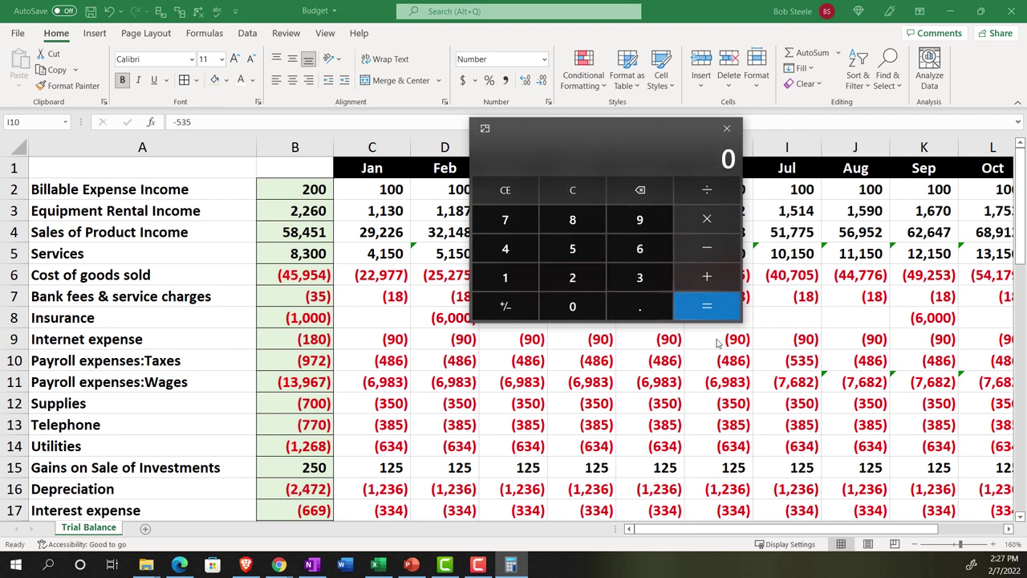
{"action": "type", "text": "48"}
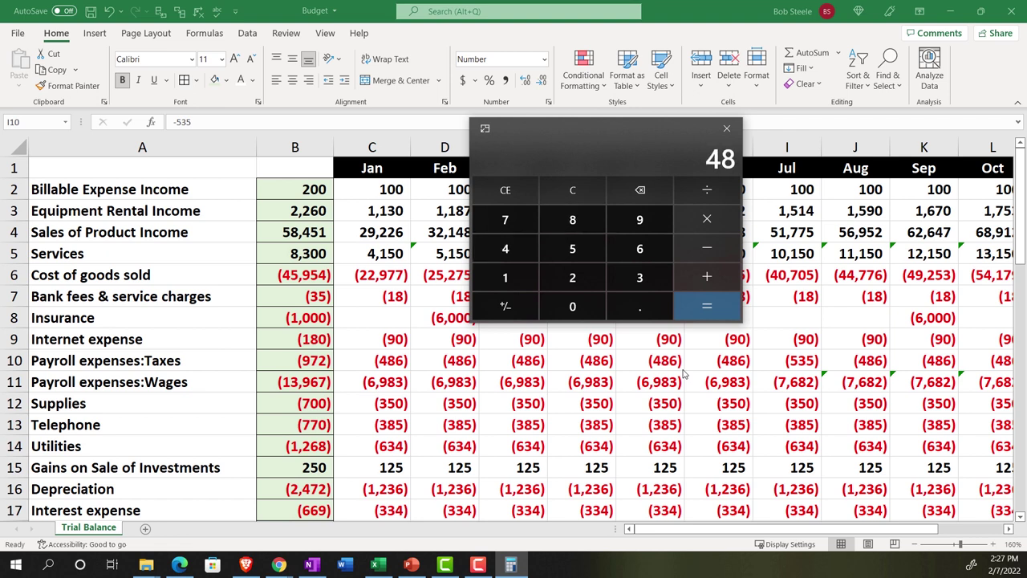
{"action": "type", "text": "6/6983"}
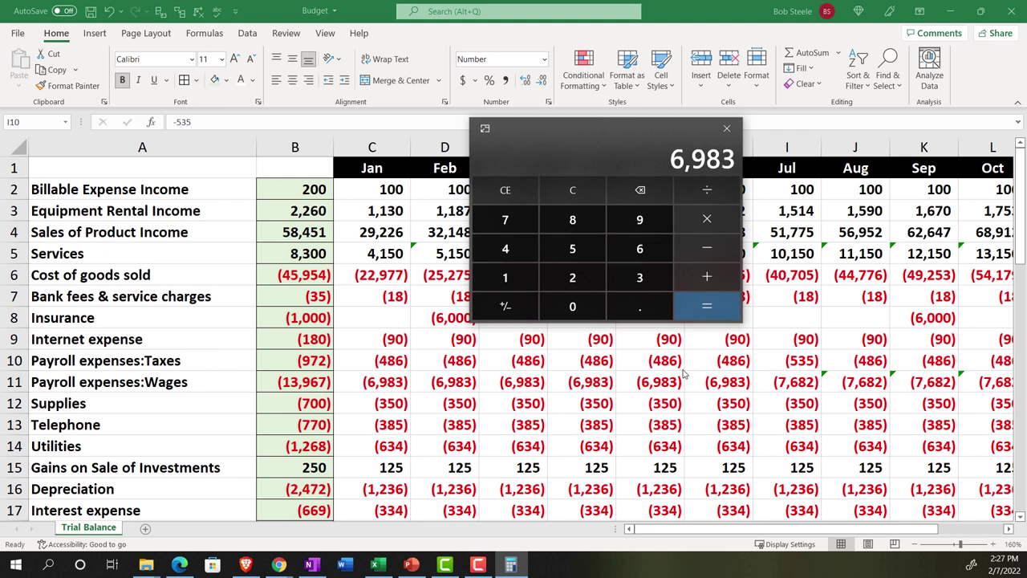
{"action": "key", "text": "Return"}
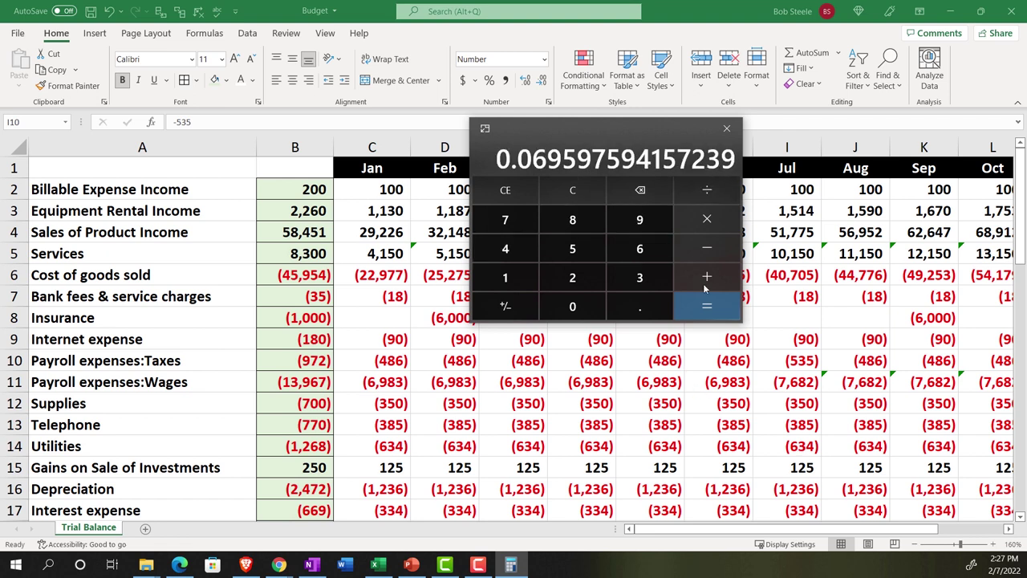
{"action": "left_click_drag", "start_coordinate": [557, 130], "coordinate": [988, 127]}
{"action": "key", "text": "alt+F4"}
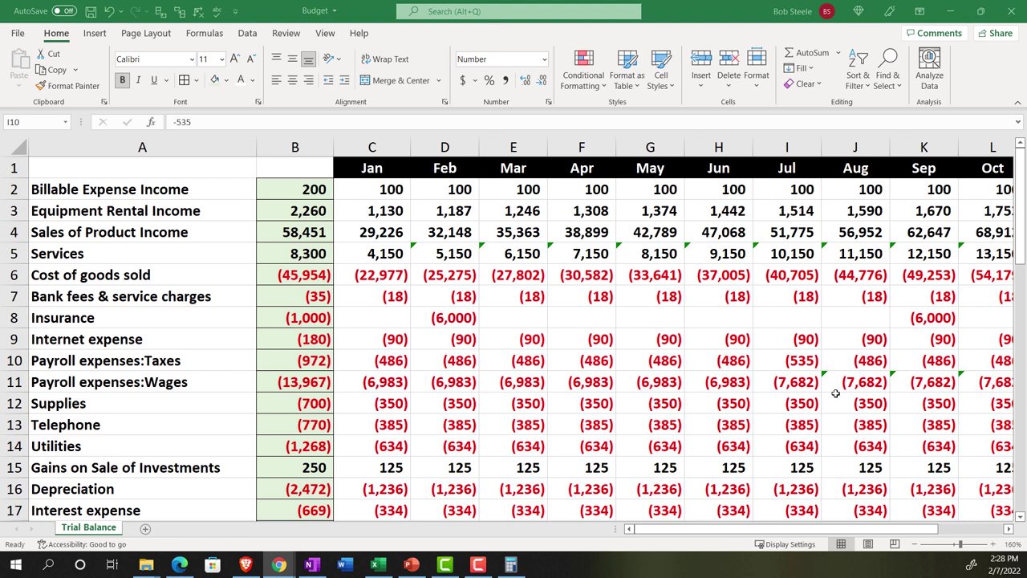
Back in Excel, set August's Payroll expenses:Taxes in J10 to =I10 and fill the formula through December in N10
{"action": "key", "text": "alt+Tab"}
{"action": "left_click", "coordinate": [855, 363]}
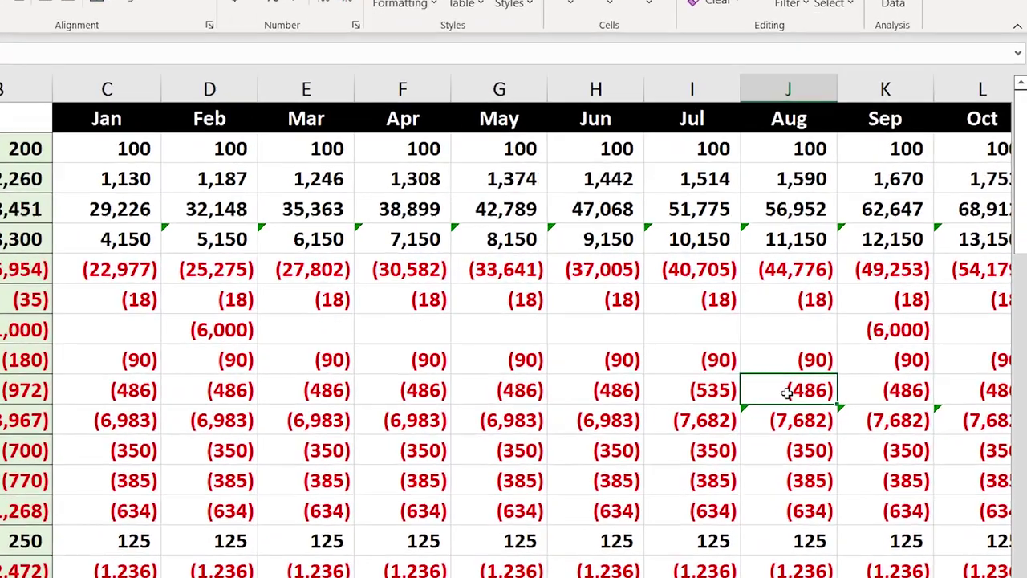
{"action": "type", "text": "-"}
{"action": "key", "text": "Left"}
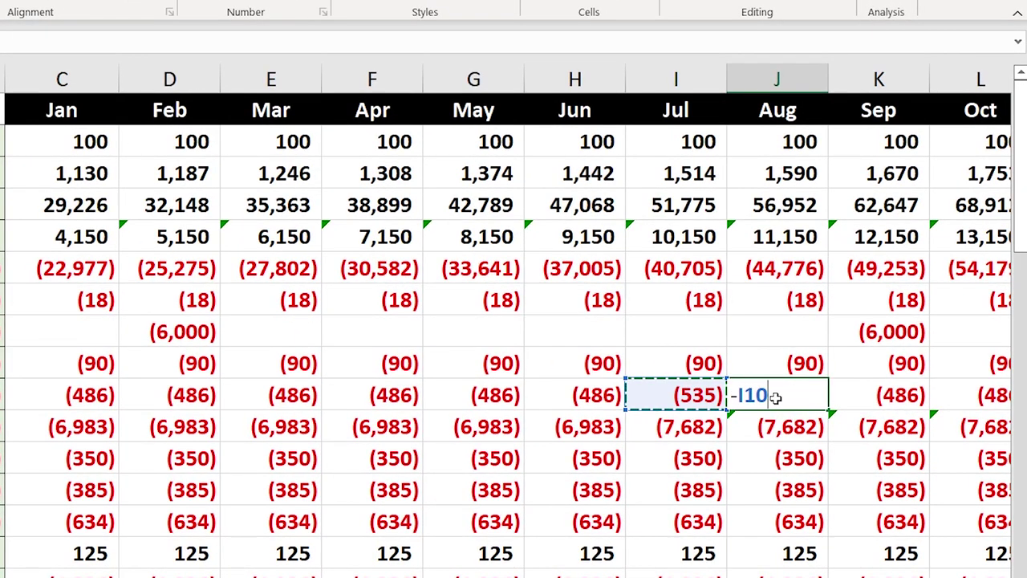
{"action": "key", "text": "ctrl+Return"}
{"action": "key", "text": "F2"}
{"action": "key", "text": "BackSpace"}
{"action": "key", "text": "BackSpace"}
{"action": "key", "text": "BackSpace"}
{"action": "key", "text": "BackSpace"}
{"action": "key", "text": "Left"}
{"action": "key", "text": "Return"}
{"action": "key", "text": "Up"}
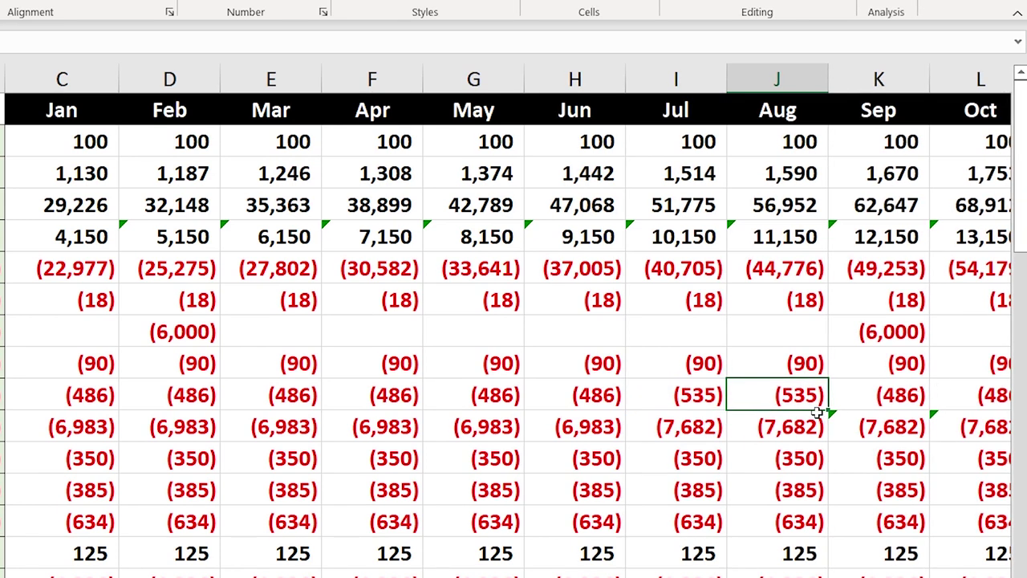
{"action": "left_click_drag", "start_coordinate": [828, 411], "coordinate": [895, 401]}
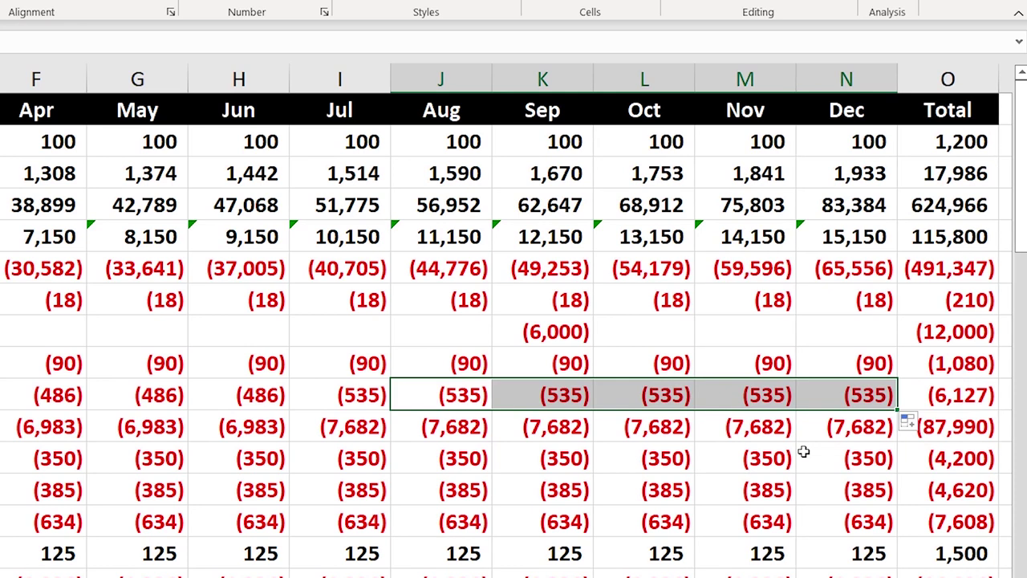
Review the expense rows from Payroll expenses:Taxes down through Supplies, Telephone and Utilities to Gains on Sale of Investments
{"action": "key", "text": "Left"}
{"action": "key", "text": "Left"}
{"action": "key", "text": "Left"}
{"action": "key", "text": "Left"}
{"action": "key", "text": "Left"}
{"action": "key", "text": "Left"}
{"action": "key", "text": "Left"}
{"action": "key", "text": "Left"}
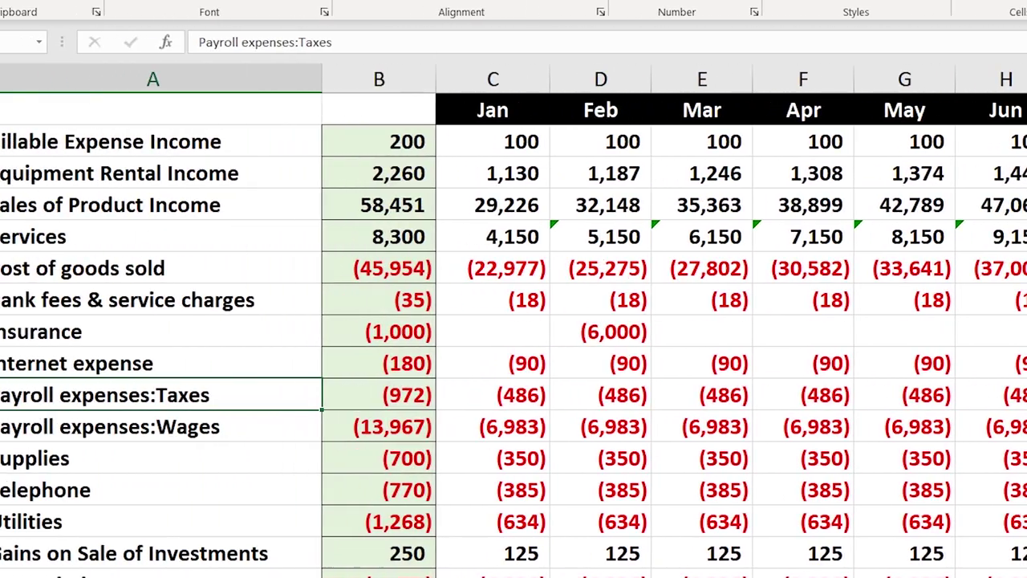
{"action": "key", "text": "Down"}
{"action": "key", "text": "Down"}
{"action": "key", "text": "Left"}
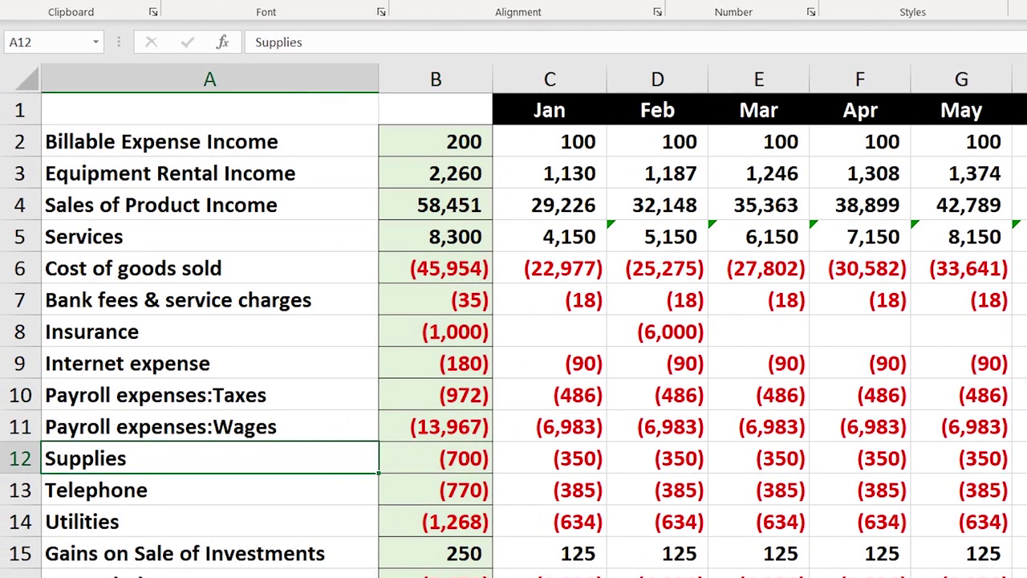
{"action": "key", "text": "Down"}
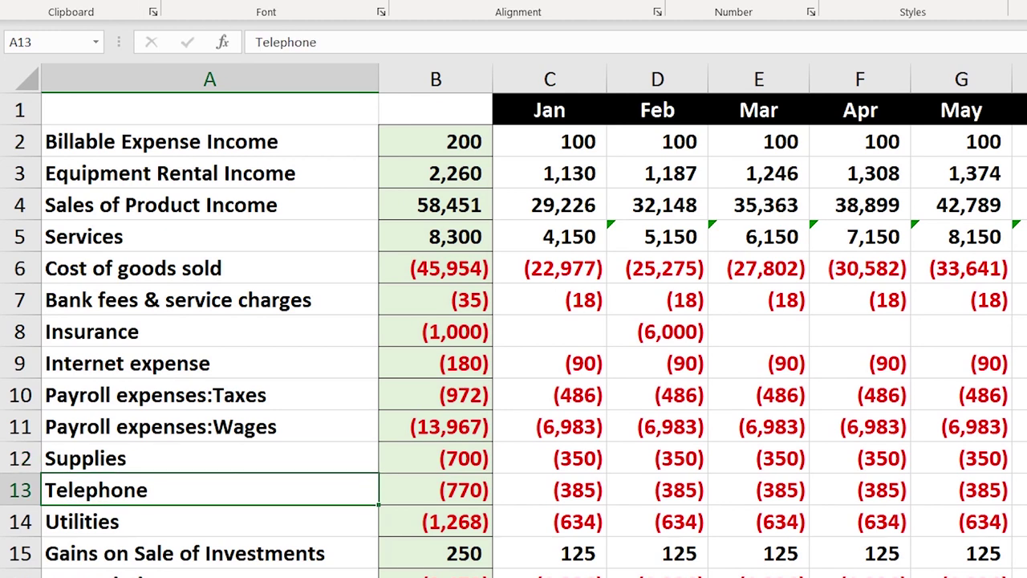
{"action": "key", "text": "Down"}
{"action": "key", "text": "Down"}
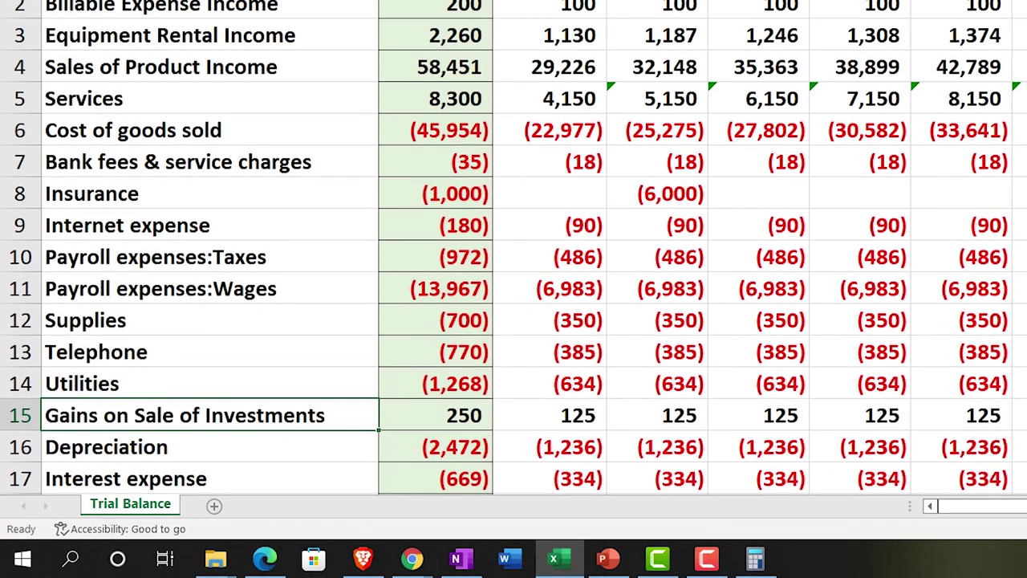
Clear the monthly Gains on Sale of Investments amounts from January through December in C15:N15
{"action": "key", "text": "Right"}
{"action": "key", "text": "Right"}
{"action": "key", "text": "Right"}
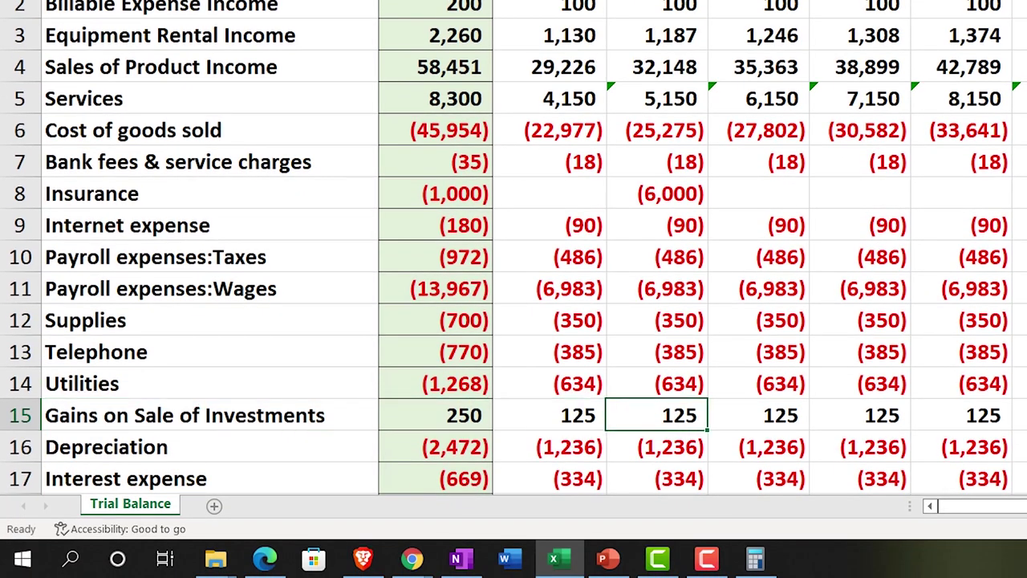
{"action": "key", "text": "alt+Tab"}
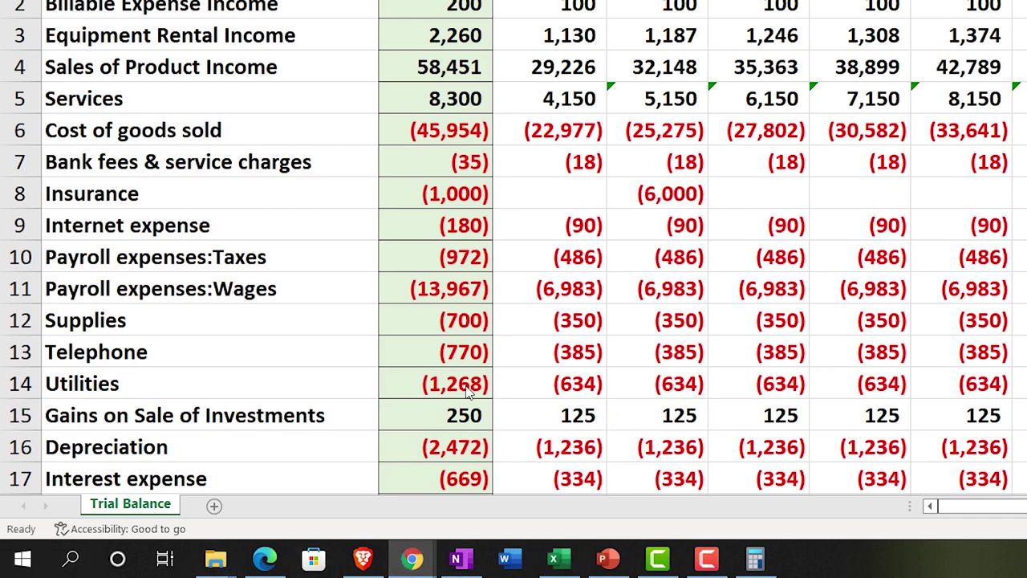
{"action": "key", "text": "alt+Tab"}
{"action": "scroll", "coordinate": [468, 365], "scroll_direction": "down", "scroll_amount": 1}
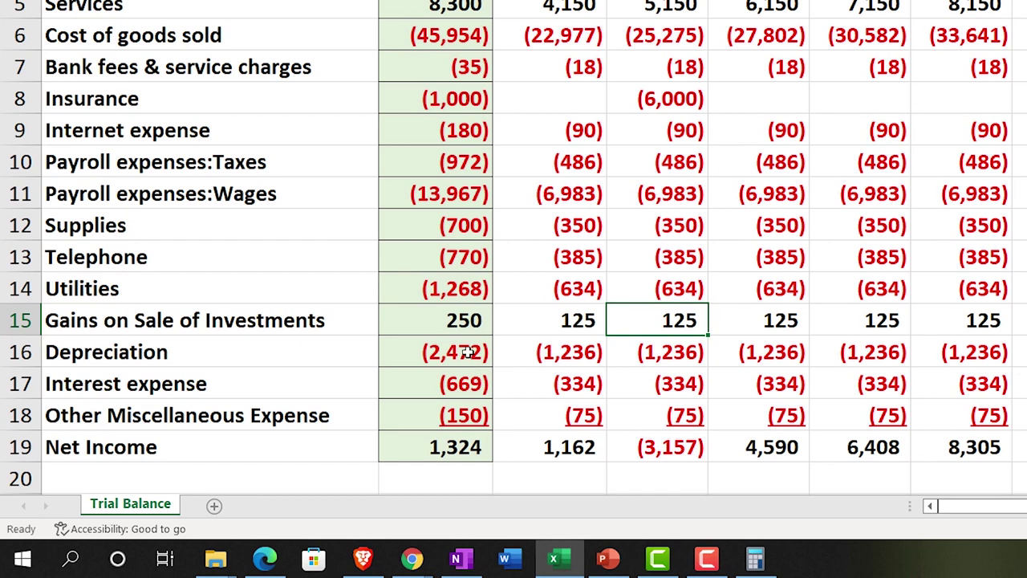
{"action": "left_click", "coordinate": [452, 320]}
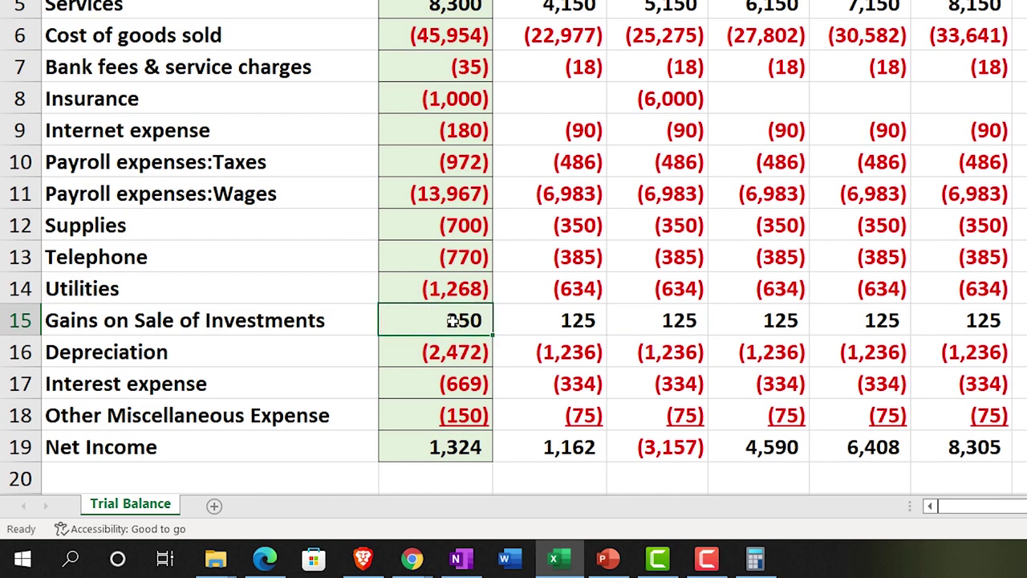
{"action": "left_click_drag", "start_coordinate": [555, 324], "coordinate": [888, 406]}
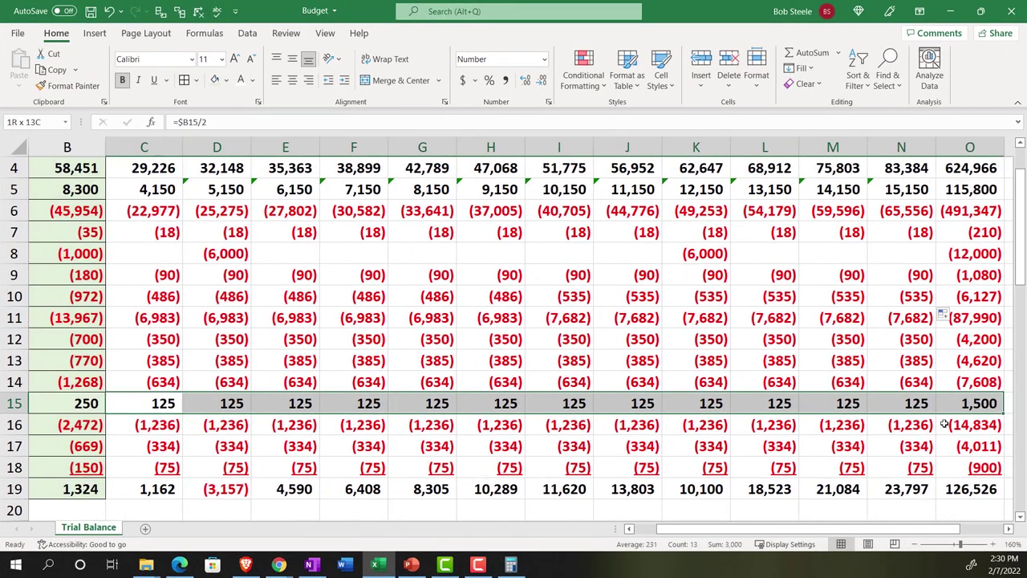
{"action": "key", "text": "Delete"}
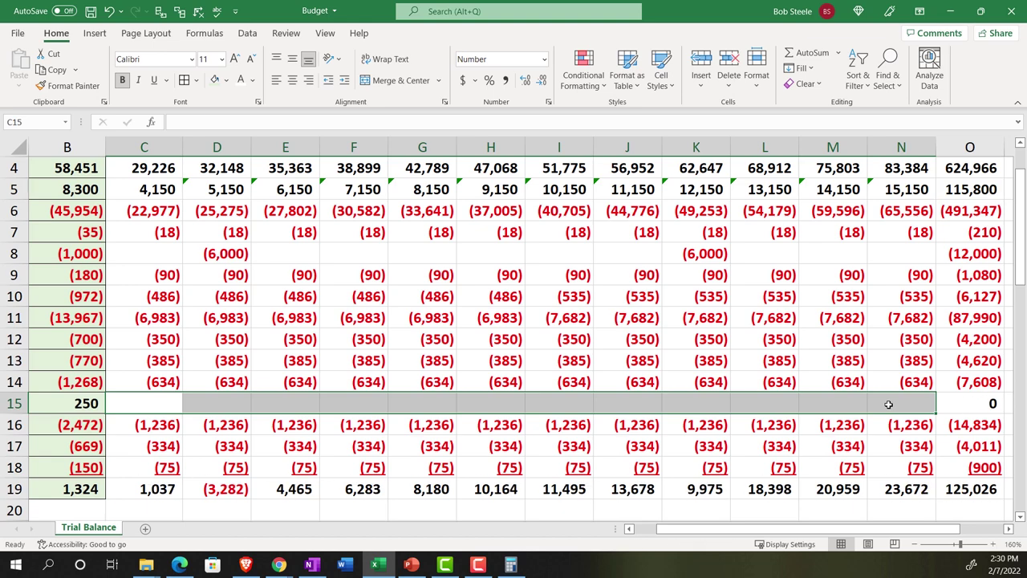
Examine the Depreciation row through February and the January and February formulas of the Interest expense row
{"action": "key", "text": "Home"}
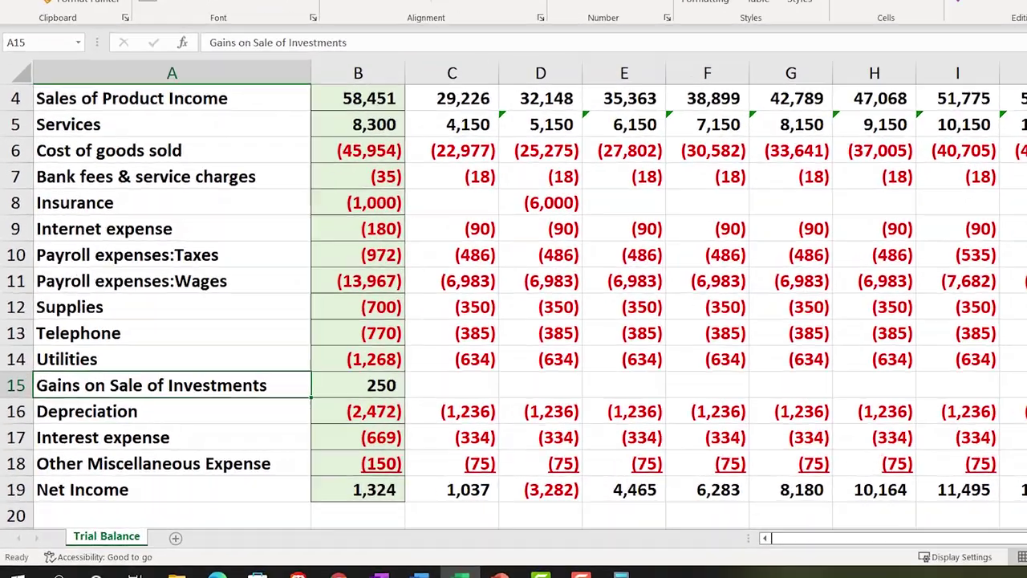
{"action": "key", "text": "Down"}
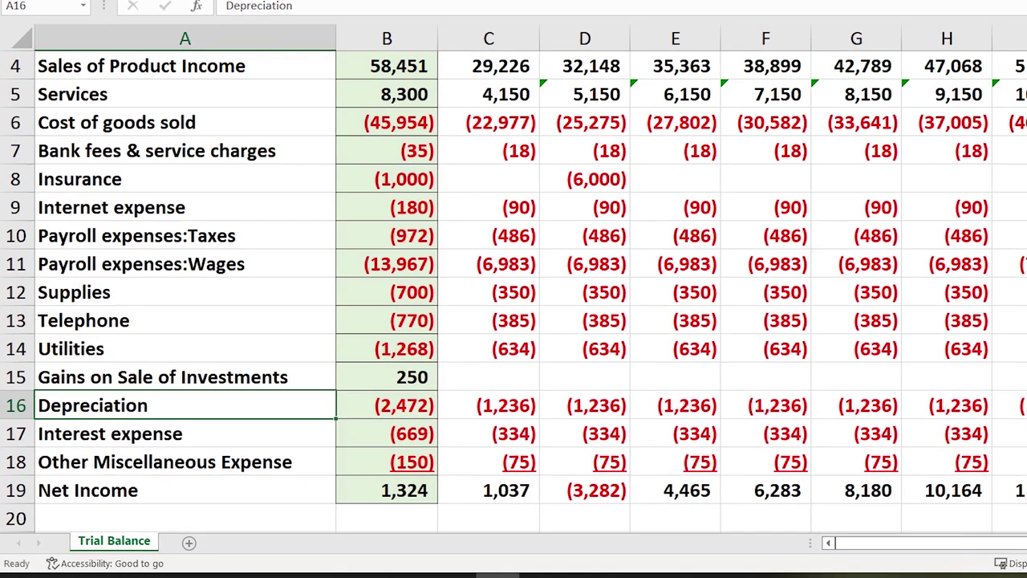
{"action": "key", "text": "Right"}
{"action": "key", "text": "Right"}
{"action": "key", "text": "Right"}
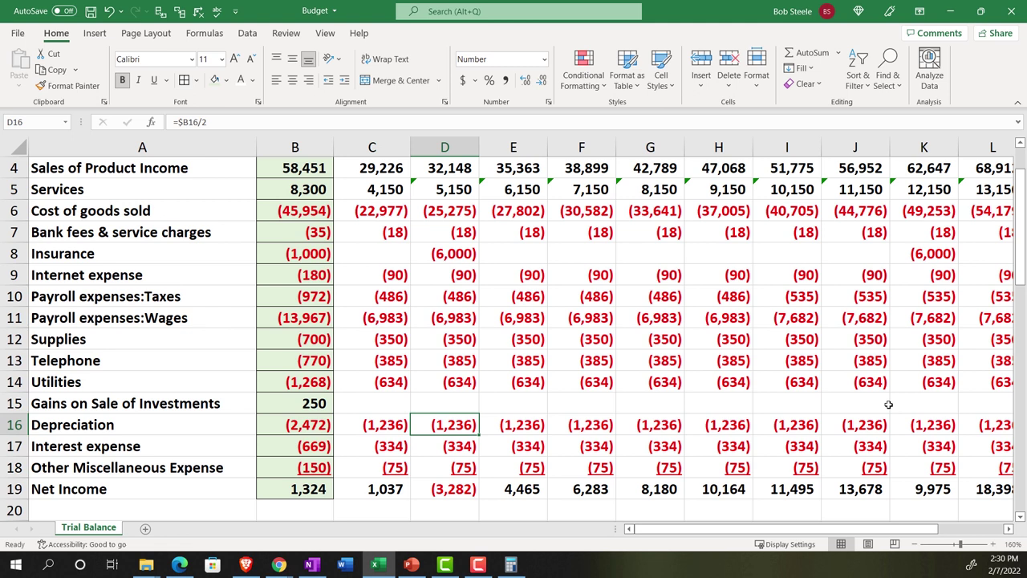
{"action": "key", "text": "Down"}
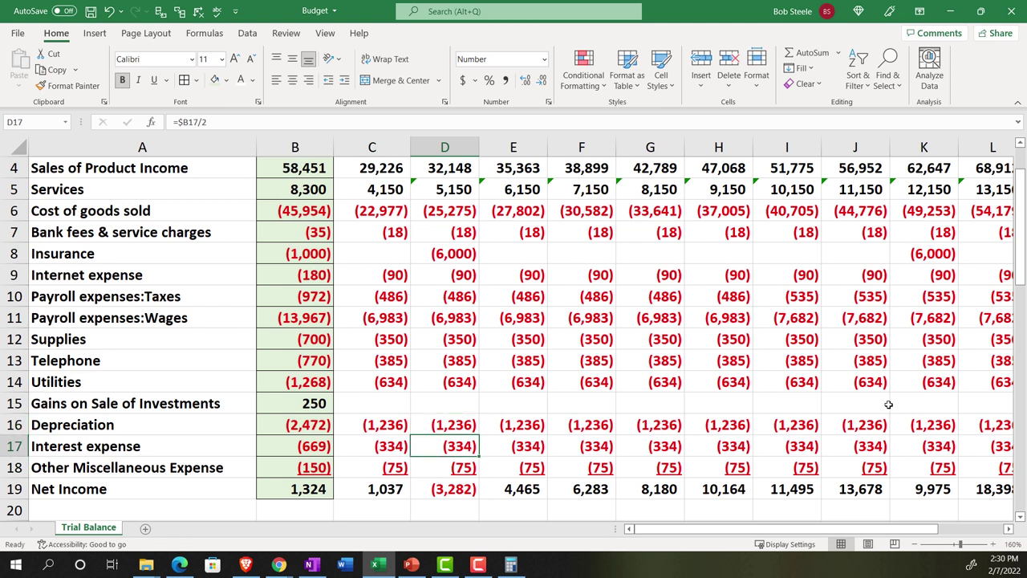
{"action": "key", "text": "Left"}
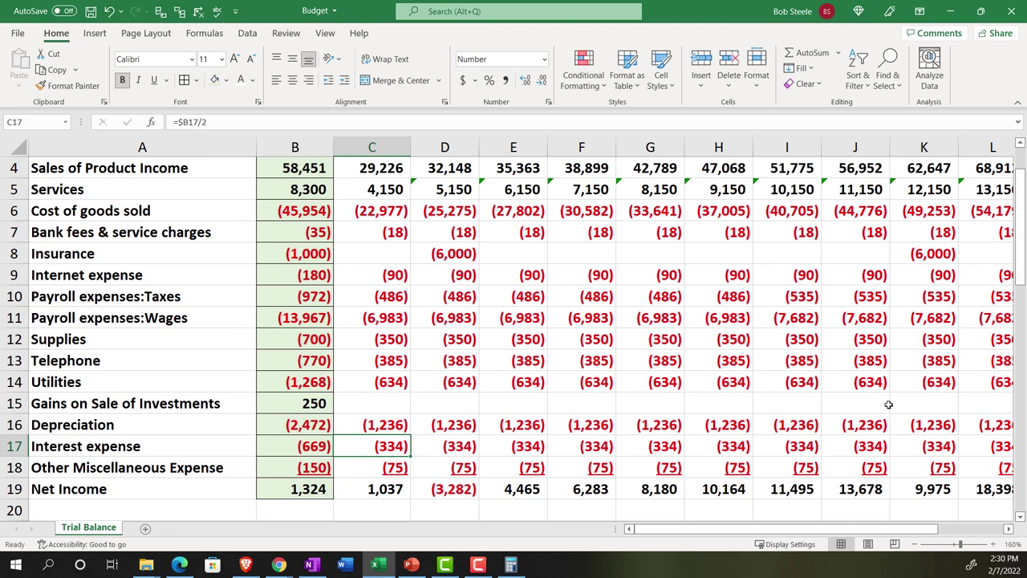
{"action": "key", "text": "Right"}
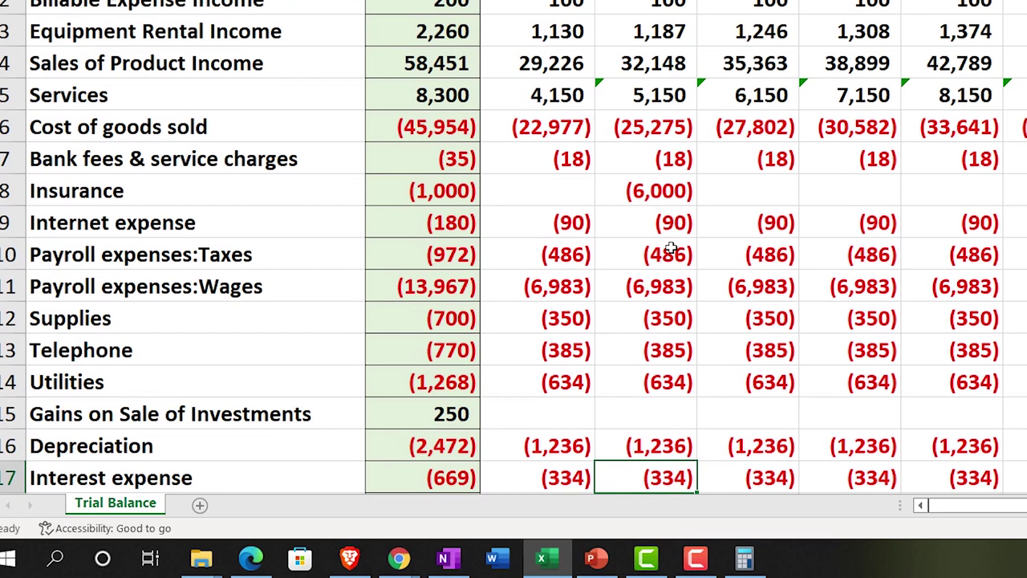
Replace February's Interest expense formula in D17 with =C17*.95 so it is 95% of January's amount
{"action": "scroll", "coordinate": [671, 249], "scroll_direction": "down", "scroll_amount": 1}
{"action": "key", "text": "F2"}
{"action": "key", "text": "BackSpace"}
{"action": "key", "text": "BackSpace"}
{"action": "key", "text": "BackSpace"}
{"action": "key", "text": "BackSpace"}
{"action": "key", "text": "BackSpace"}
{"action": "key", "text": "BackSpace"}
{"action": "key", "text": "Left"}
{"action": "type", "text": "*"}
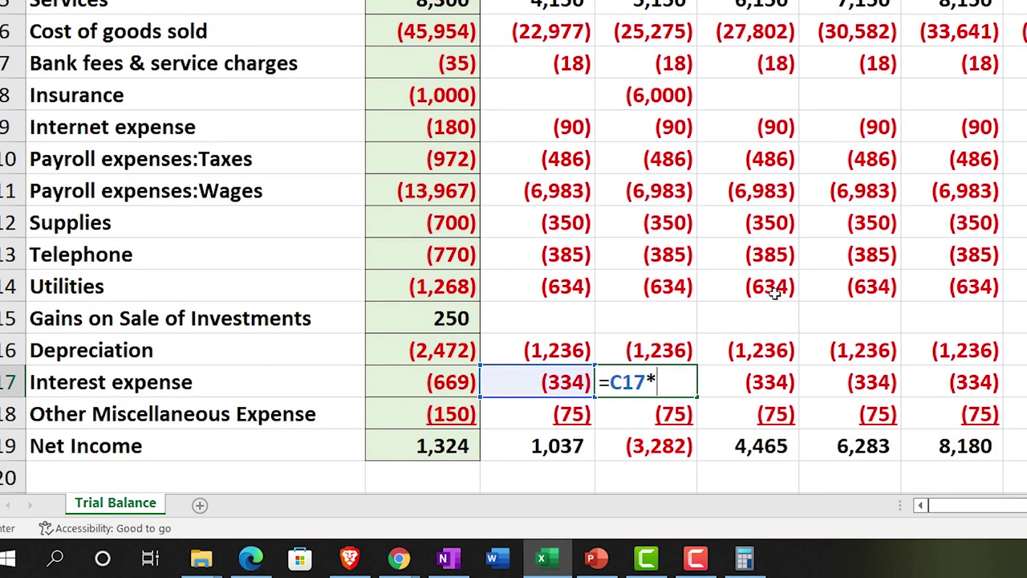
{"action": "type", "text": ".95"}
{"action": "key", "text": "Return"}
{"action": "key", "text": "Up"}
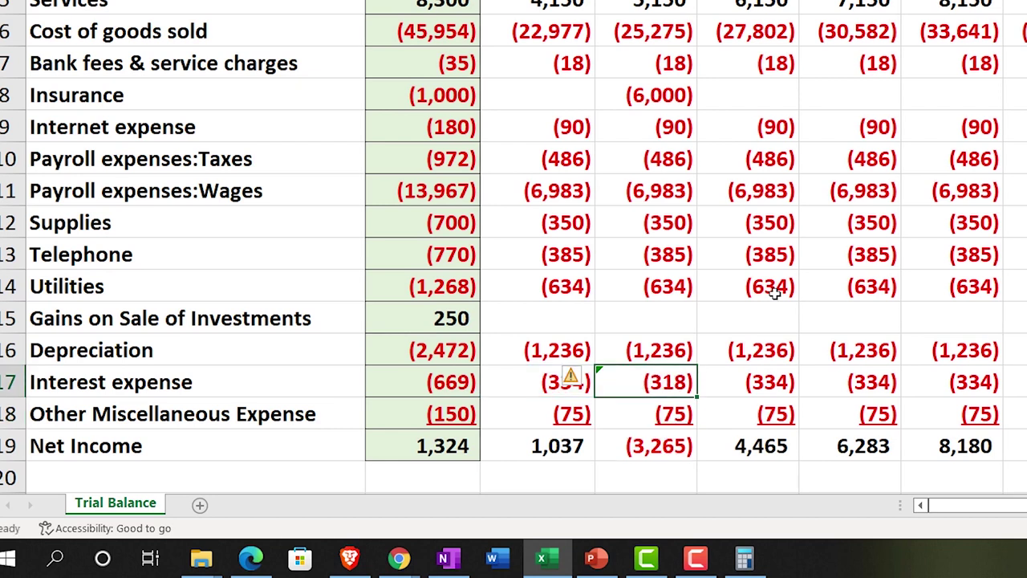
Fill February's Interest expense formula from D17 across through December in N17
{"action": "key", "text": "Left"}
{"action": "key", "text": "Right"}
{"action": "left_click_drag", "start_coordinate": [699, 398], "coordinate": [1026, 397]}
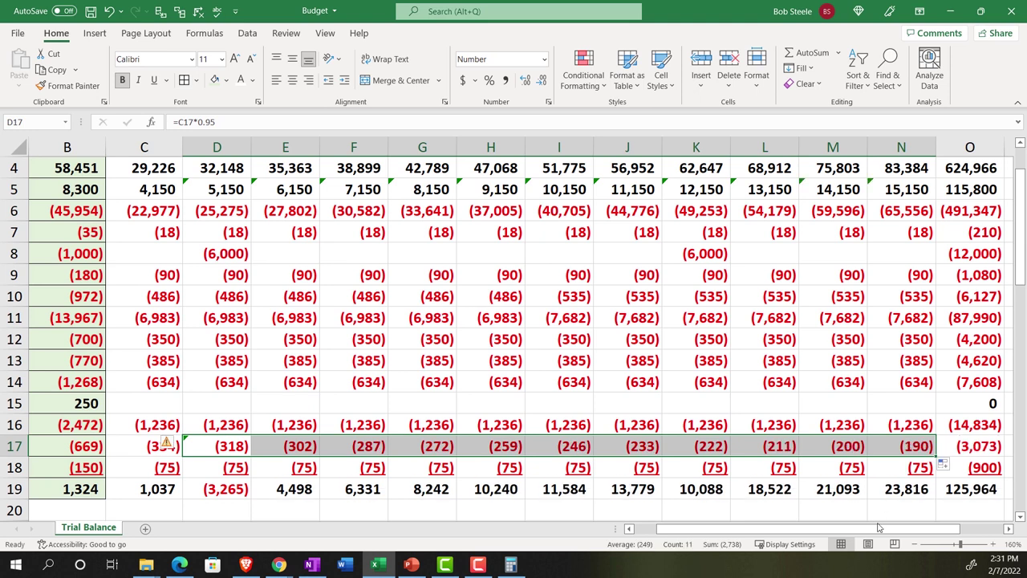
Review the Net Income row from the two-month base amount in column B through January and February
{"action": "left_click_drag", "start_coordinate": [871, 528], "coordinate": [847, 528]}
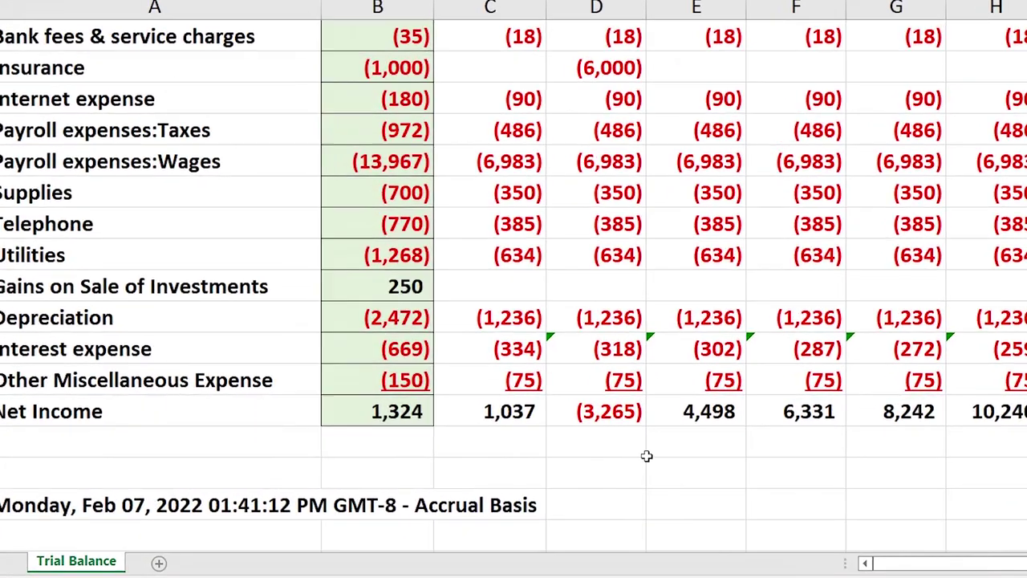
{"action": "left_click", "coordinate": [397, 414]}
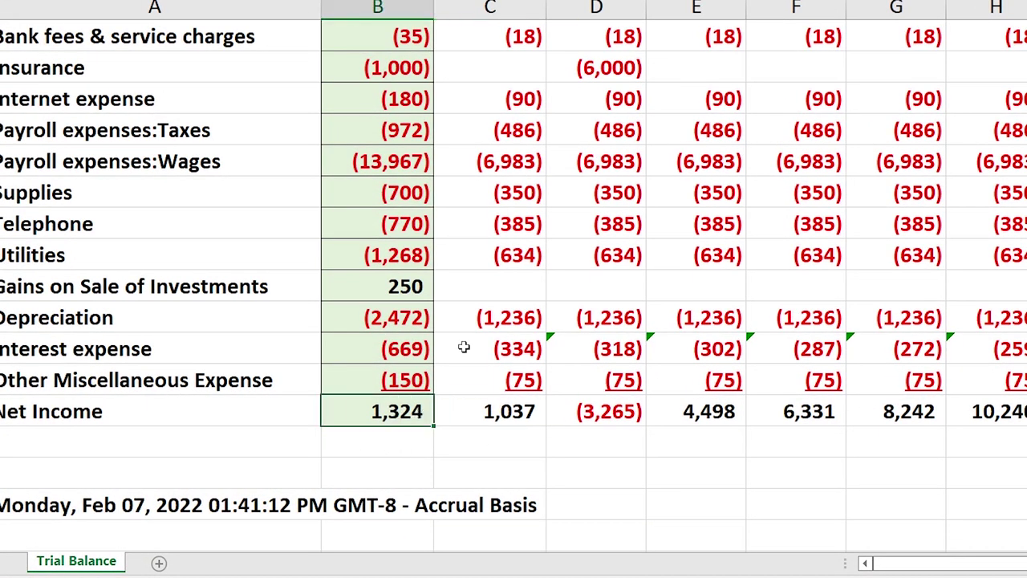
{"action": "key", "text": "Right"}
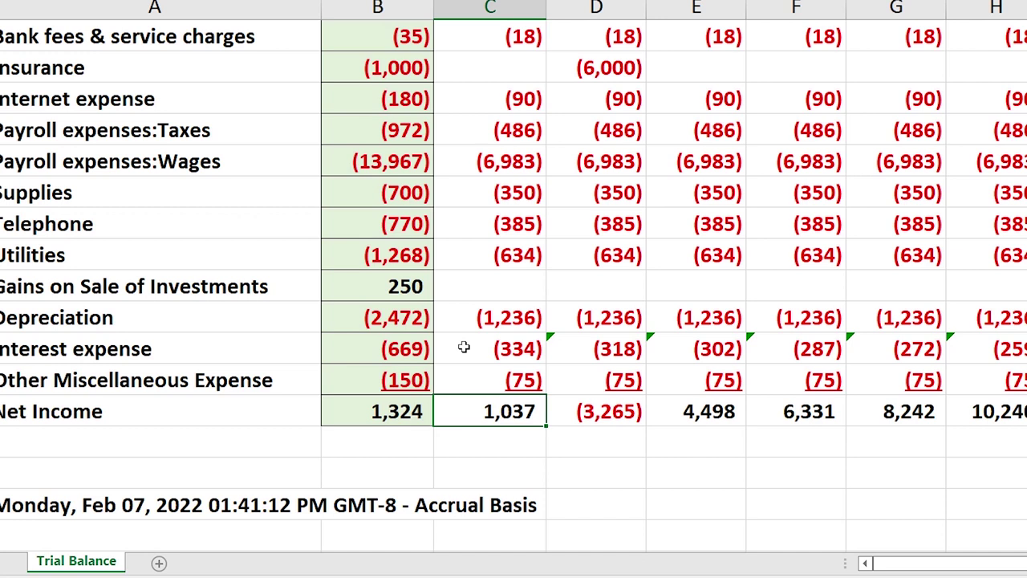
{"action": "key", "text": "Right"}
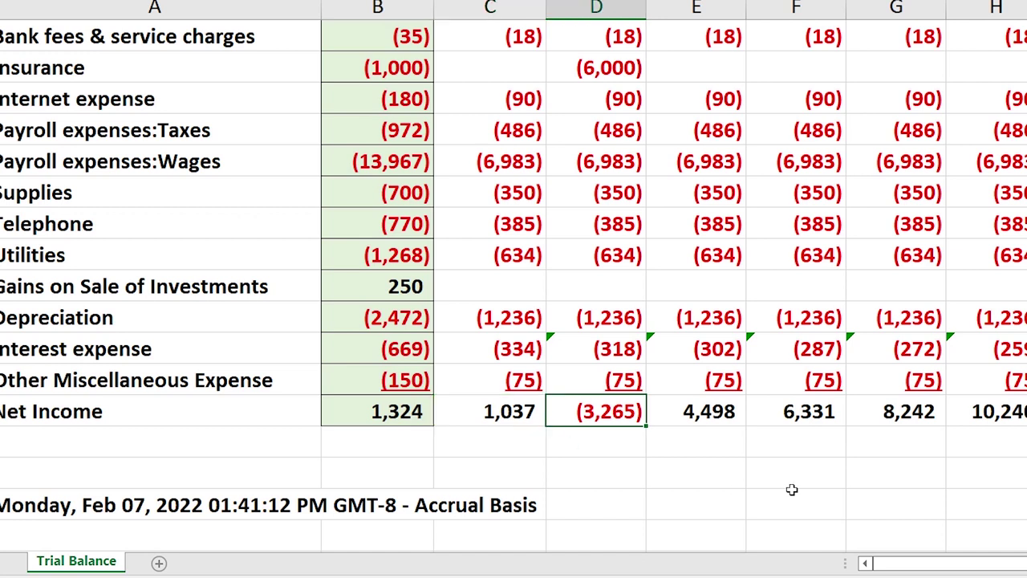
Compare February's Insurance amount with February's Net Income
{"action": "scroll", "coordinate": [803, 457], "scroll_direction": "up", "scroll_amount": 1}
{"action": "left_click", "coordinate": [603, 165]}
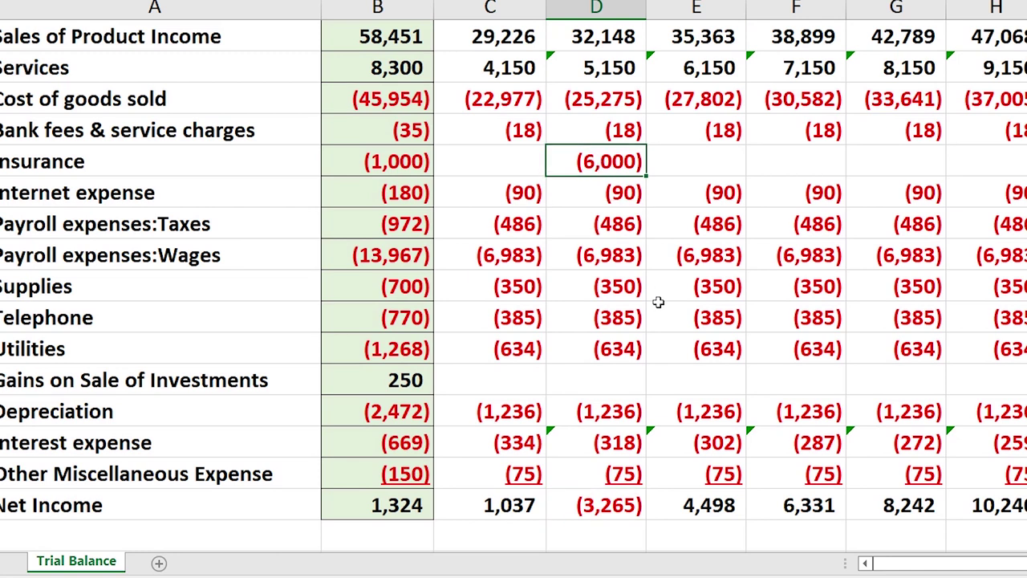
{"action": "scroll", "coordinate": [659, 302], "scroll_direction": "up", "scroll_amount": 1}
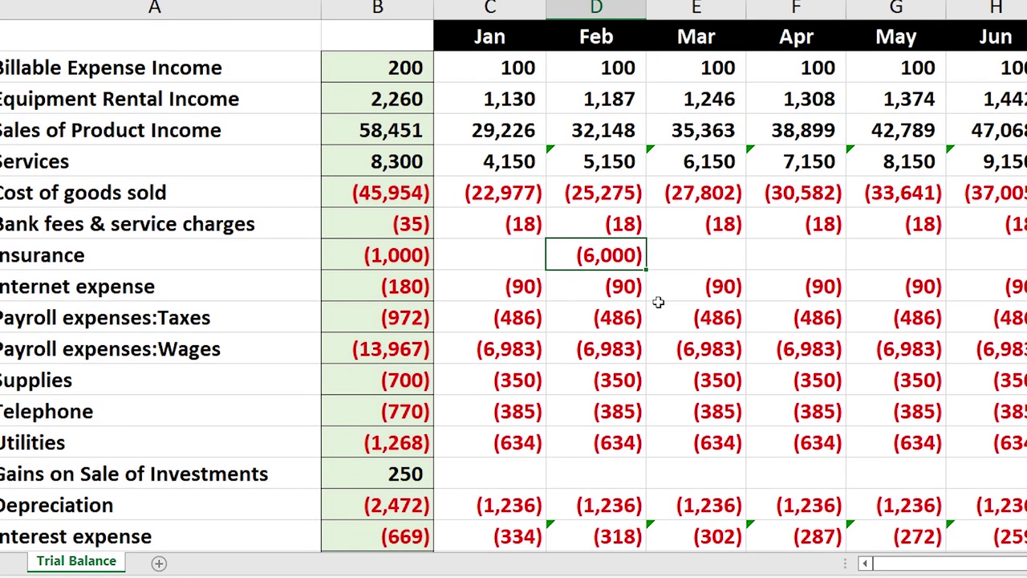
{"action": "scroll", "coordinate": [660, 301], "scroll_direction": "down", "scroll_amount": 2}
{"action": "left_click", "coordinate": [628, 411]}
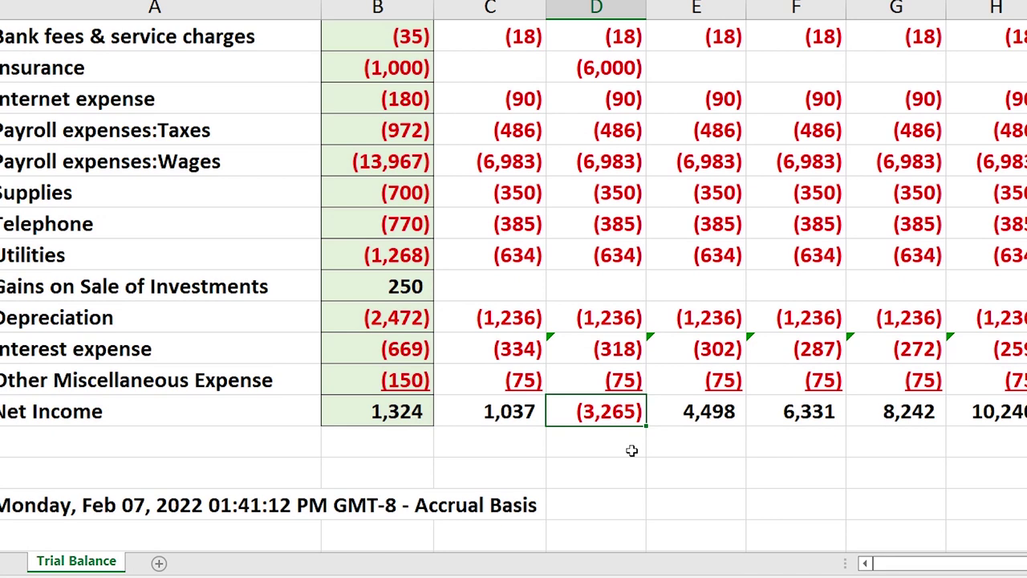
Examine March's Net Income formula and follow the Net Income row through December to the annual totals
{"action": "key", "text": "Right"}
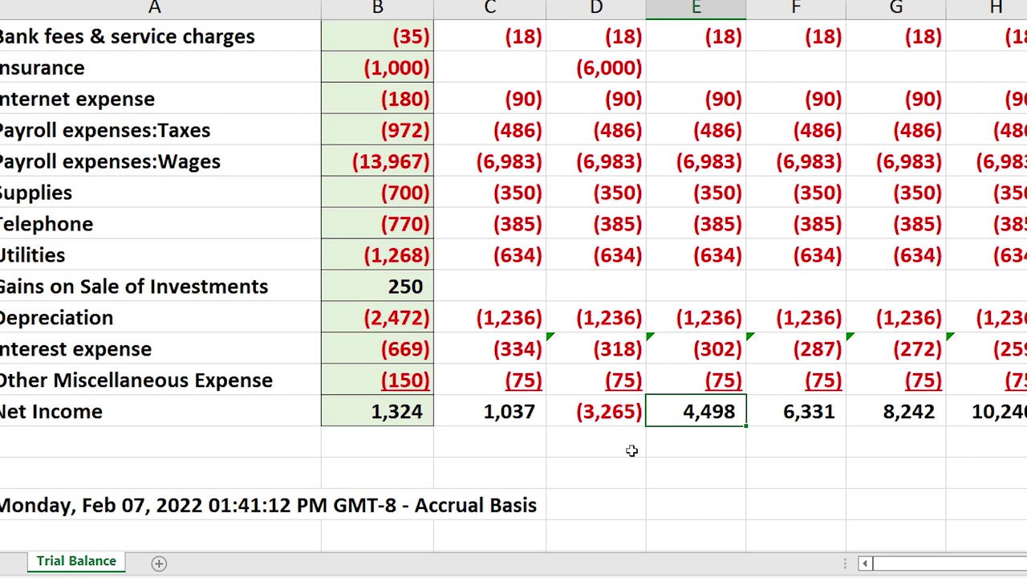
{"action": "key", "text": "F2"}
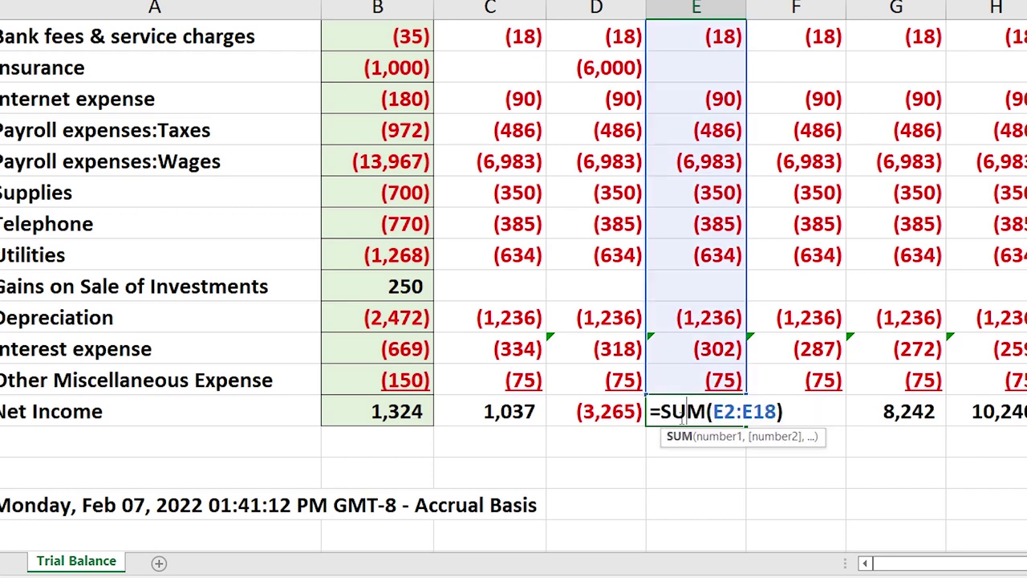
{"action": "key", "text": "Return"}
{"action": "key", "text": "Up"}
{"action": "key", "text": "Right"}
{"action": "key", "text": "Right"}
{"action": "key", "text": "Right"}
{"action": "key", "text": "Right"}
{"action": "key", "text": "Right"}
{"action": "key", "text": "Right"}
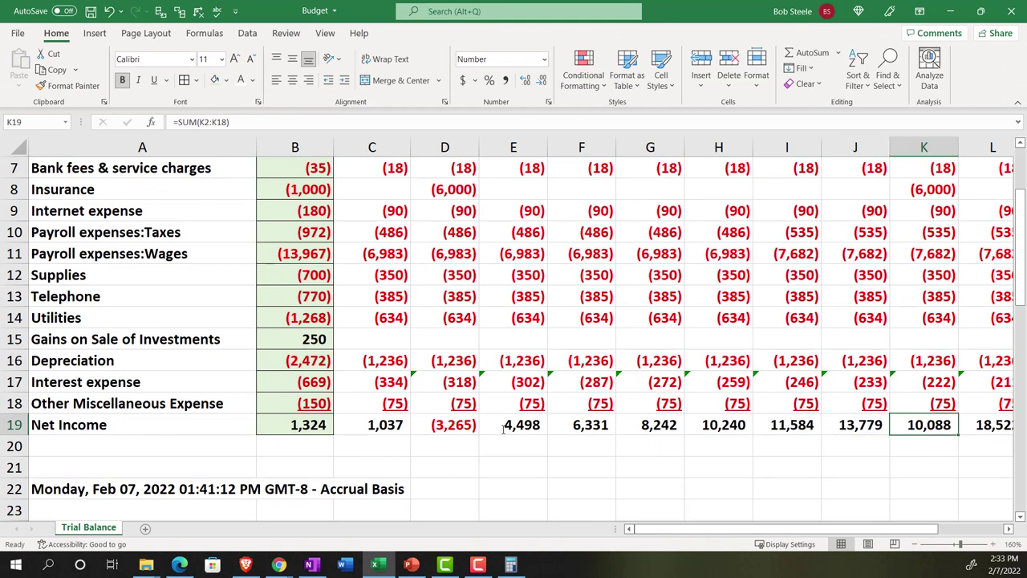
{"action": "key", "text": "Right"}
{"action": "key", "text": "Right"}
{"action": "key", "text": "Right"}
{"action": "key", "text": "Right"}
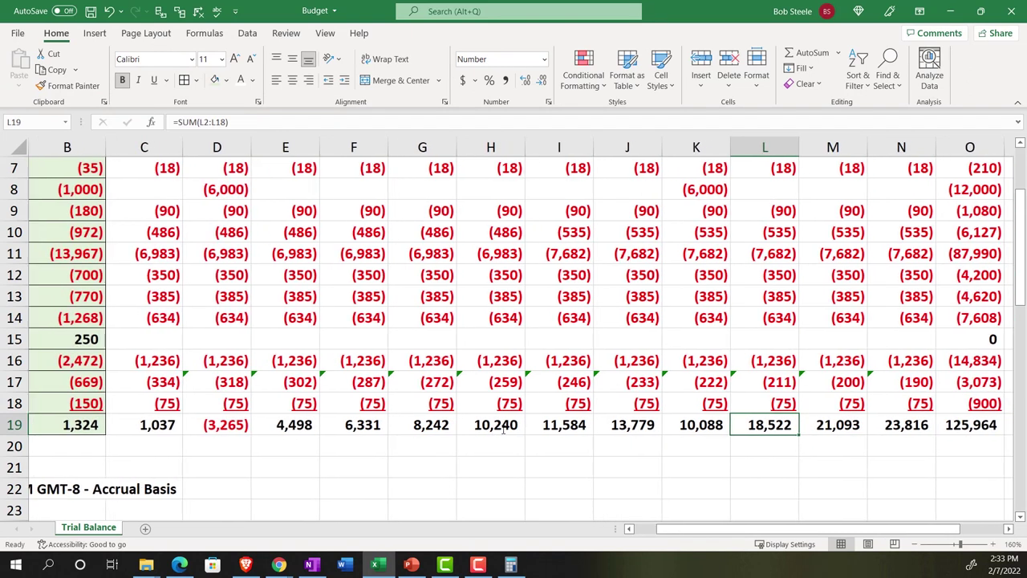
{"action": "key", "text": "Right"}
{"action": "key", "text": "Right"}
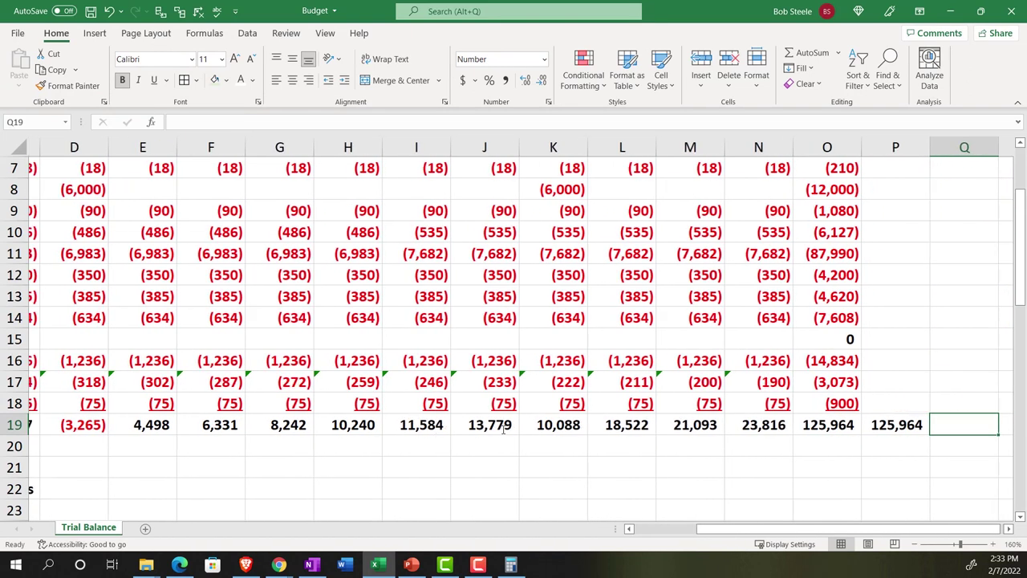
Examine the annual Net Income formulas in O19 and P19 to cross-check the total down and across
{"action": "key", "text": "Left"}
{"action": "key", "text": "Left"}
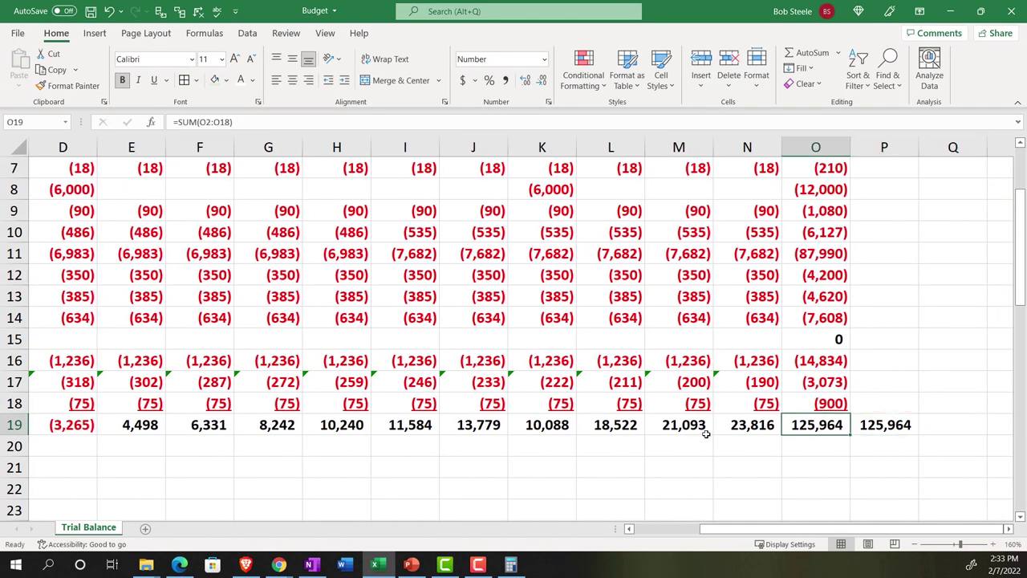
{"action": "scroll", "coordinate": [705, 434], "scroll_direction": "up", "scroll_amount": 2}
{"action": "scroll", "coordinate": [706, 434], "scroll_direction": "down", "scroll_amount": 2}
{"action": "double_click", "coordinate": [832, 432]}
{"action": "key", "text": "Return"}
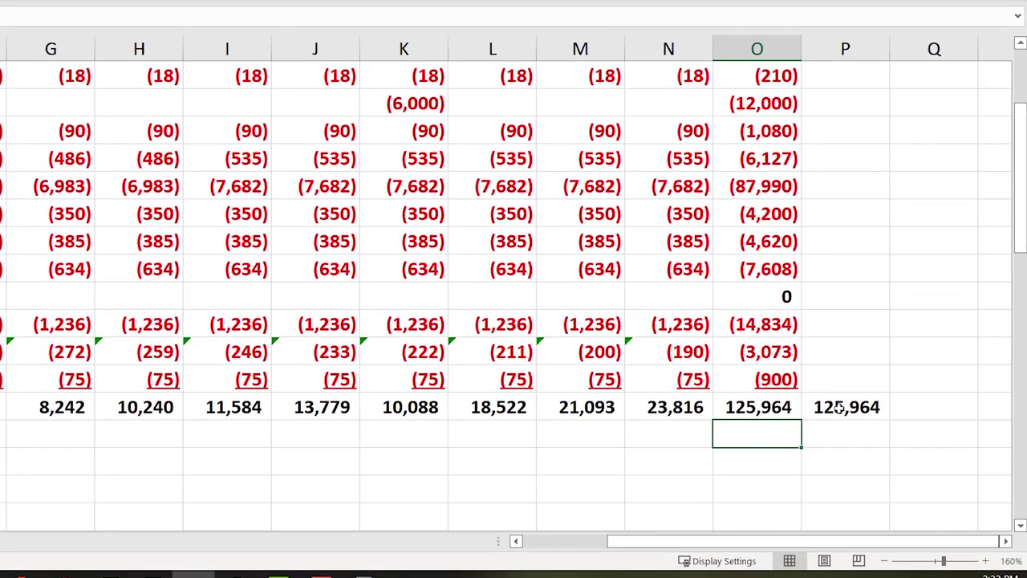
{"action": "double_click", "coordinate": [849, 413]}
{"action": "key", "text": "Return"}
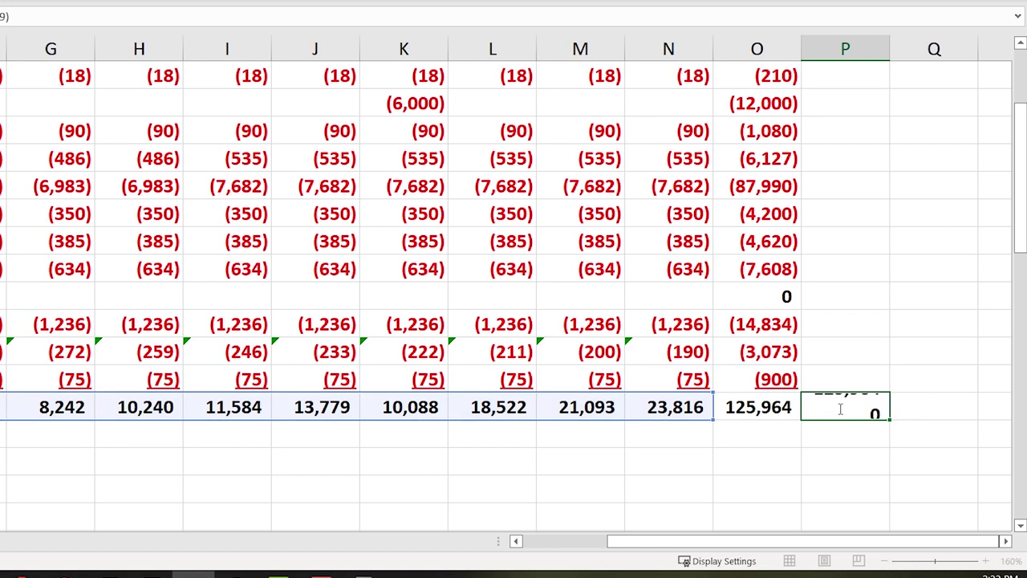
Apply All Borders to the monthly budget figures and annual totals from C2 through O19
{"action": "scroll", "coordinate": [839, 408], "scroll_direction": "up", "scroll_amount": 2}
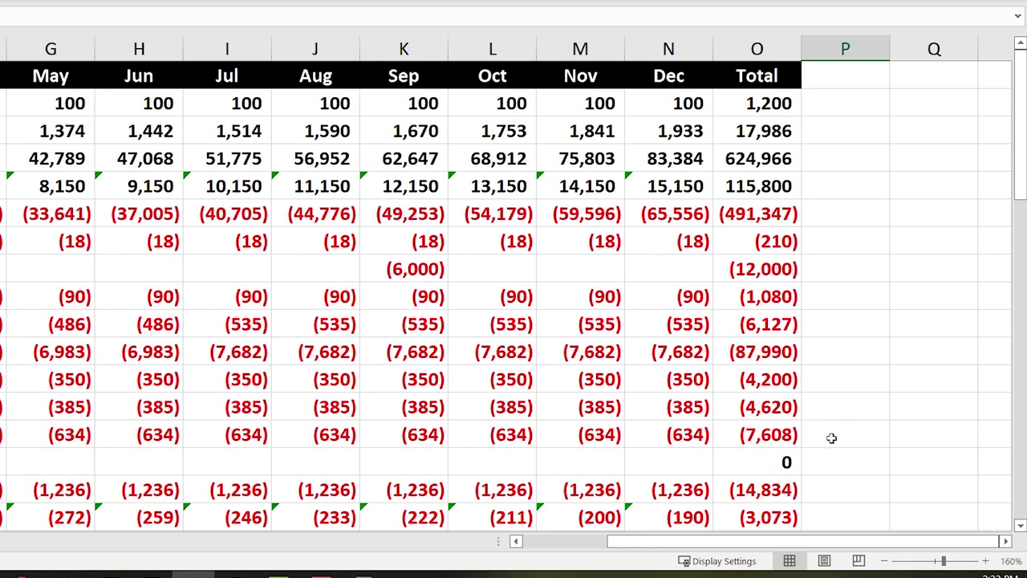
{"action": "left_click_drag", "start_coordinate": [868, 549], "coordinate": [568, 548]}
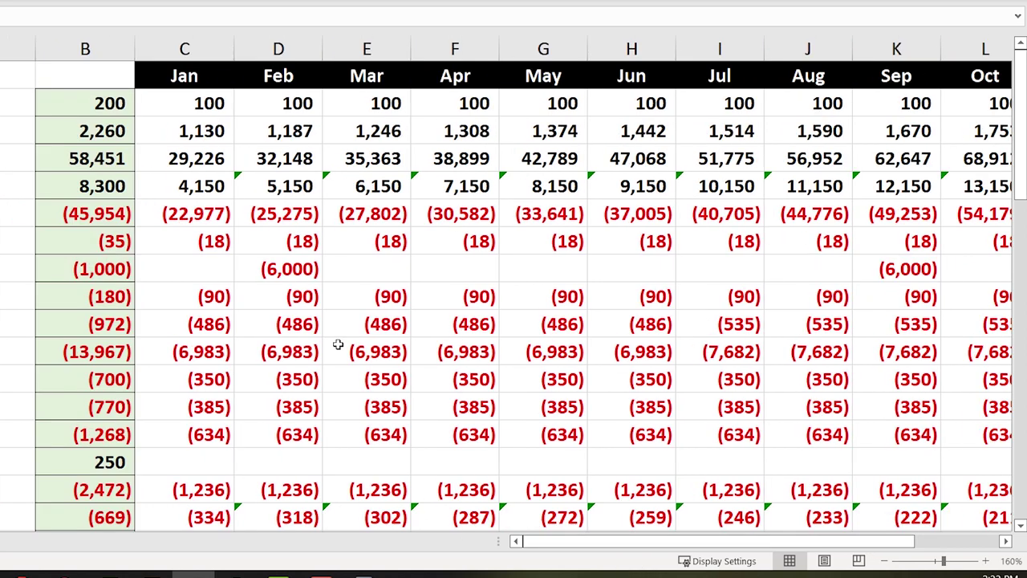
{"action": "left_click_drag", "start_coordinate": [179, 103], "coordinate": [795, 489]}
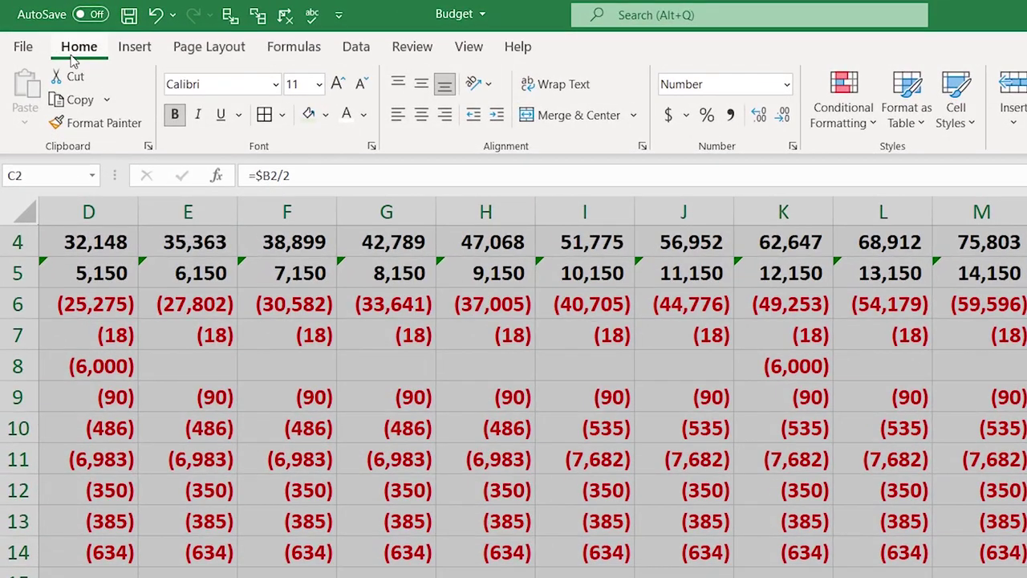
{"action": "left_click", "coordinate": [281, 114]}
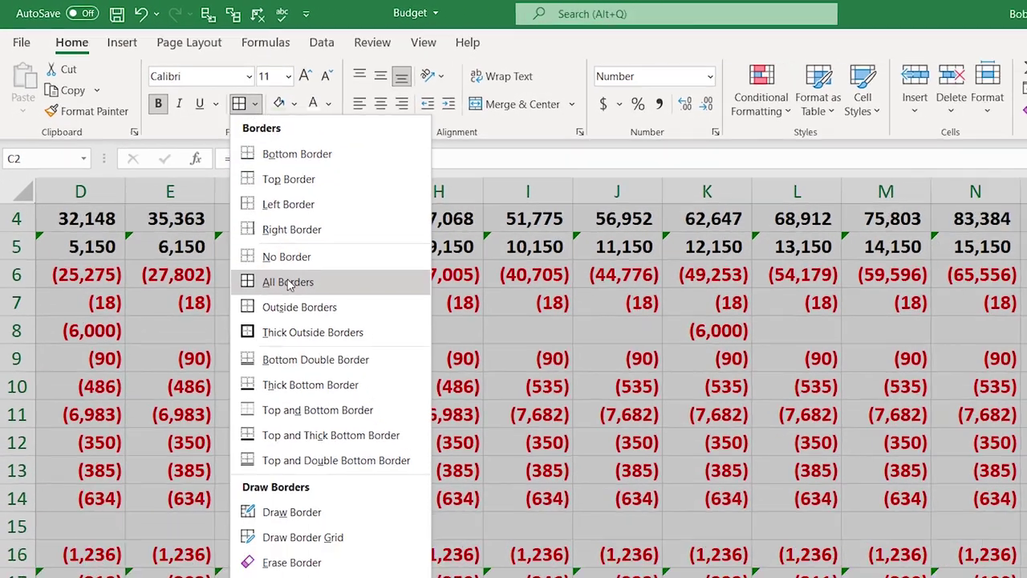
{"action": "left_click", "coordinate": [319, 312]}
{"action": "left_click", "coordinate": [286, 335]}
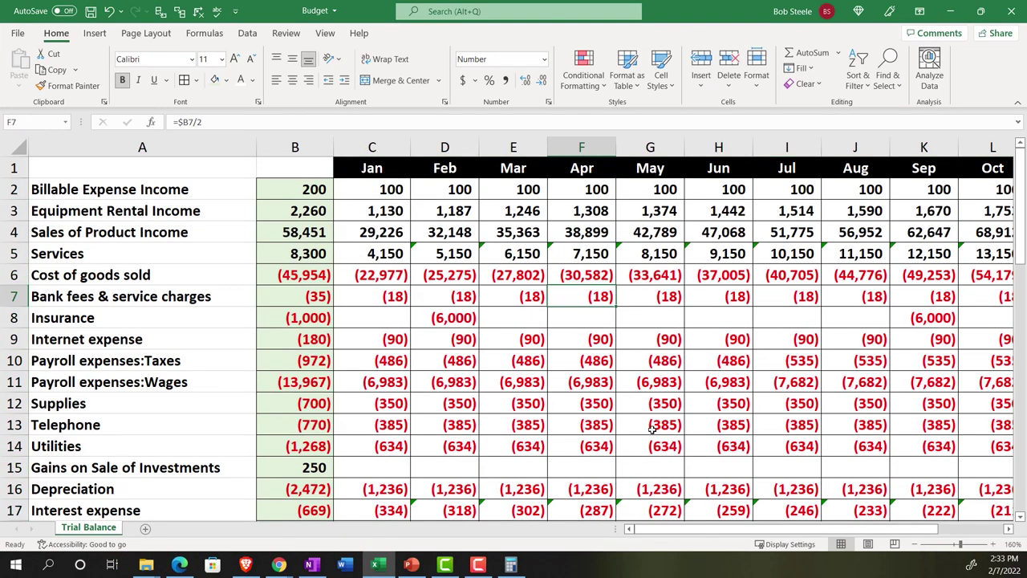
Review the annual Total column from Equipment Rental Income down to Net Income in O19
{"action": "left_click_drag", "start_coordinate": [679, 527], "coordinate": [746, 528]}
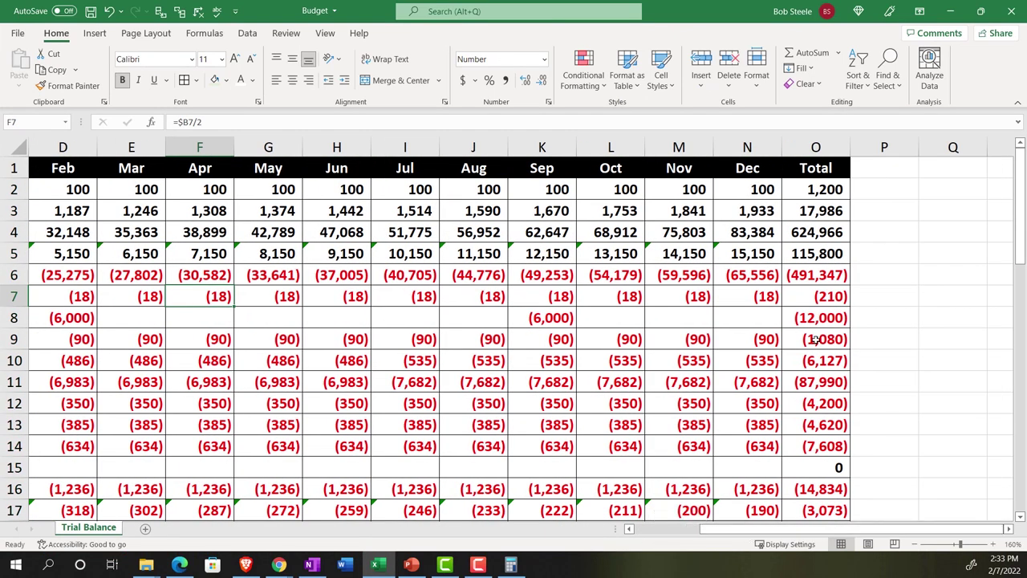
{"action": "left_click", "coordinate": [835, 204]}
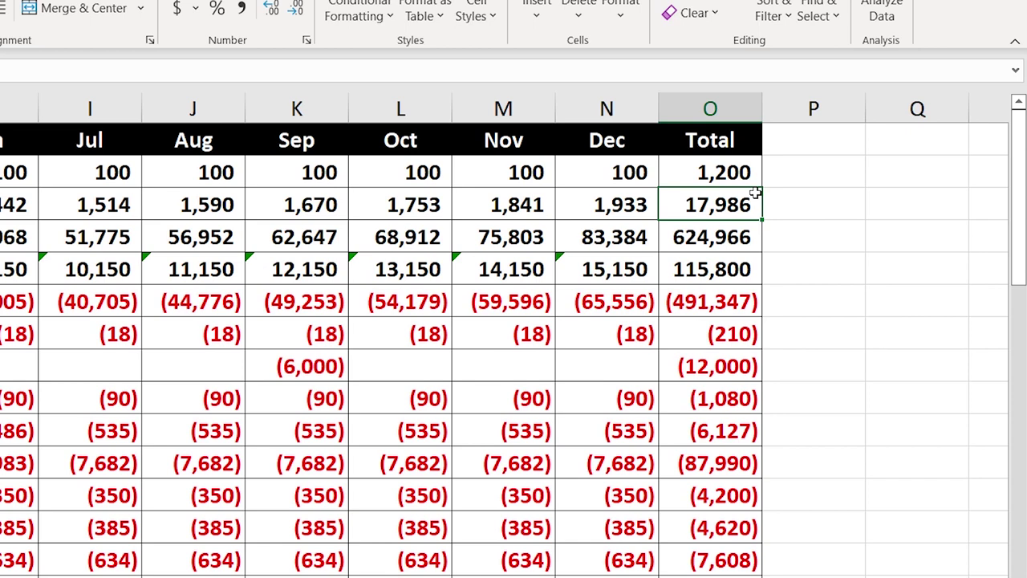
{"action": "key", "text": "Down"}
{"action": "key", "text": "Down"}
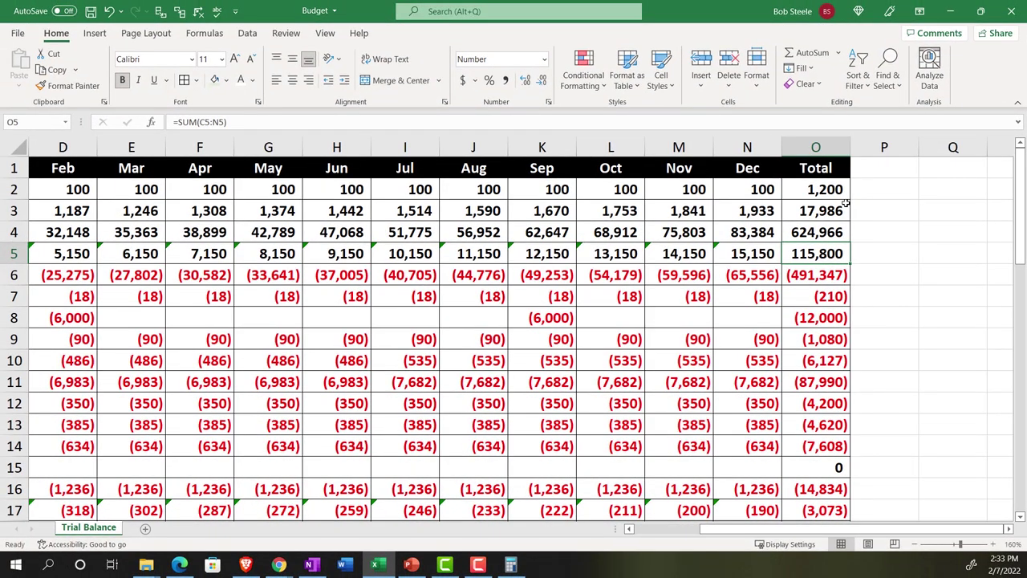
{"action": "key", "text": "Down"}
{"action": "key", "text": "Down"}
{"action": "key", "text": "Down"}
{"action": "key", "text": "Down"}
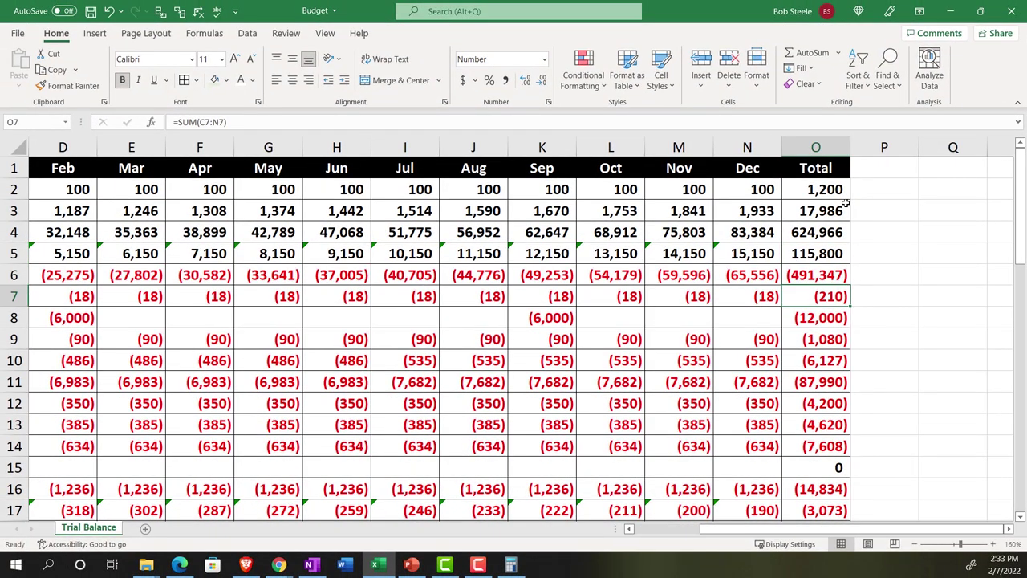
{"action": "key", "text": "Down"}
{"action": "key", "text": "Down"}
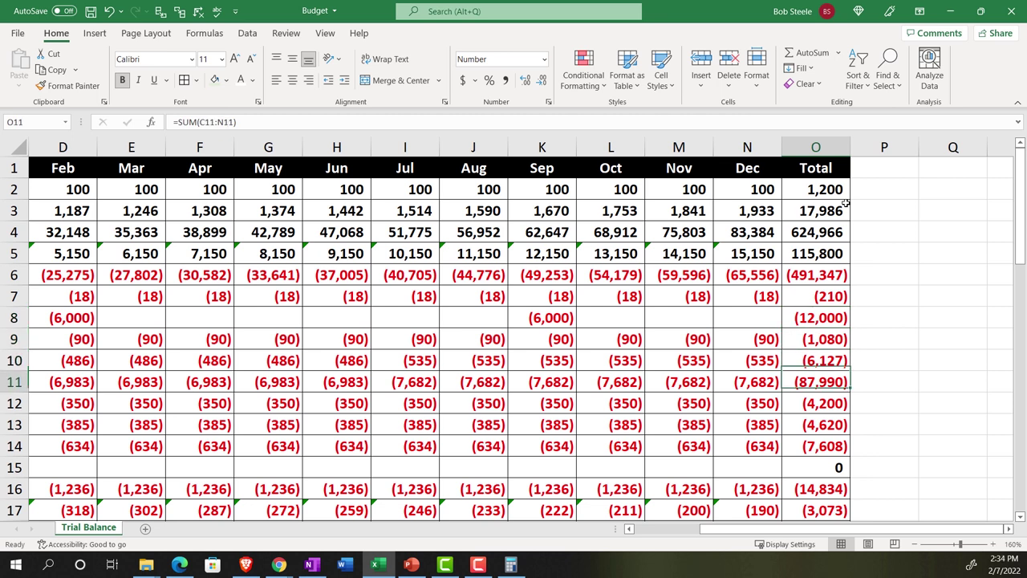
{"action": "key", "text": "Down"}
{"action": "key", "text": "Down"}
{"action": "key", "text": "Down"}
{"action": "key", "text": "Down"}
{"action": "key", "text": "Down"}
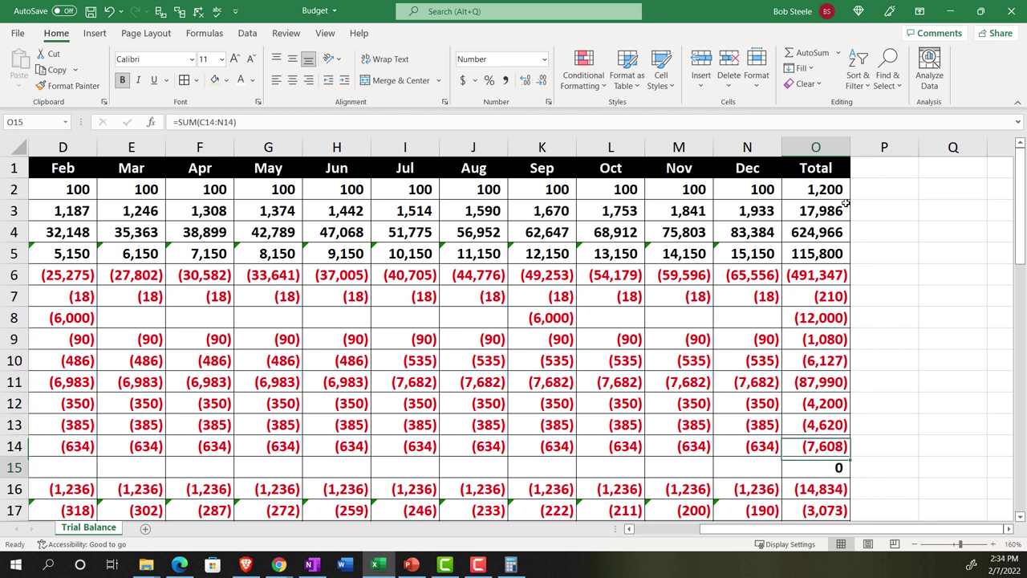
{"action": "key", "text": "Down"}
{"action": "key", "text": "Down"}
{"action": "key", "text": "Down"}
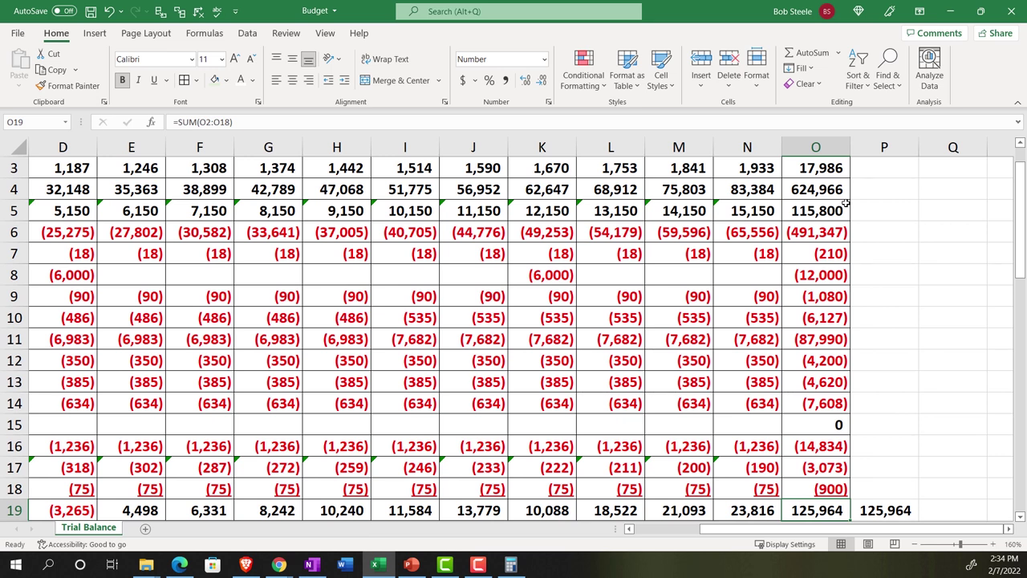
{"action": "left_click", "coordinate": [559, 294]}
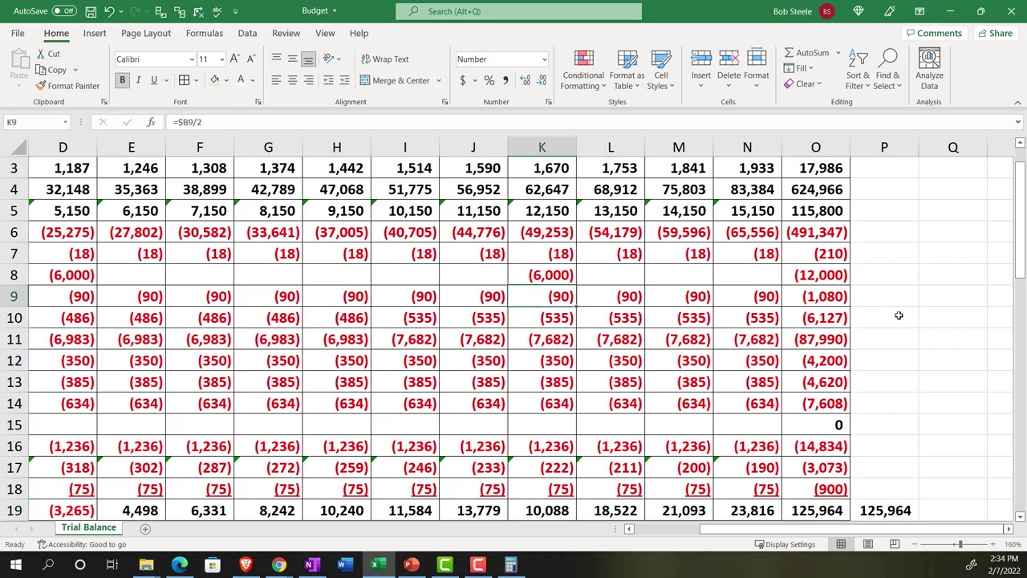